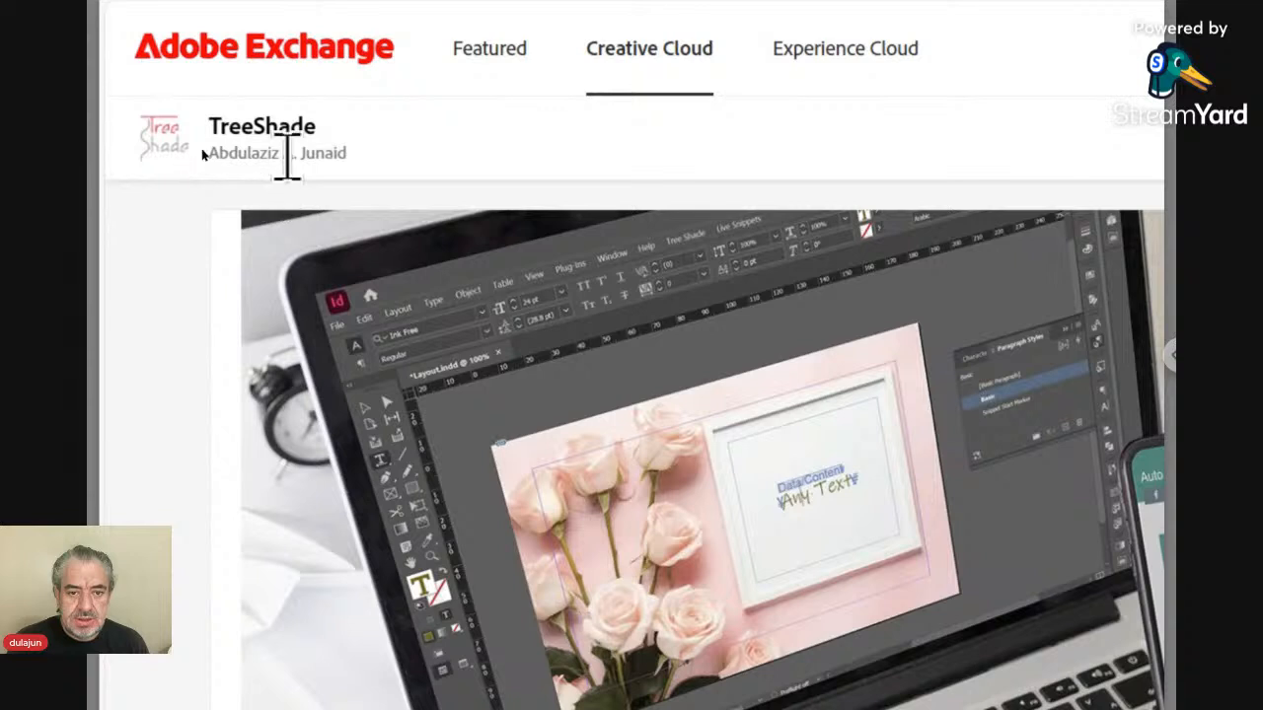
Review the TreeShade listing on Adobe Exchange and the two PowerShell sessions for ngrok and node main.js.
{"action": "left_click_drag", "start_coordinate": [320, 128], "coordinate": [209, 134]}
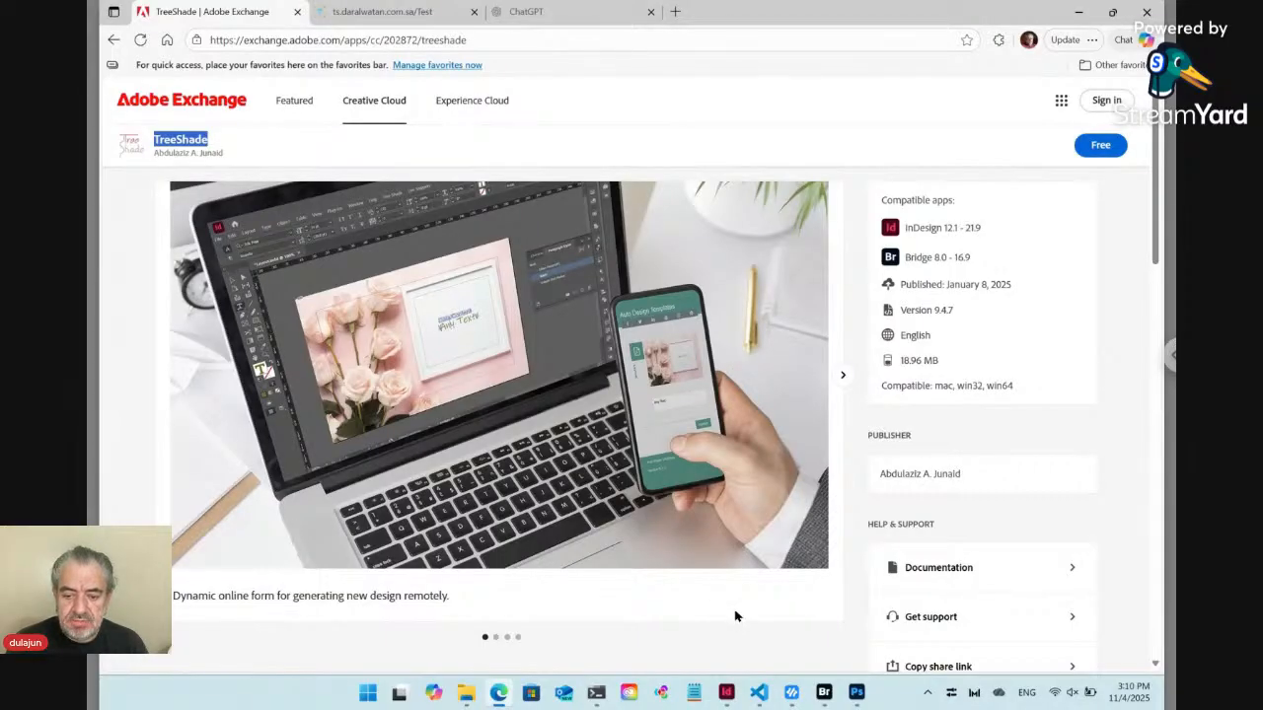
{"action": "left_click", "coordinate": [596, 693]}
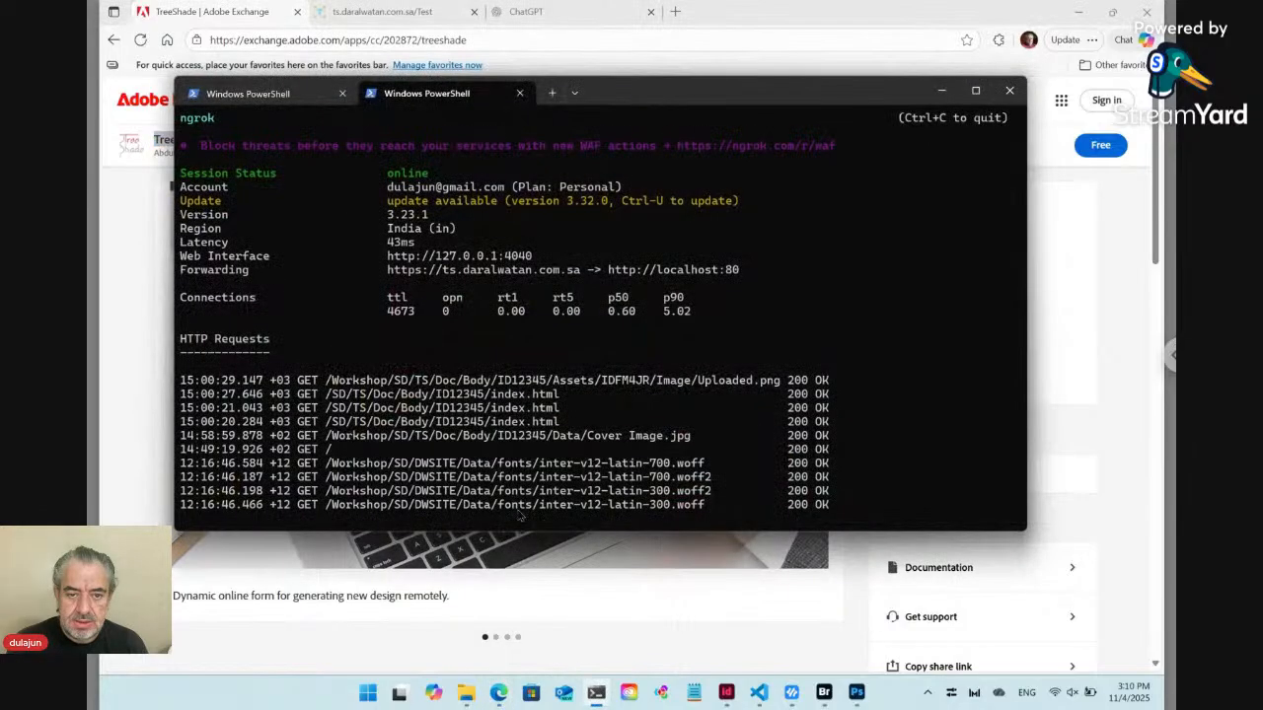
{"action": "left_click", "coordinate": [287, 93]}
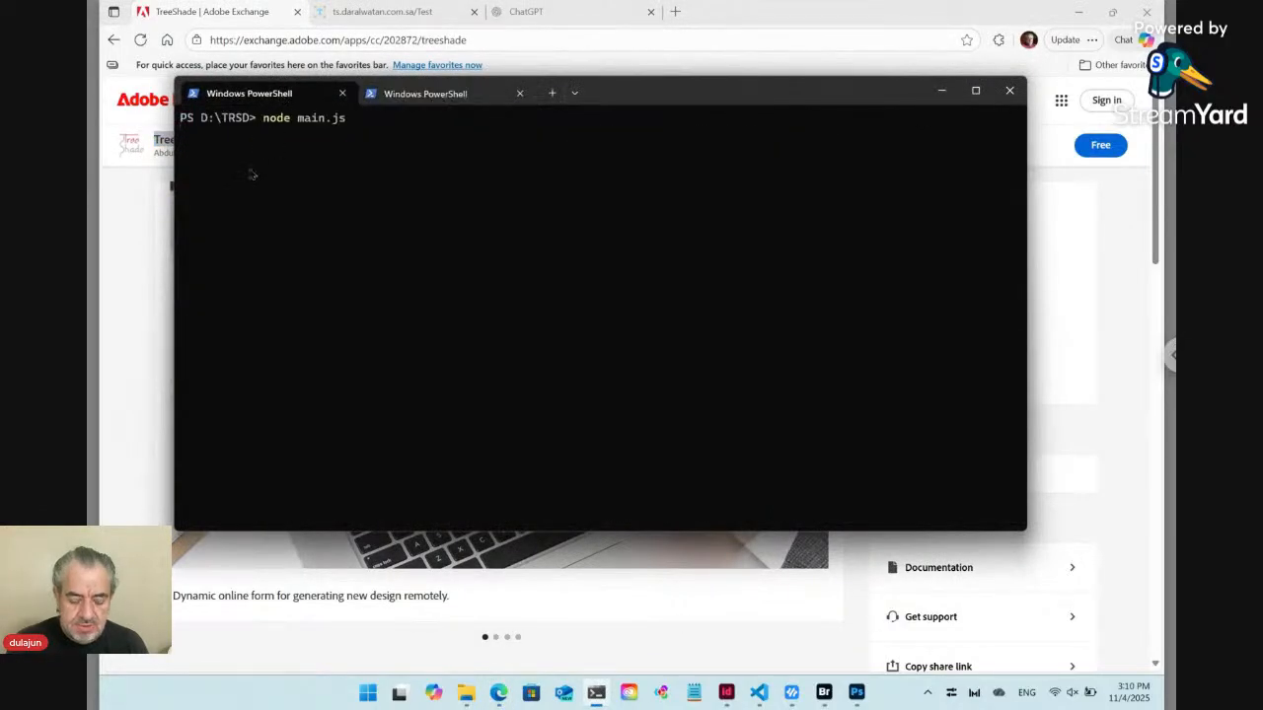
{"action": "key", "text": "super+plus"}
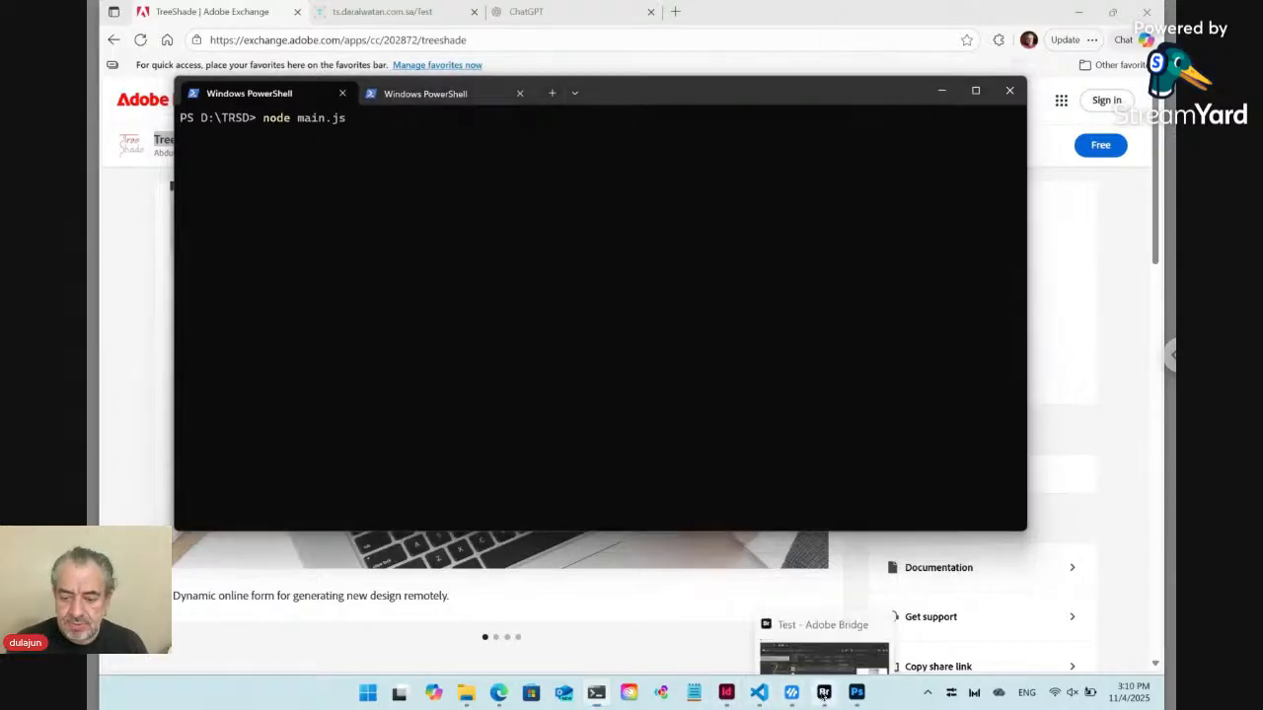
View the Test folder in Bridge, then switch to InDesign and examine the Tree Shade commands.
{"action": "left_click", "coordinate": [824, 695]}
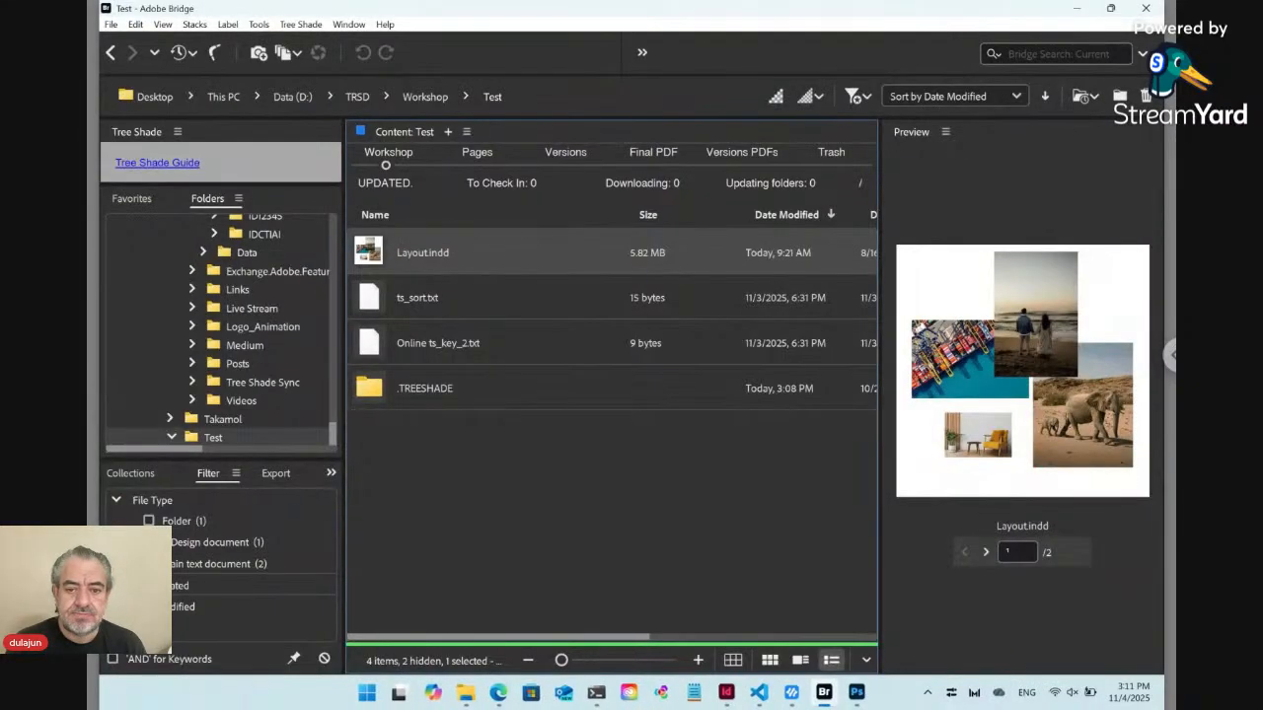
{"action": "left_click", "coordinate": [727, 695]}
{"action": "left_click", "coordinate": [541, 13]}
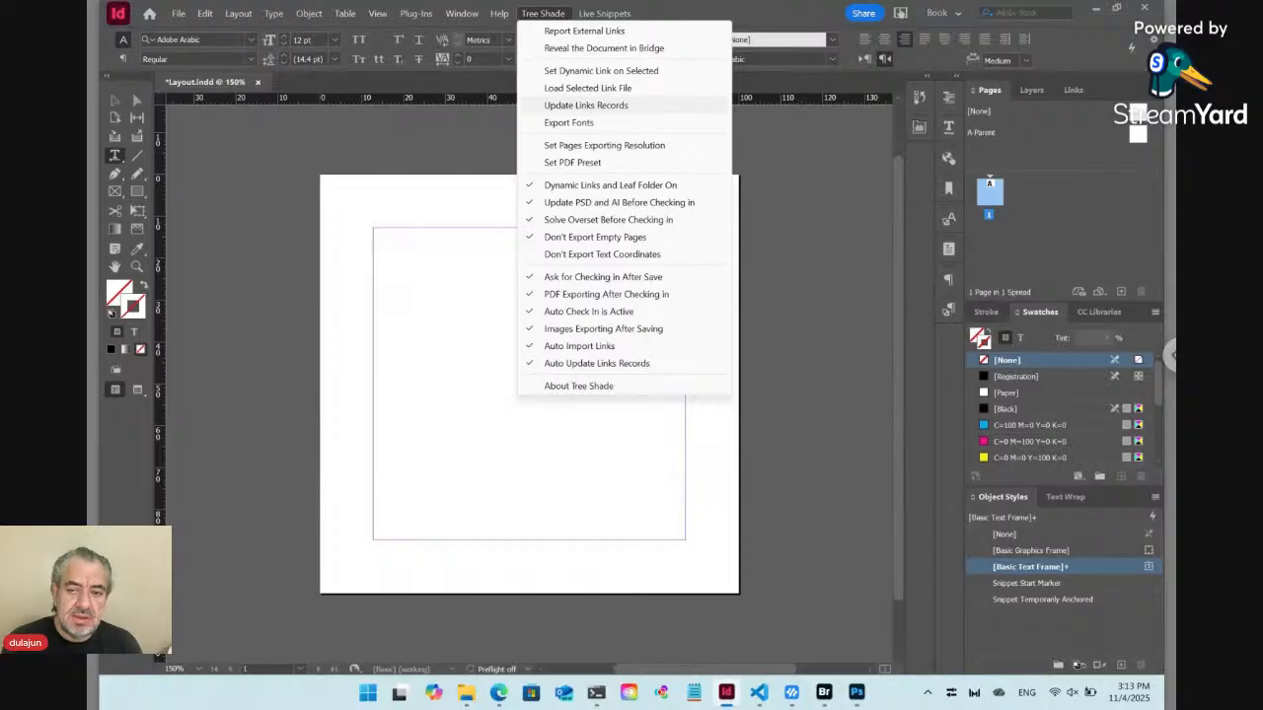
{"action": "left_click", "coordinate": [545, 15]}
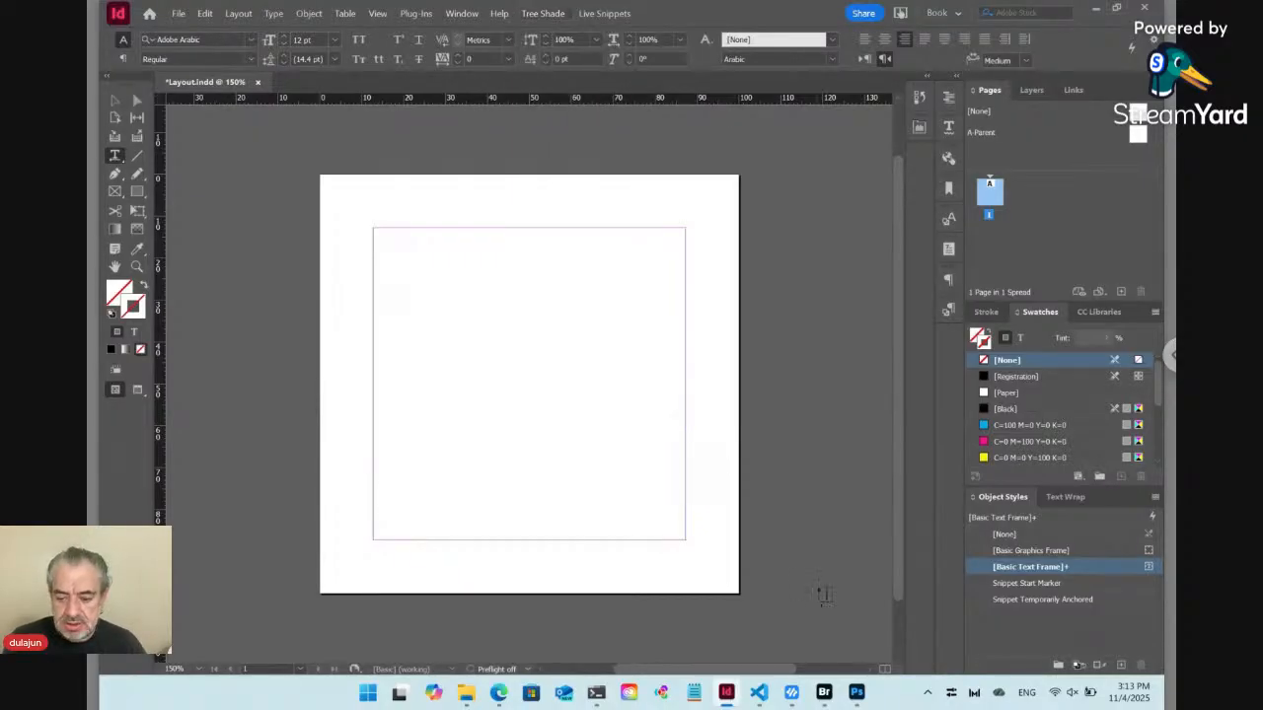
Reveal the open InDesign layout document in Bridge using the Tree Shade command.
{"action": "mouse_move", "coordinate": [825, 695]}
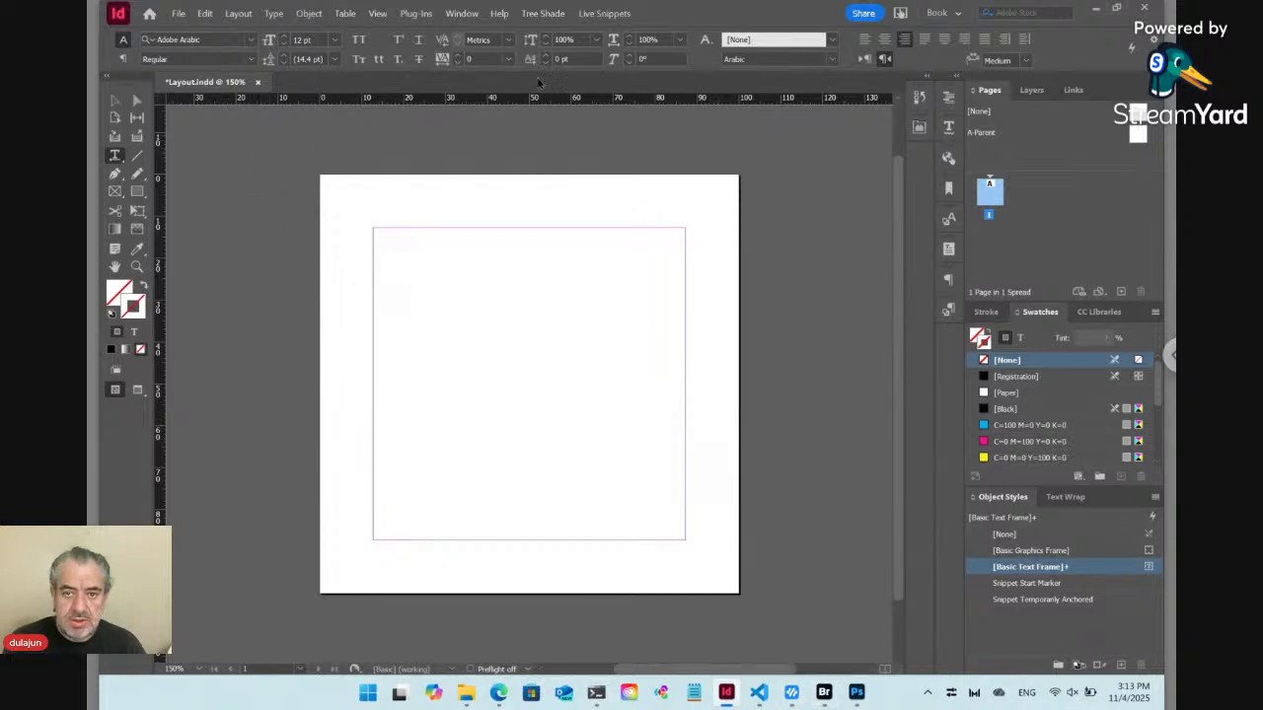
{"action": "left_click", "coordinate": [557, 14]}
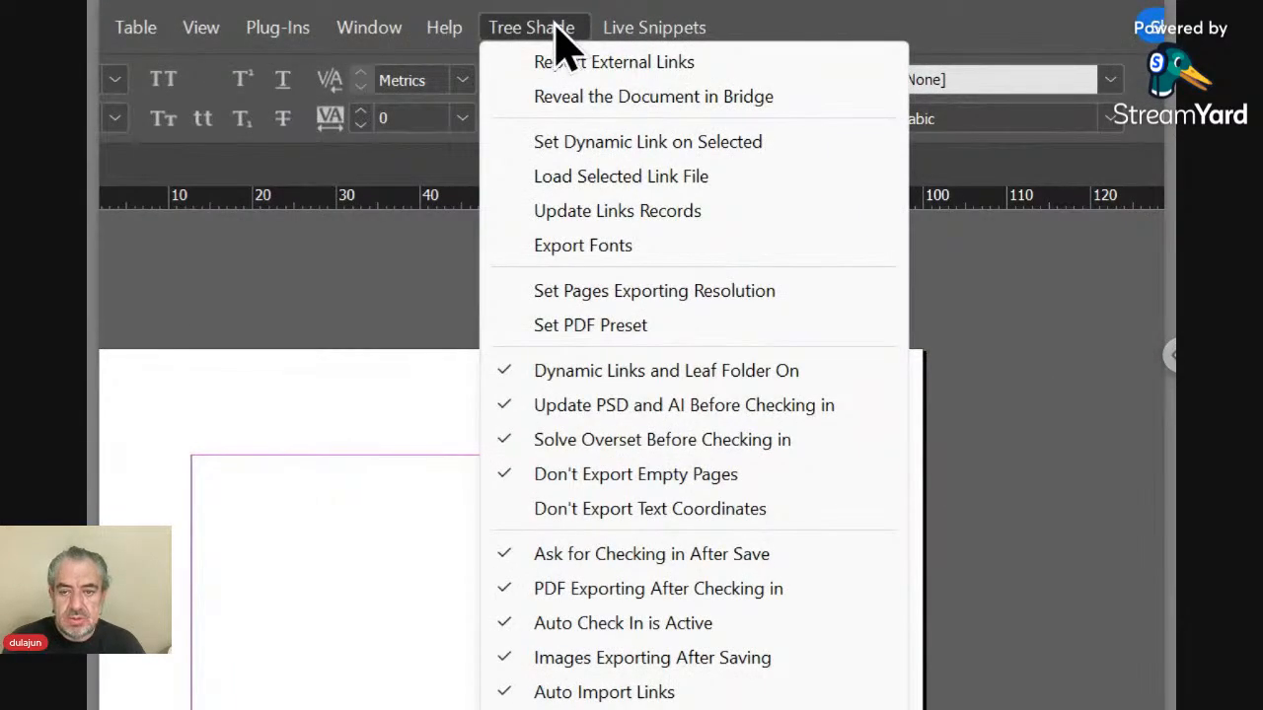
{"action": "left_click", "coordinate": [593, 97]}
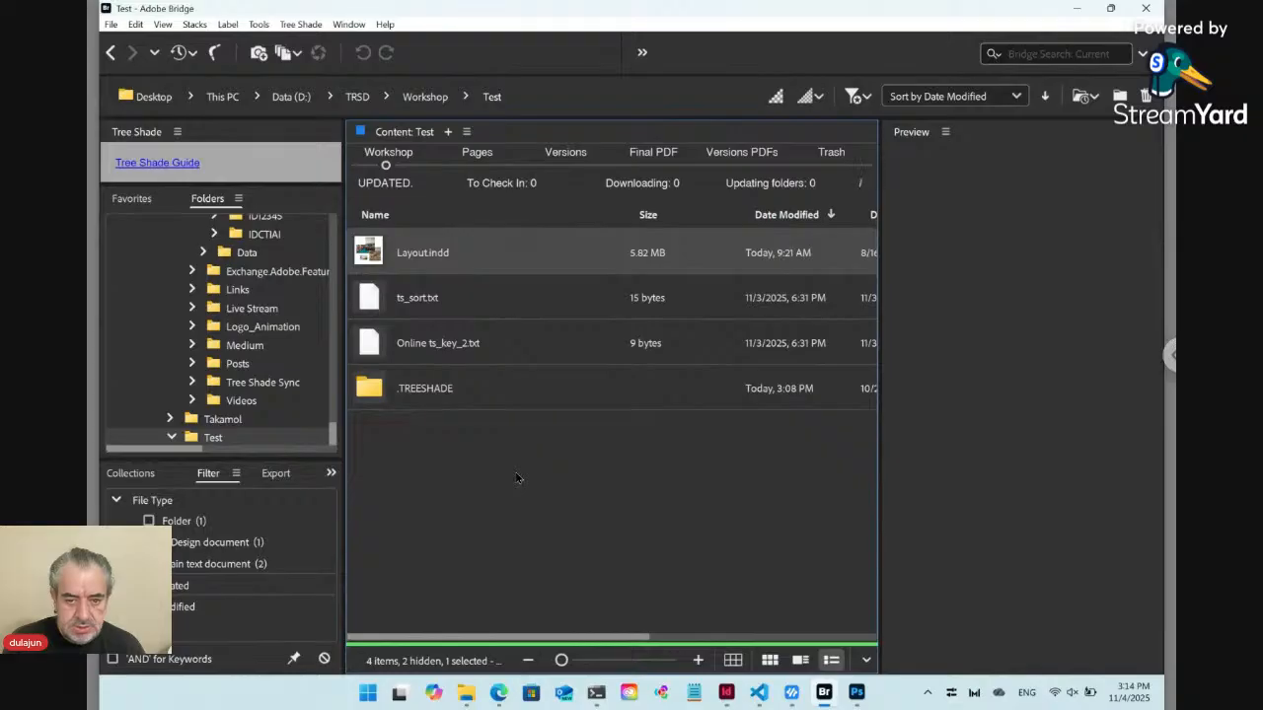
Return to InDesign and examine the Tree Shade automation options, including Auto Import Links and Auto Update Links Records.
{"action": "left_click", "coordinate": [732, 696]}
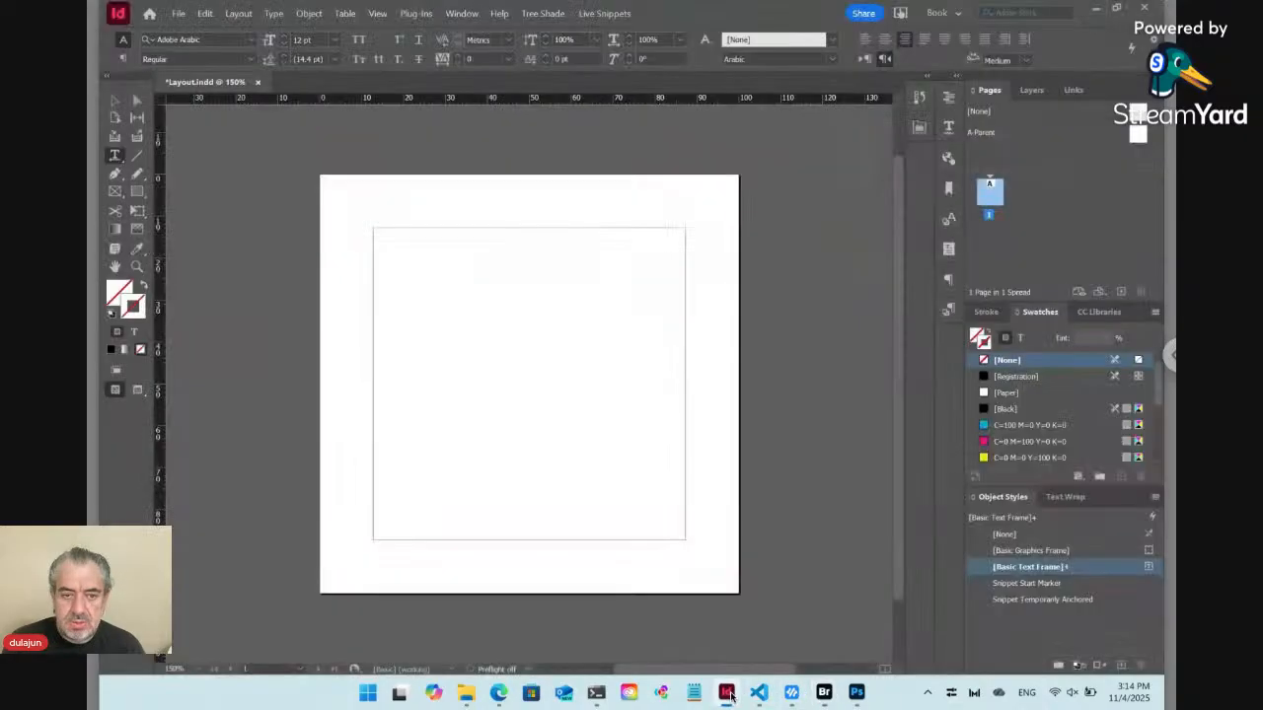
{"action": "left_click", "coordinate": [544, 14]}
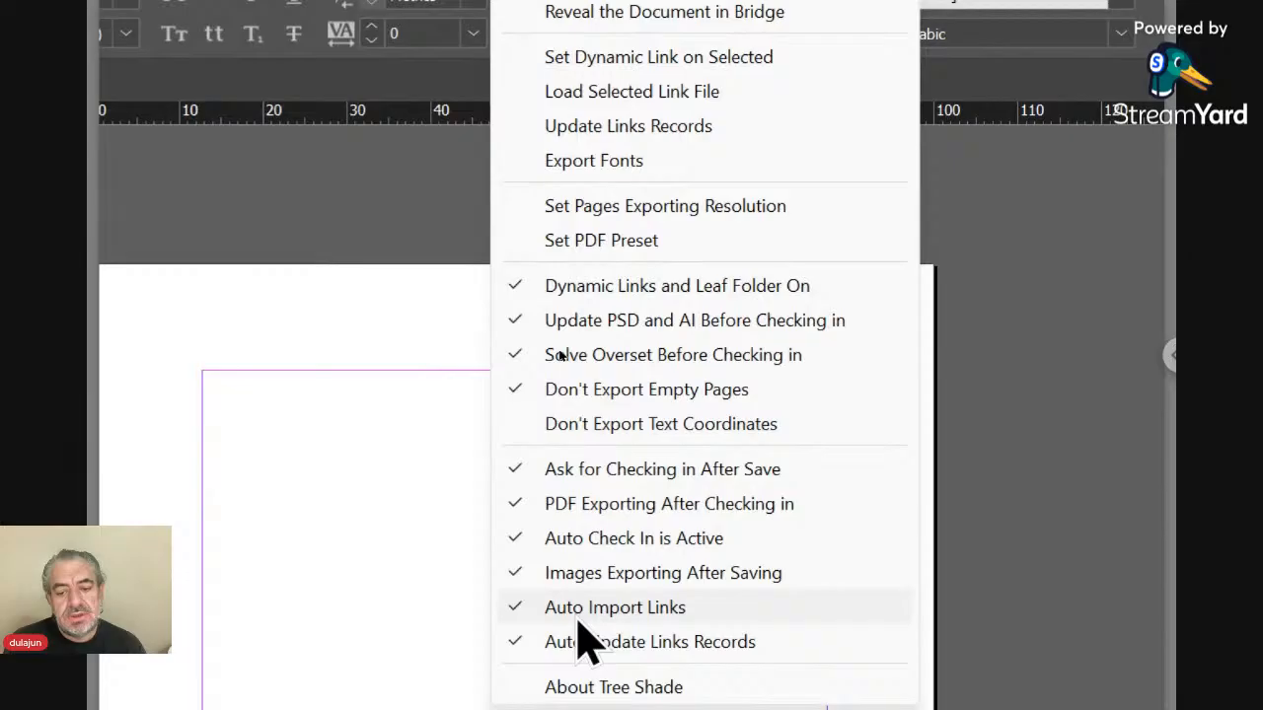
{"action": "left_click", "coordinate": [454, 599]}
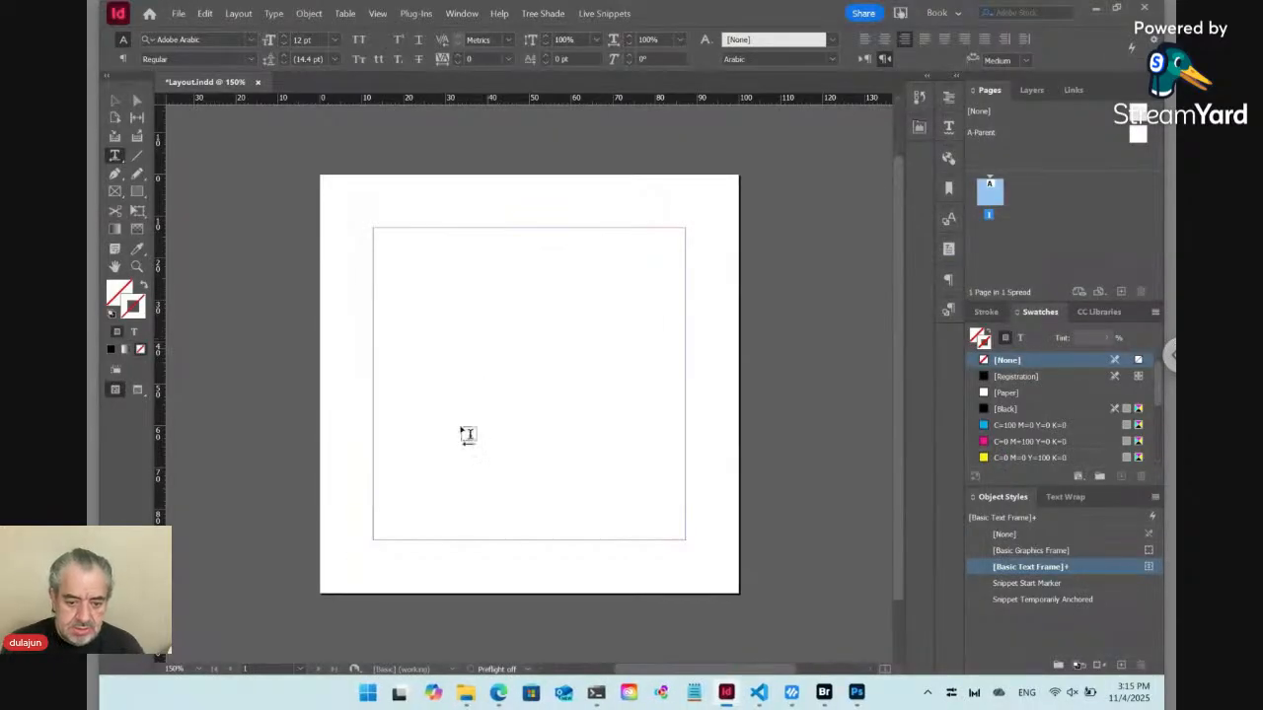
Place the hand-holding-white-mug photo from the Downloads folder on the InDesign page at about 38 by 48 mm.
{"action": "left_click", "coordinate": [466, 694]}
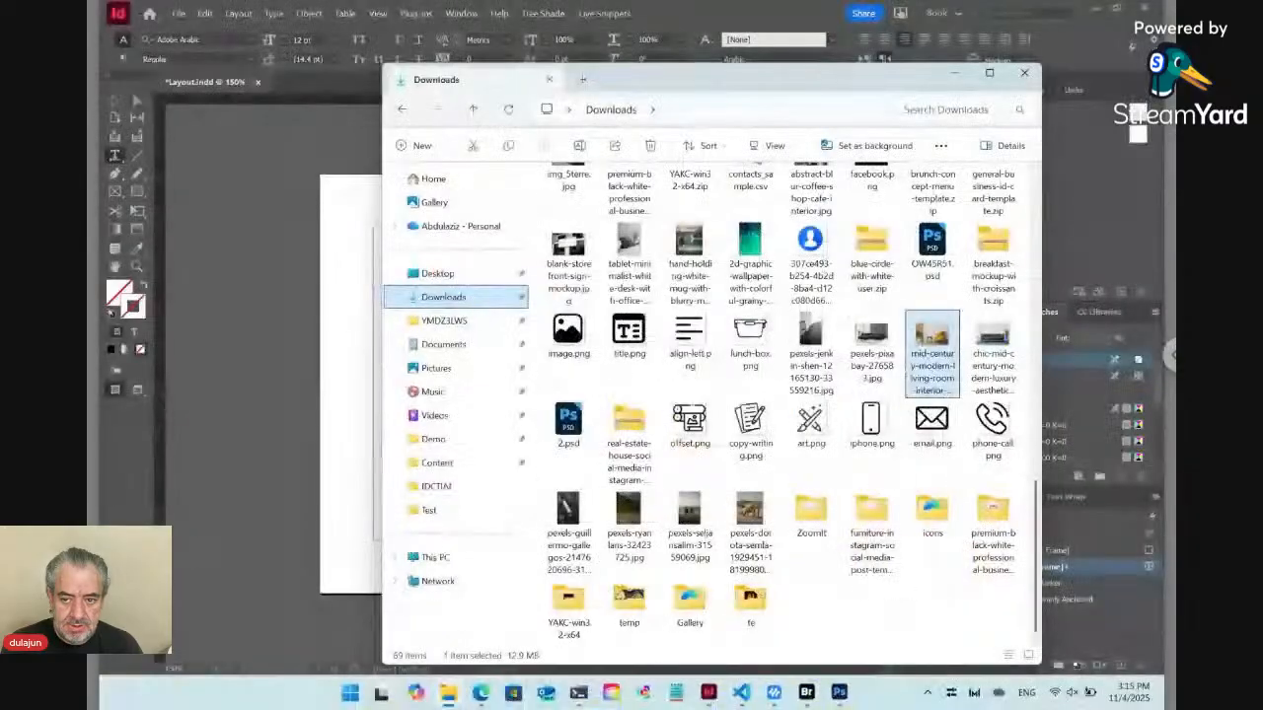
{"action": "left_click", "coordinate": [694, 259]}
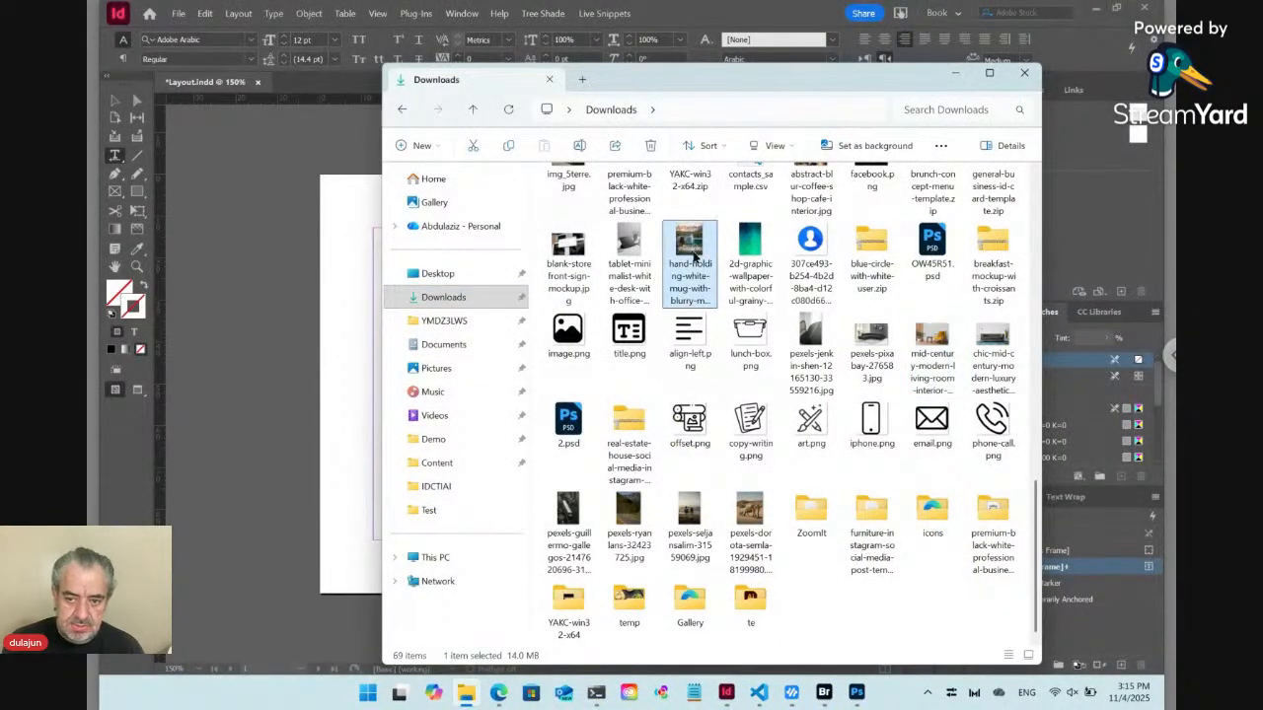
{"action": "left_click_drag", "start_coordinate": [694, 259], "coordinate": [531, 328]}
{"action": "key", "text": "alt+Tab"}
{"action": "key", "text": "alt+Tab"}
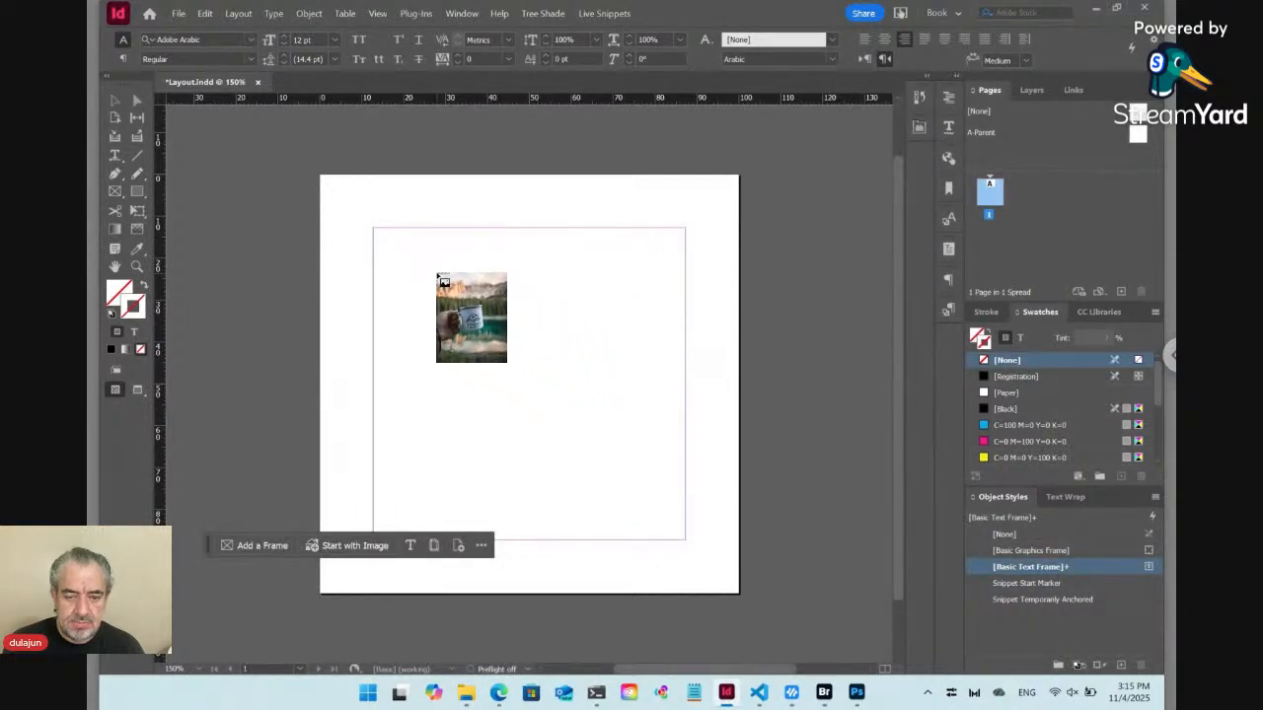
{"action": "left_click_drag", "start_coordinate": [424, 260], "coordinate": [606, 449]}
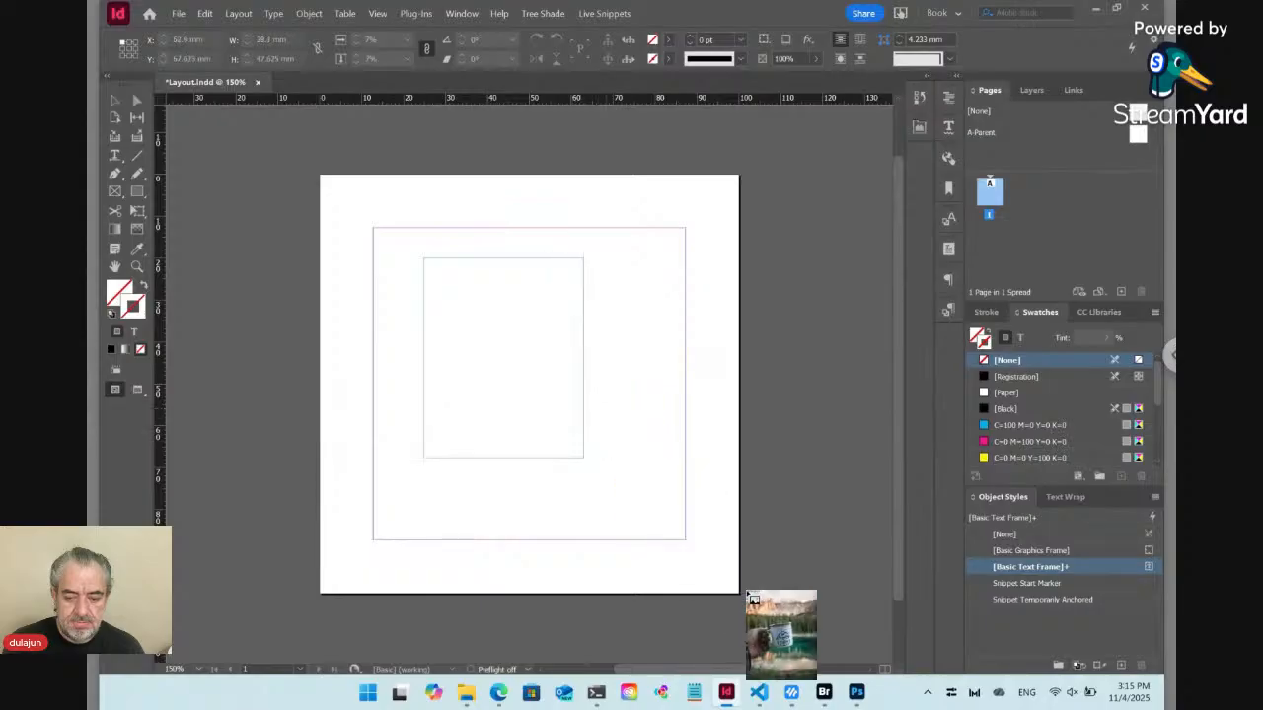
Check the Test project's Links folder in Bridge, then examine the placed mug photo's link information in InDesign.
{"action": "left_click", "coordinate": [825, 694]}
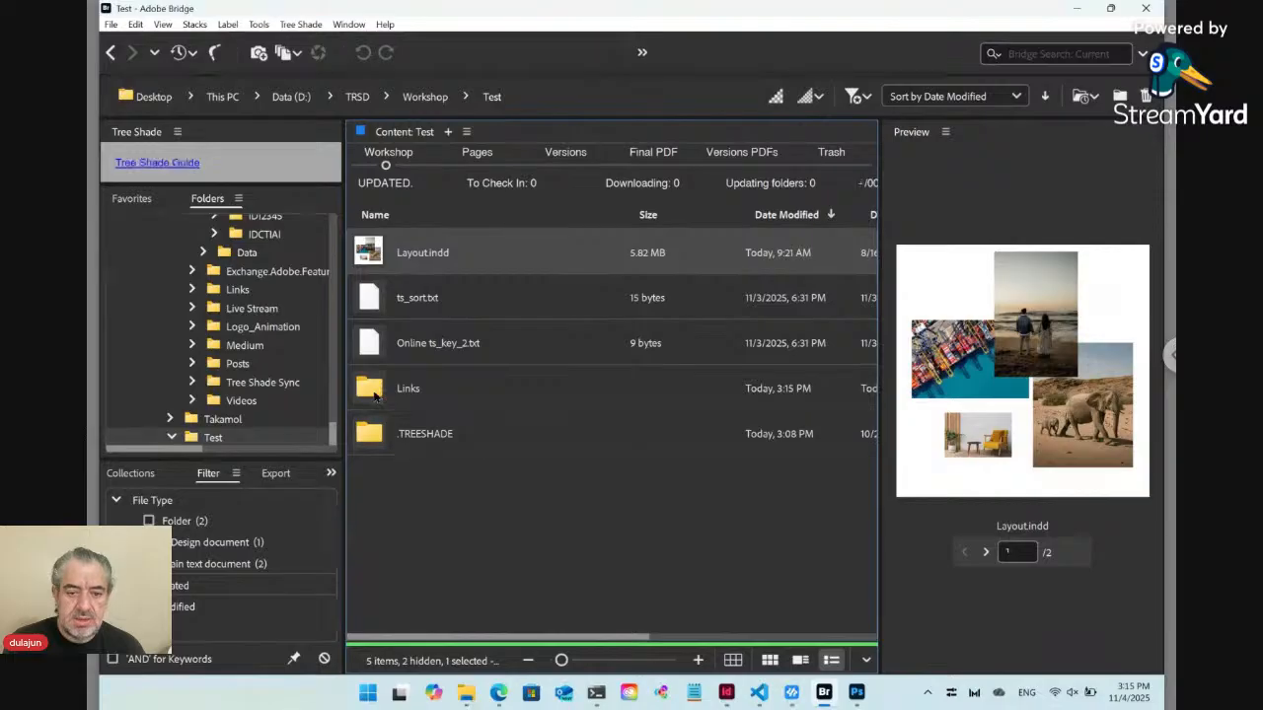
{"action": "double_click", "coordinate": [374, 393]}
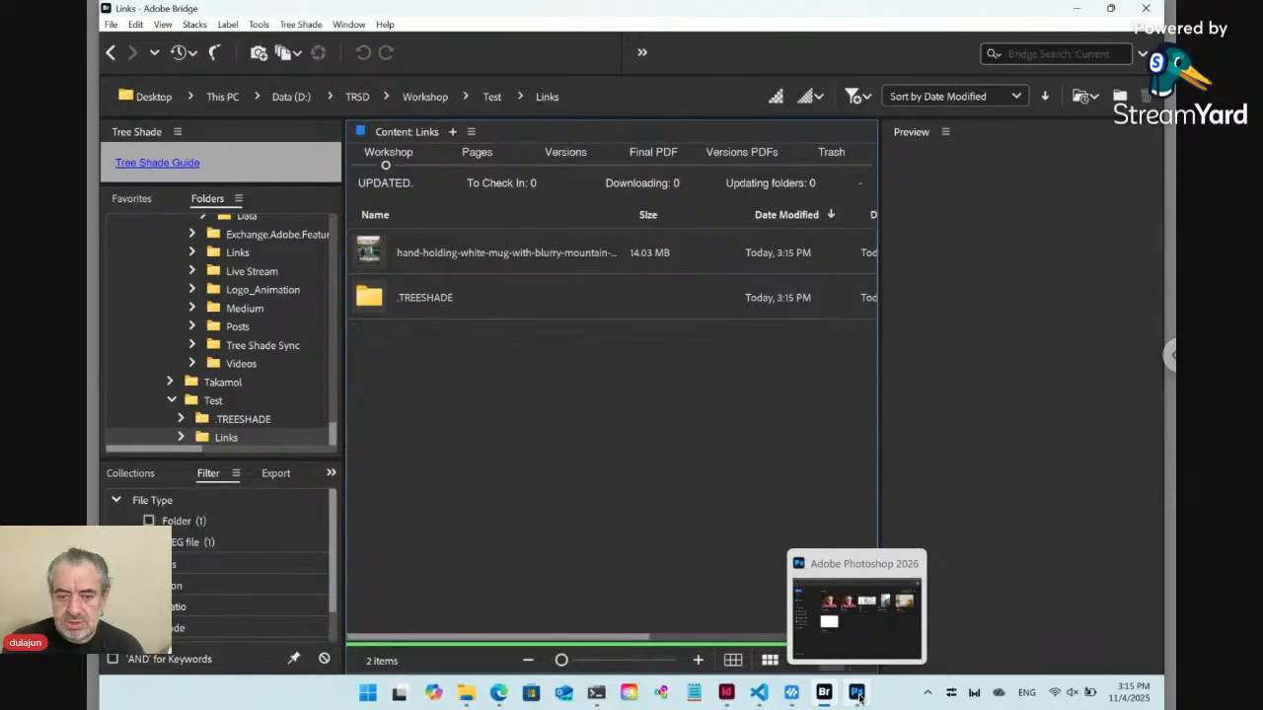
{"action": "left_click", "coordinate": [858, 694]}
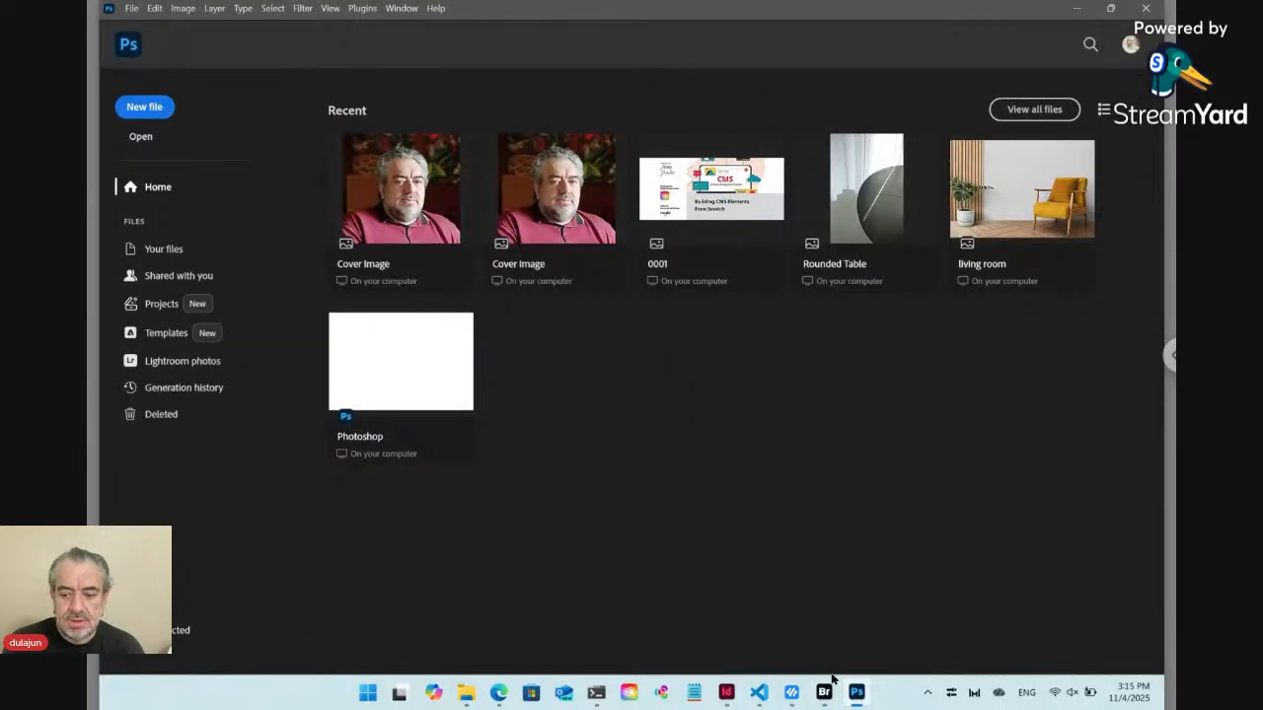
{"action": "left_click", "coordinate": [725, 694]}
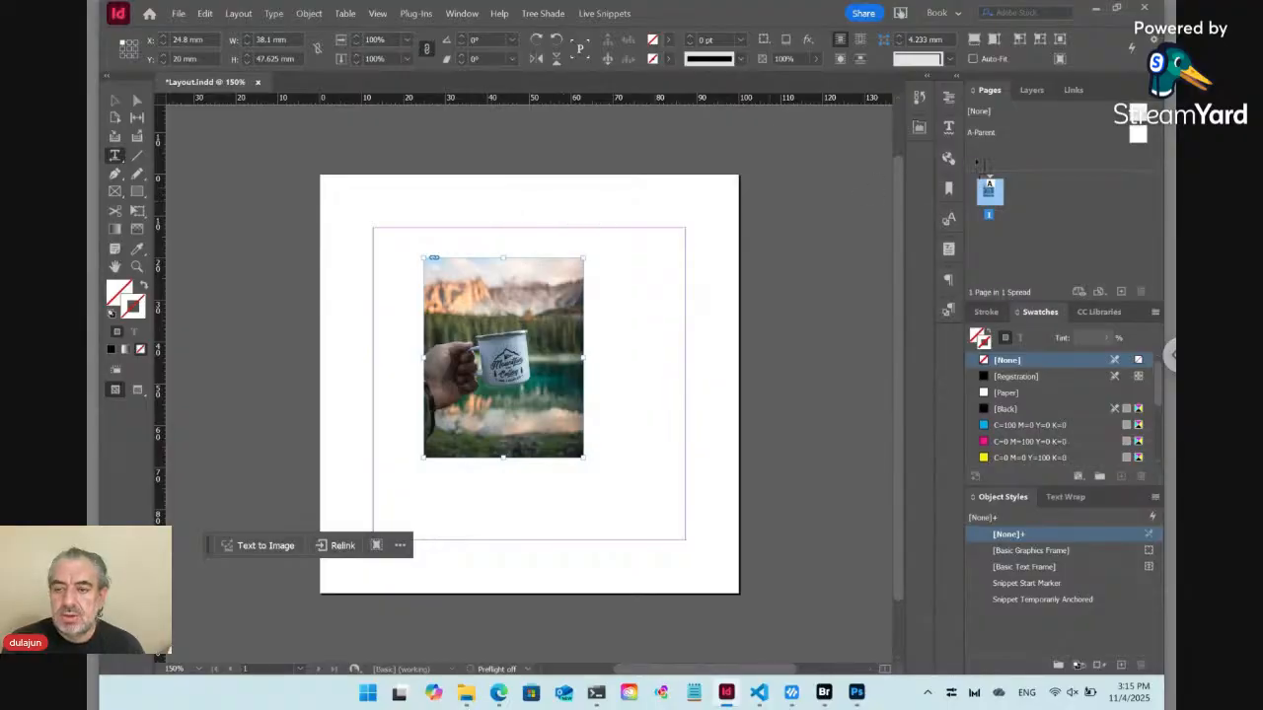
{"action": "left_click", "coordinate": [1073, 91]}
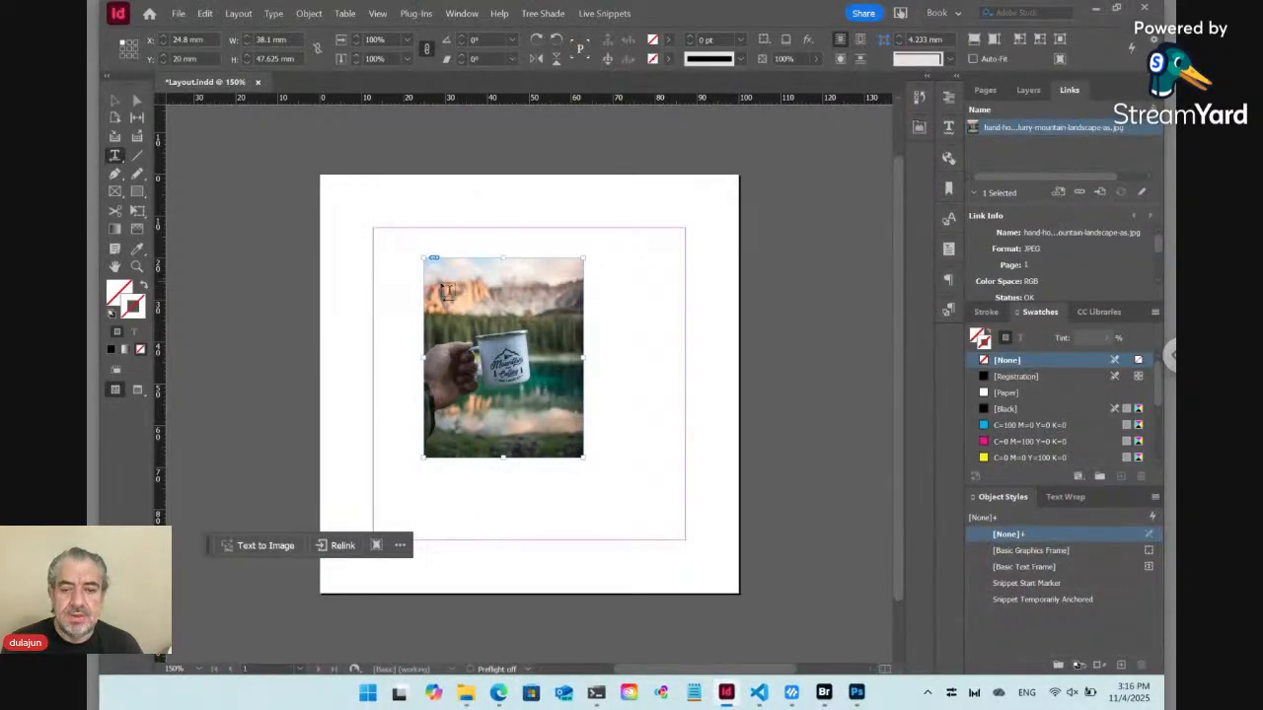
Arrange the InDesign and Bridge windows side by side and collapse InDesign's docked panels to free up page space.
{"action": "left_click", "coordinate": [1116, 10]}
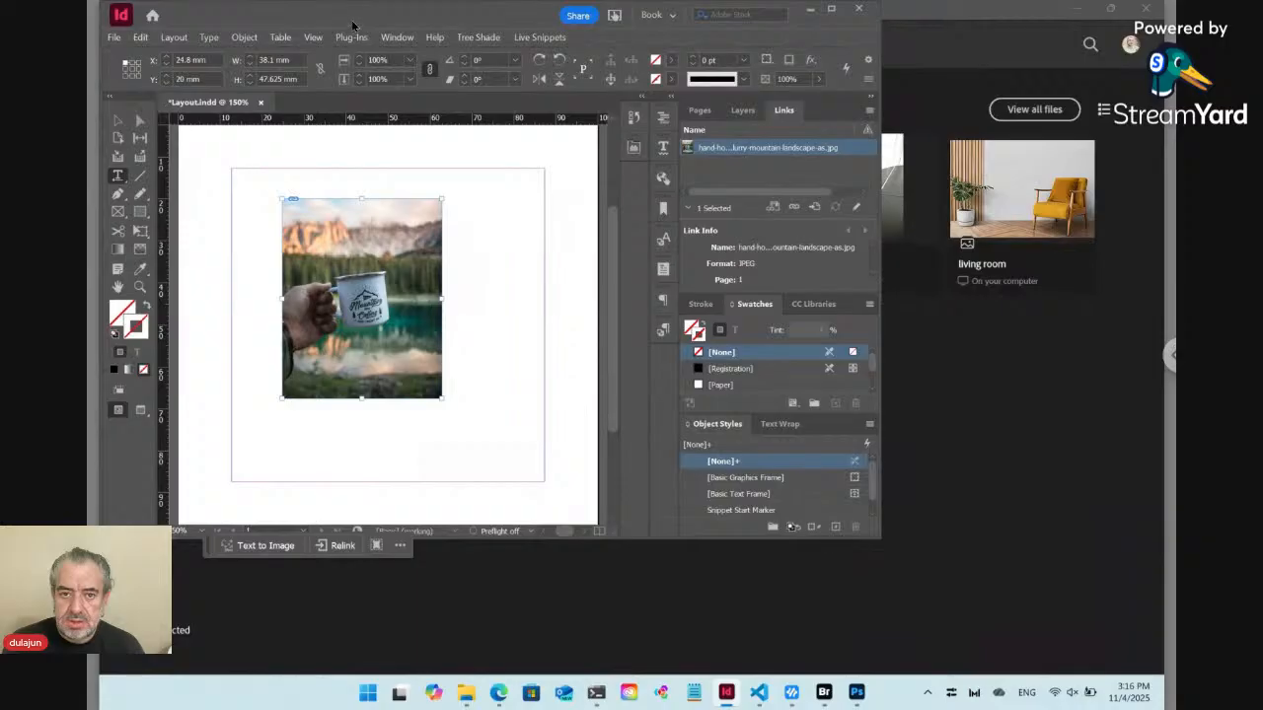
{"action": "left_click_drag", "start_coordinate": [367, 30], "coordinate": [456, 44]}
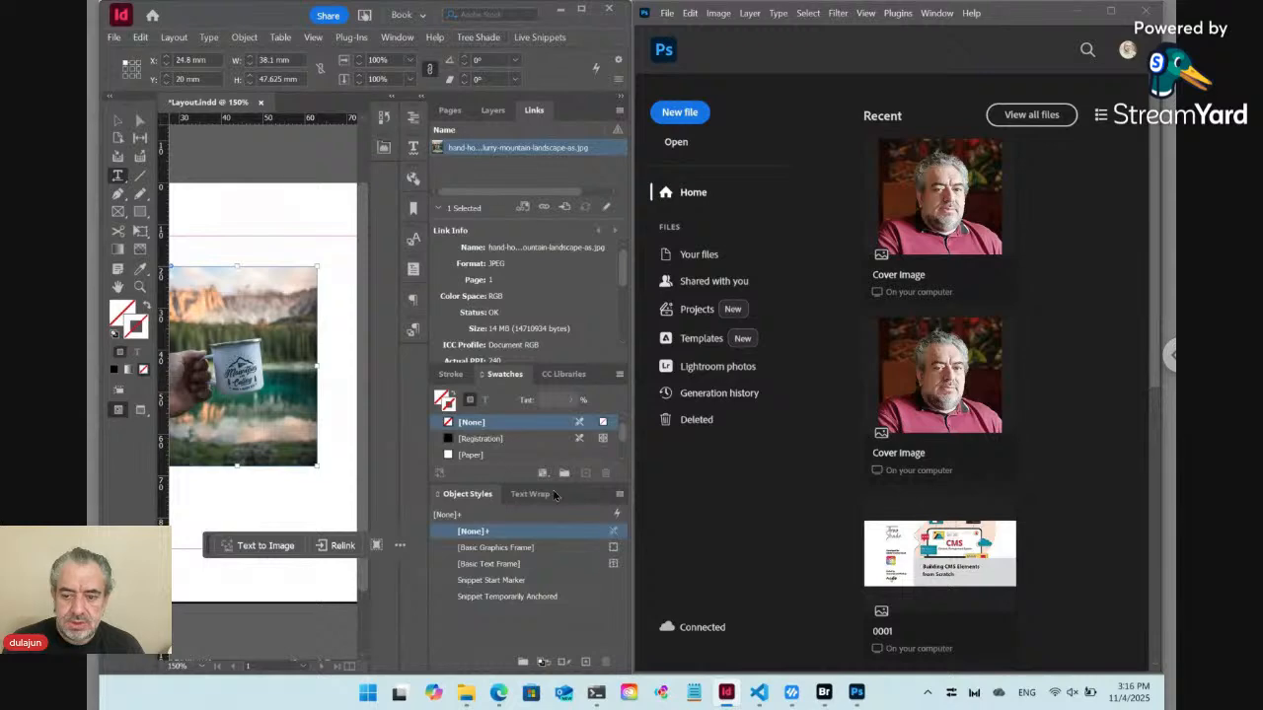
{"action": "left_click", "coordinate": [825, 693]}
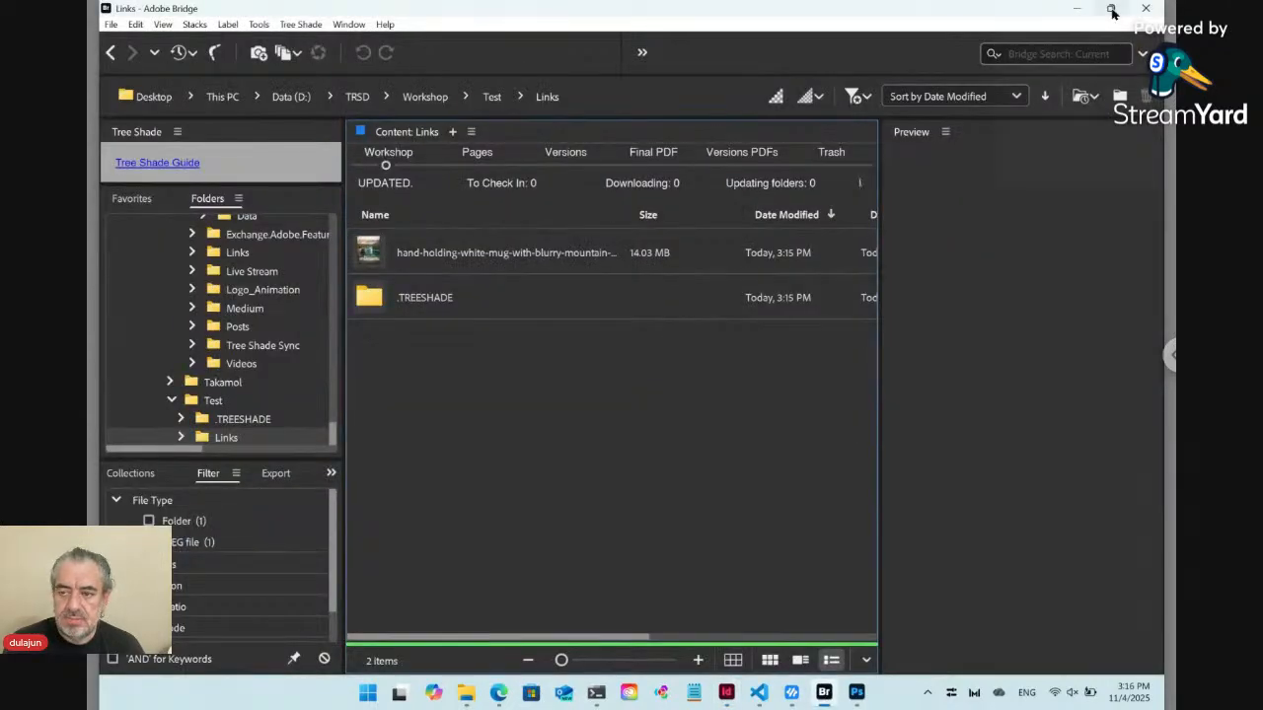
{"action": "mouse_move", "coordinate": [1107, 18]}
{"action": "left_click", "coordinate": [1060, 96]}
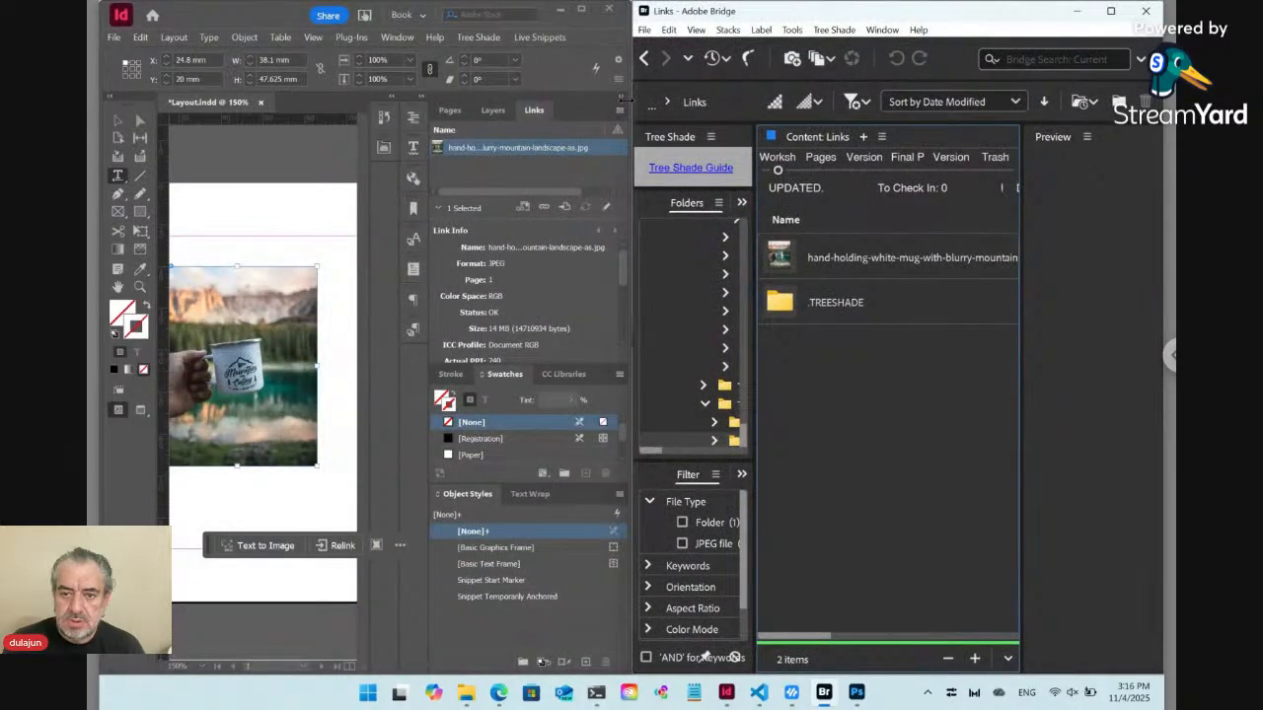
{"action": "left_click", "coordinate": [623, 99]}
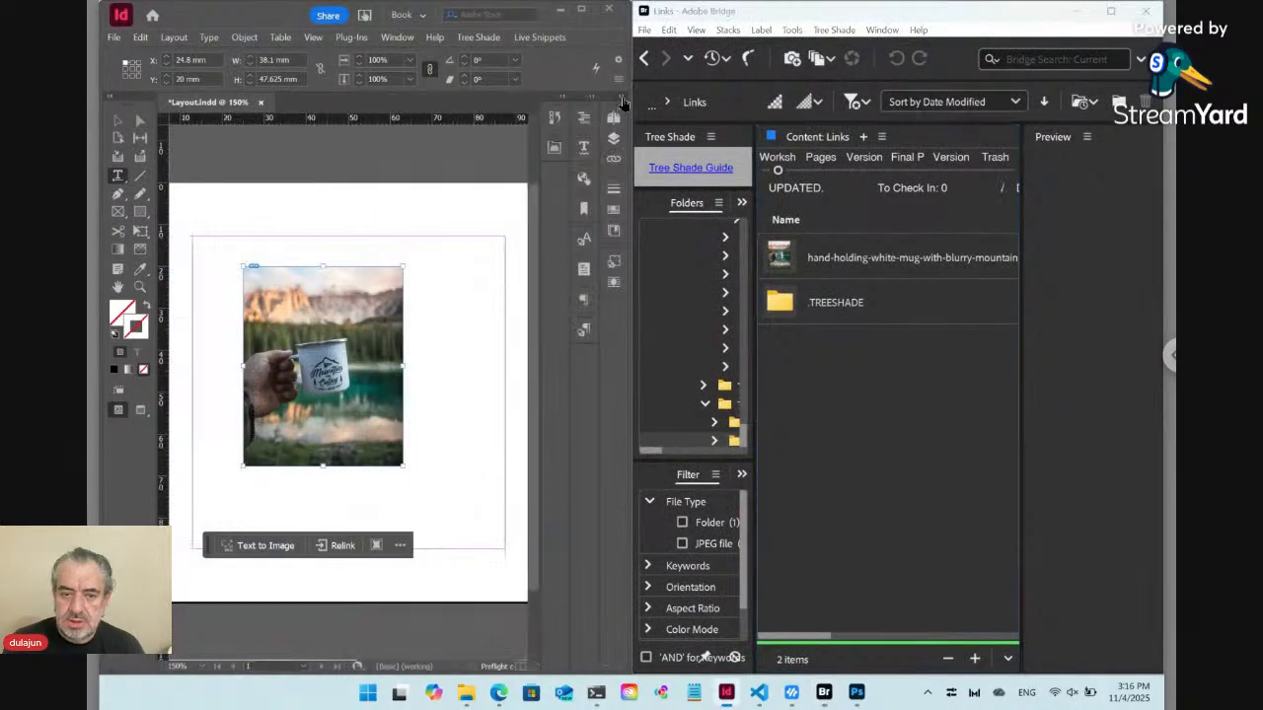
Move the mug photo to the page's upper edge and place the elephant photo from Downloads below it at about 38 by 47 mm.
{"action": "left_click", "coordinate": [117, 119]}
{"action": "left_click_drag", "start_coordinate": [345, 338], "coordinate": [294, 252]}
{"action": "mouse_move", "coordinate": [462, 690]}
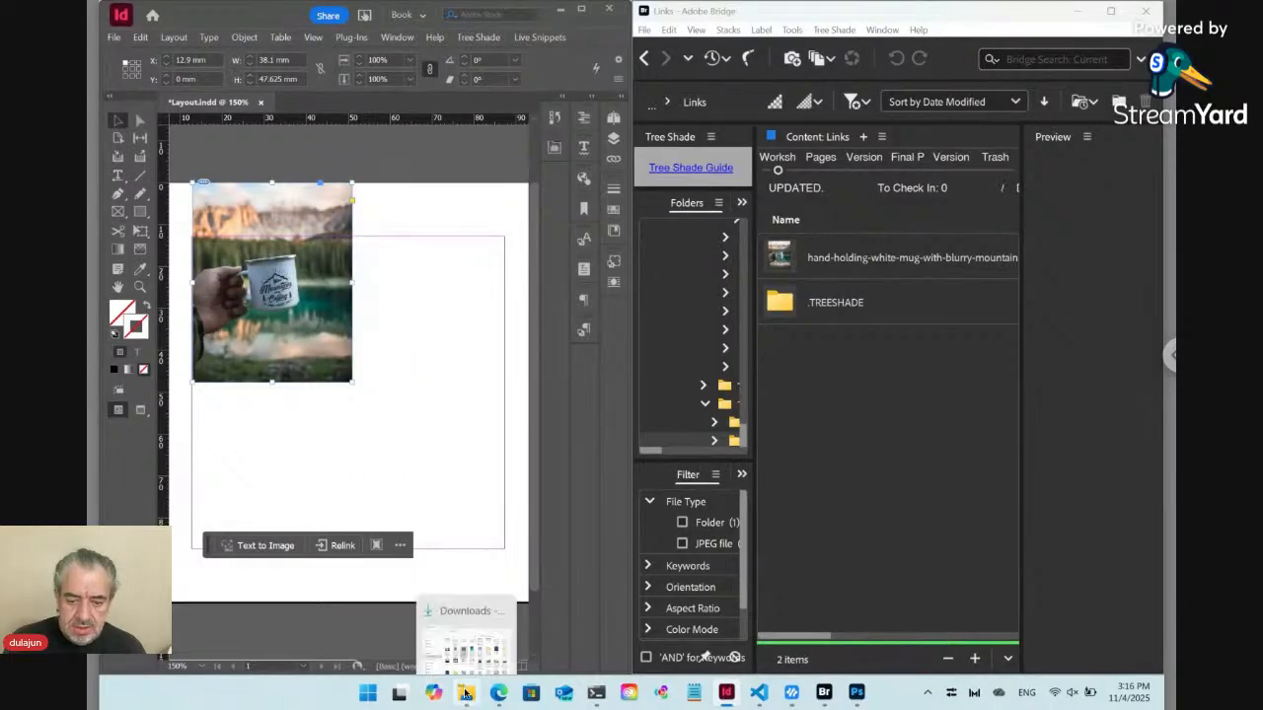
{"action": "left_click", "coordinate": [474, 607]}
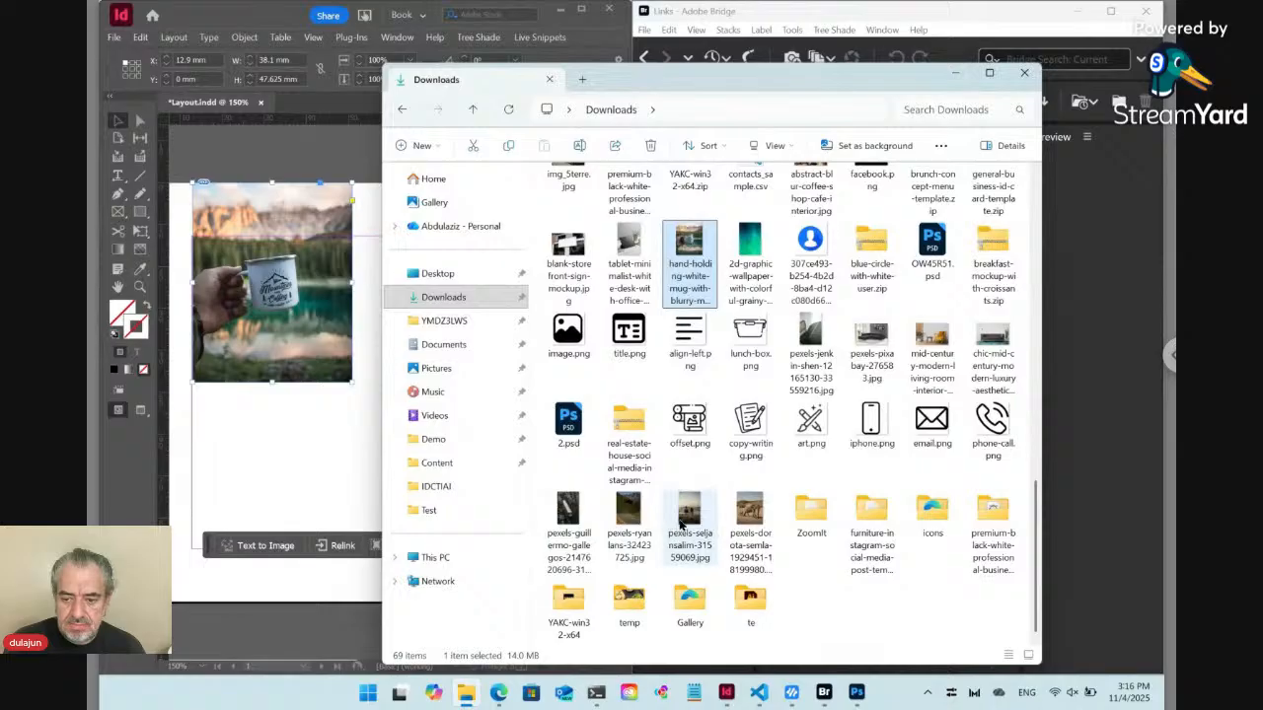
{"action": "left_click_drag", "start_coordinate": [747, 510], "coordinate": [359, 349]}
{"action": "key", "text": "alt+Tab"}
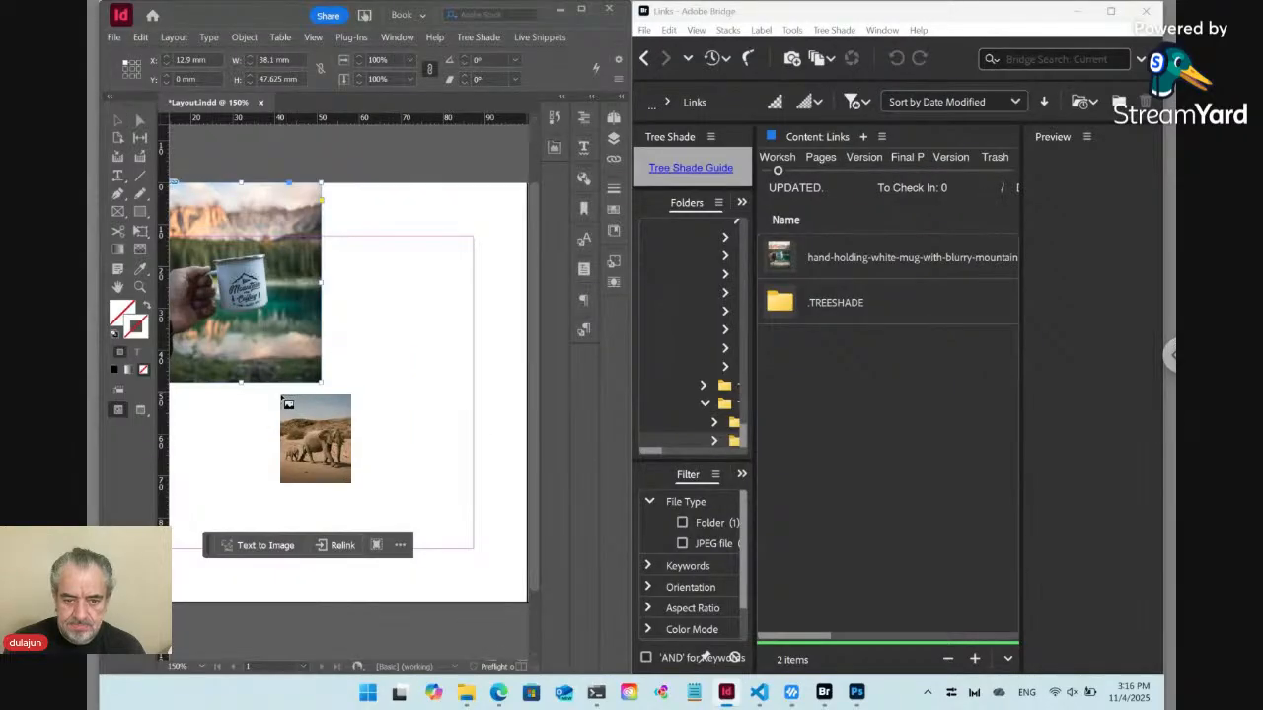
{"action": "left_click_drag", "start_coordinate": [281, 393], "coordinate": [443, 516]}
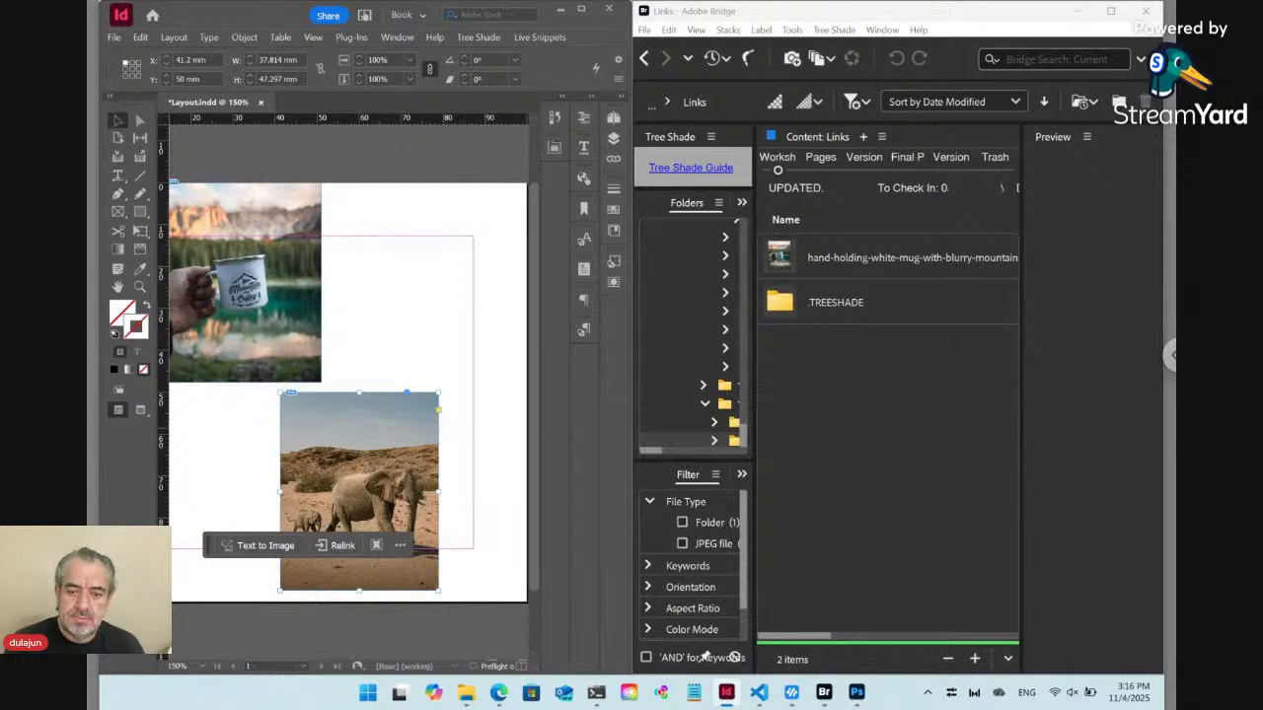
Show the document's linked files and move the elephant photo horizontally to about X 24.2 mm.
{"action": "left_click", "coordinate": [613, 160]}
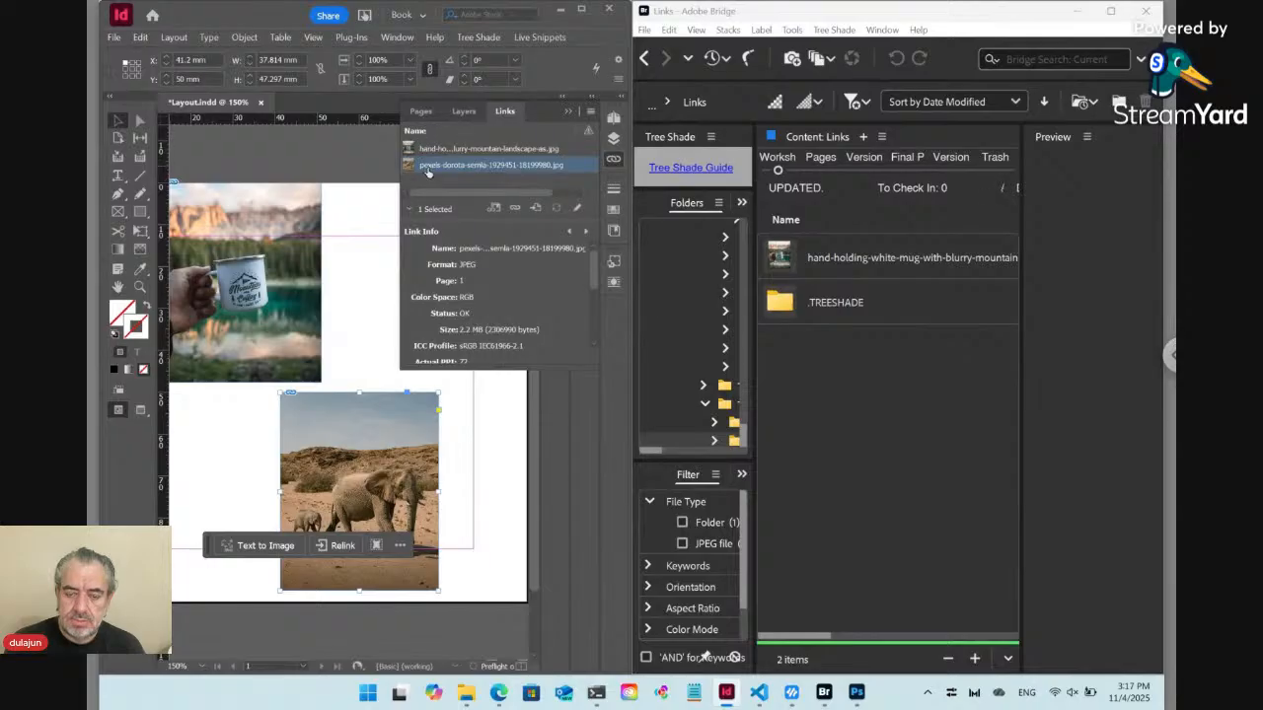
{"action": "left_click", "coordinate": [371, 164]}
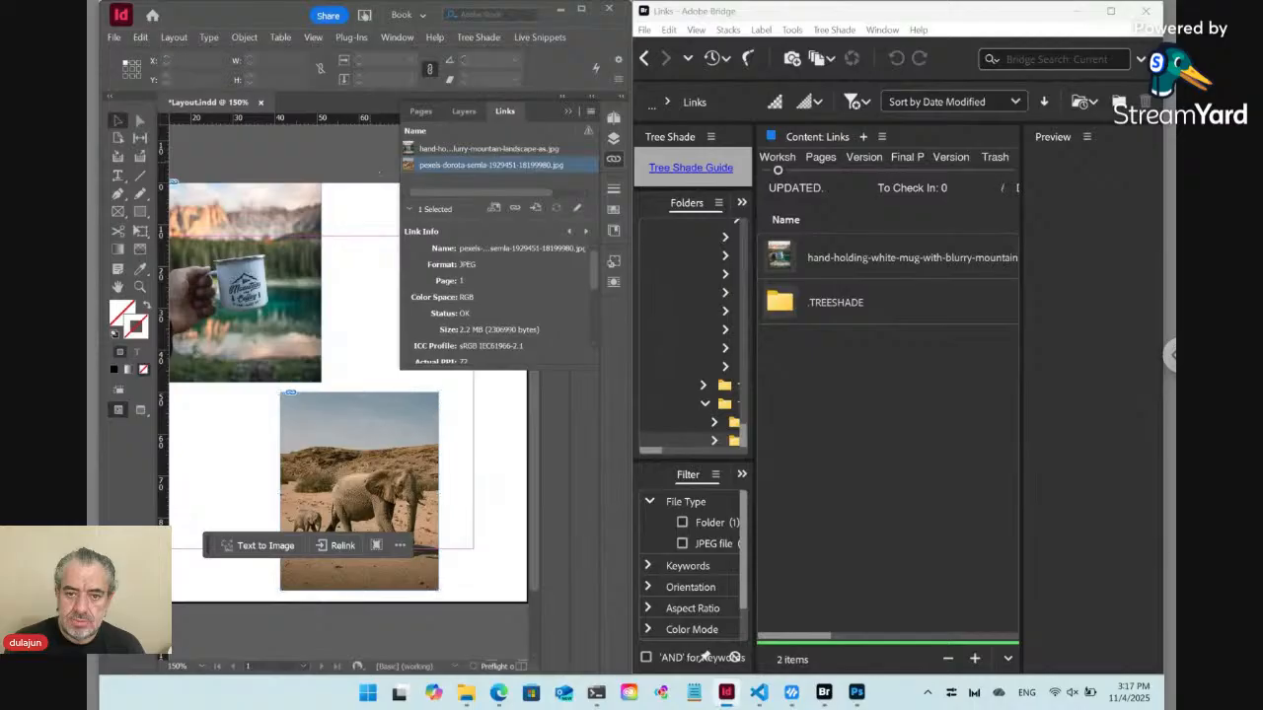
{"action": "left_click", "coordinate": [378, 429]}
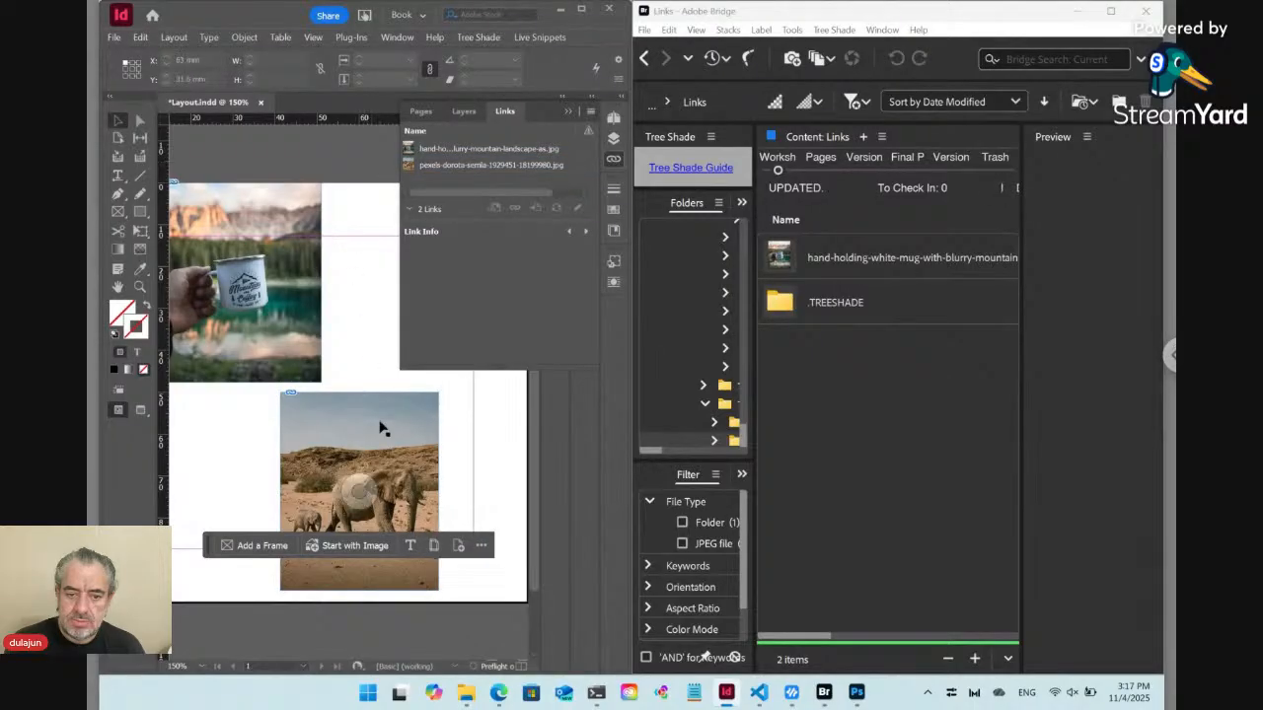
{"action": "left_click_drag", "start_coordinate": [378, 428], "coordinate": [312, 426]}
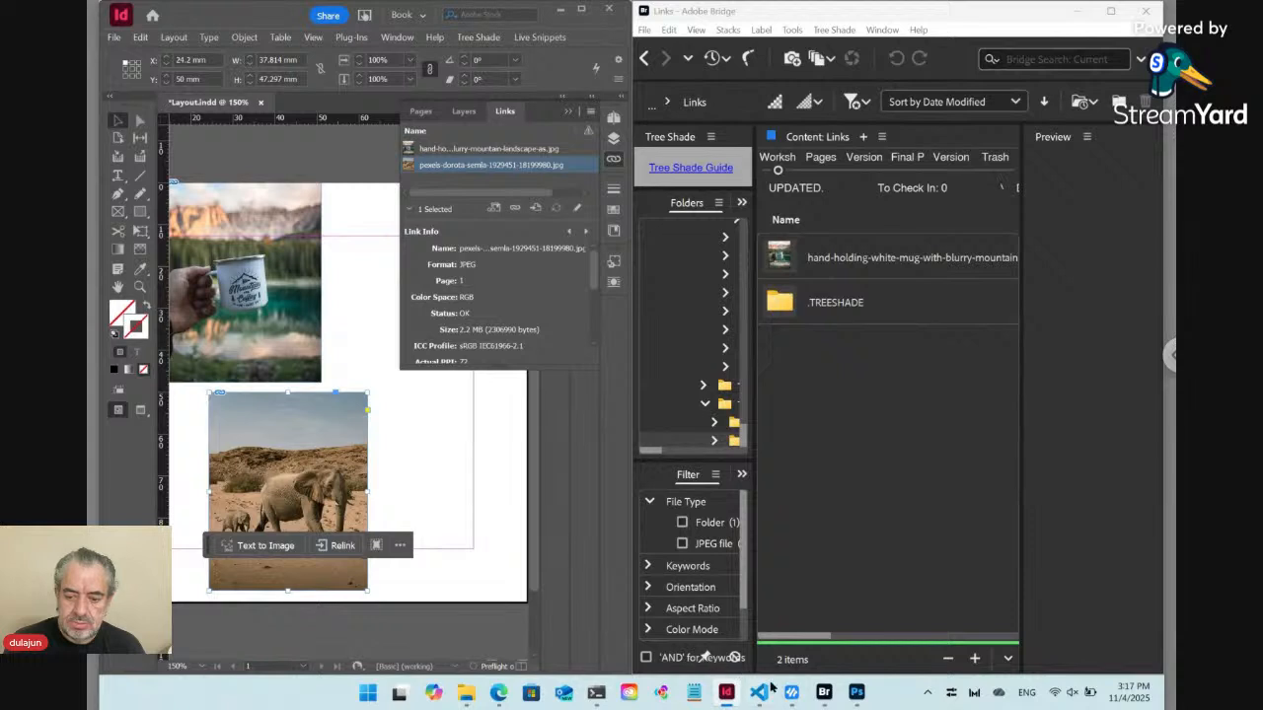
Check the Links folder in Bridge, then move the elephant photo directly below the mug photo to about X 12.2, Y 47.6 mm in InDesign.
{"action": "left_click", "coordinate": [823, 694]}
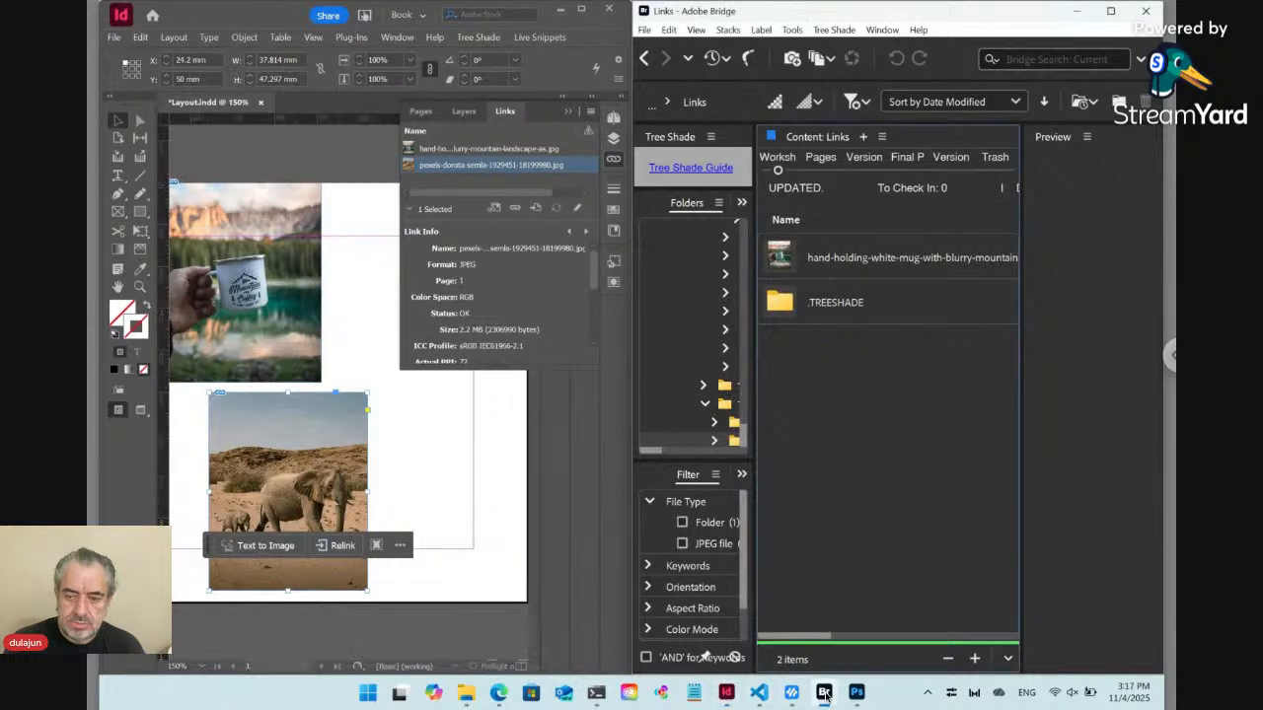
{"action": "left_click", "coordinate": [727, 693]}
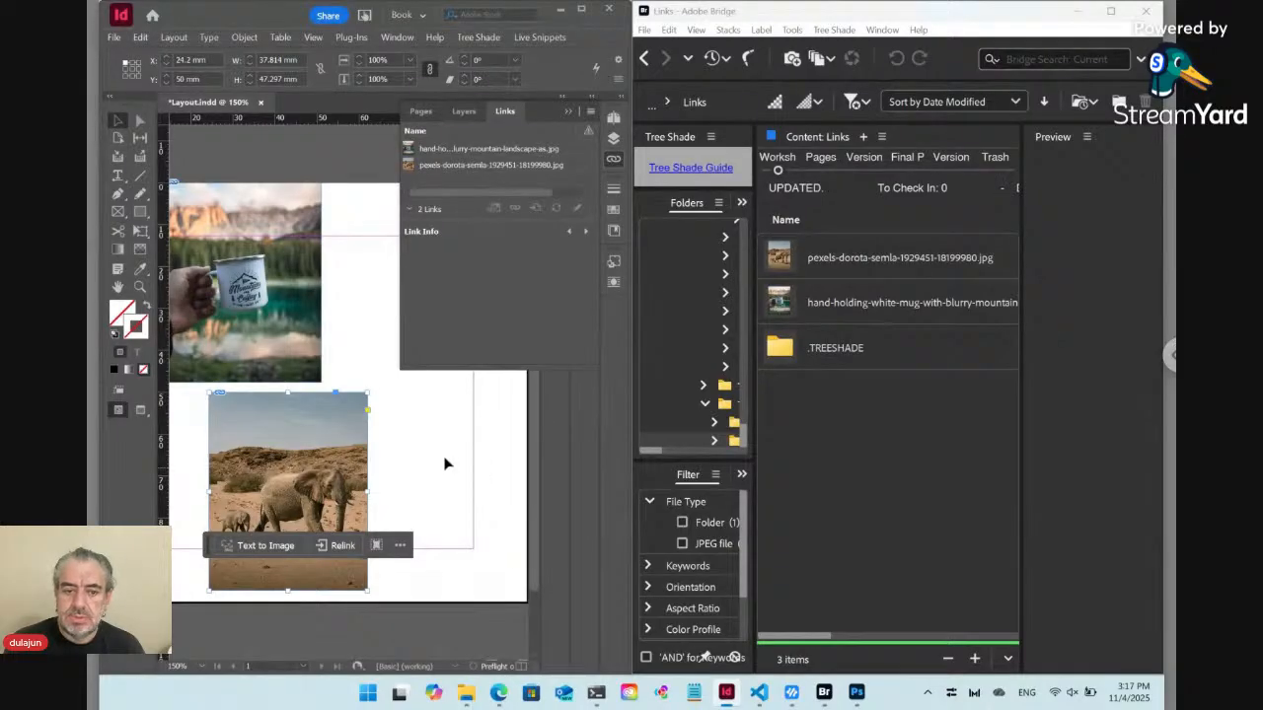
{"action": "left_click_drag", "start_coordinate": [245, 422], "coordinate": [220, 421]}
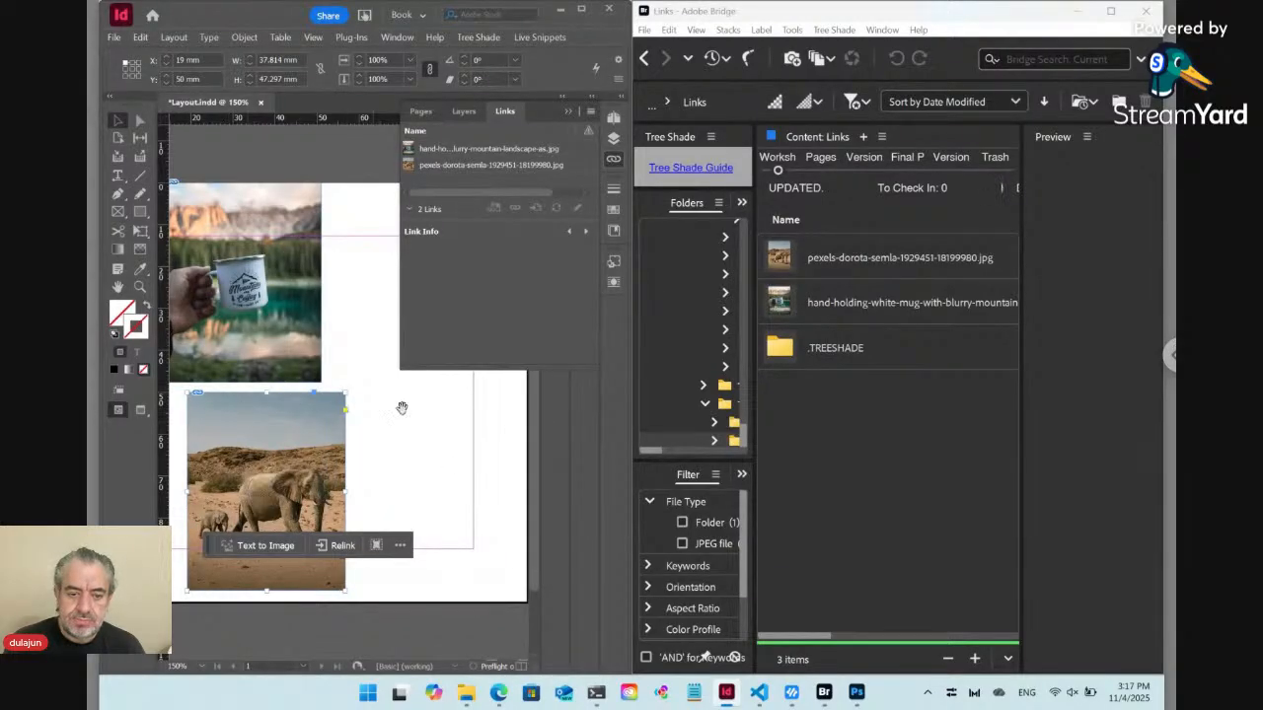
{"action": "left_click_drag", "start_coordinate": [379, 449], "coordinate": [316, 429]}
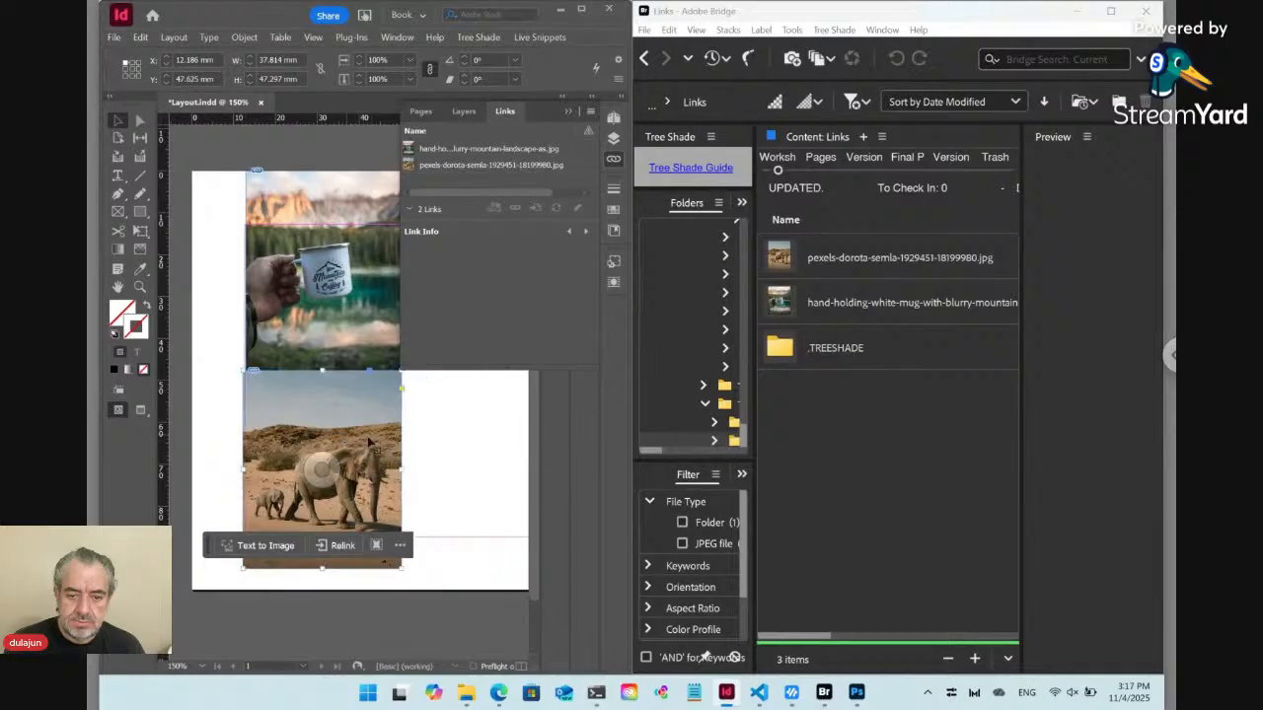
{"action": "left_click", "coordinate": [493, 443]}
Place pexels-seljansalim-31559069.jpg from Downloads beside the elephant photo at about 23.7 by 35.5 mm.
{"action": "mouse_move", "coordinate": [466, 692]}
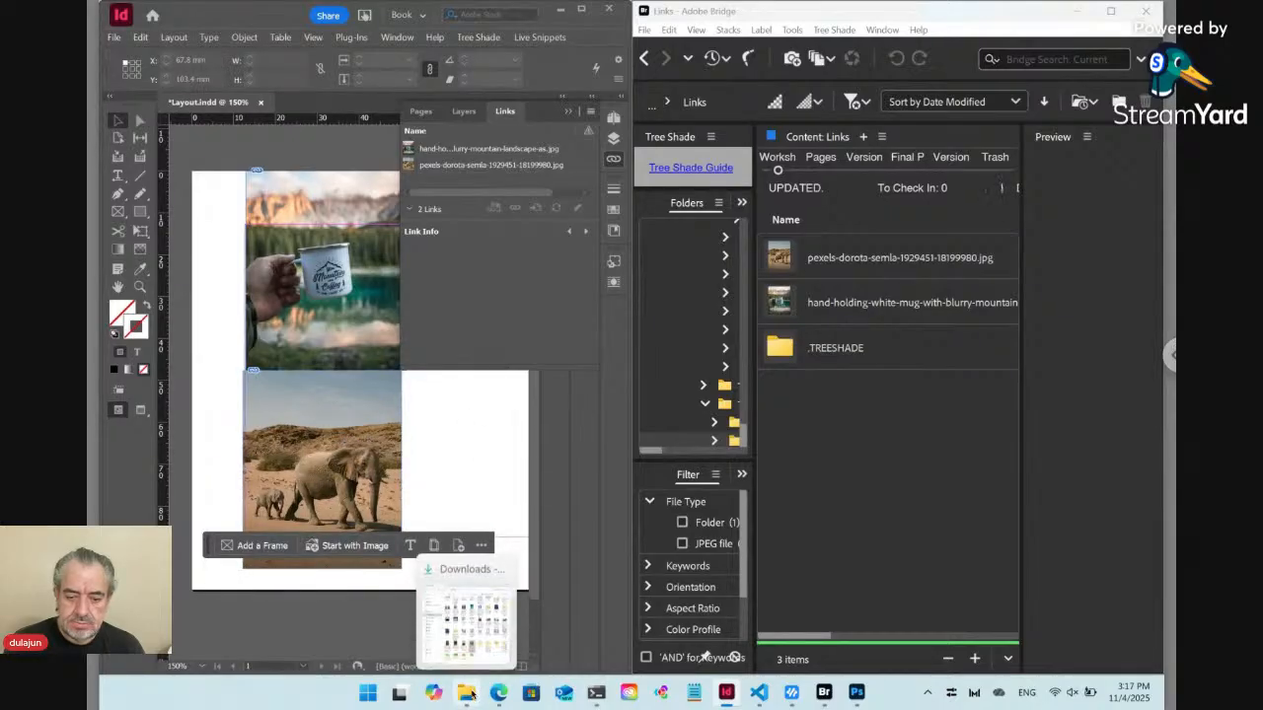
{"action": "left_click", "coordinate": [493, 631]}
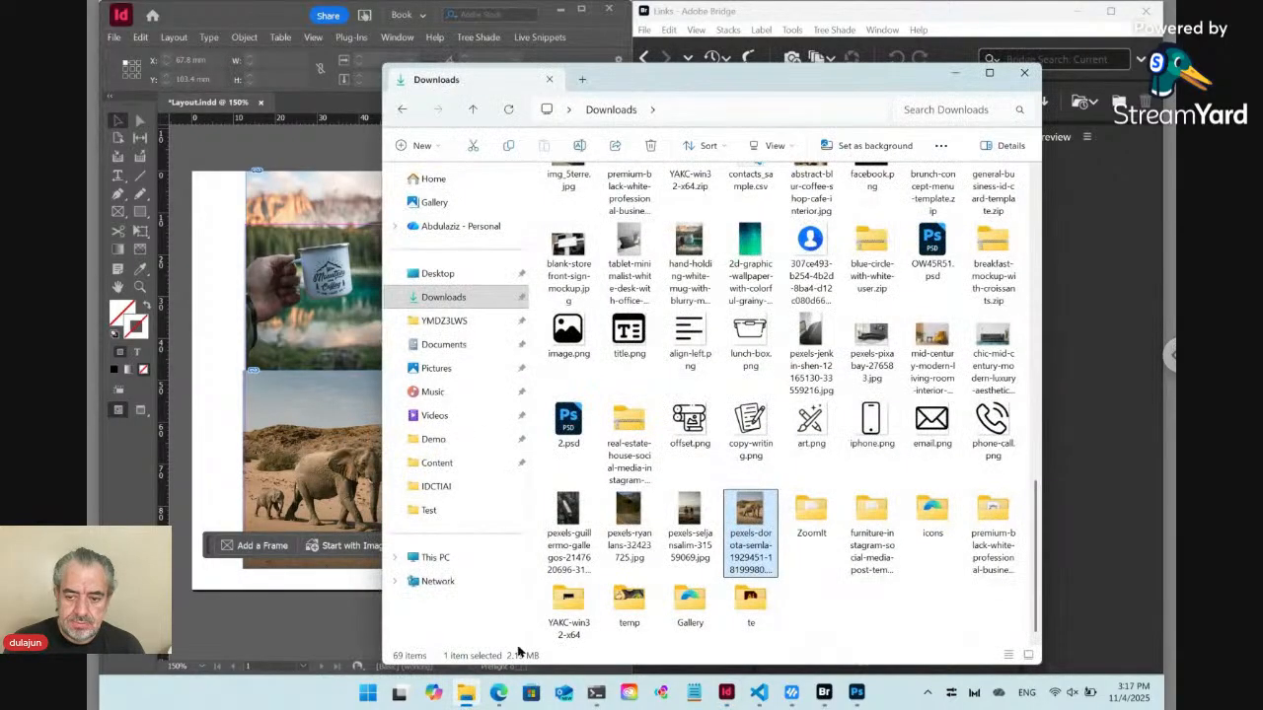
{"action": "left_click", "coordinate": [694, 515]}
{"action": "left_click_drag", "start_coordinate": [694, 516], "coordinate": [395, 395]}
{"action": "key", "text": "alt+Tab"}
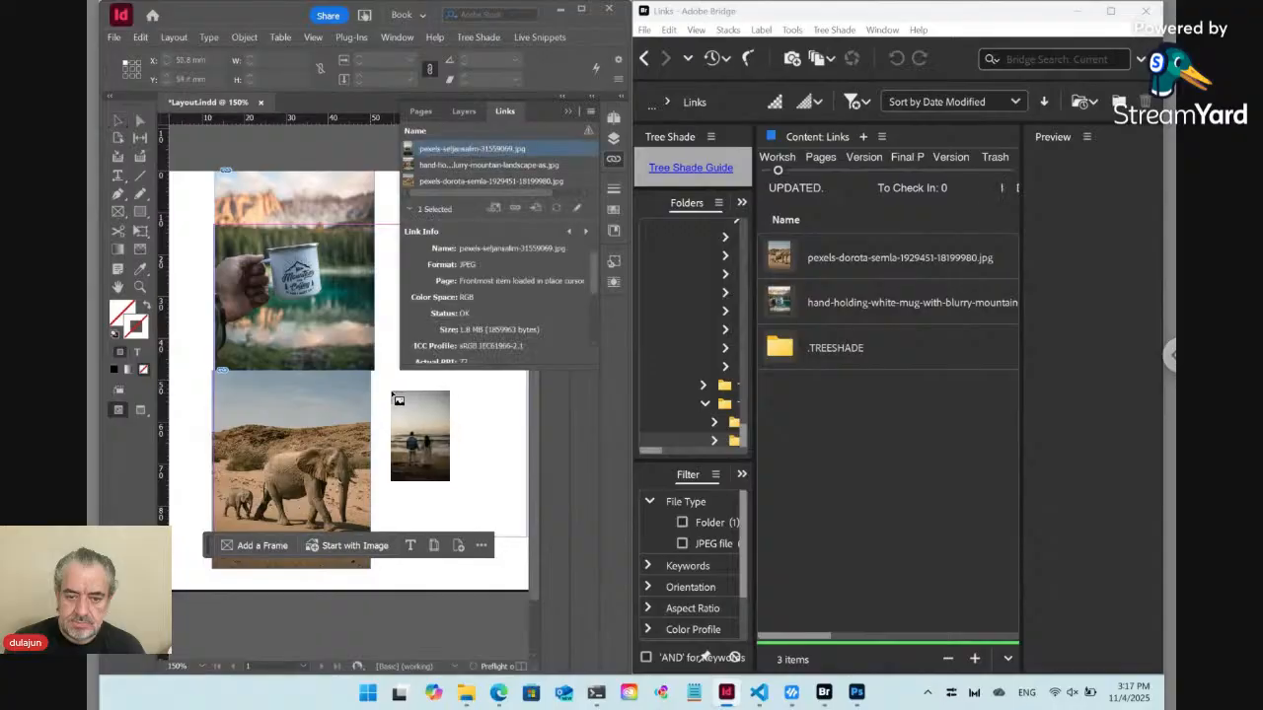
{"action": "left_click_drag", "start_coordinate": [466, 475], "coordinate": [506, 534]}
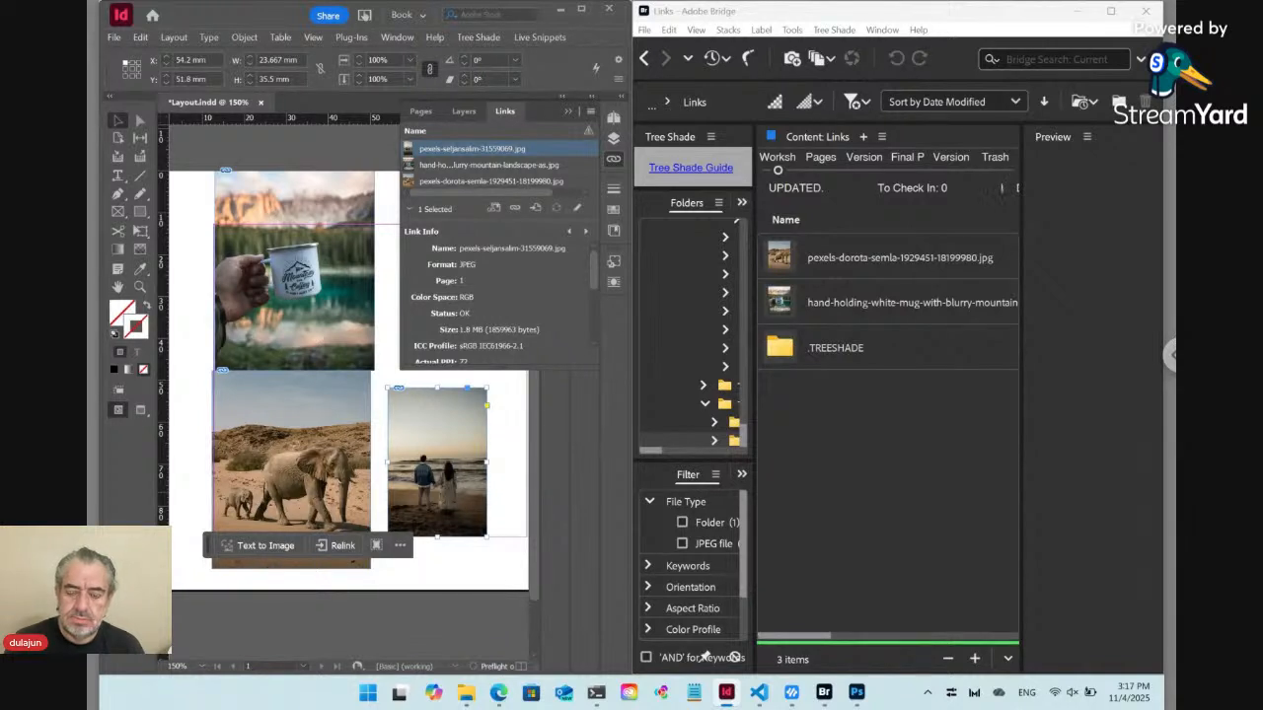
{"action": "left_click", "coordinate": [509, 400]}
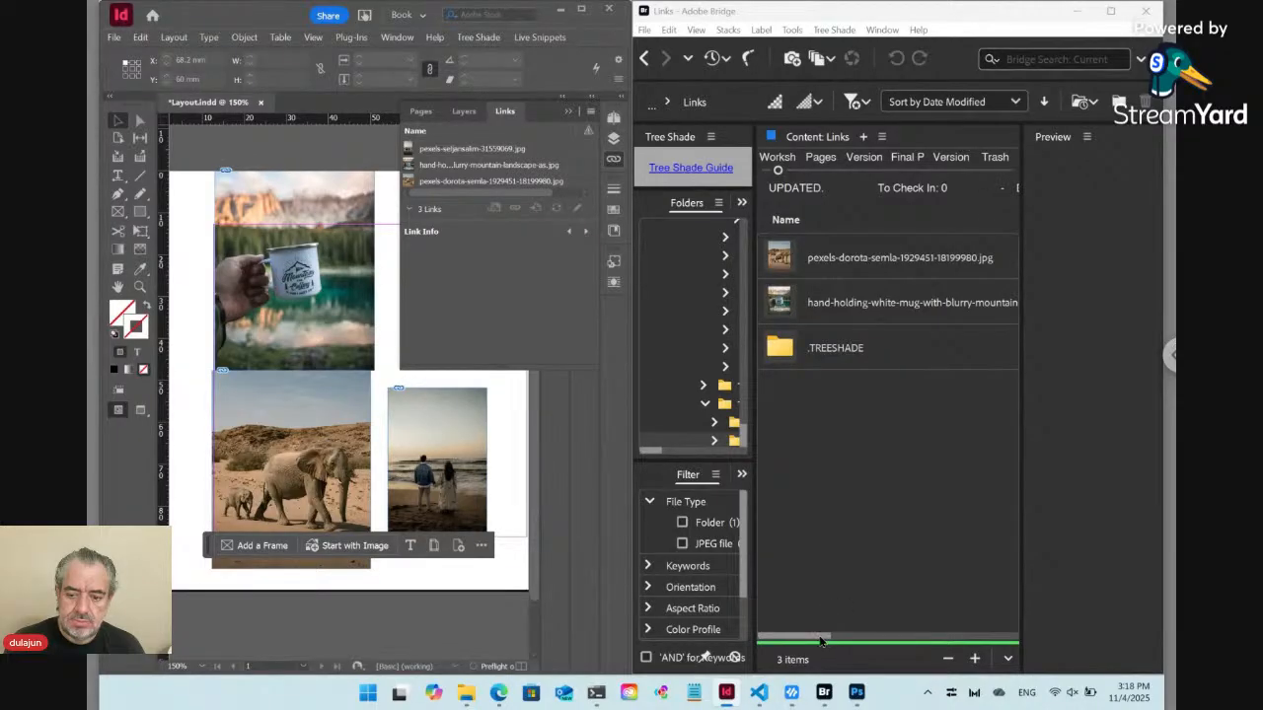
Switch to Bridge so the Links folder refreshes, then return to InDesign and update the elephant photo's modified link.
{"action": "left_click", "coordinate": [820, 642]}
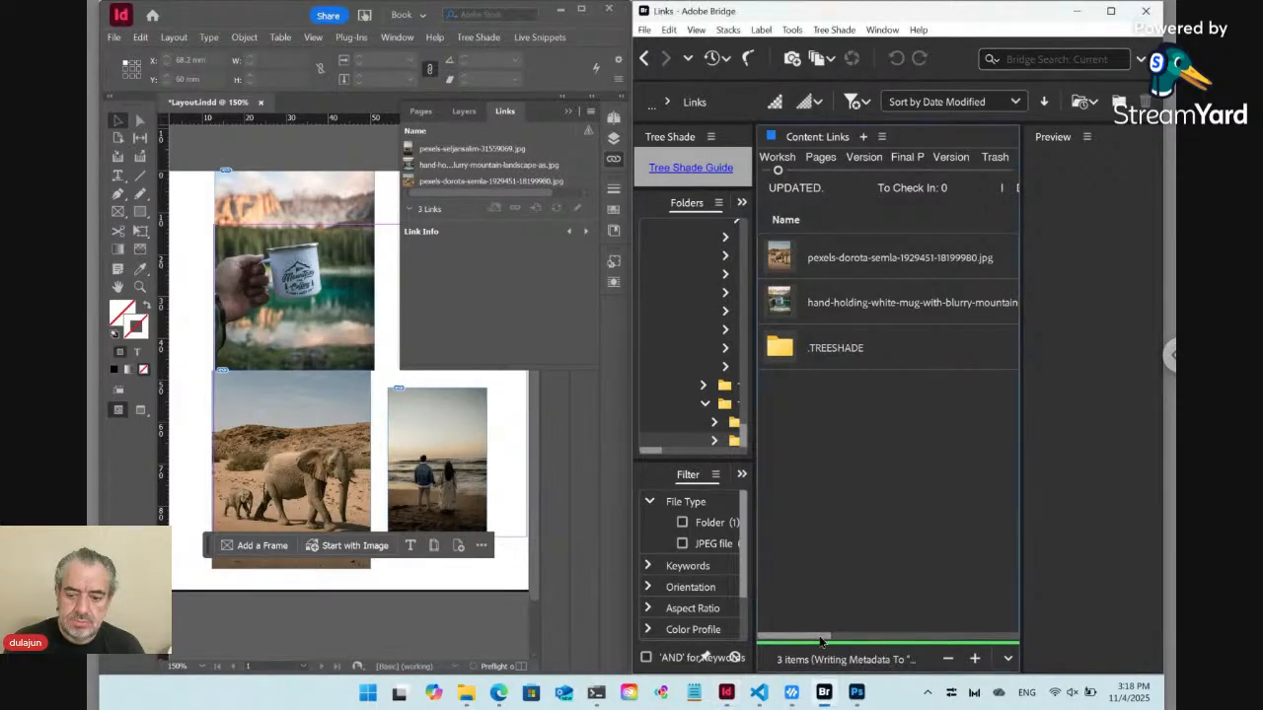
{"action": "left_click", "coordinate": [492, 581]}
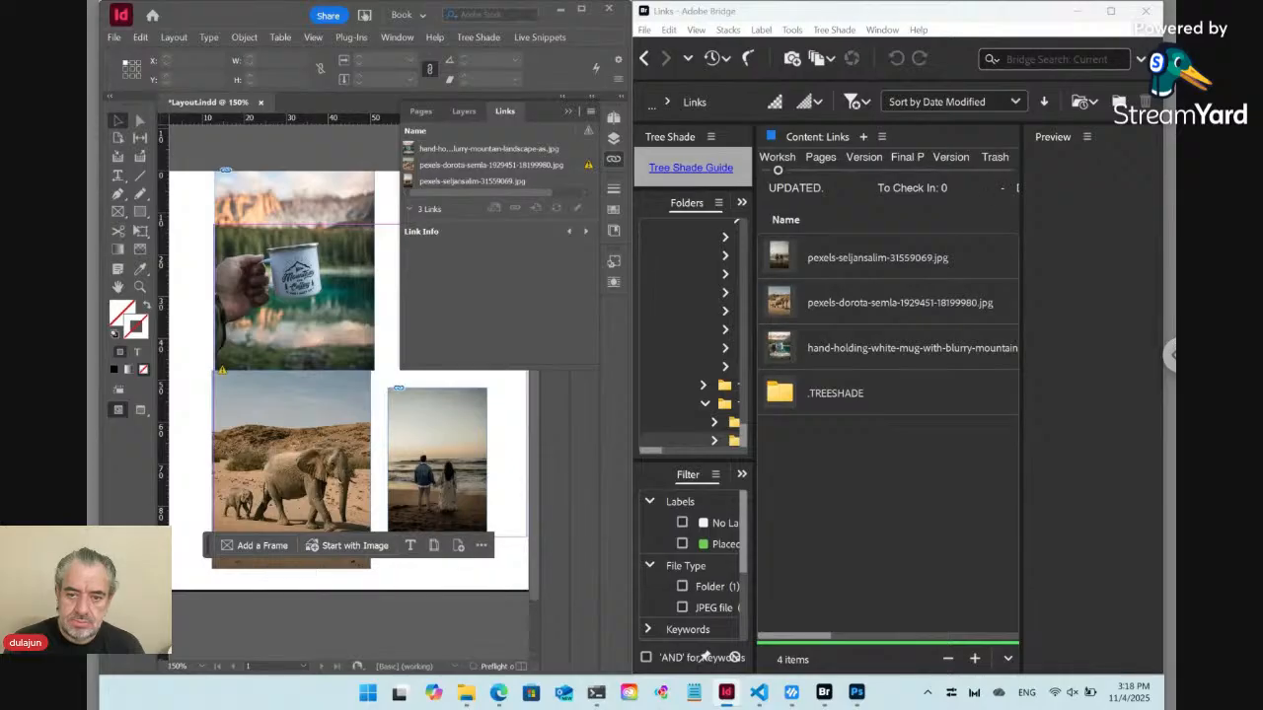
{"action": "left_click", "coordinate": [511, 165]}
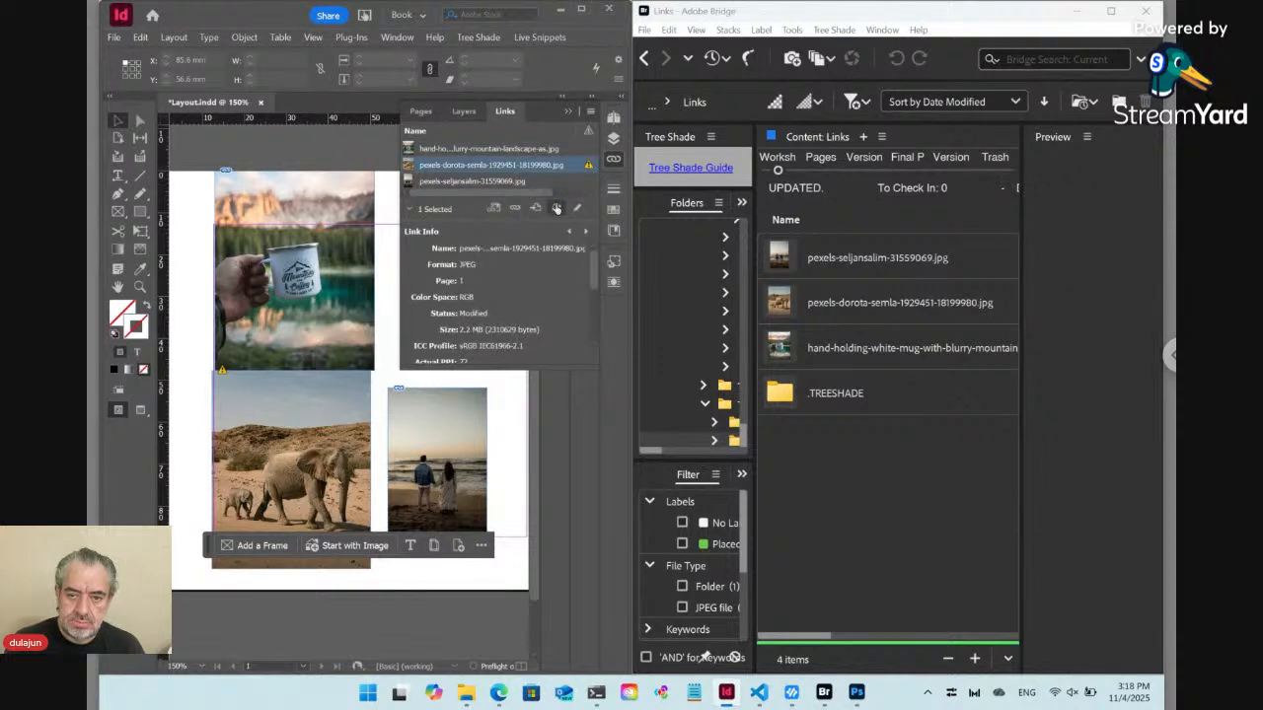
{"action": "left_click", "coordinate": [557, 209]}
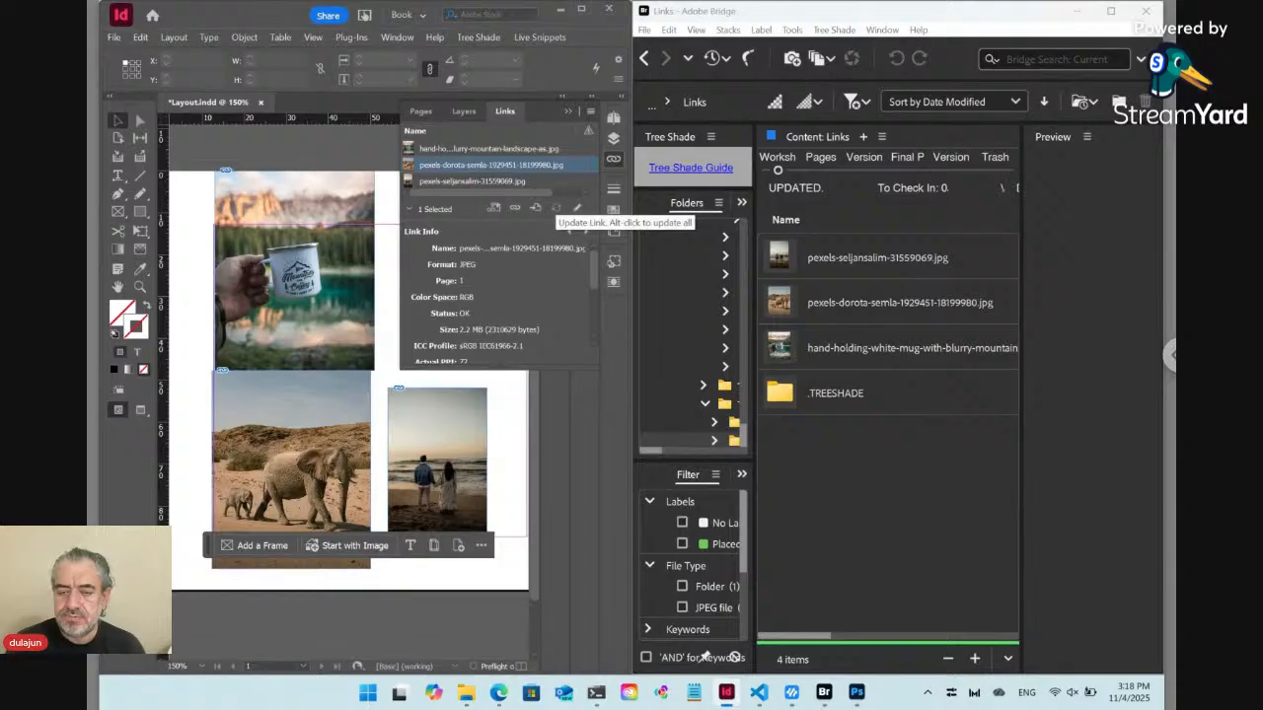
Collapse the list of linked files and review the Tree Shade options, including Dynamic Links and Leaf Folder On.
{"action": "left_click", "coordinate": [614, 161]}
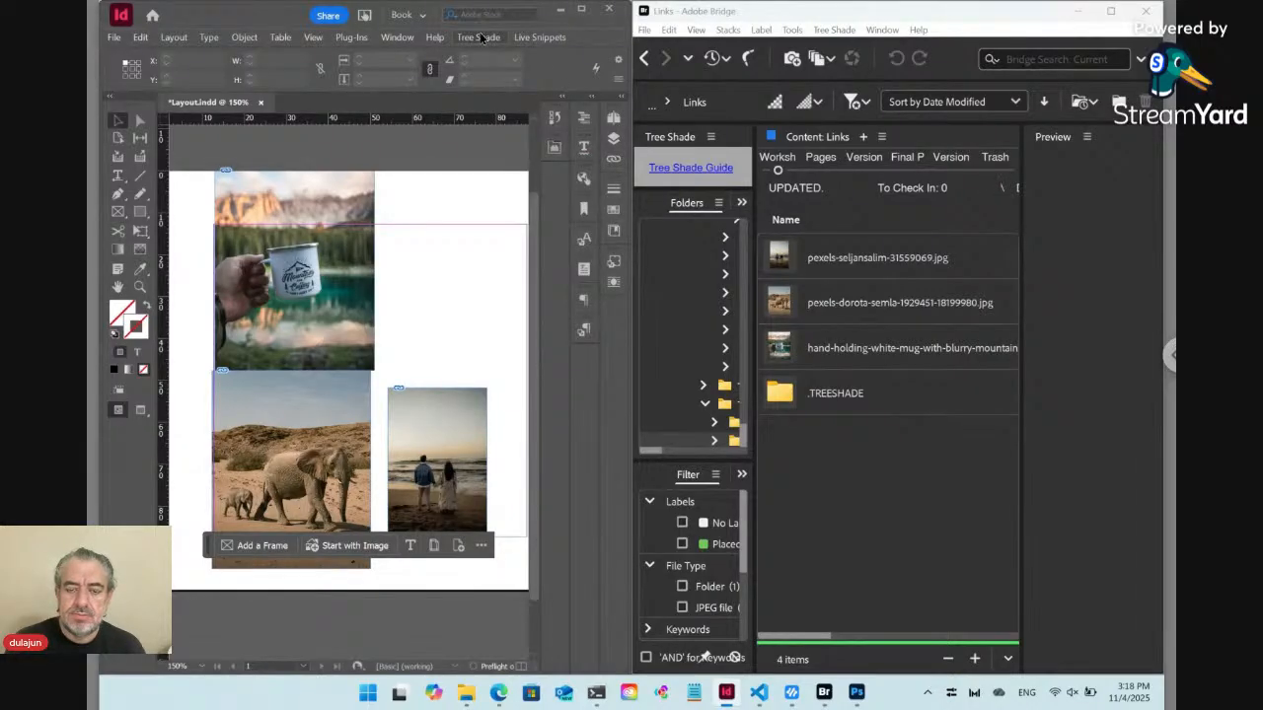
{"action": "left_click", "coordinate": [480, 37]}
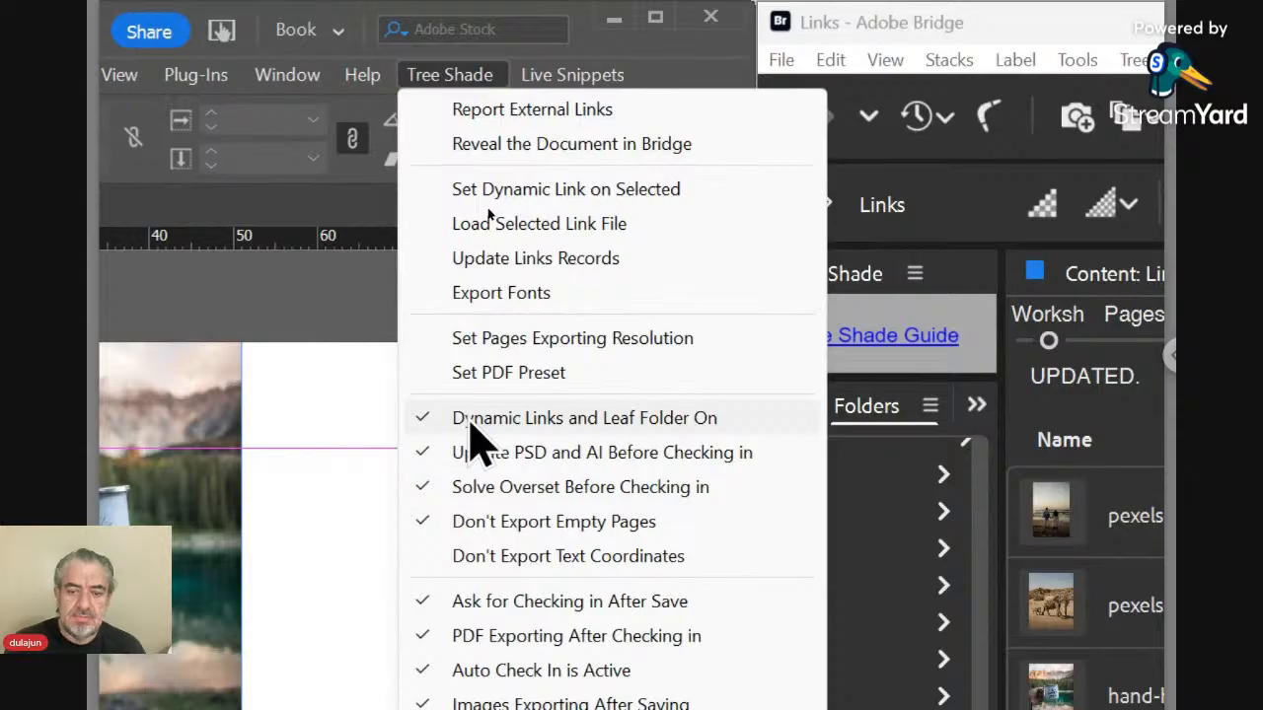
{"action": "left_click", "coordinate": [437, 79]}
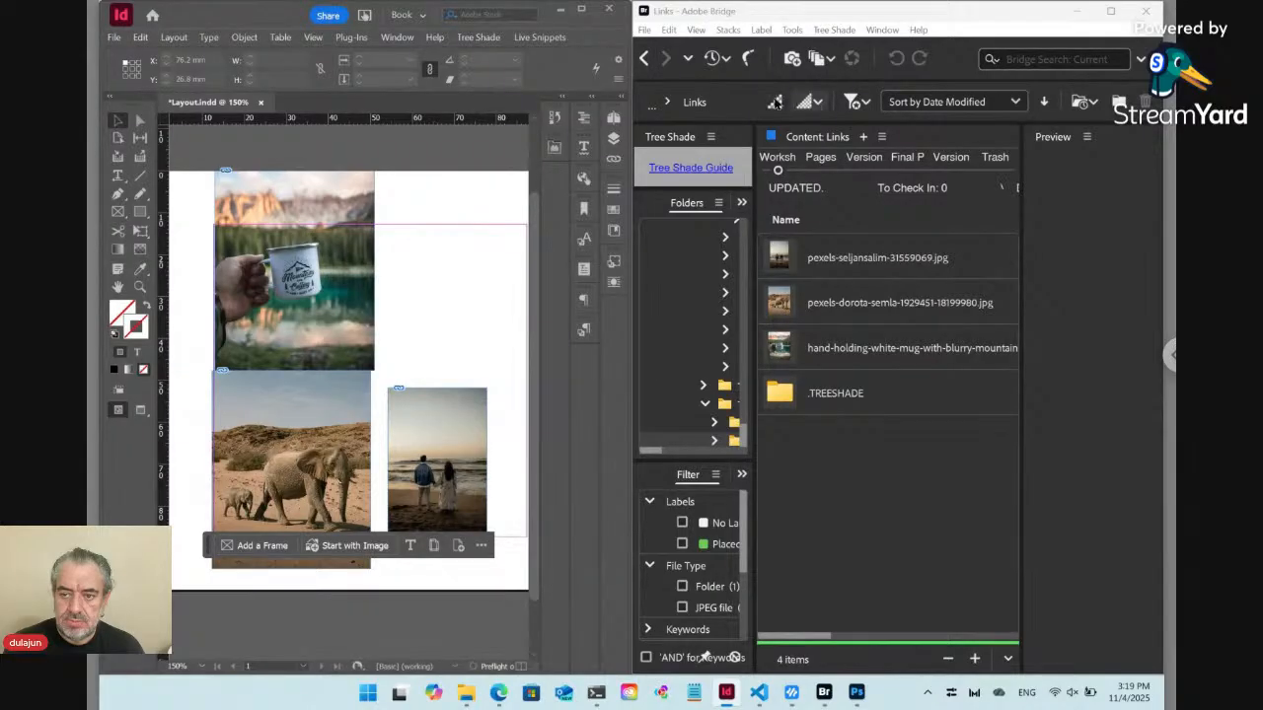
Return to the Test folder in Bridge, clear the selection and maximize the Bridge window.
{"action": "left_click", "coordinate": [644, 58]}
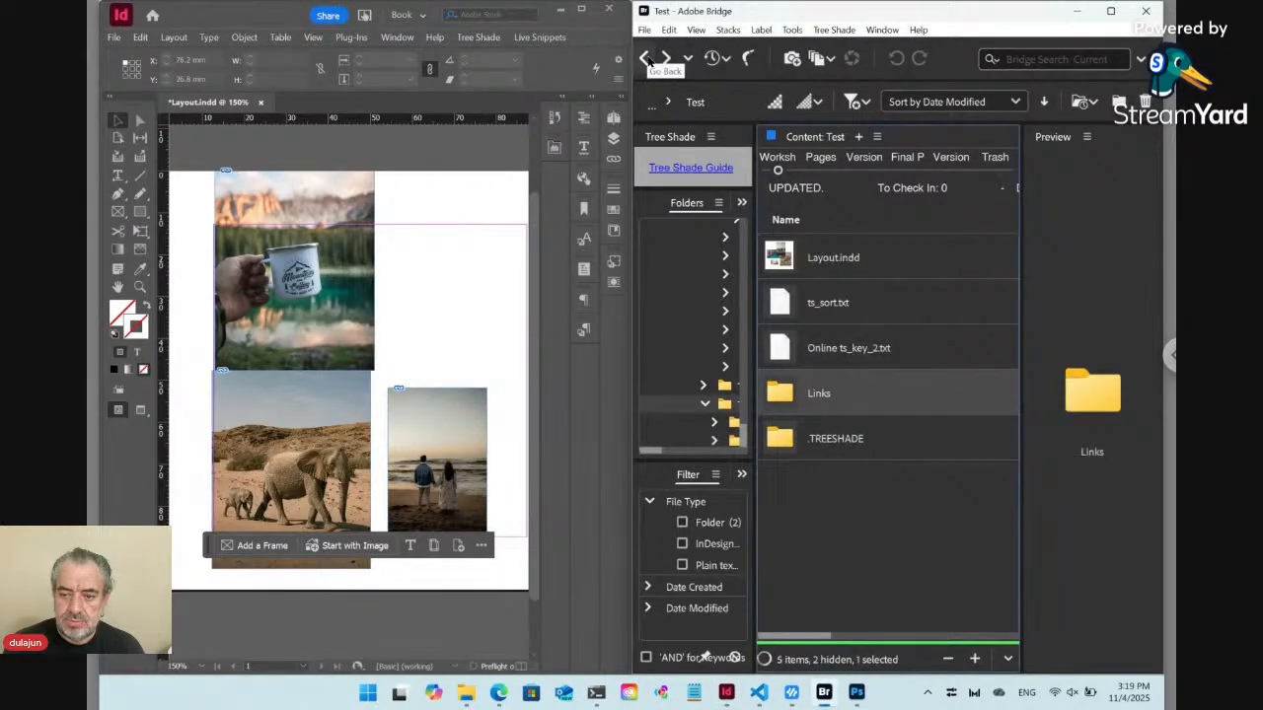
{"action": "left_click", "coordinate": [866, 494]}
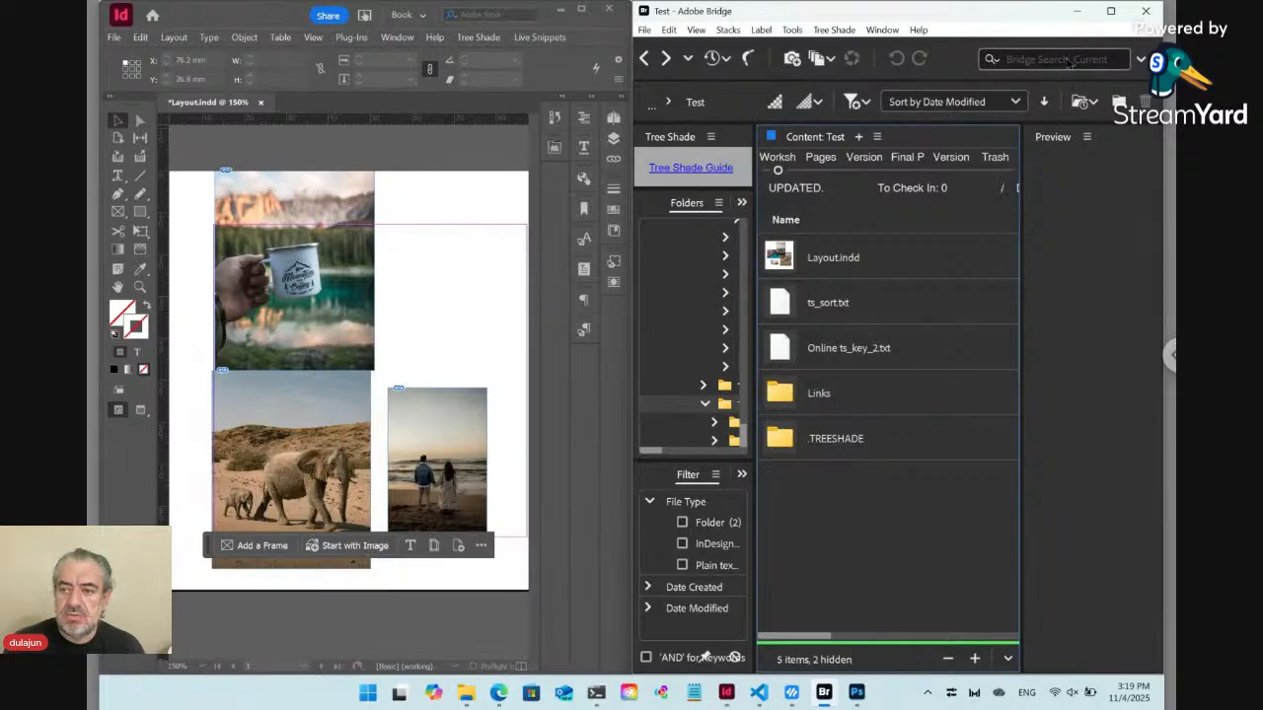
{"action": "left_click", "coordinate": [1111, 12]}
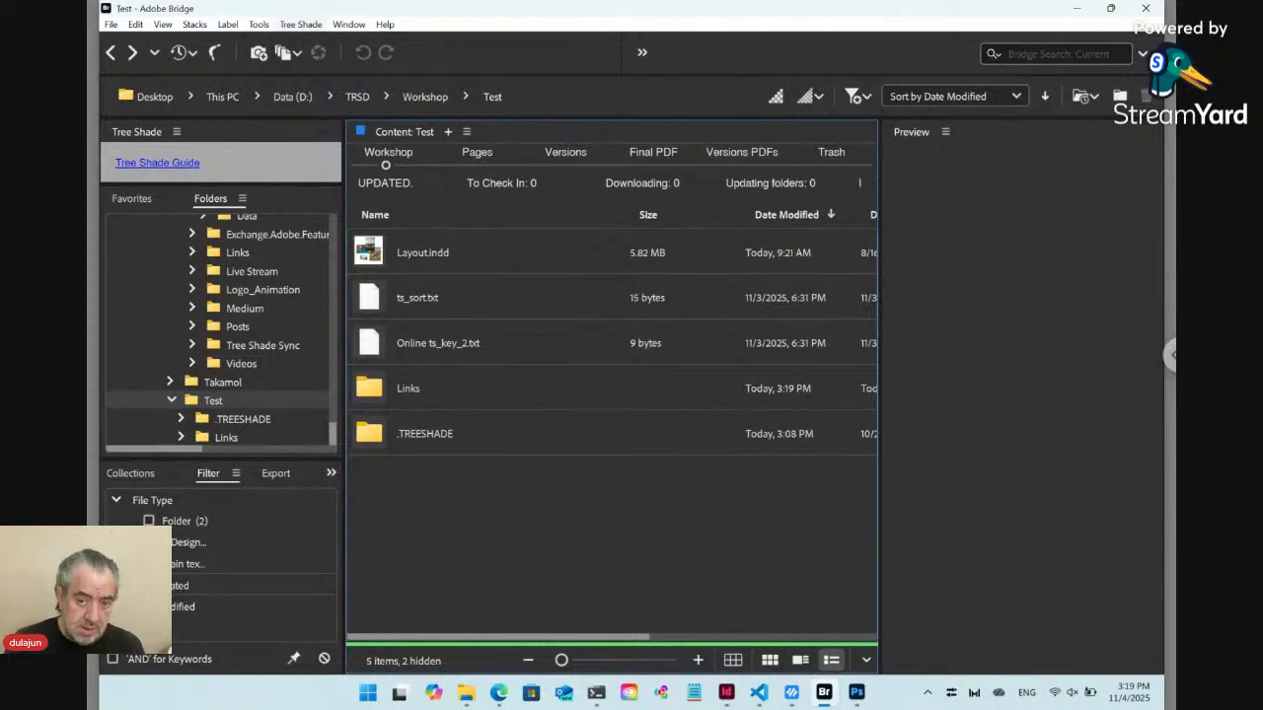
Create a new Tree Shade InDesign file from the Creative Cloud templates in the Test folder, named A/Layout.
{"action": "left_click", "coordinate": [300, 24]}
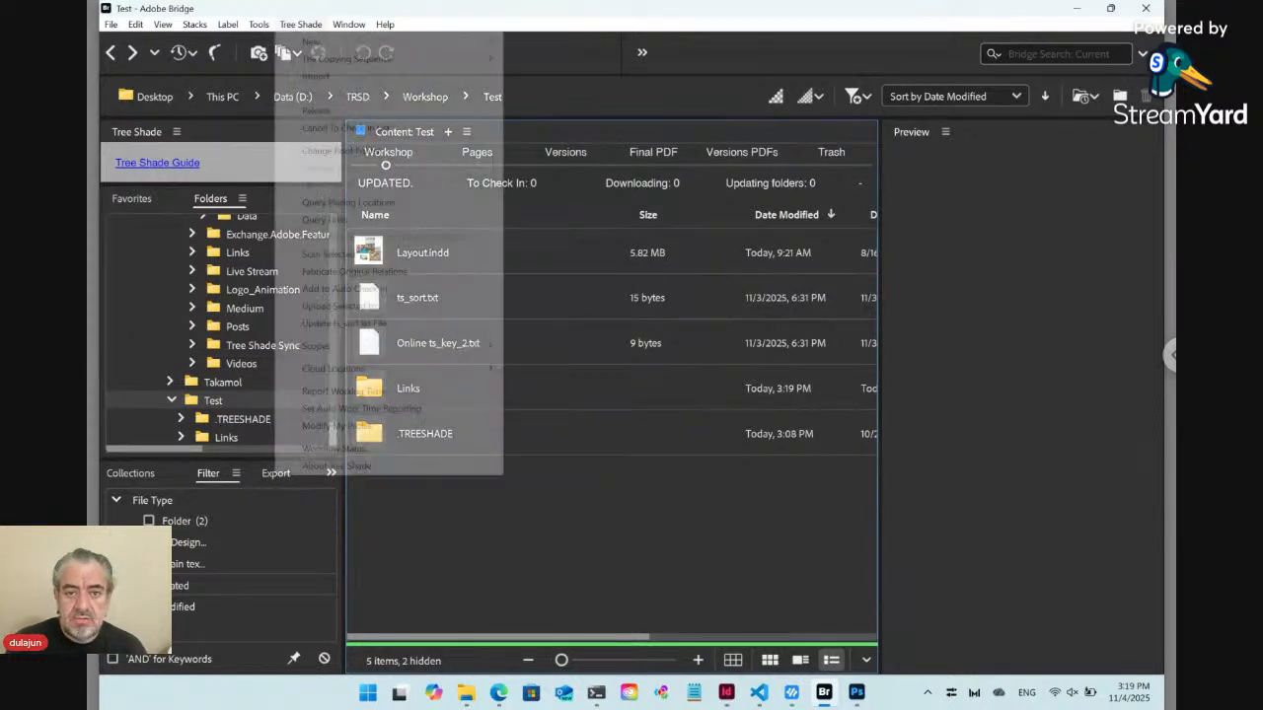
{"action": "mouse_move", "coordinate": [308, 43]}
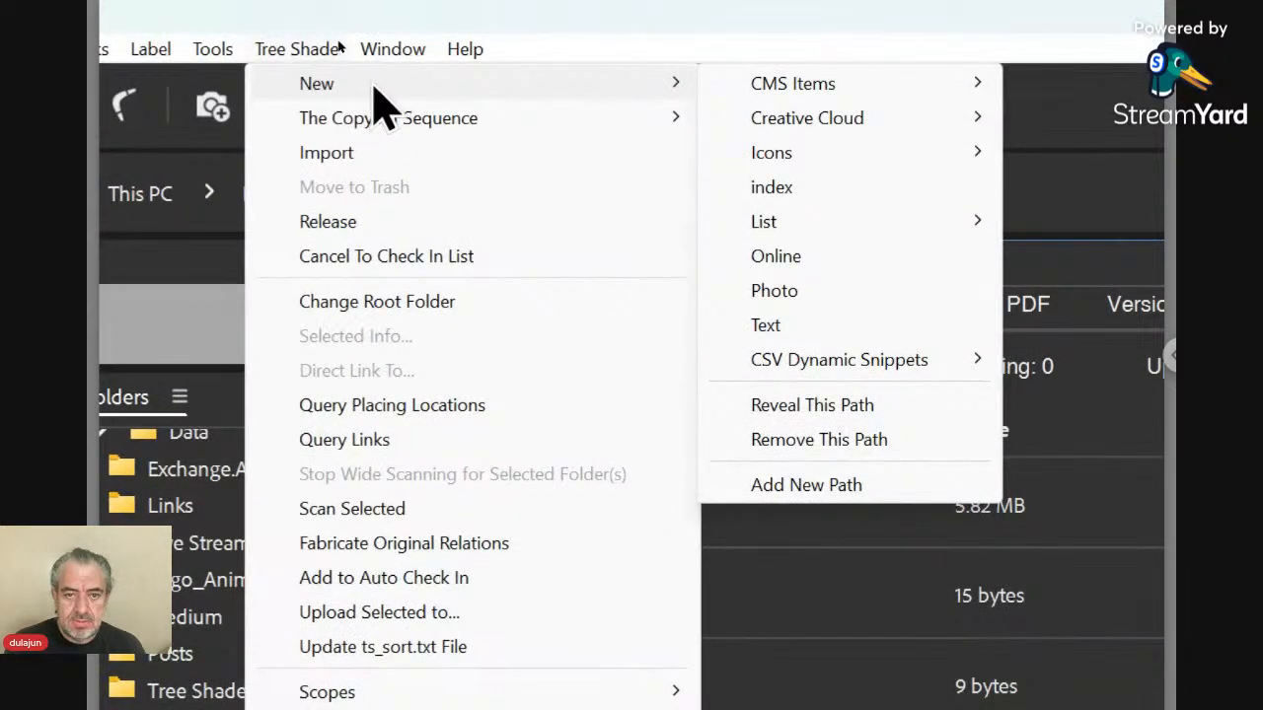
{"action": "mouse_move", "coordinate": [811, 126]}
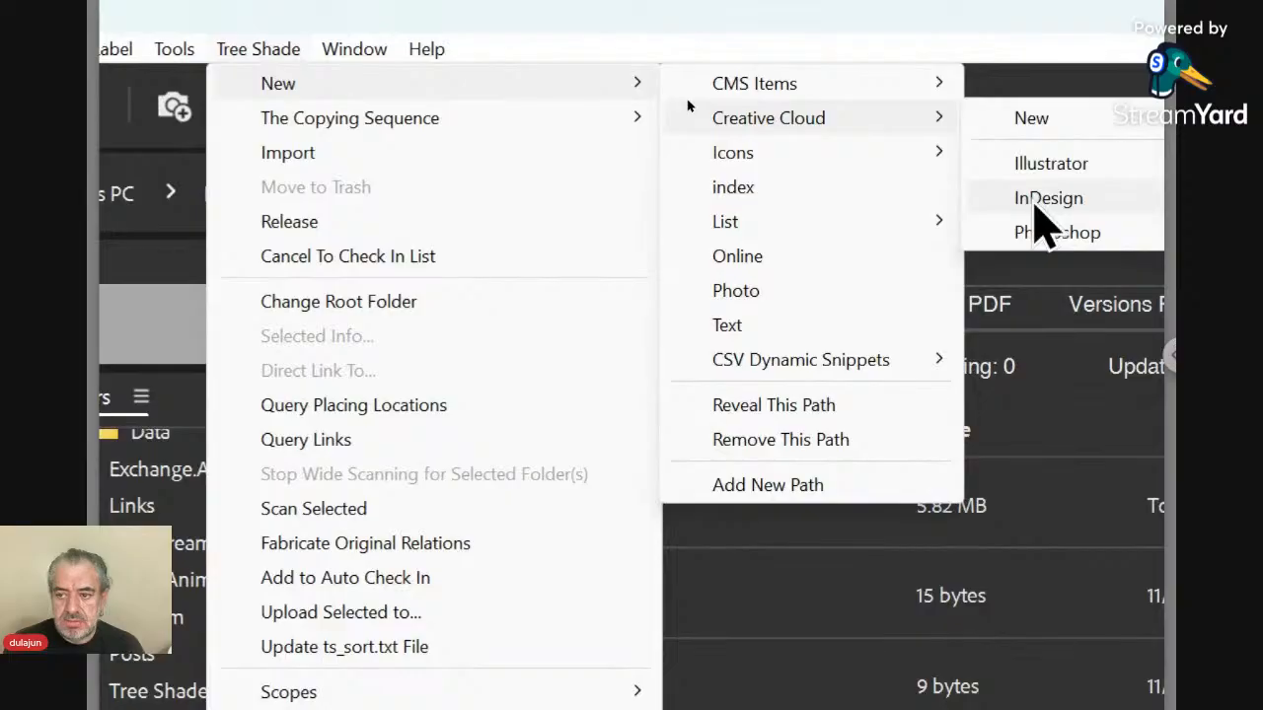
{"action": "left_click", "coordinate": [1034, 198]}
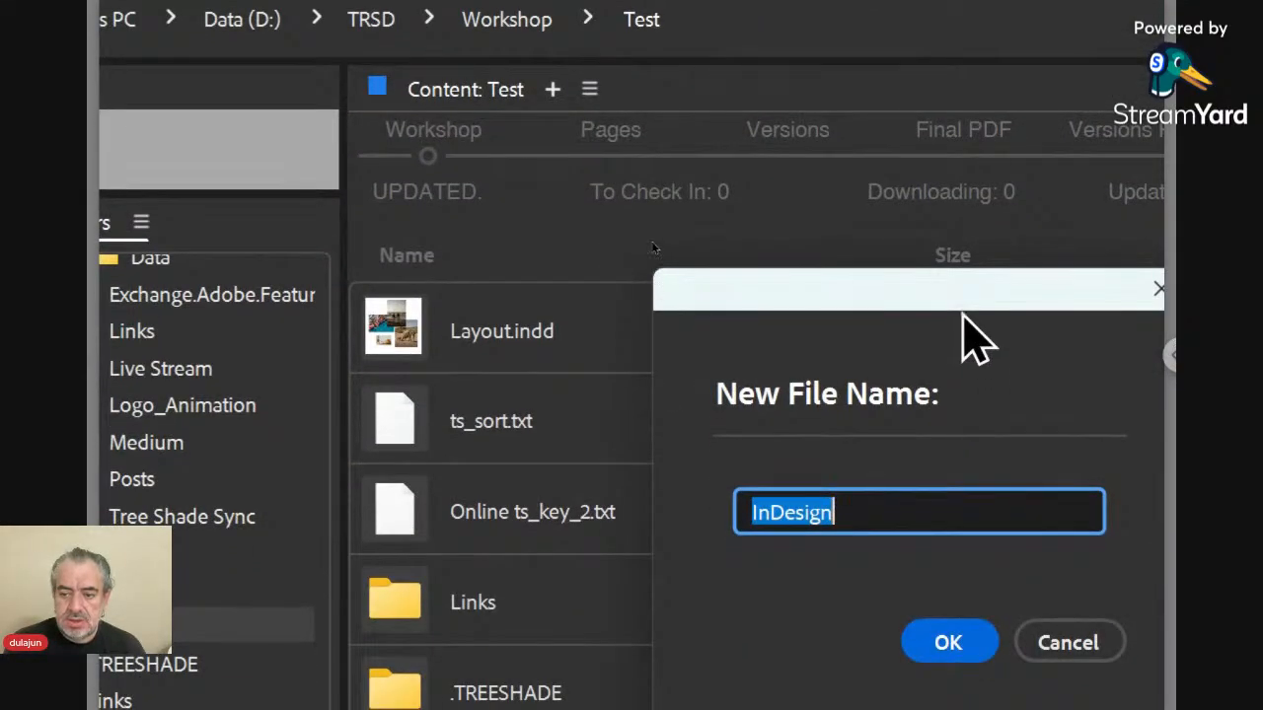
{"action": "left_click_drag", "start_coordinate": [963, 314], "coordinate": [845, 240]}
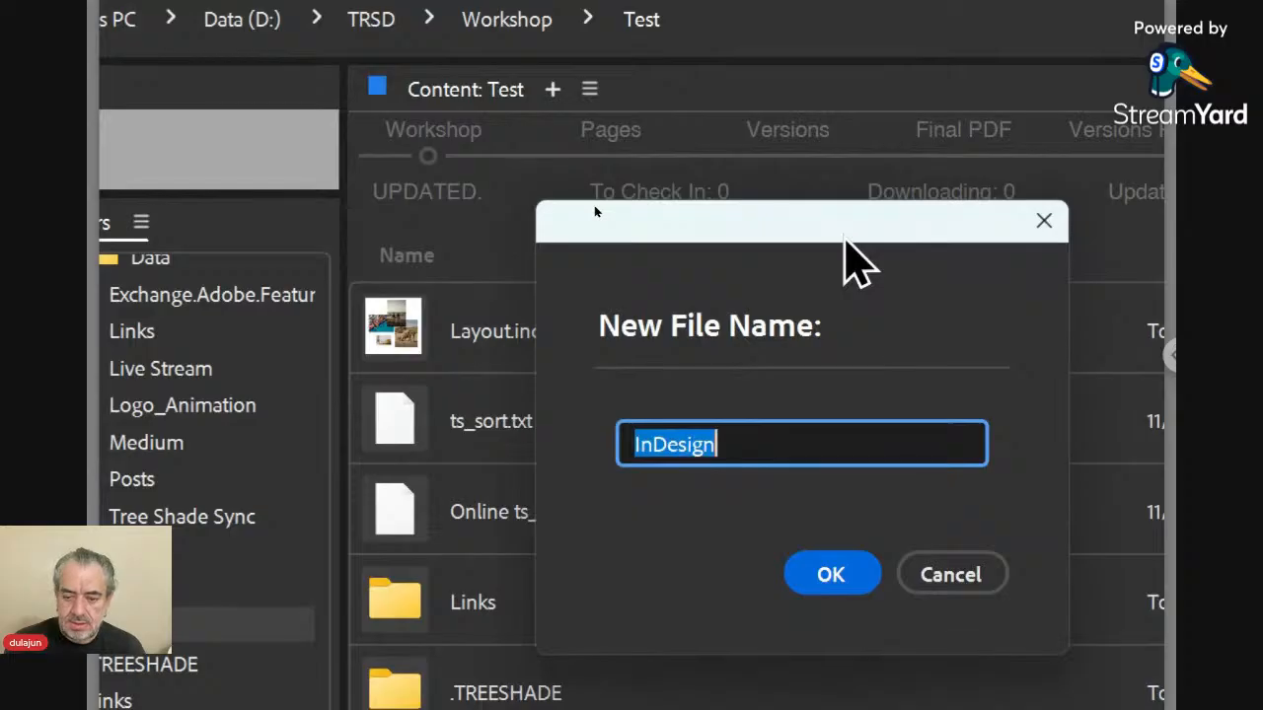
{"action": "key", "text": "Home"}
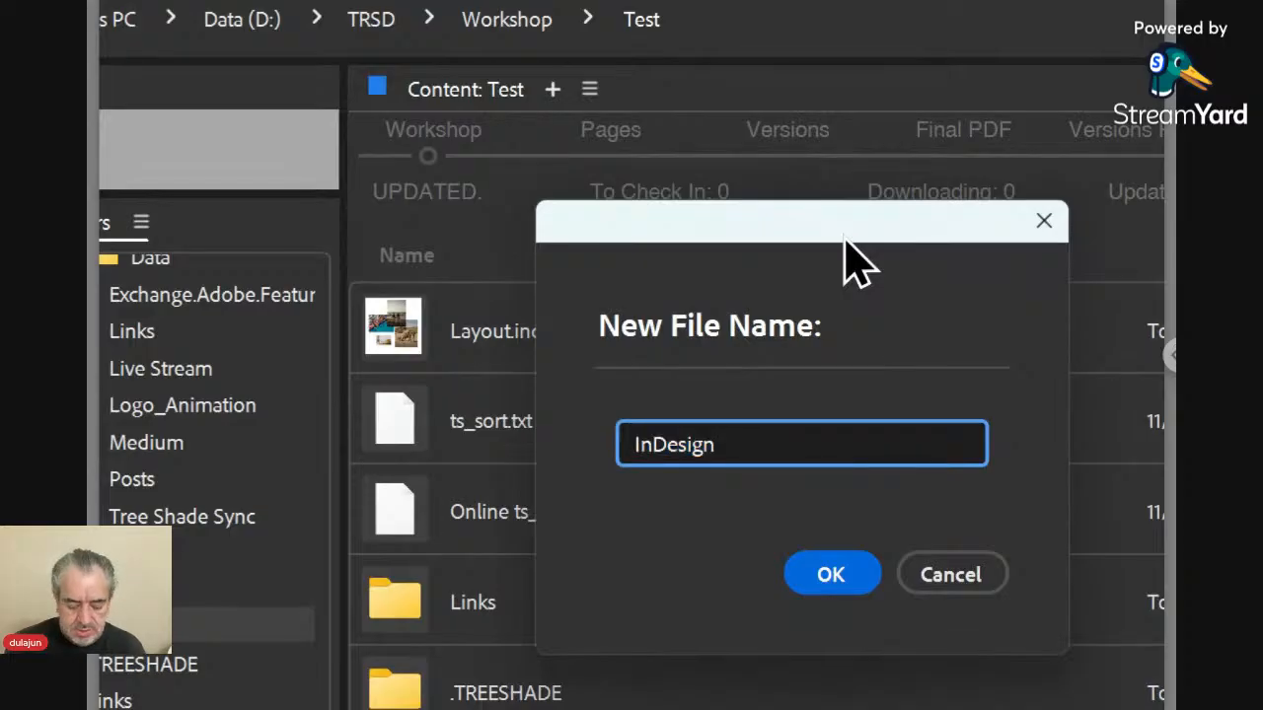
{"action": "type", "text": "A/"}
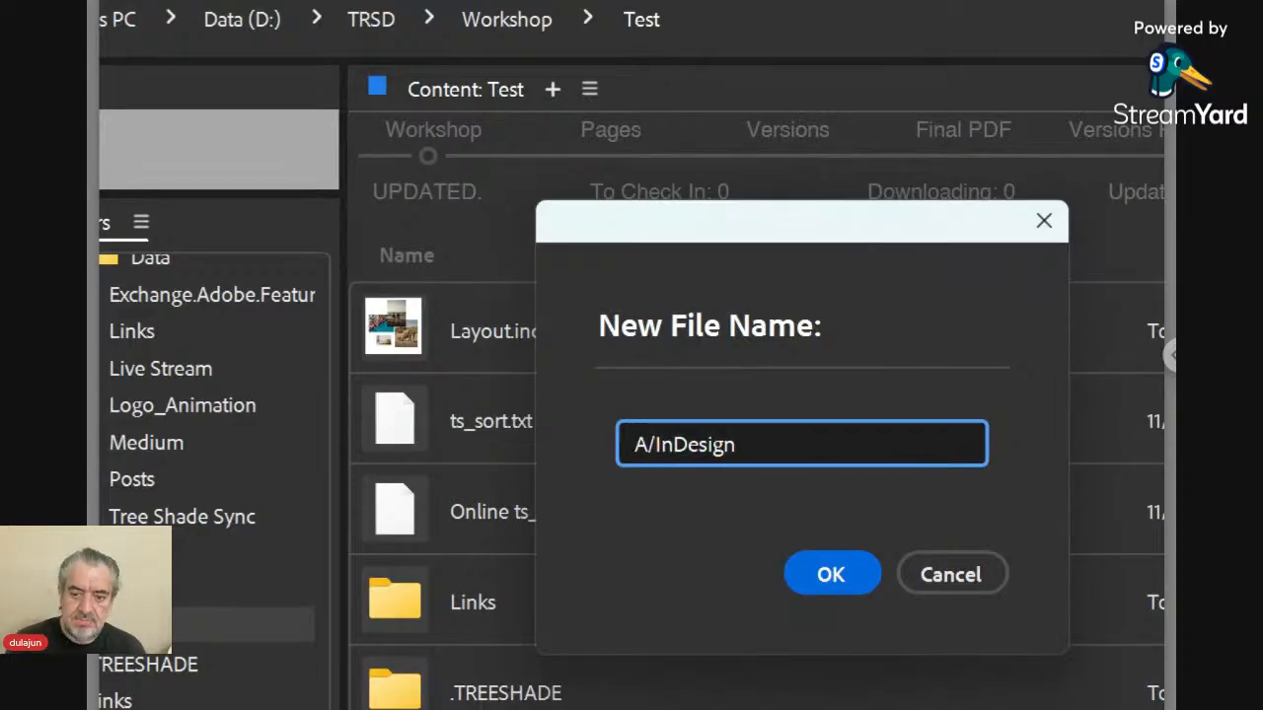
{"action": "double_click", "coordinate": [896, 443]}
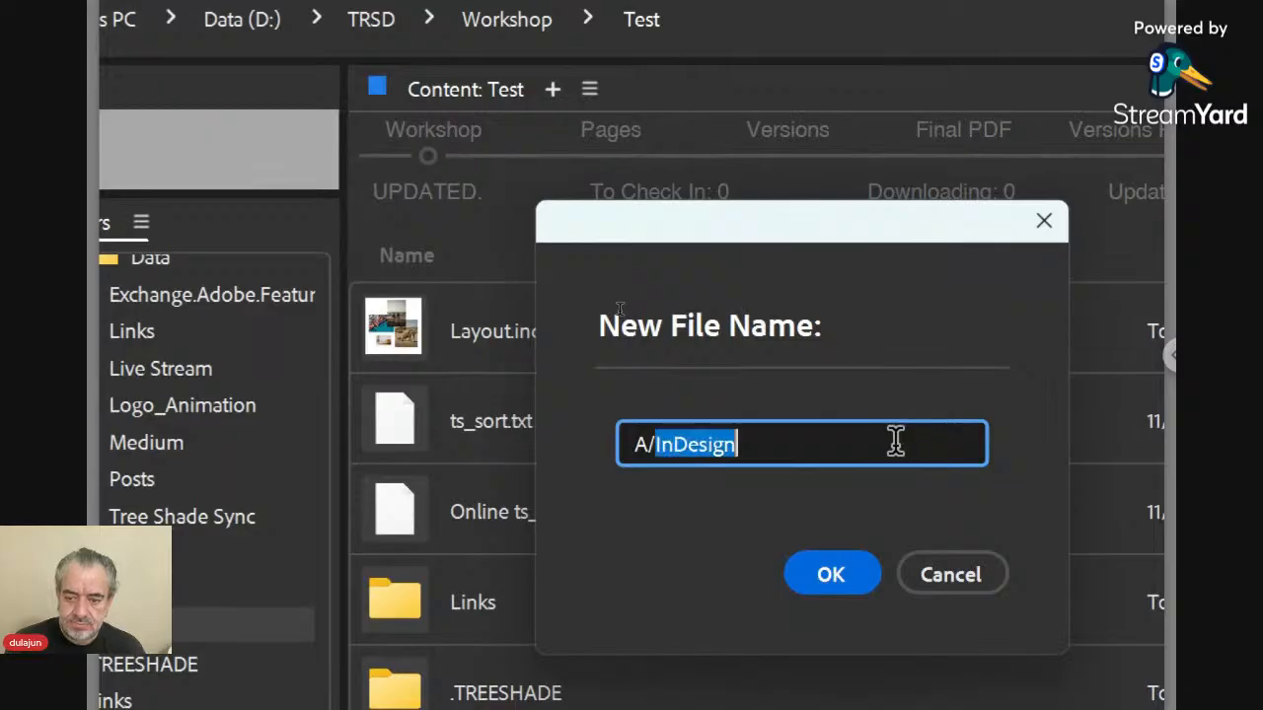
{"action": "type", "text": "Lay"}
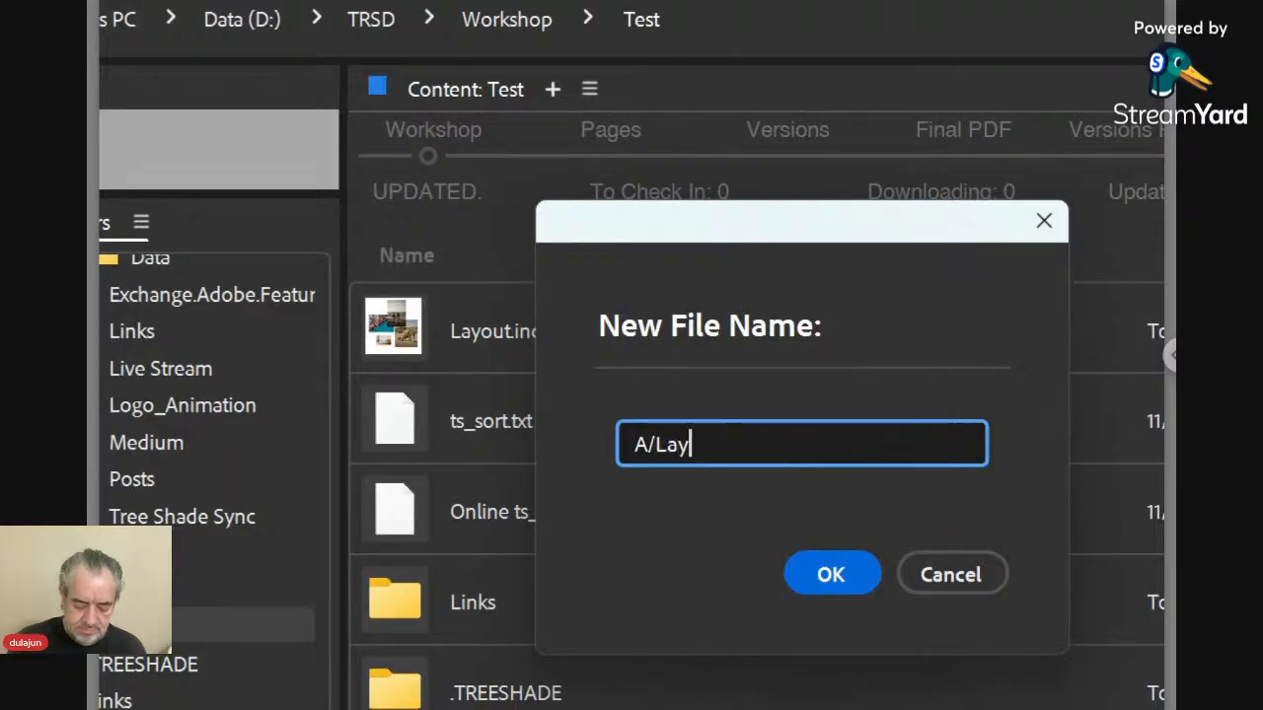
{"action": "type", "text": "out"}
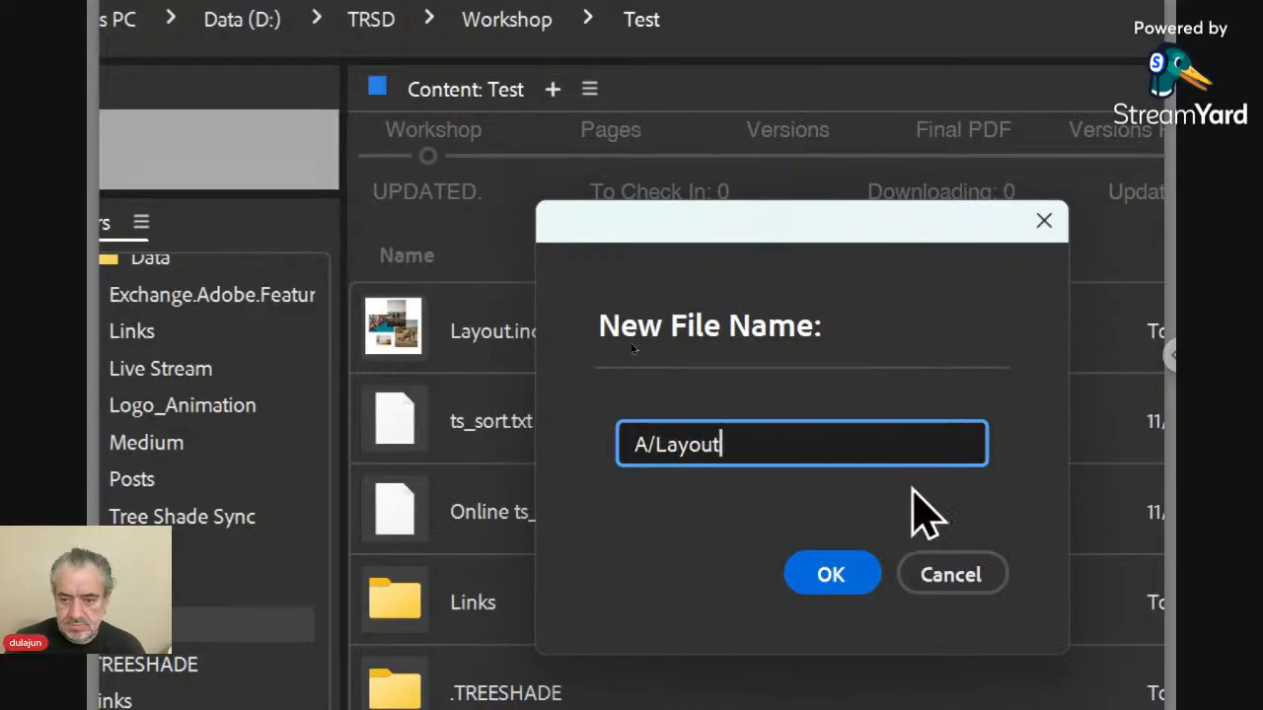
{"action": "left_click", "coordinate": [840, 575]}
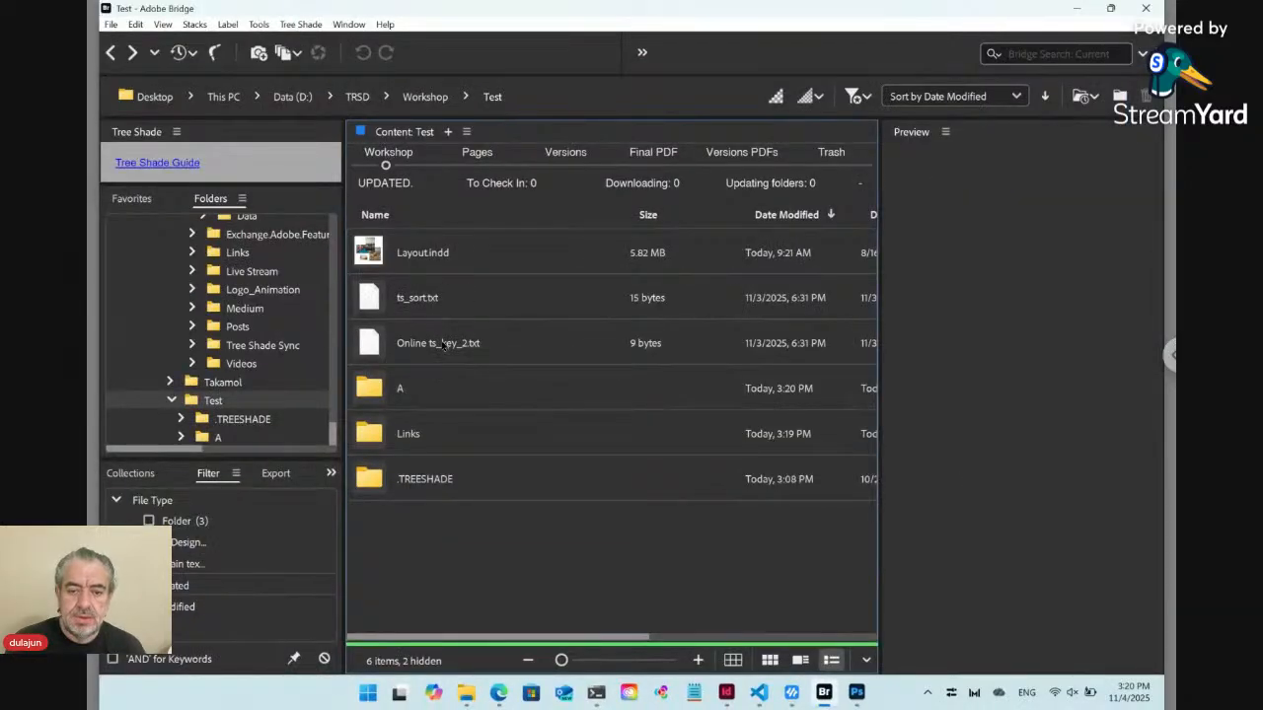
Open Layout.indd from folder A in InDesign and set its page size to 500 mm wide by 500 mm high.
{"action": "double_click", "coordinate": [382, 391]}
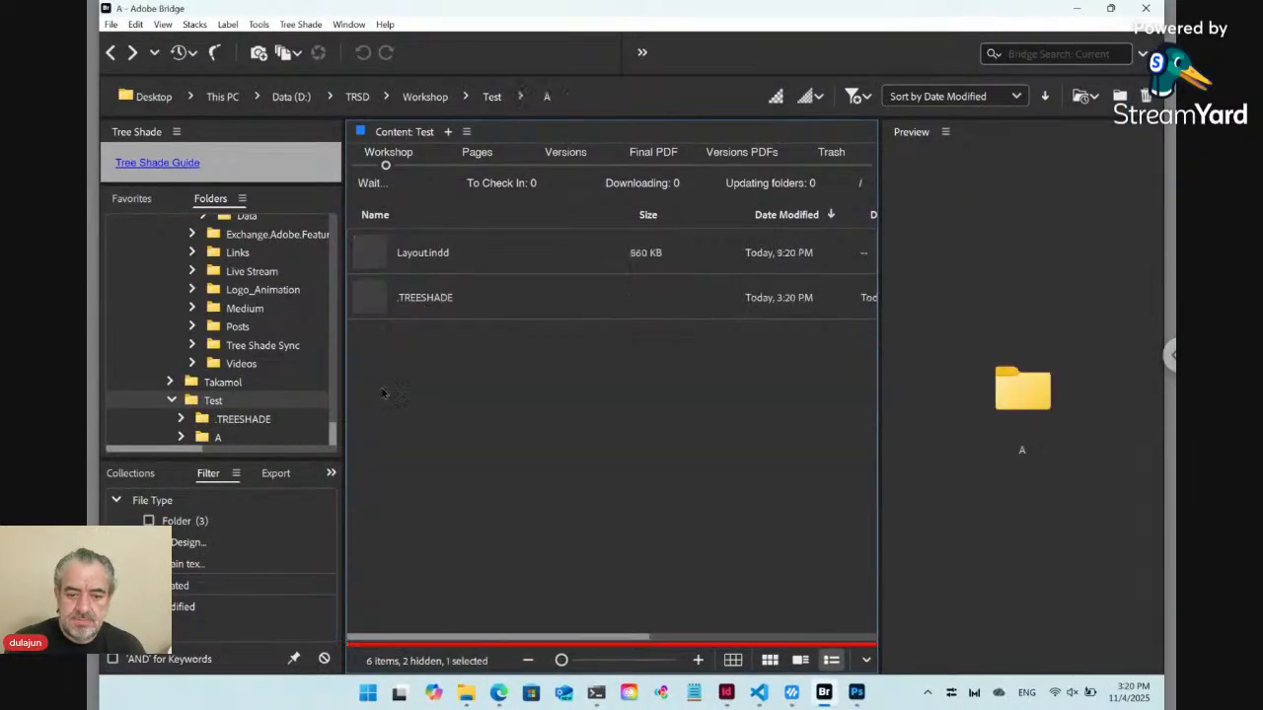
{"action": "left_click", "coordinate": [370, 257]}
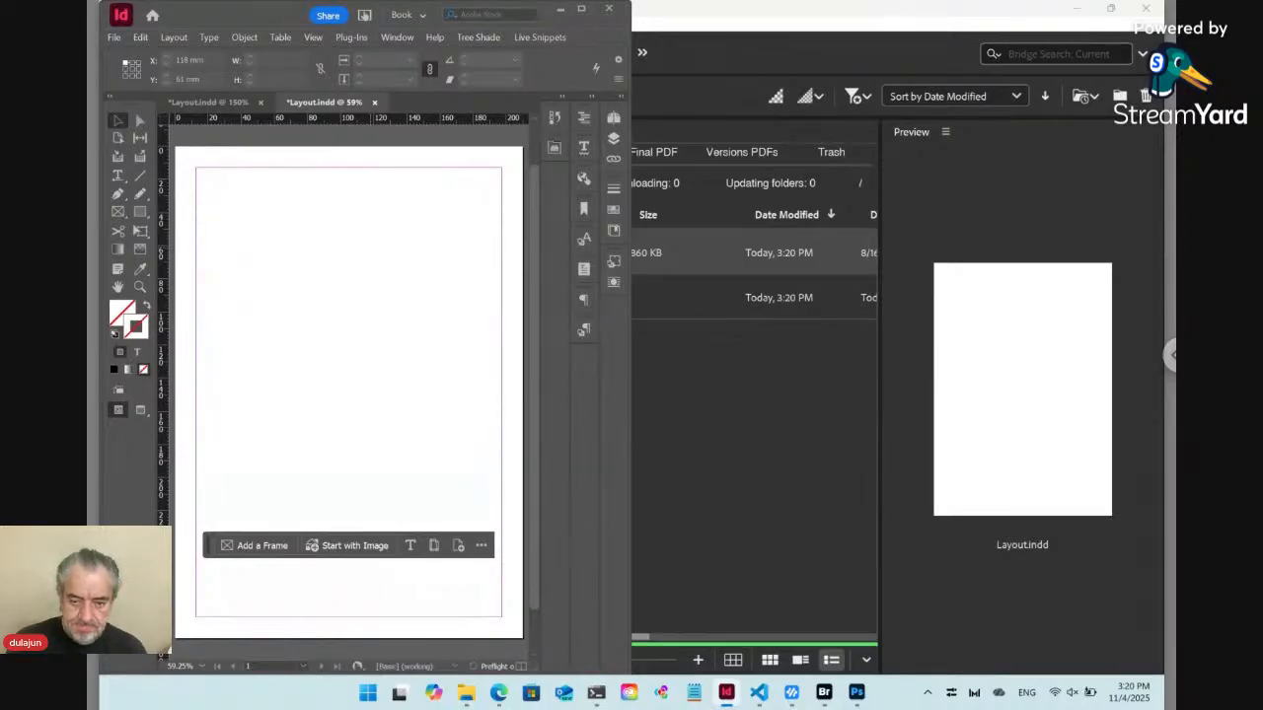
{"action": "key", "text": "ctrl+alt+p"}
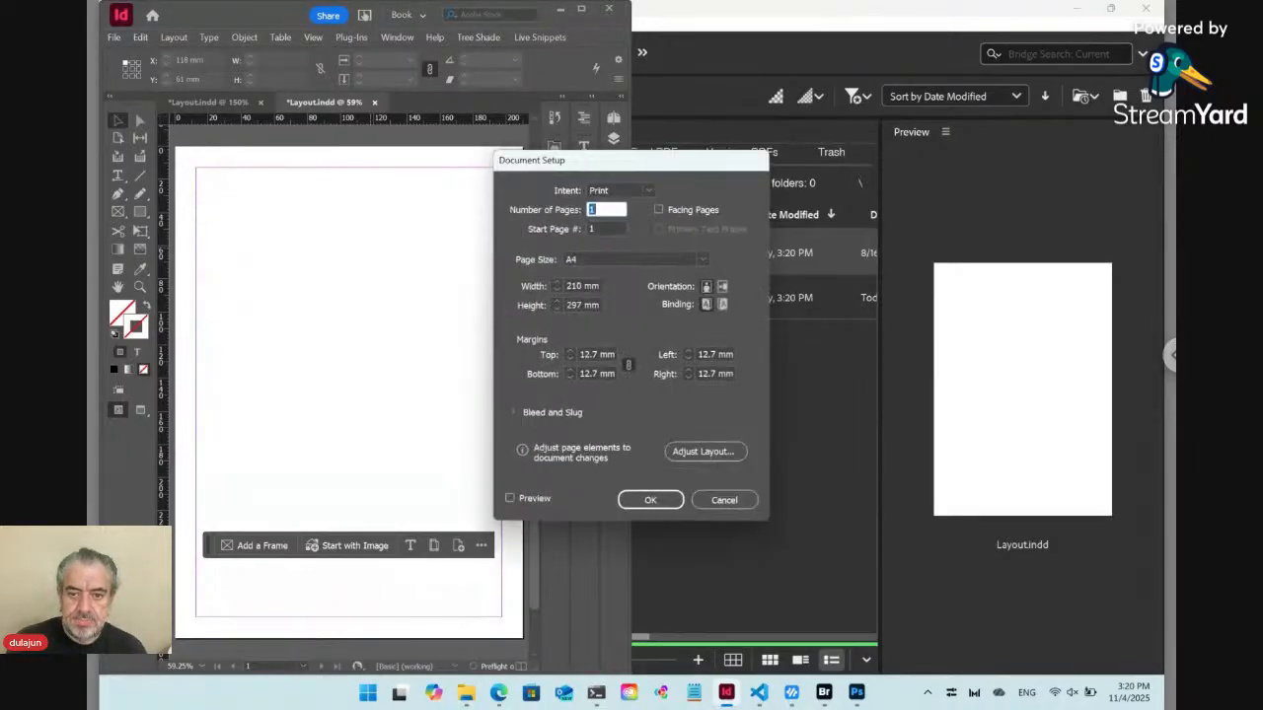
{"action": "left_click", "coordinate": [535, 289]}
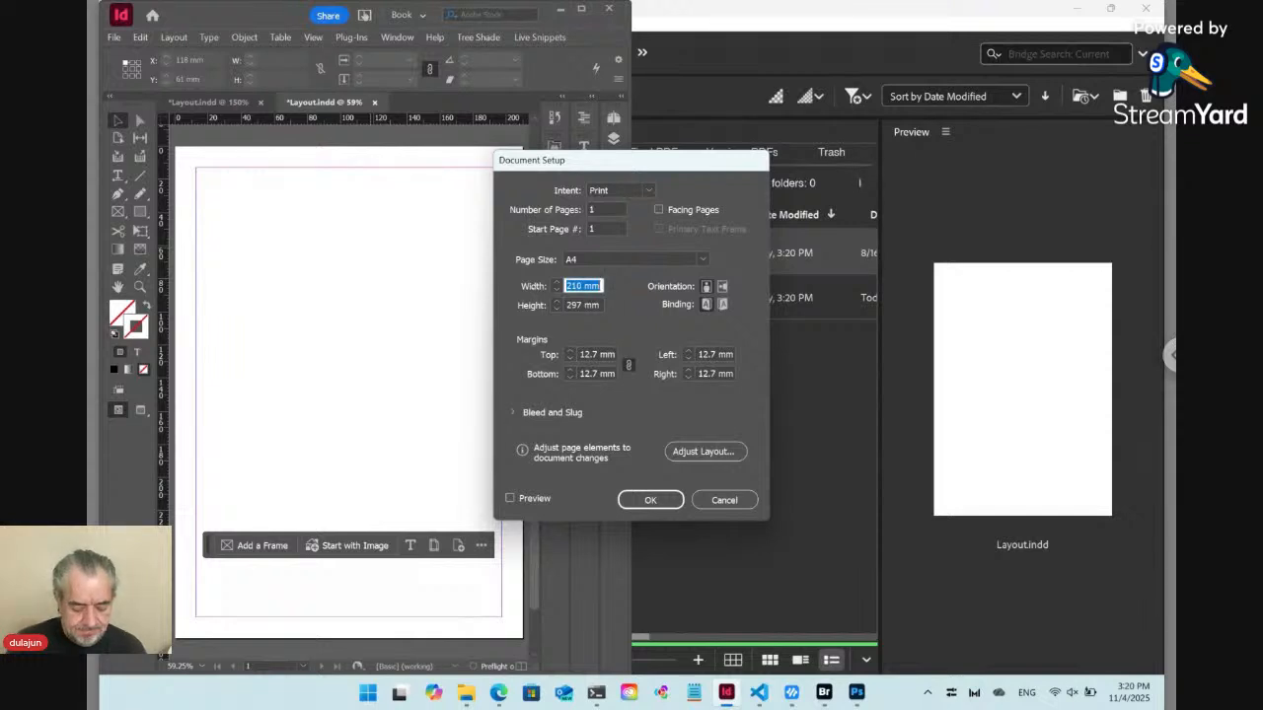
{"action": "type", "text": "500"}
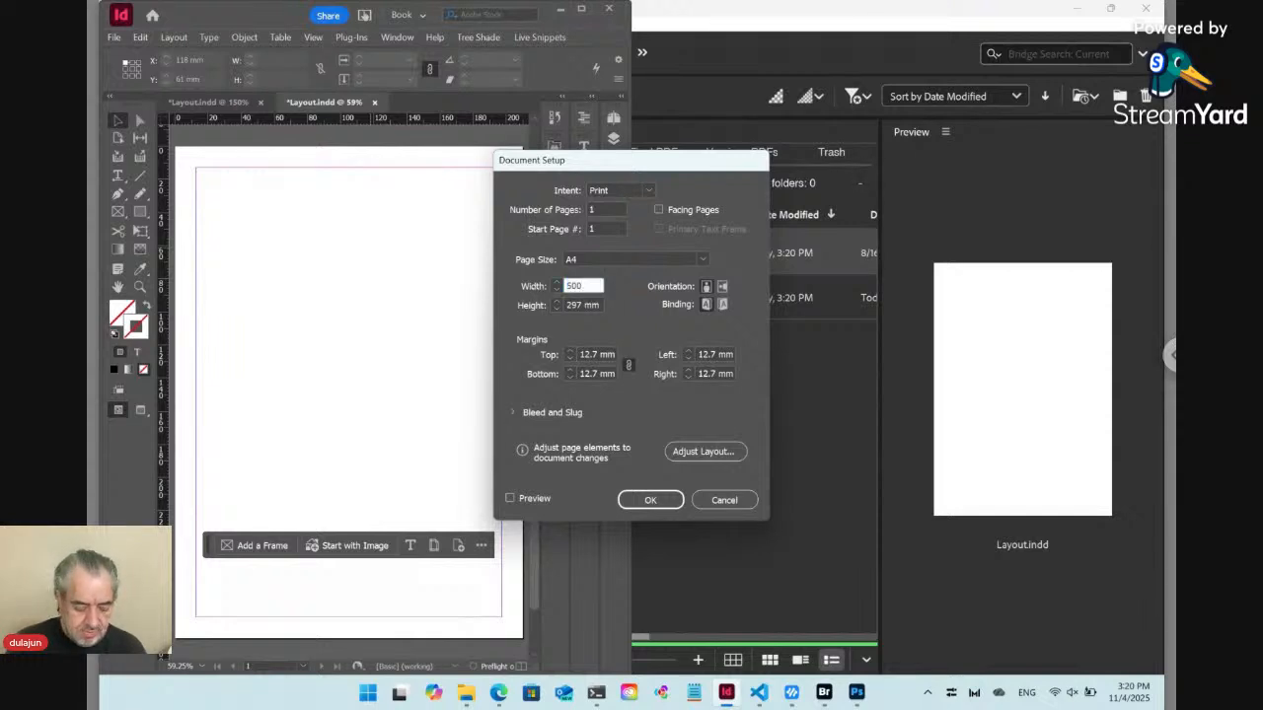
{"action": "key", "text": "Tab"}
{"action": "type", "text": "500"}
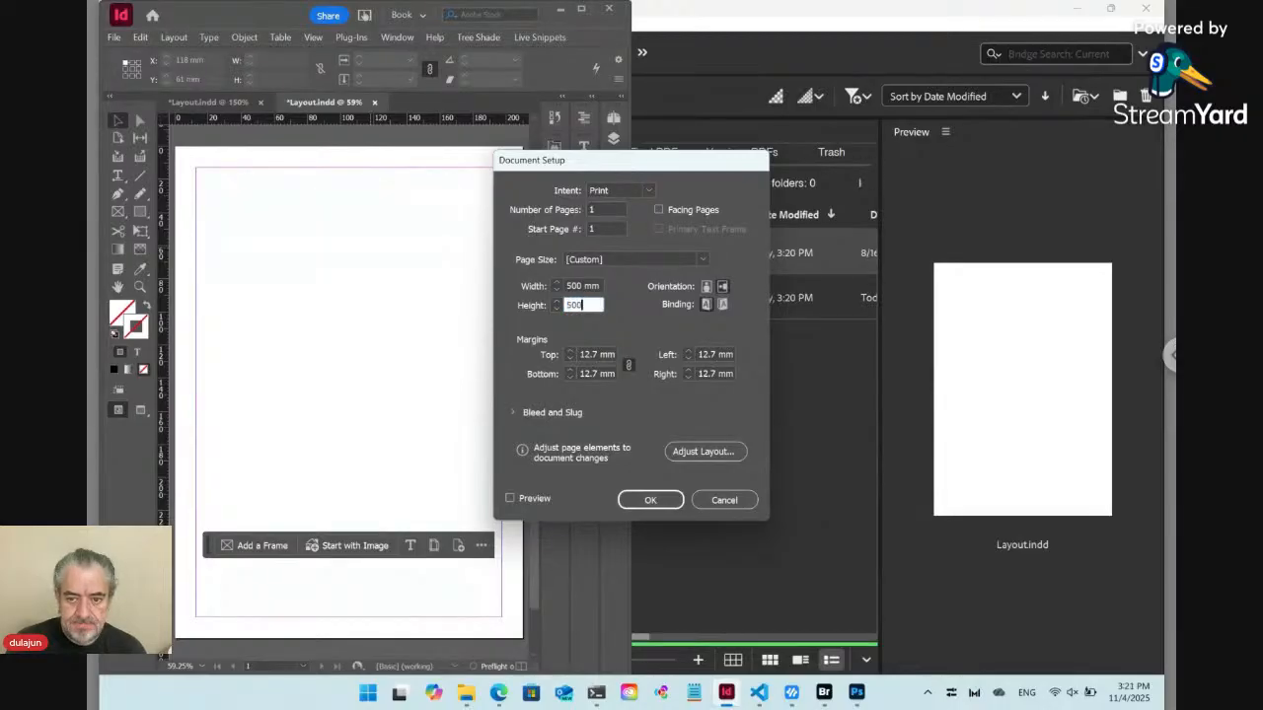
{"action": "key", "text": "Return"}
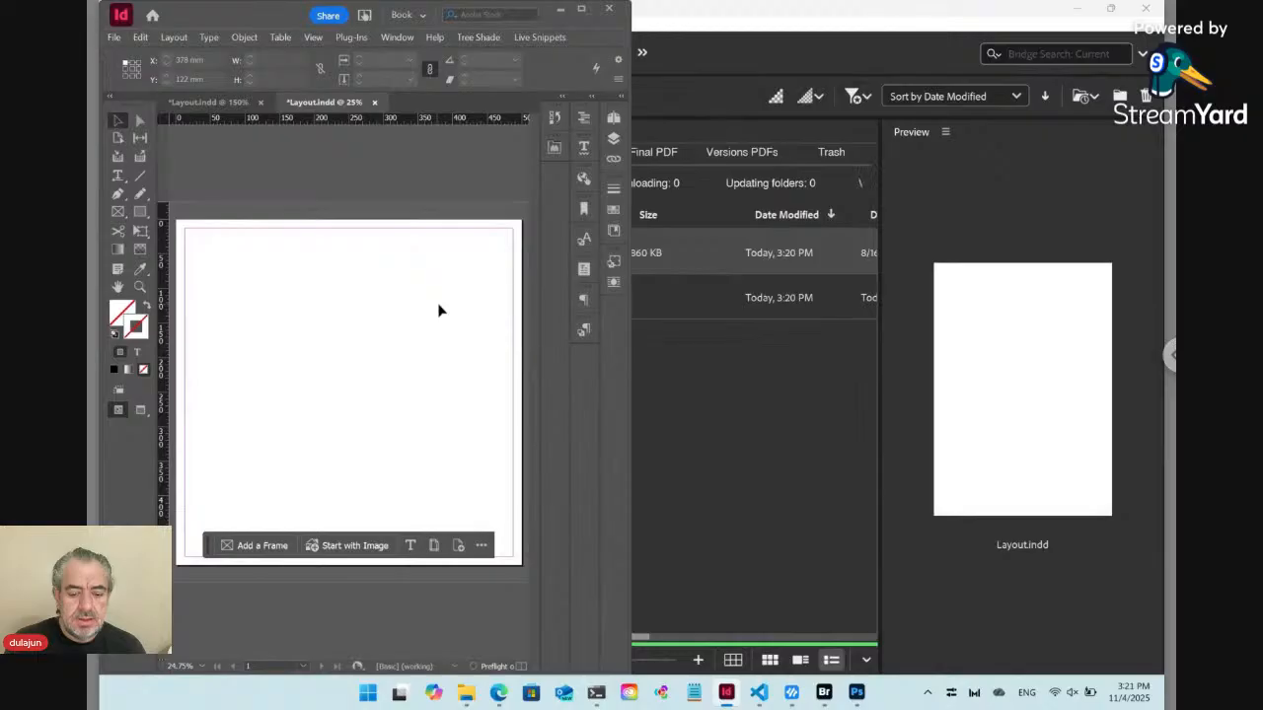
Place title.png from the Downloads folder at about X 115 mm, Y 130 mm, and check folder A's Links subfolder in Bridge.
{"action": "left_click", "coordinate": [467, 694]}
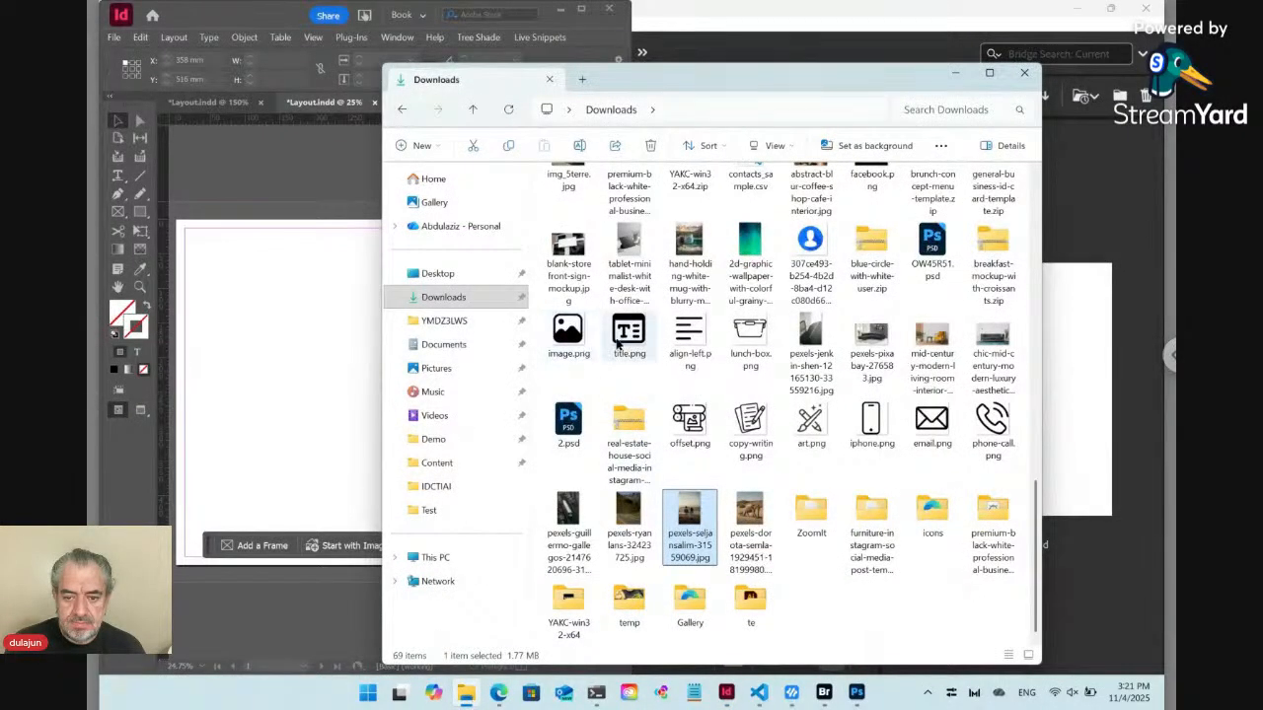
{"action": "left_click_drag", "start_coordinate": [630, 336], "coordinate": [370, 353]}
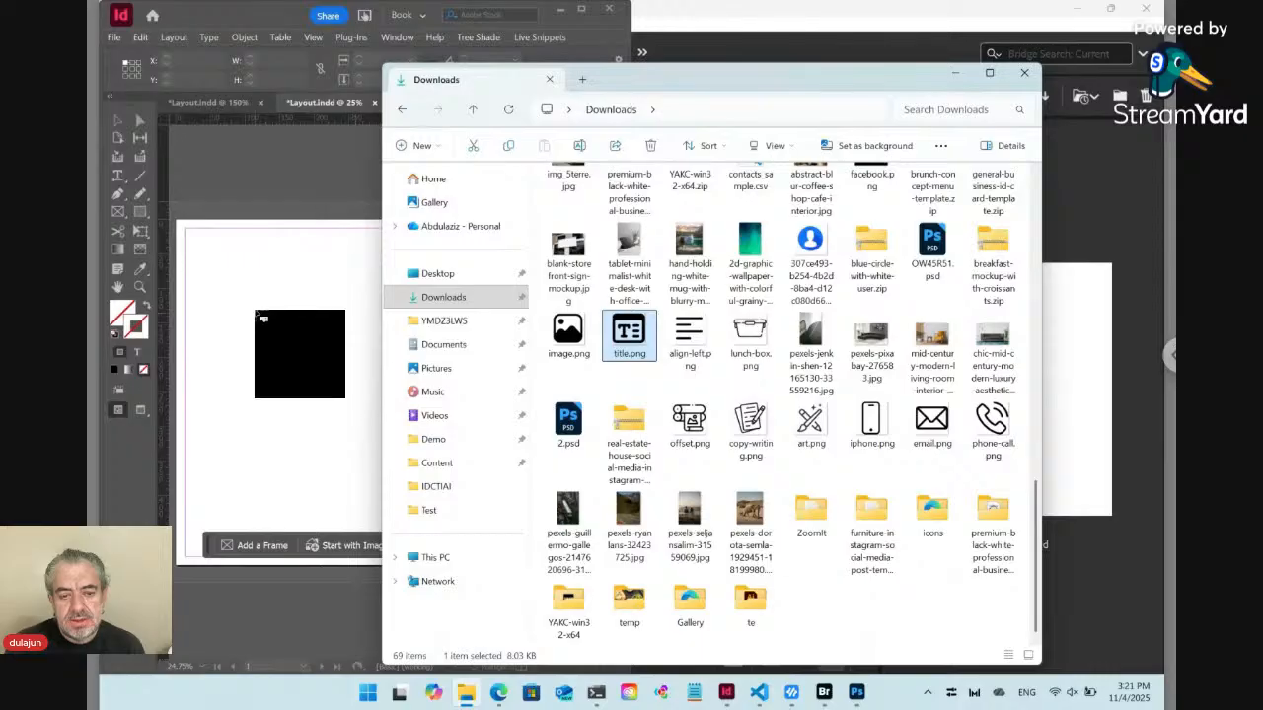
{"action": "left_click", "coordinate": [257, 311]}
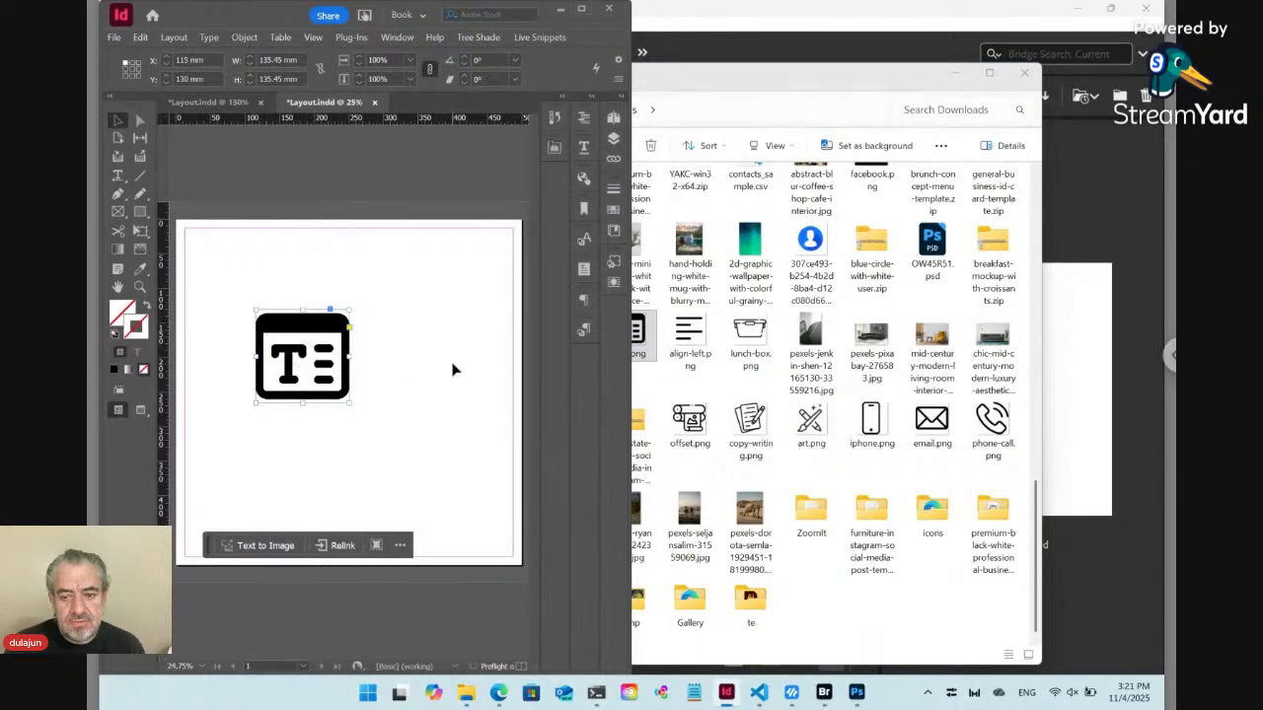
{"action": "left_click", "coordinate": [1078, 588]}
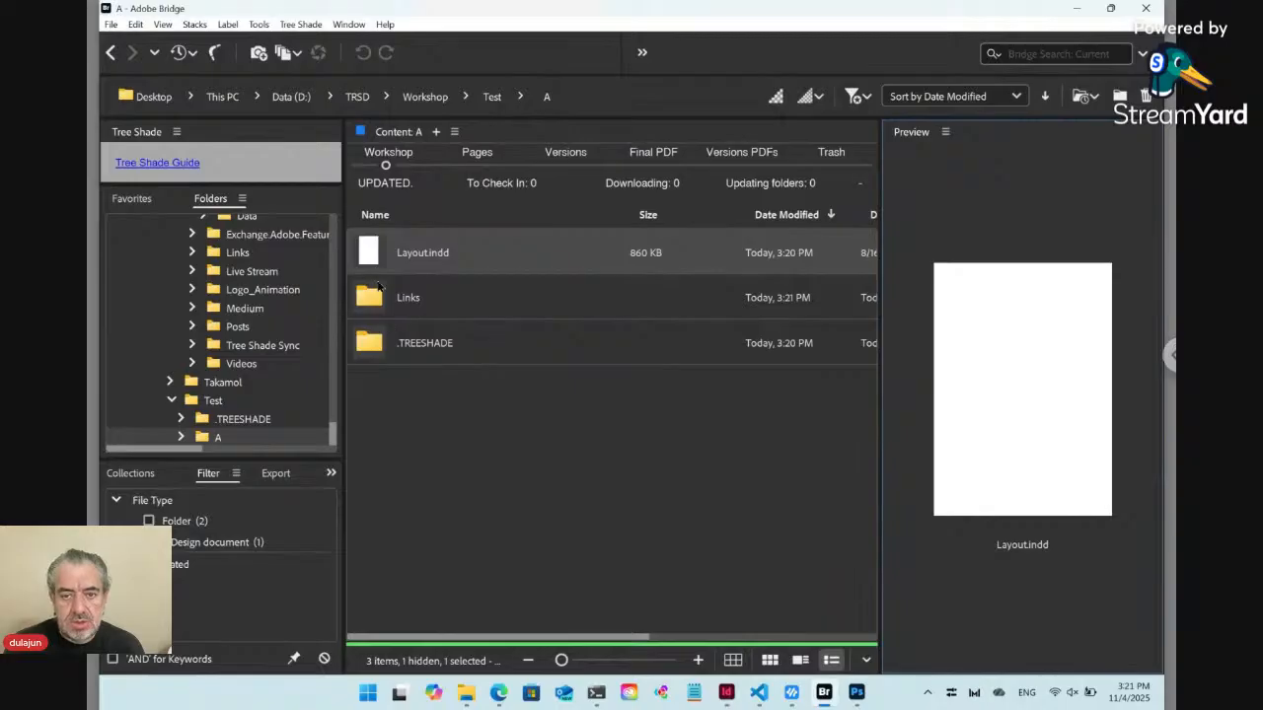
{"action": "double_click", "coordinate": [373, 299]}
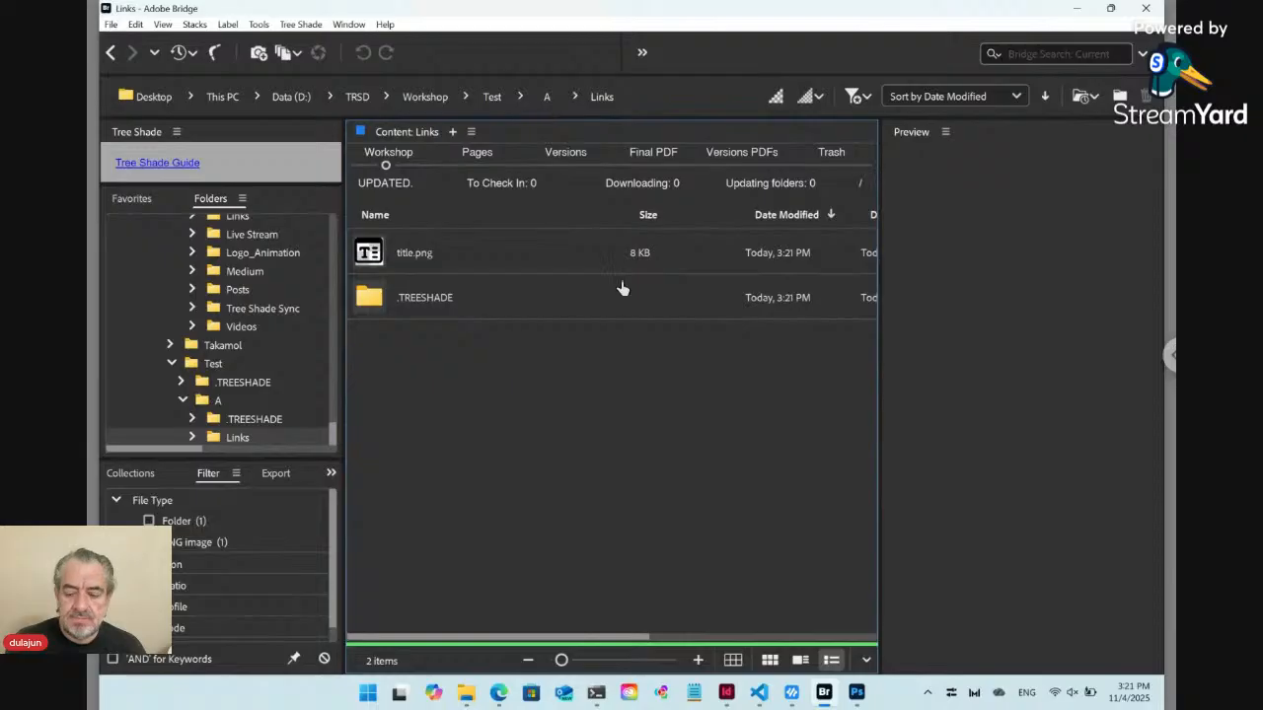
Return to InDesign, save the layout without checking it in, and close it while declining to save further changes.
{"action": "left_click", "coordinate": [725, 695]}
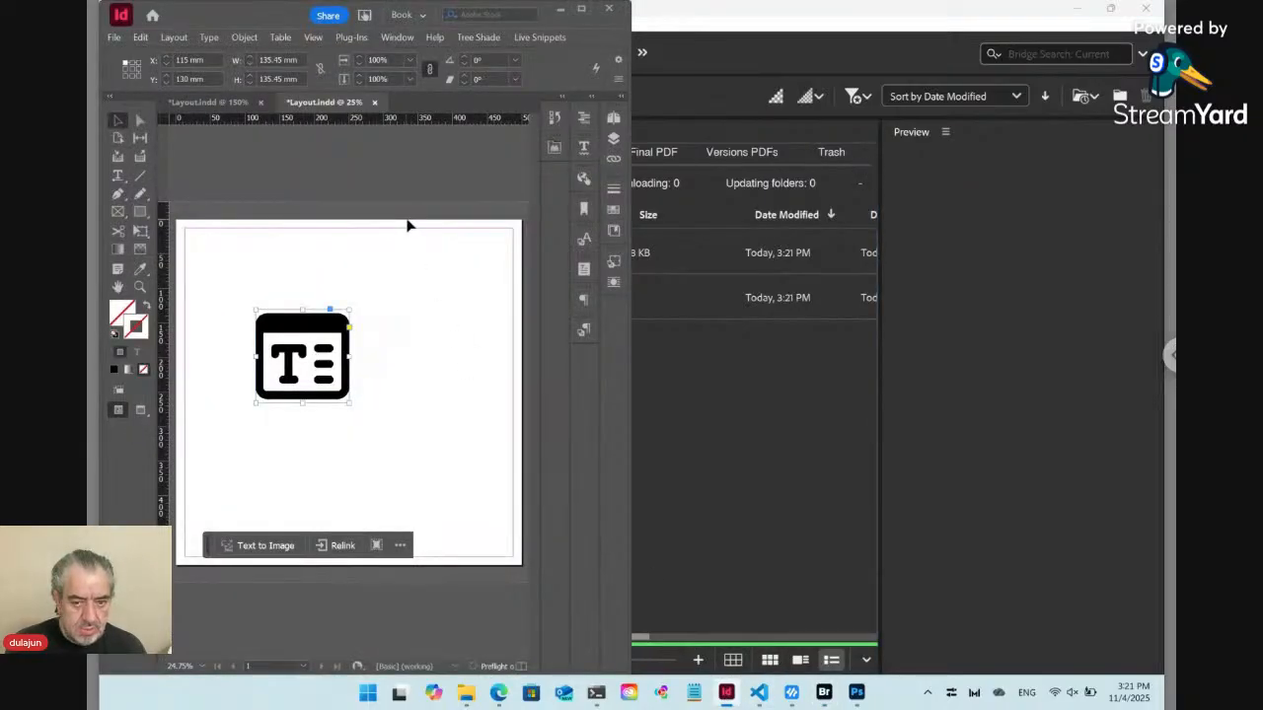
{"action": "key", "text": "ctrl+s"}
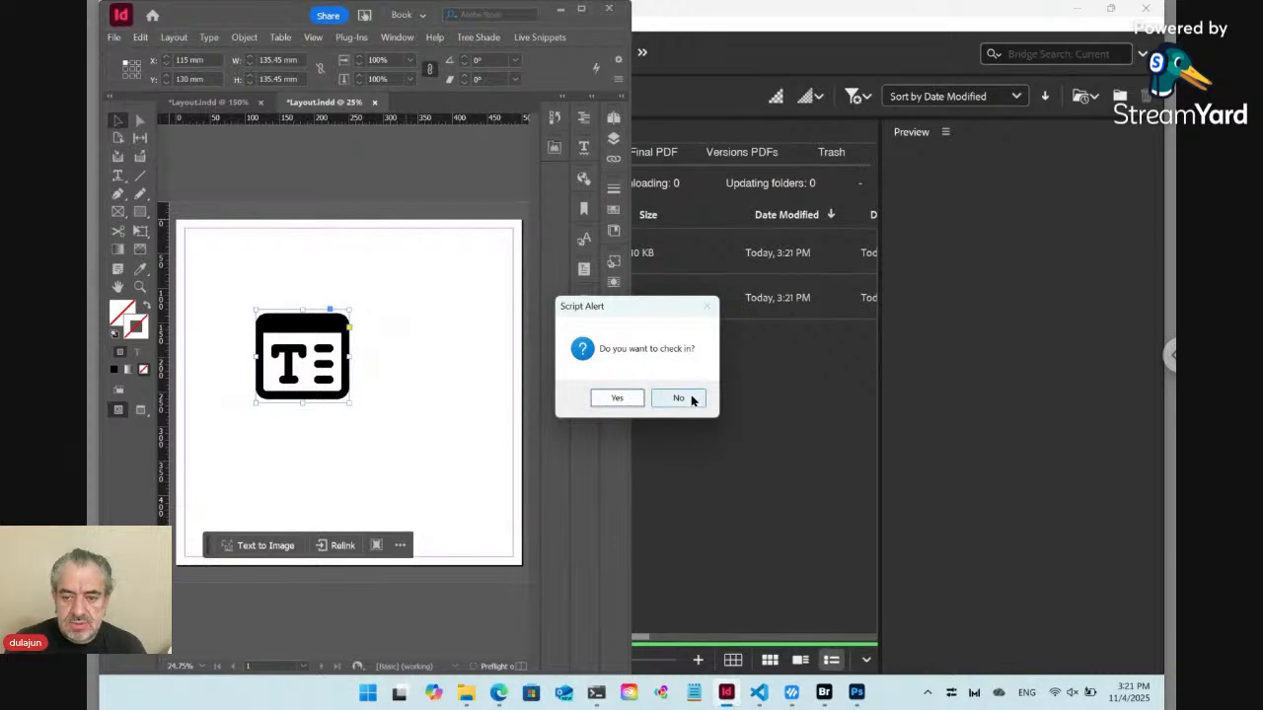
{"action": "left_click", "coordinate": [690, 400]}
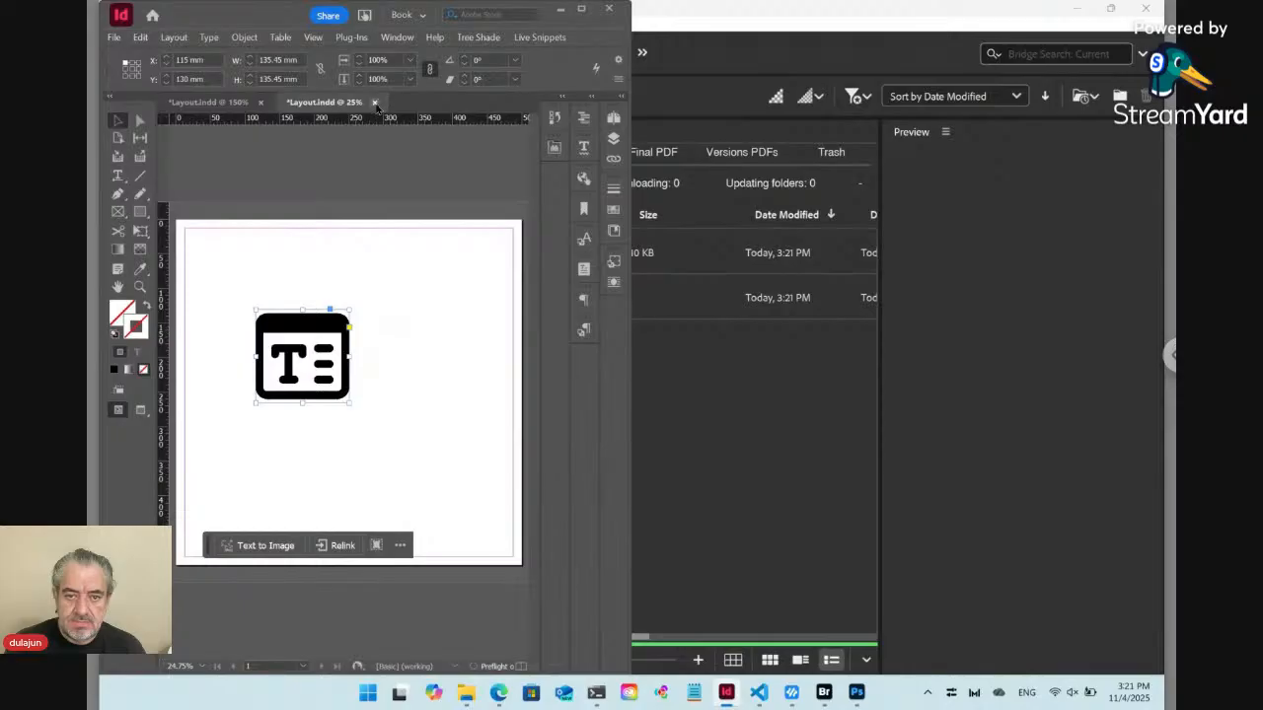
{"action": "left_click", "coordinate": [376, 103]}
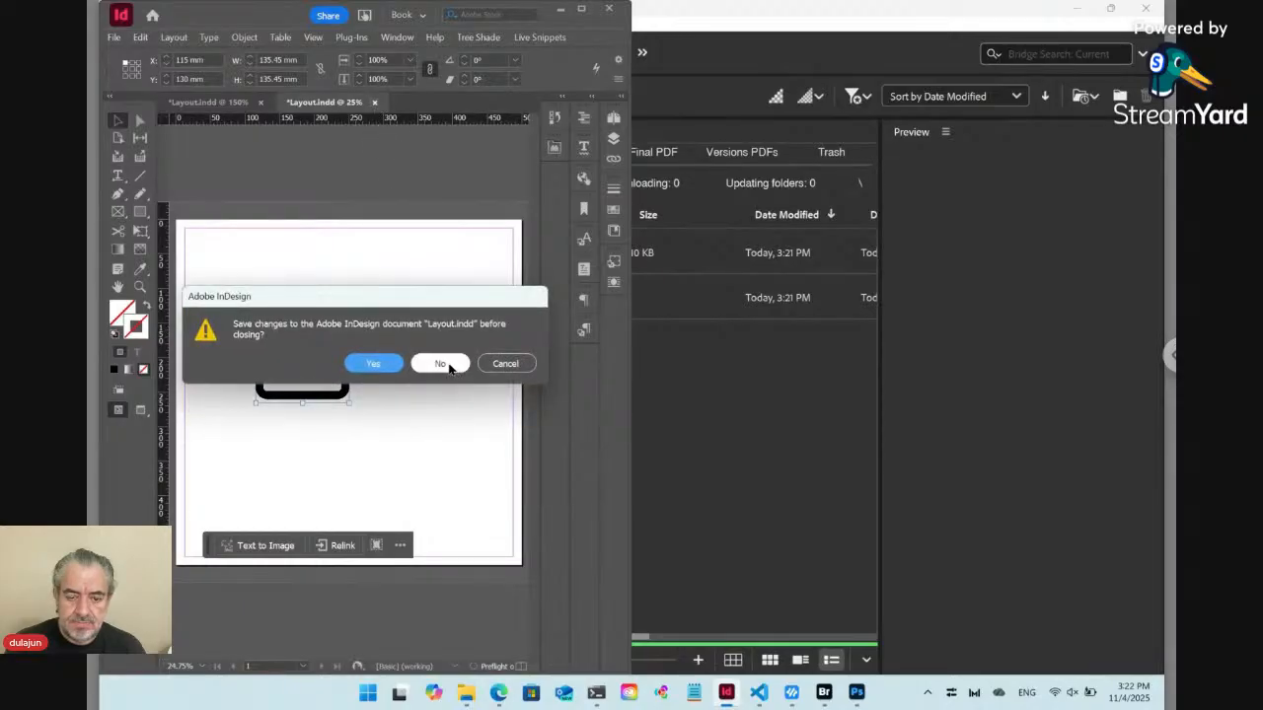
{"action": "left_click", "coordinate": [441, 364]}
Switch to Bridge and copy Layout.indd from folder A.
{"action": "left_click", "coordinate": [682, 405]}
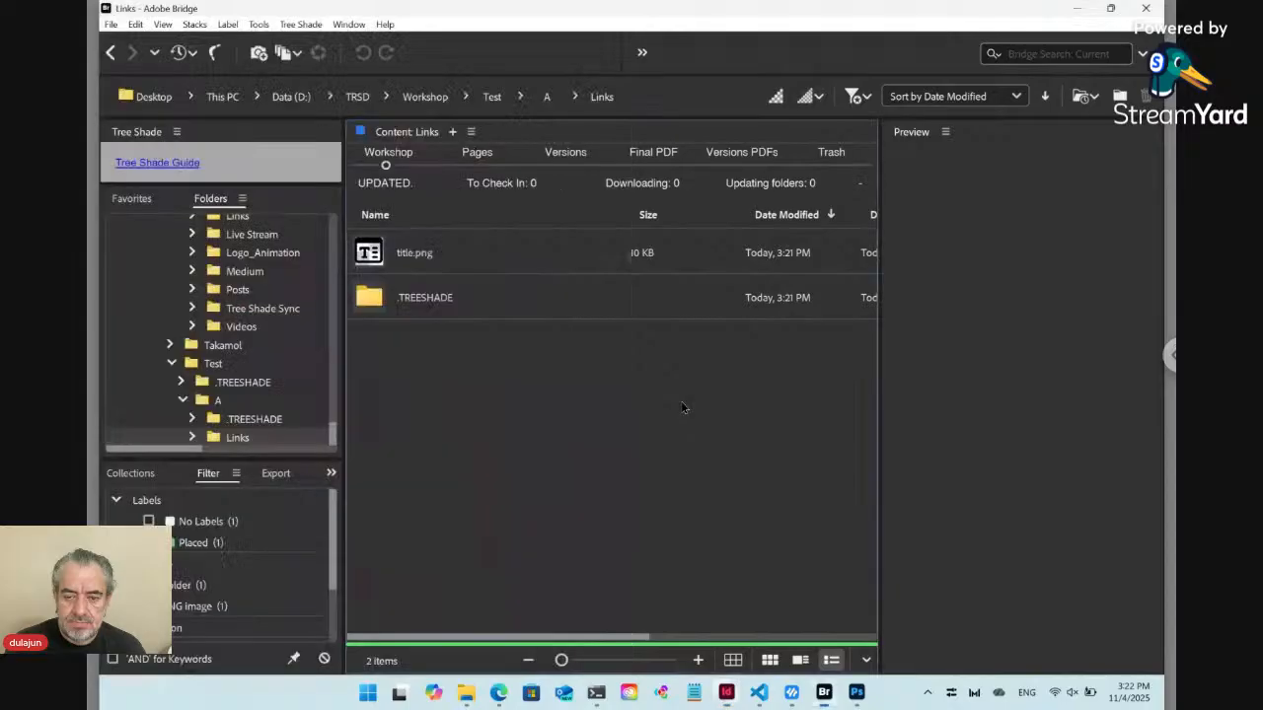
{"action": "left_click", "coordinate": [550, 97]}
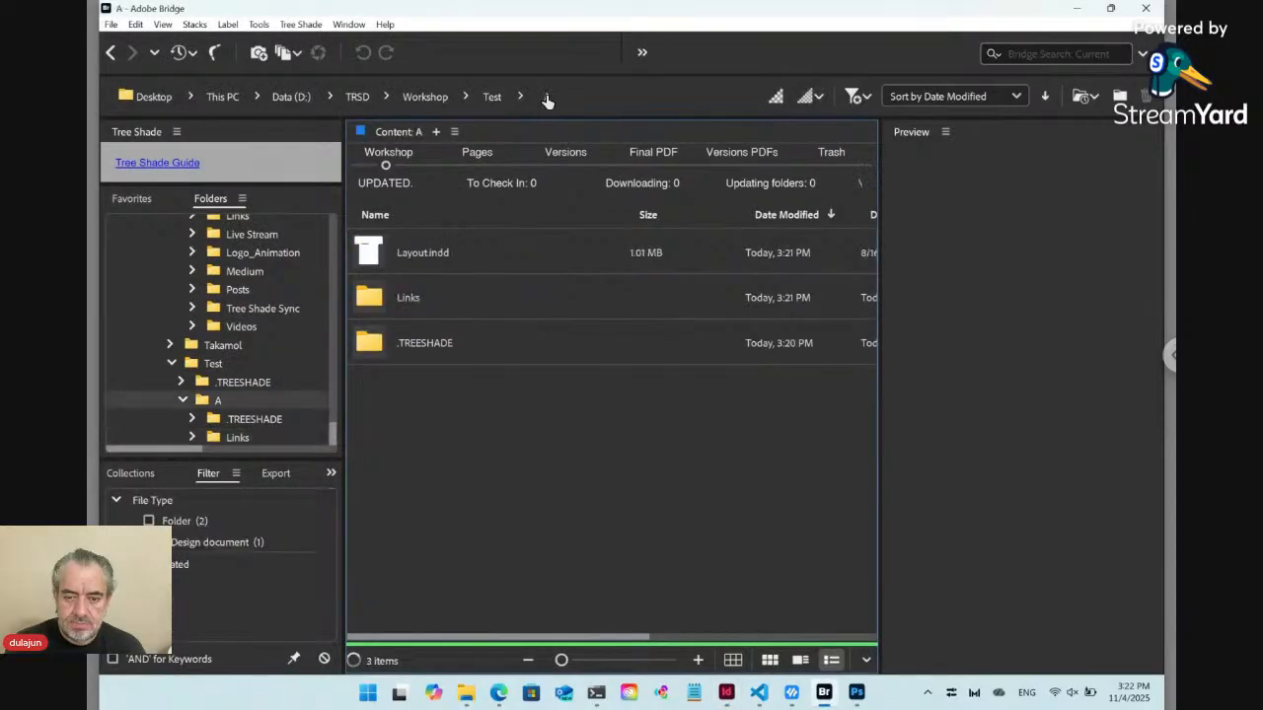
{"action": "left_click", "coordinate": [435, 255]}
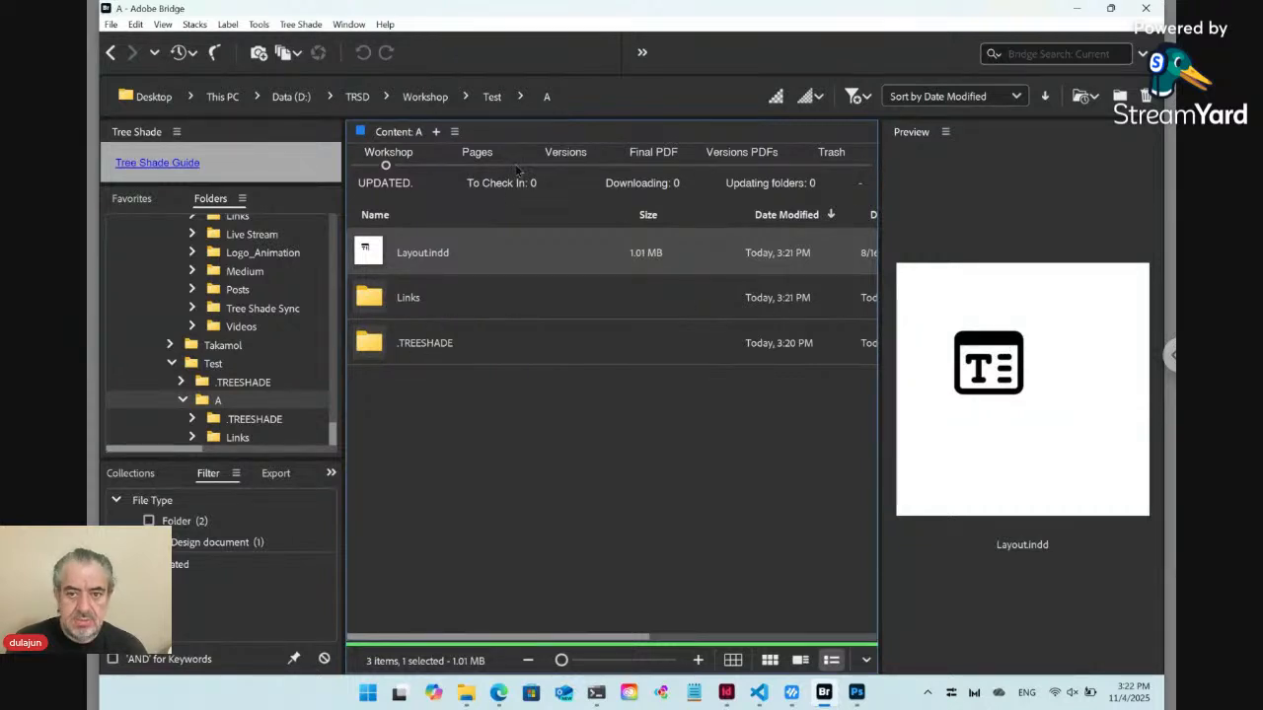
Create a folder named B in the Test folder and paste the copied Layout.indd into it.
{"action": "left_click", "coordinate": [494, 101]}
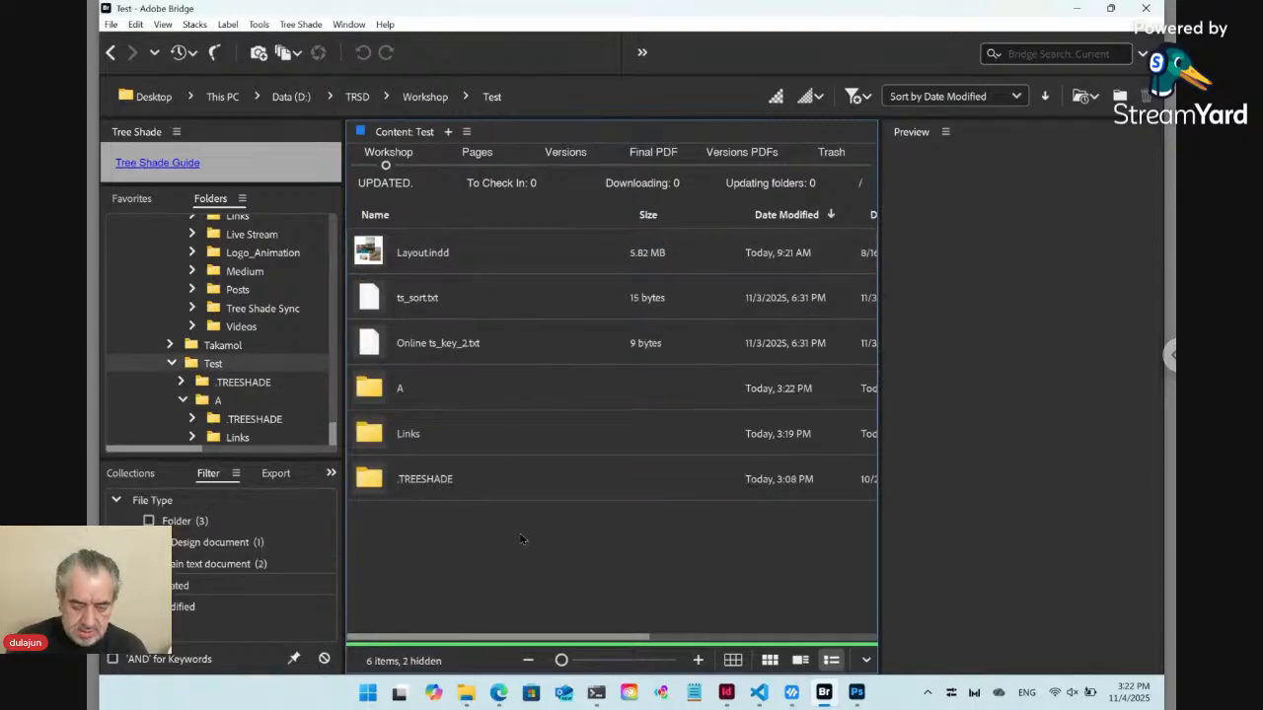
{"action": "key", "text": "ctrl+shift+n"}
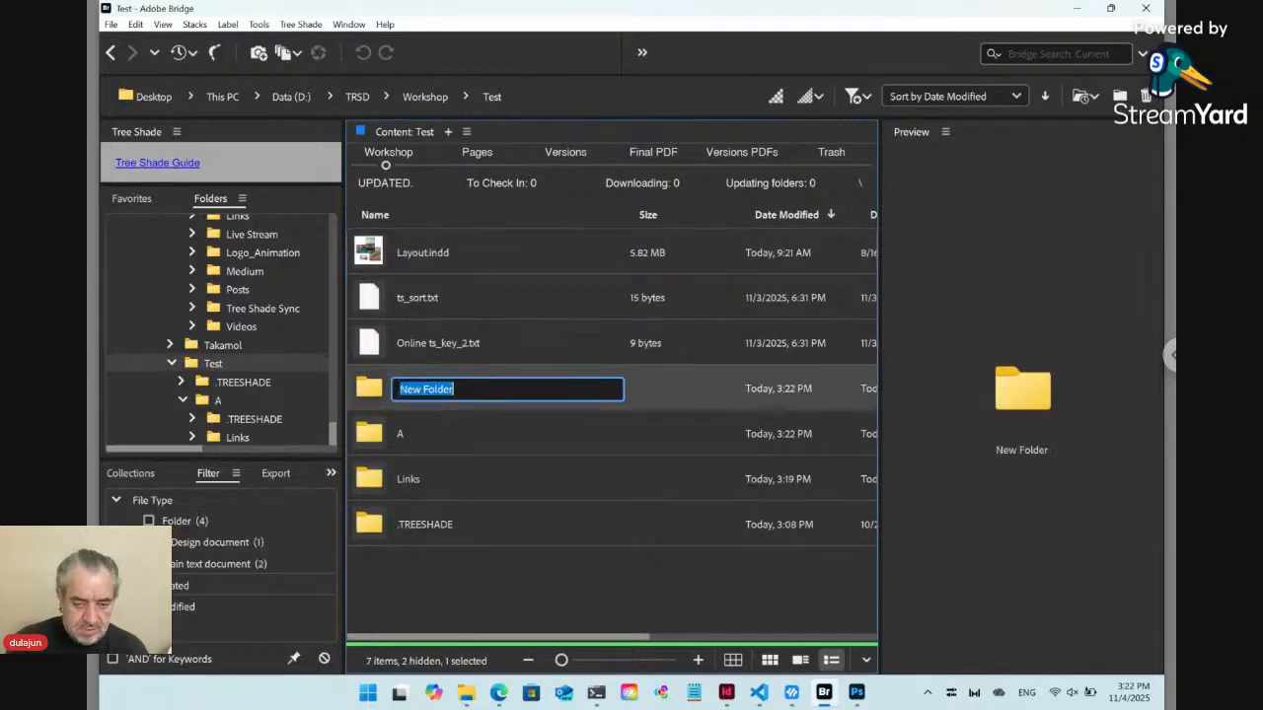
{"action": "type", "text": "B"}
{"action": "key", "text": "Return"}
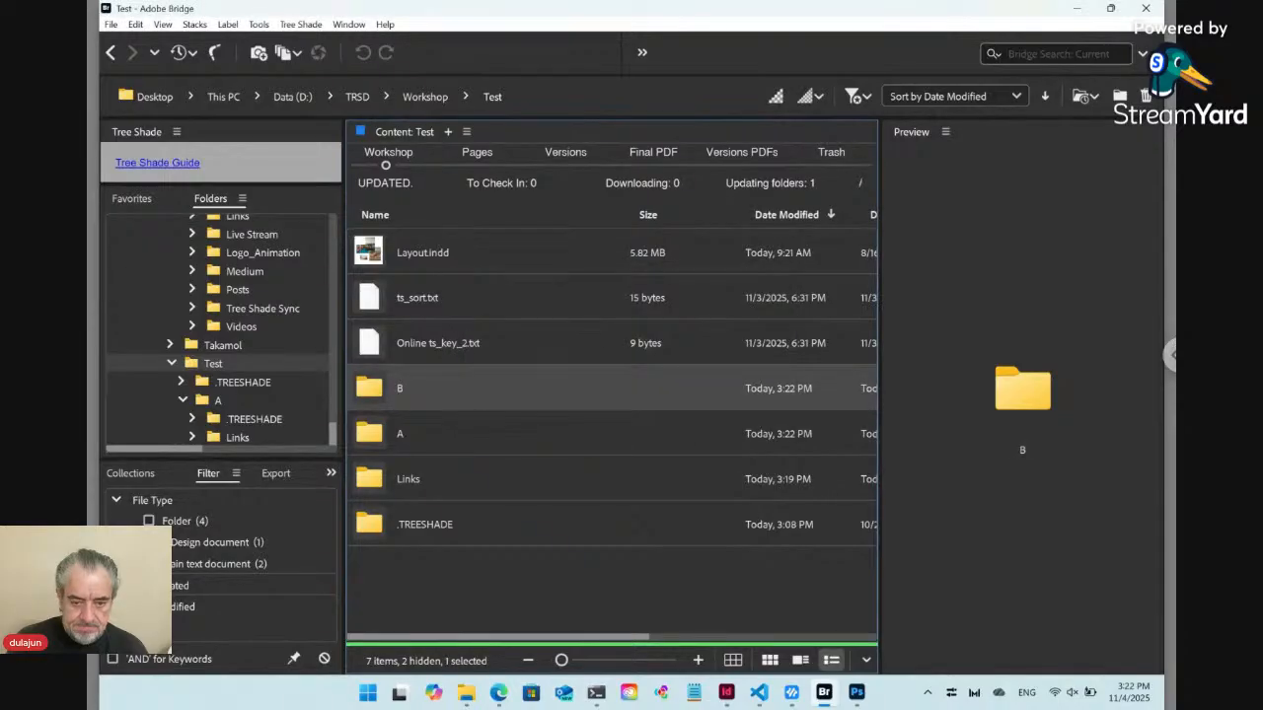
{"action": "key", "text": "Return"}
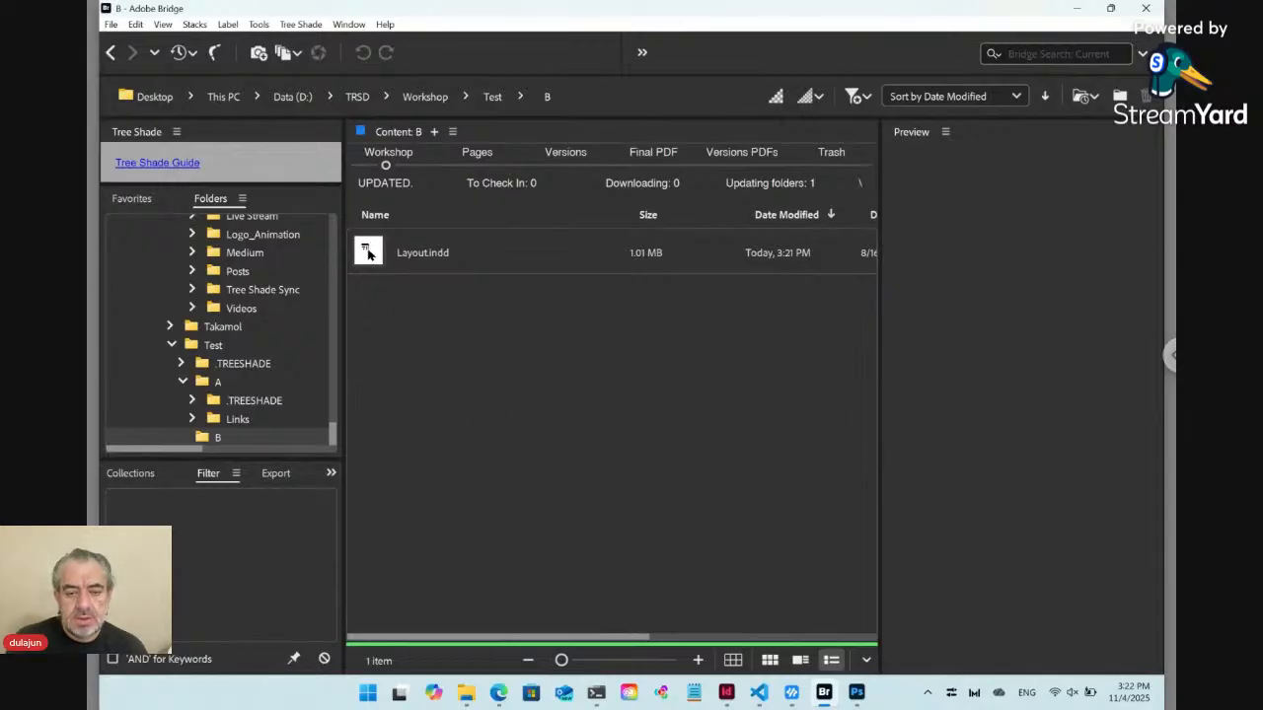
Open folder B's Layout.indd in InDesign to inspect it, and return to the Test folder in Bridge.
{"action": "left_click", "coordinate": [367, 253]}
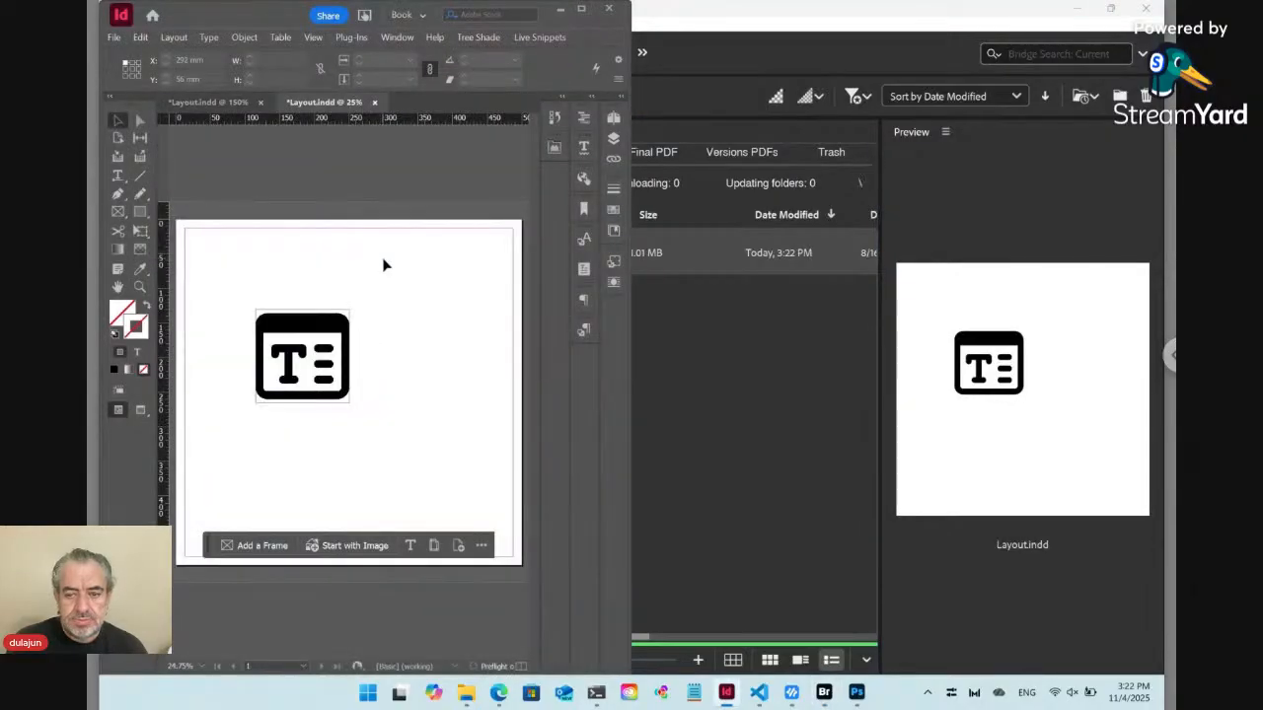
{"action": "left_click", "coordinate": [824, 330]}
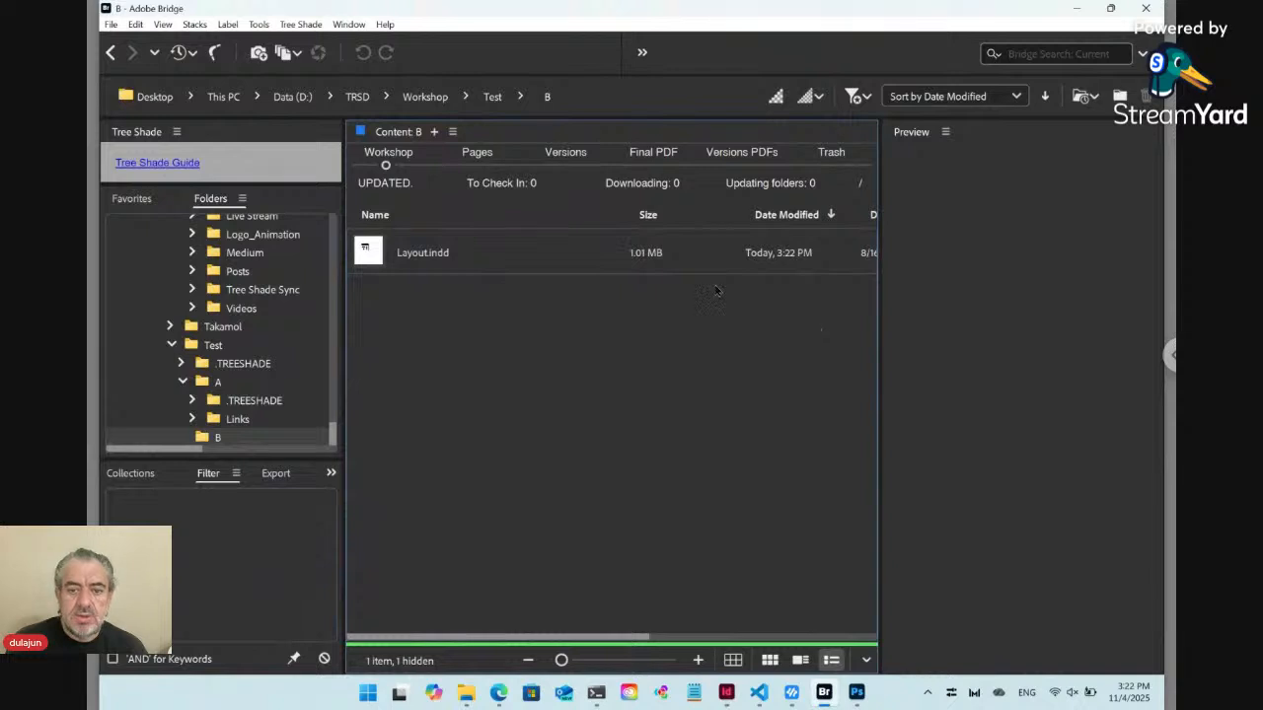
{"action": "left_click", "coordinate": [491, 98]}
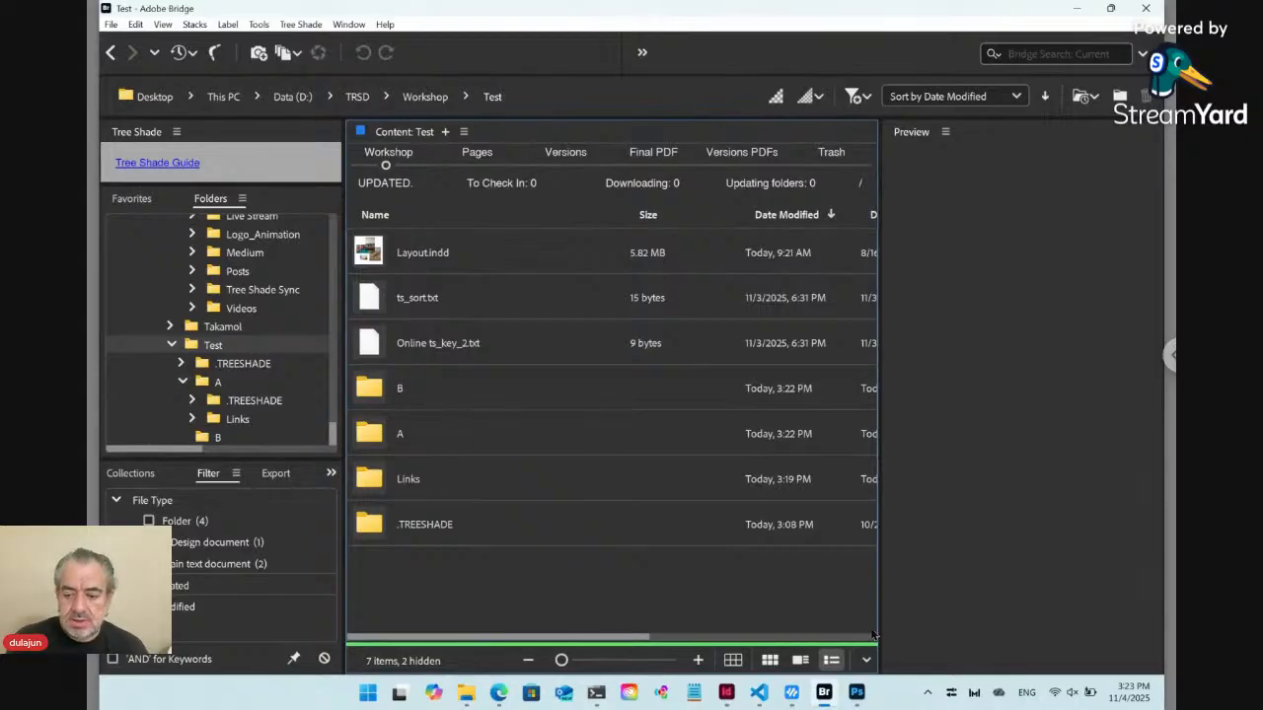
Switch to InDesign and close folder B's Layout.indd without saving changes.
{"action": "left_click", "coordinate": [728, 694]}
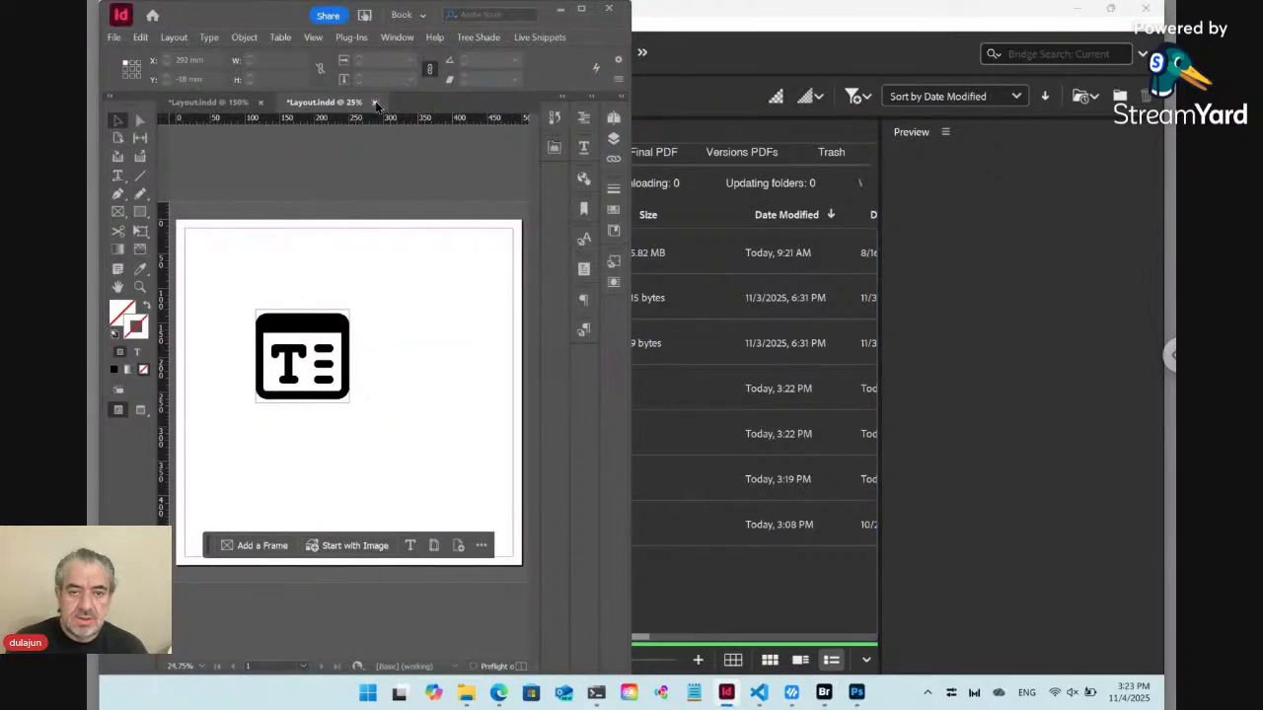
{"action": "left_click", "coordinate": [375, 103]}
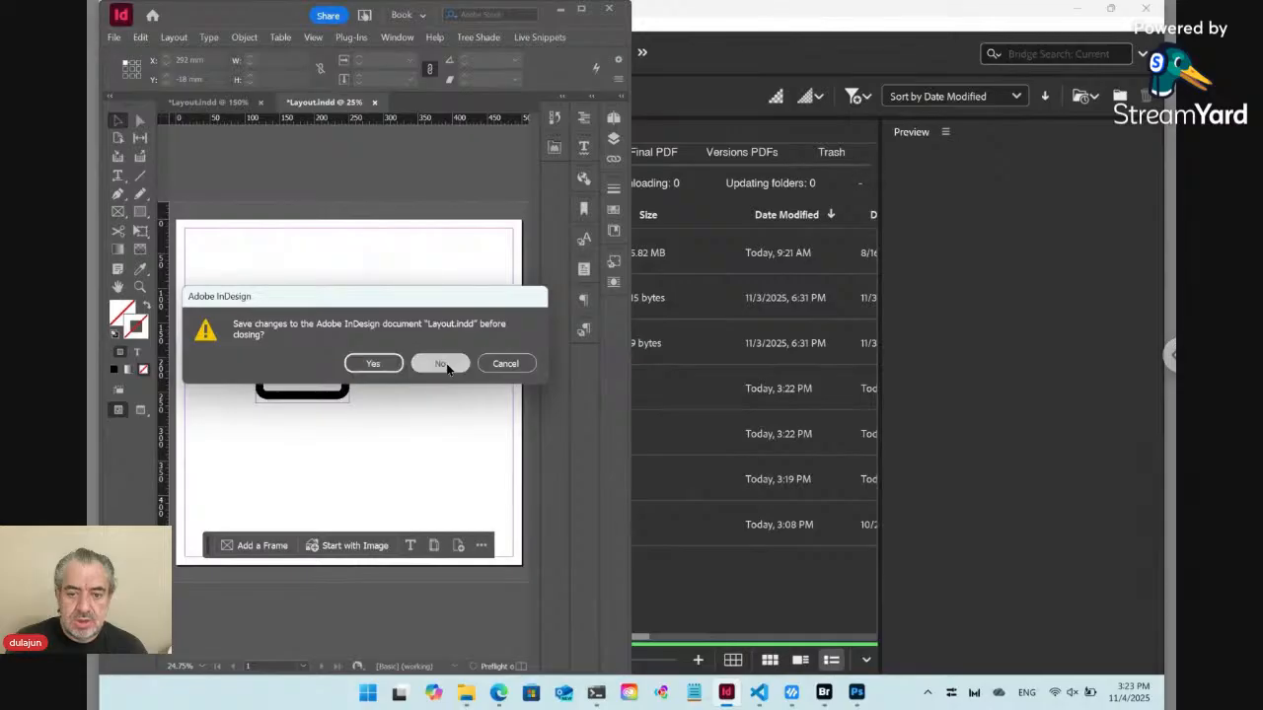
{"action": "left_click", "coordinate": [441, 364]}
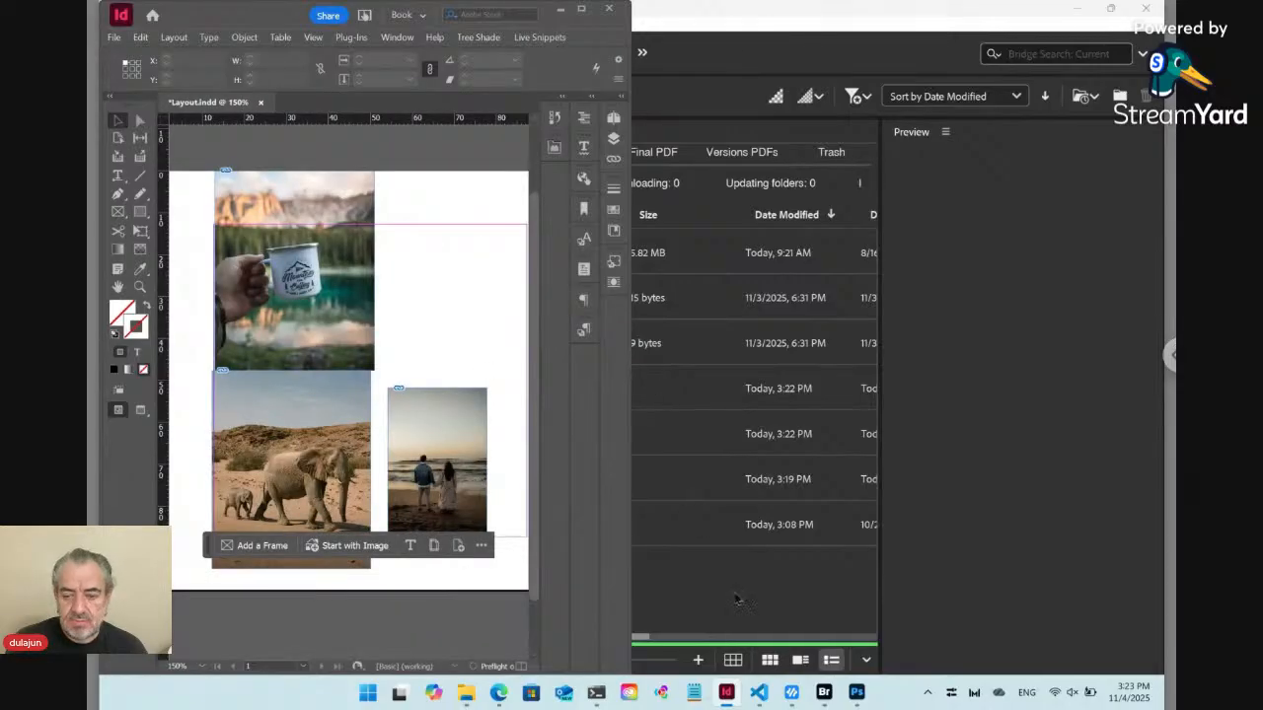
Switch to Bridge and rename the Links folder inside folder A to Leaf.
{"action": "left_click", "coordinate": [737, 602]}
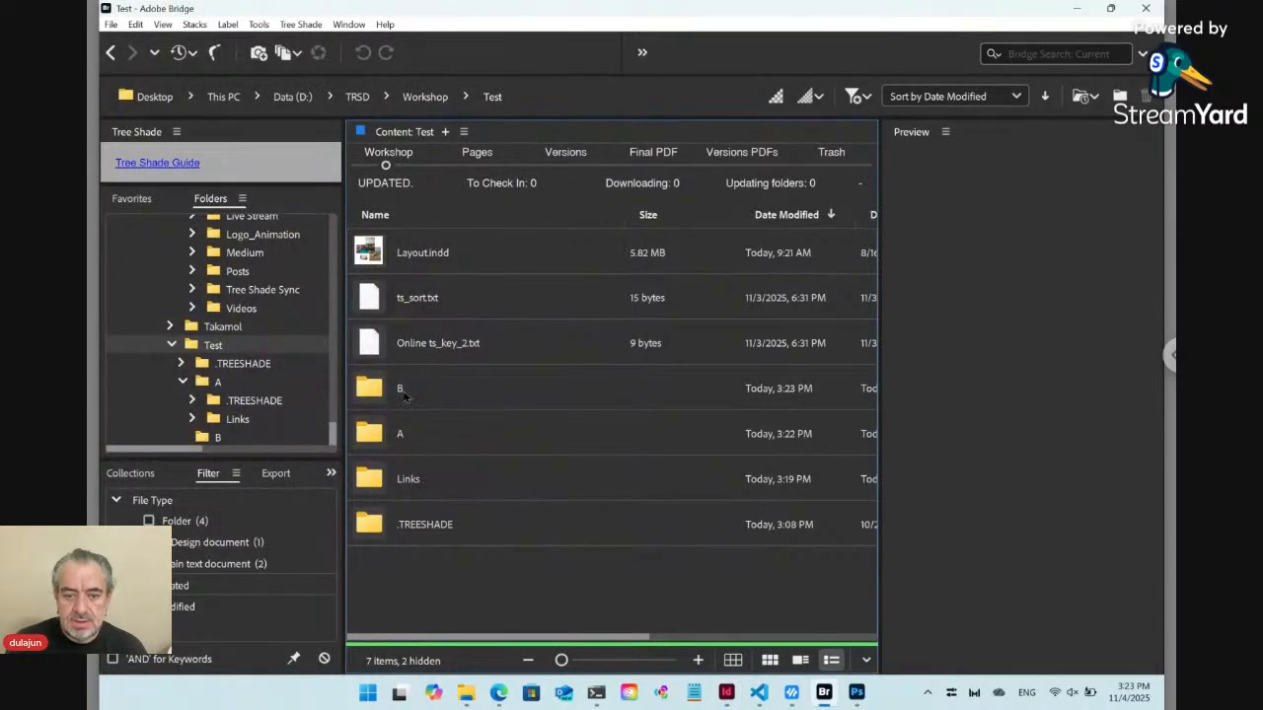
{"action": "double_click", "coordinate": [429, 432]}
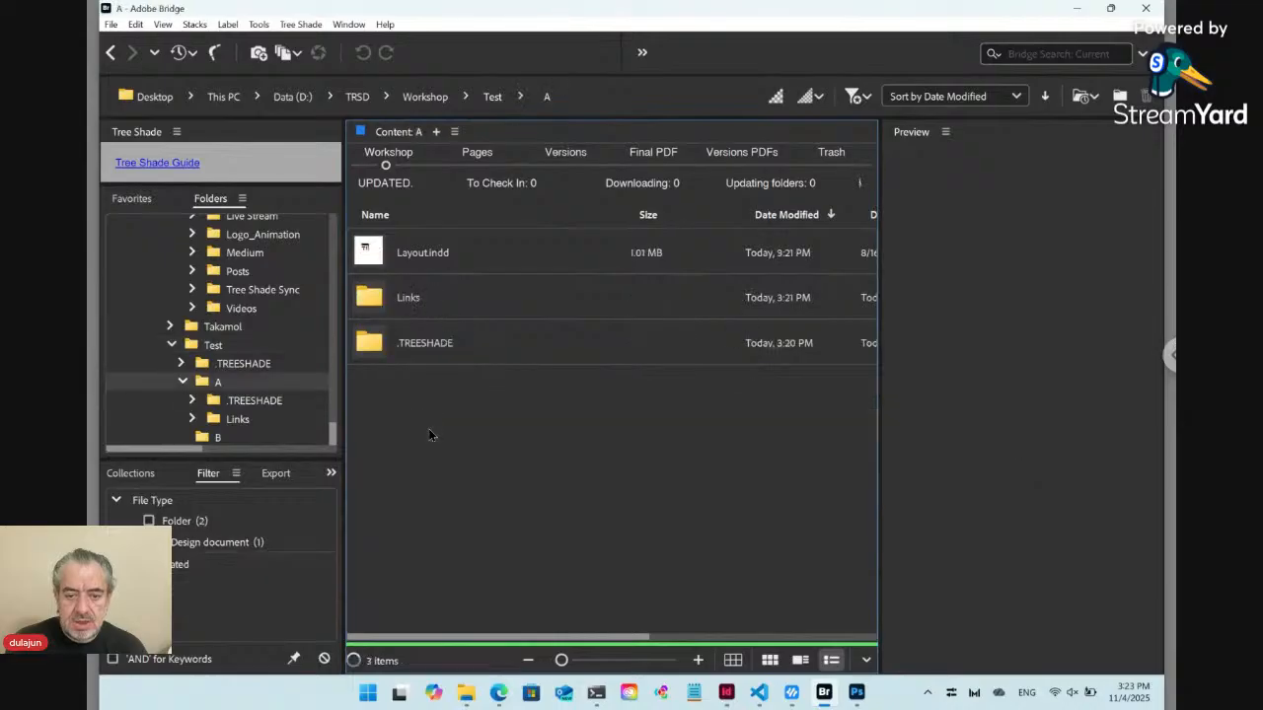
{"action": "left_click", "coordinate": [434, 305]}
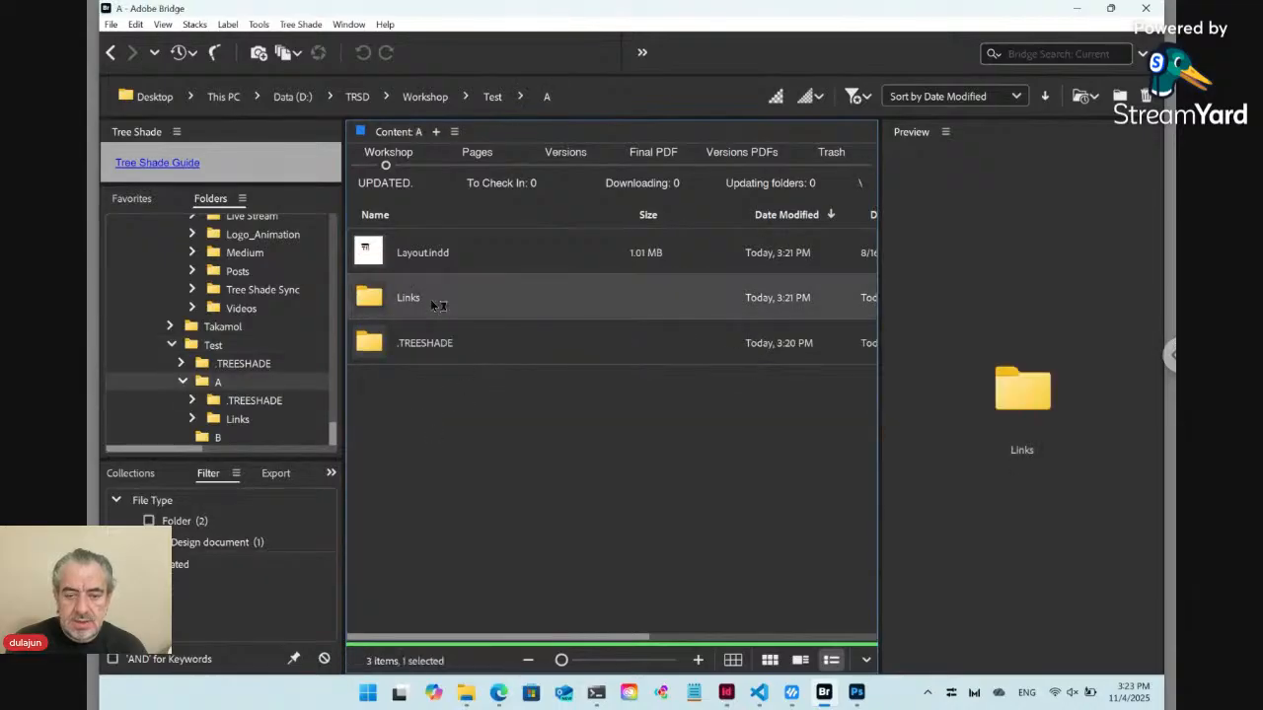
{"action": "left_click", "coordinate": [418, 299]}
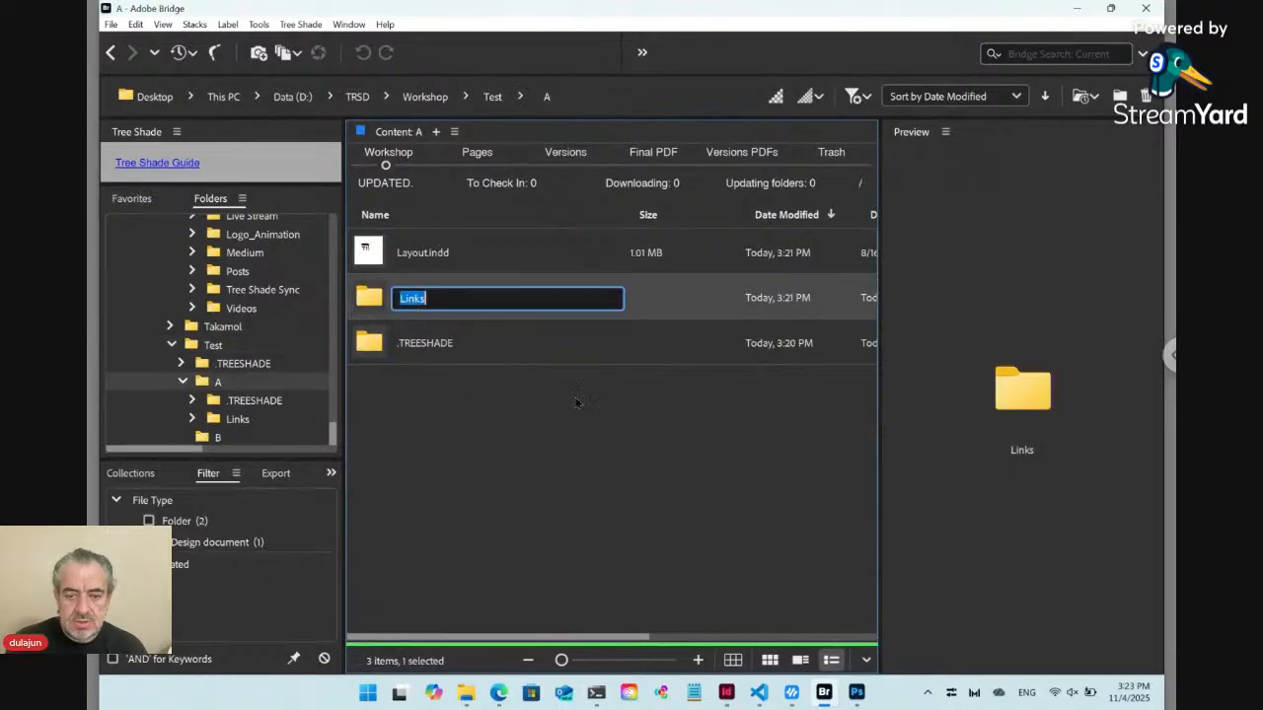
{"action": "type", "text": "L"}
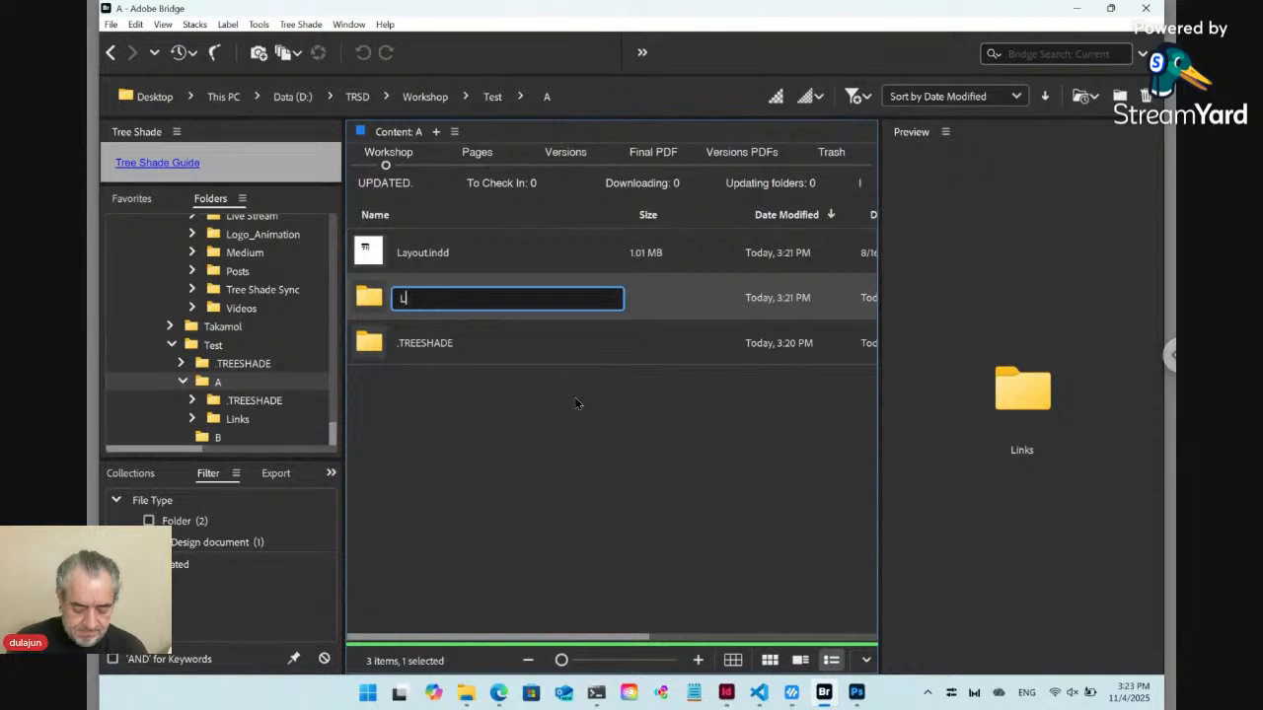
{"action": "type", "text": "eaf"}
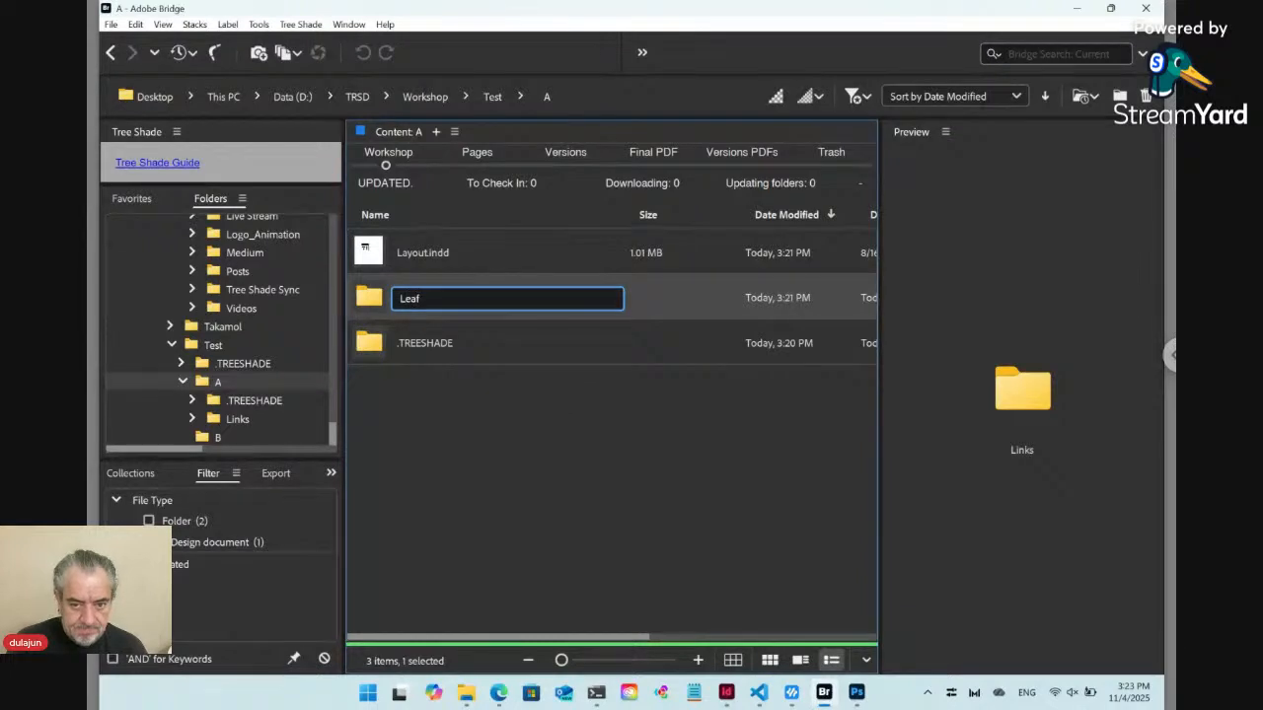
{"action": "key", "text": "Return"}
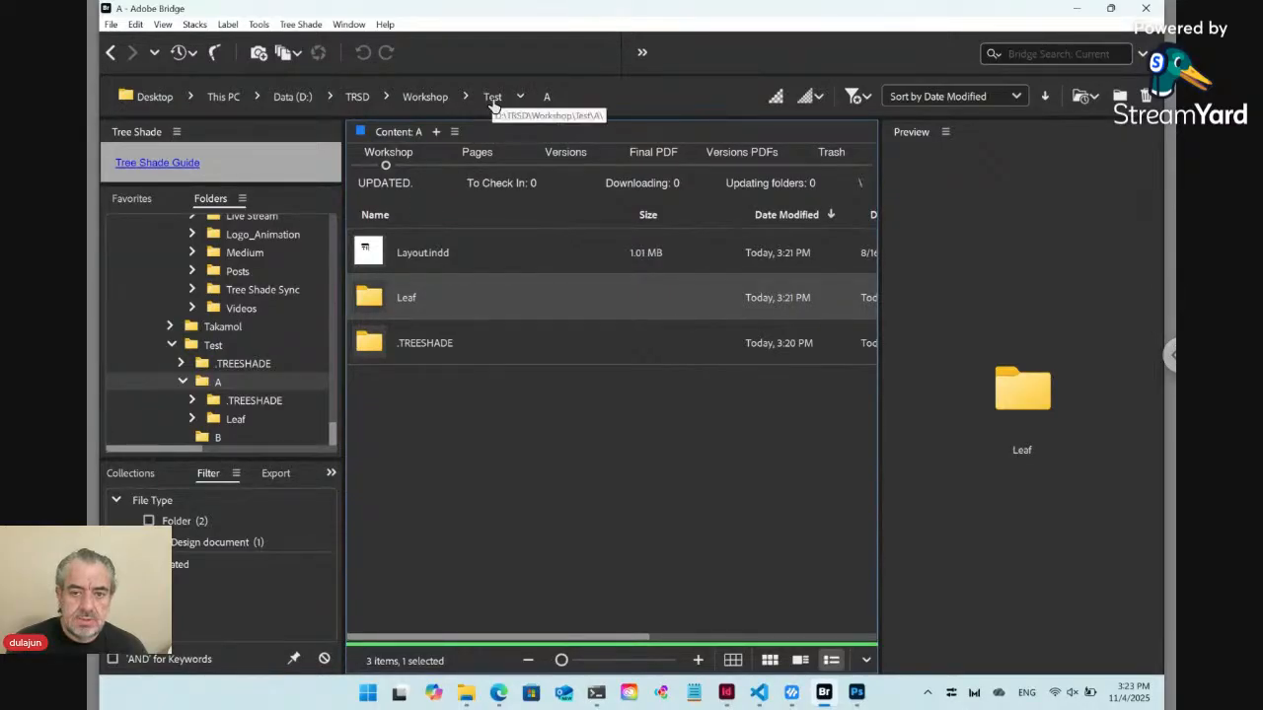
Open folder B's Layout.indd in InDesign and examine the file path of its title.png link.
{"action": "left_click", "coordinate": [493, 100]}
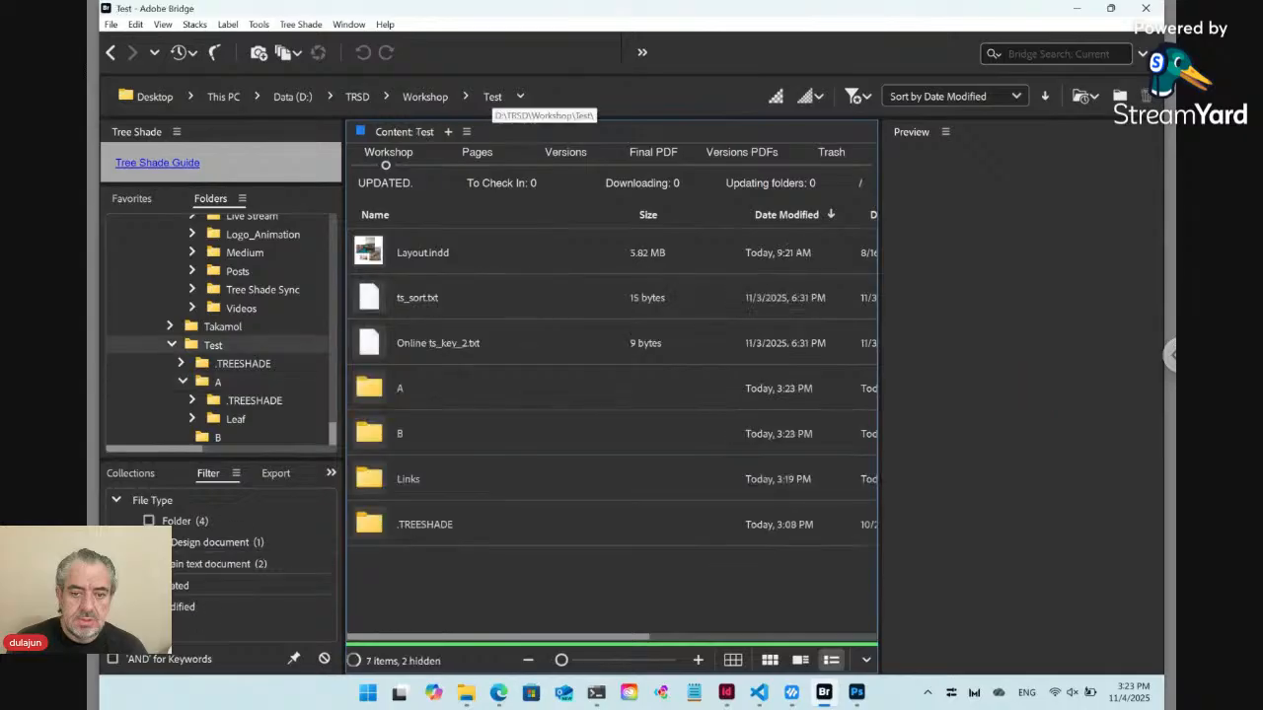
{"action": "double_click", "coordinate": [368, 427]}
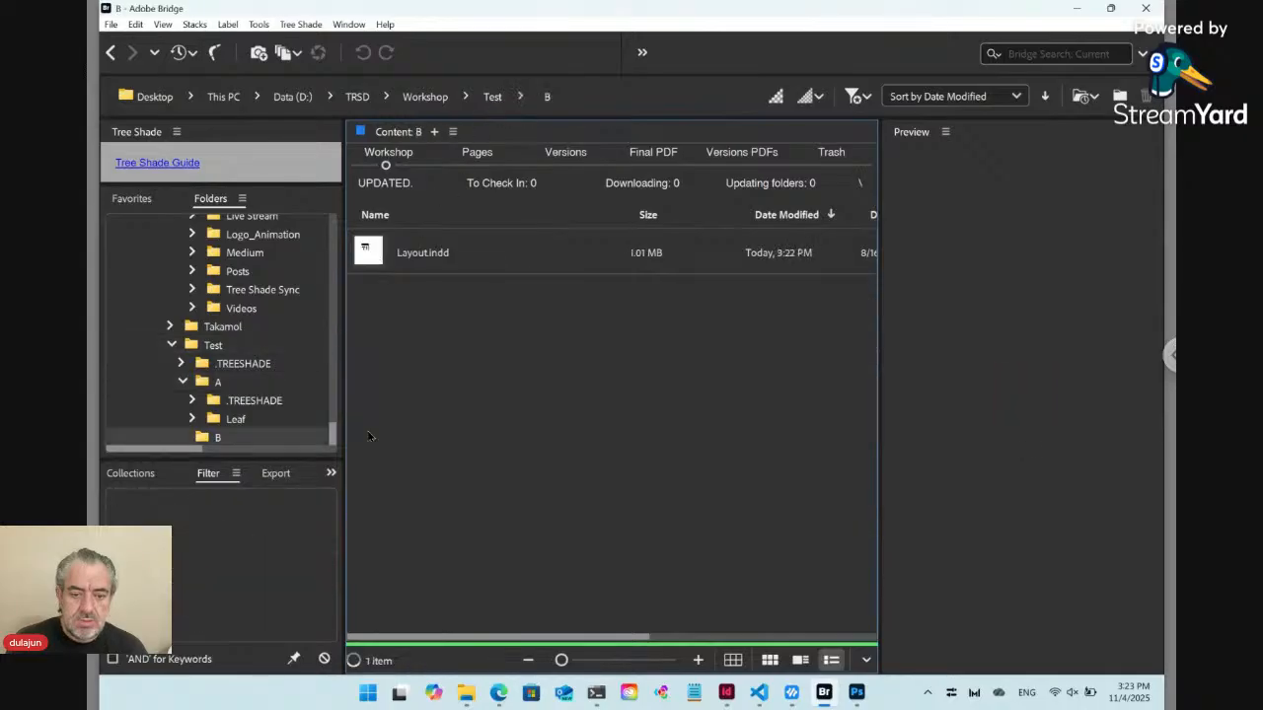
{"action": "left_click", "coordinate": [383, 259]}
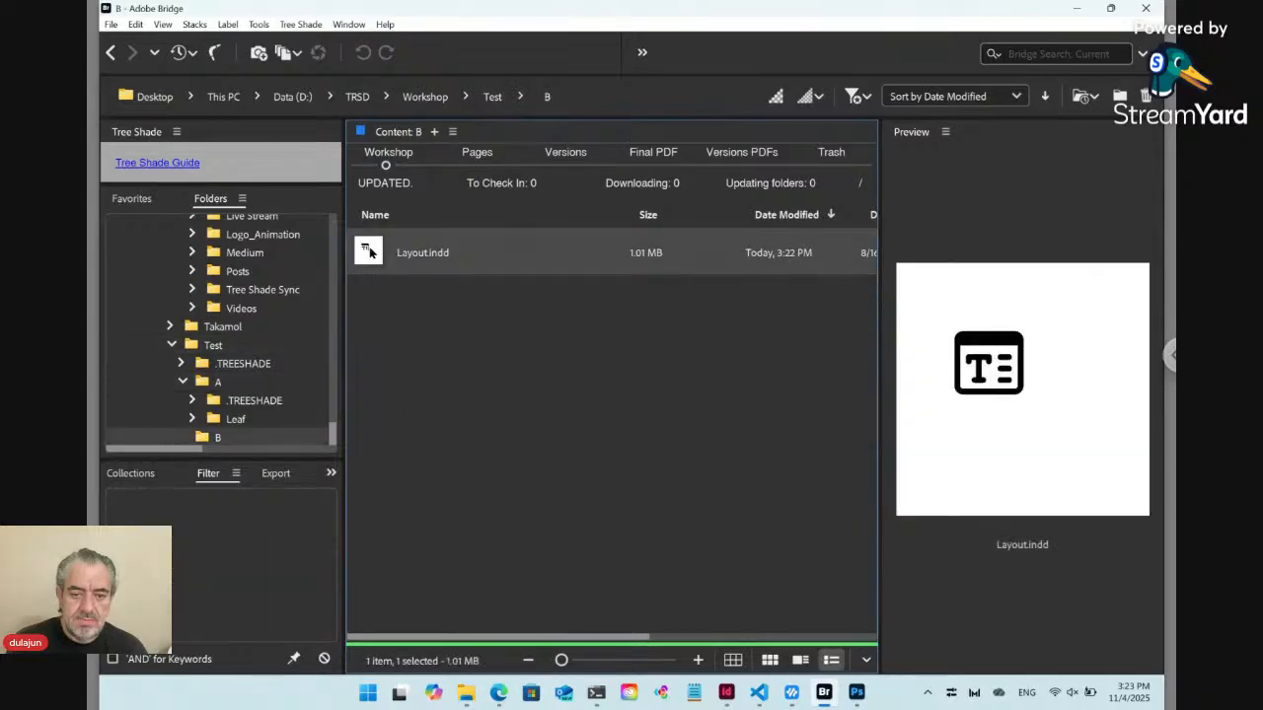
{"action": "left_click_drag", "start_coordinate": [373, 253], "coordinate": [469, 345]}
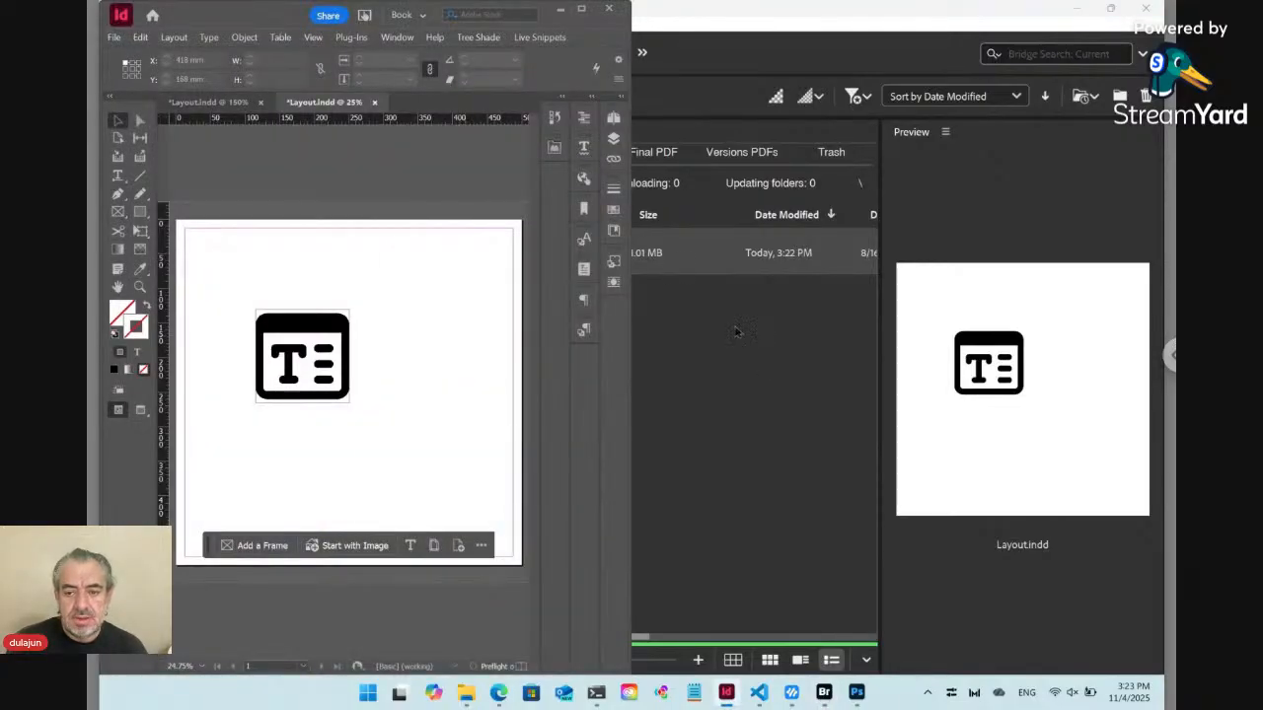
{"action": "left_click", "coordinate": [612, 158]}
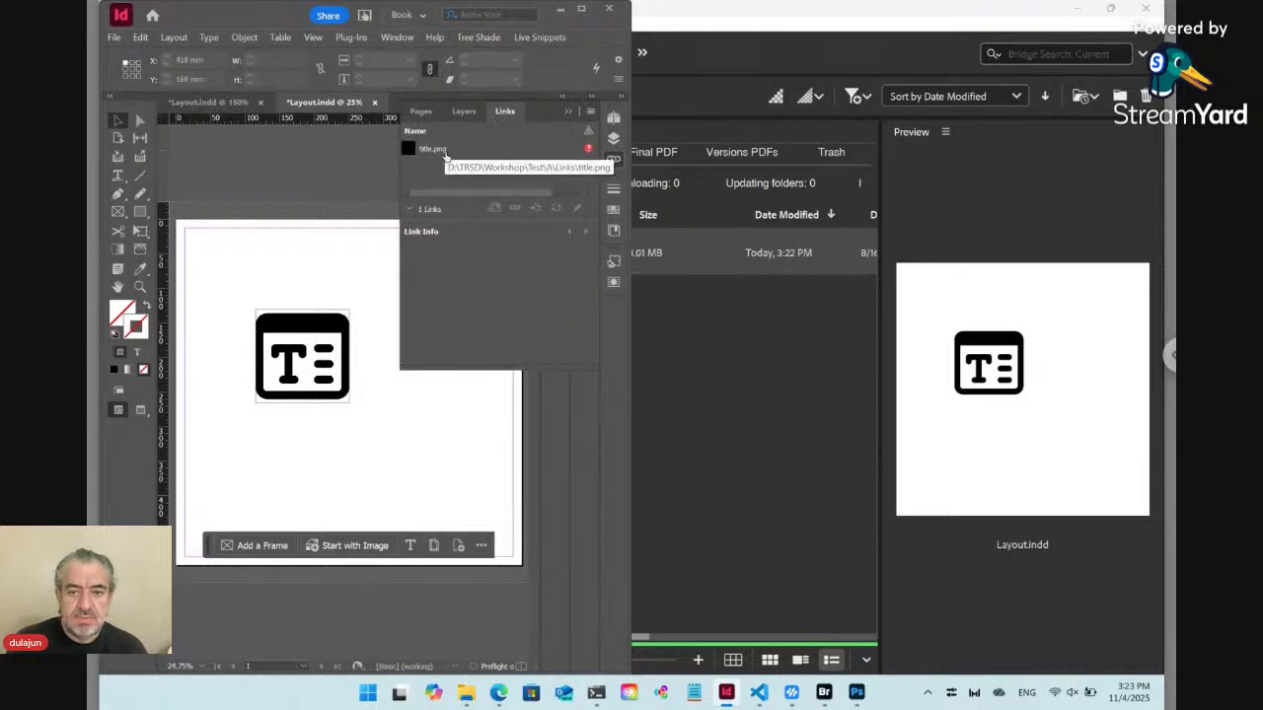
Return to Bridge and run TreeShade's Scan Selected on the Leaf folder in folder A.
{"action": "left_click", "coordinate": [765, 367]}
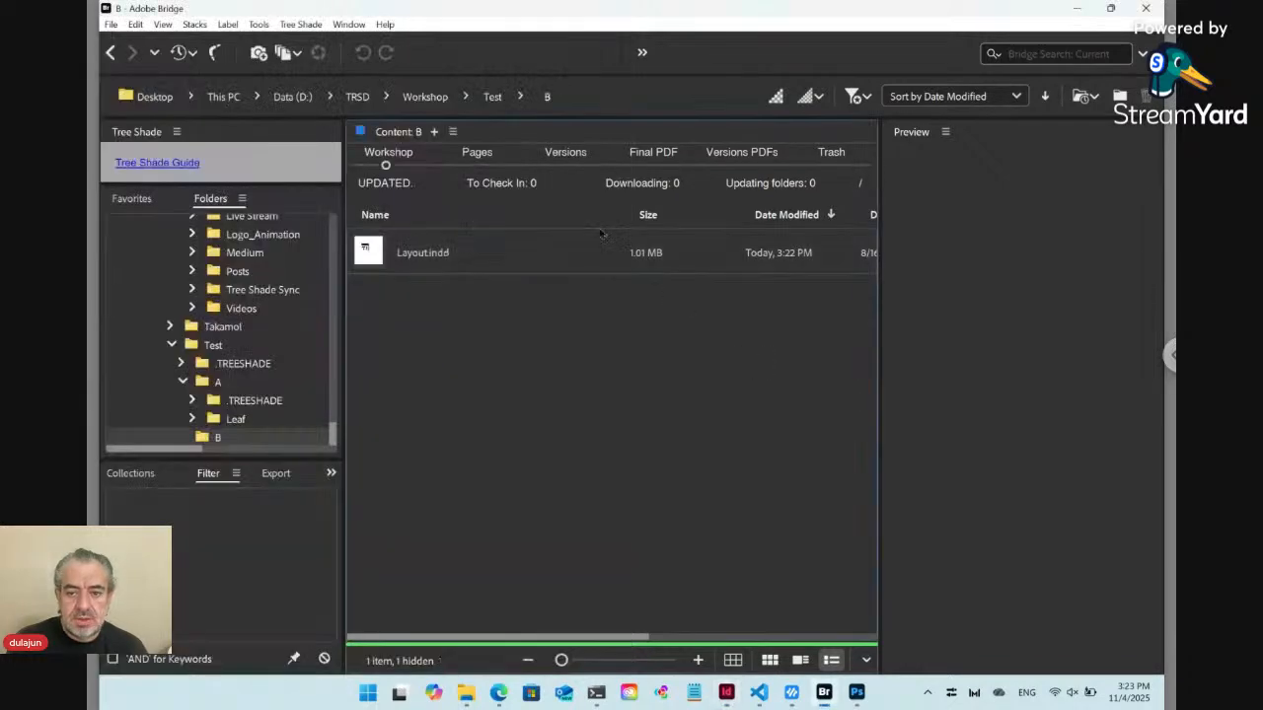
{"action": "left_click", "coordinate": [492, 97]}
{"action": "double_click", "coordinate": [383, 435]}
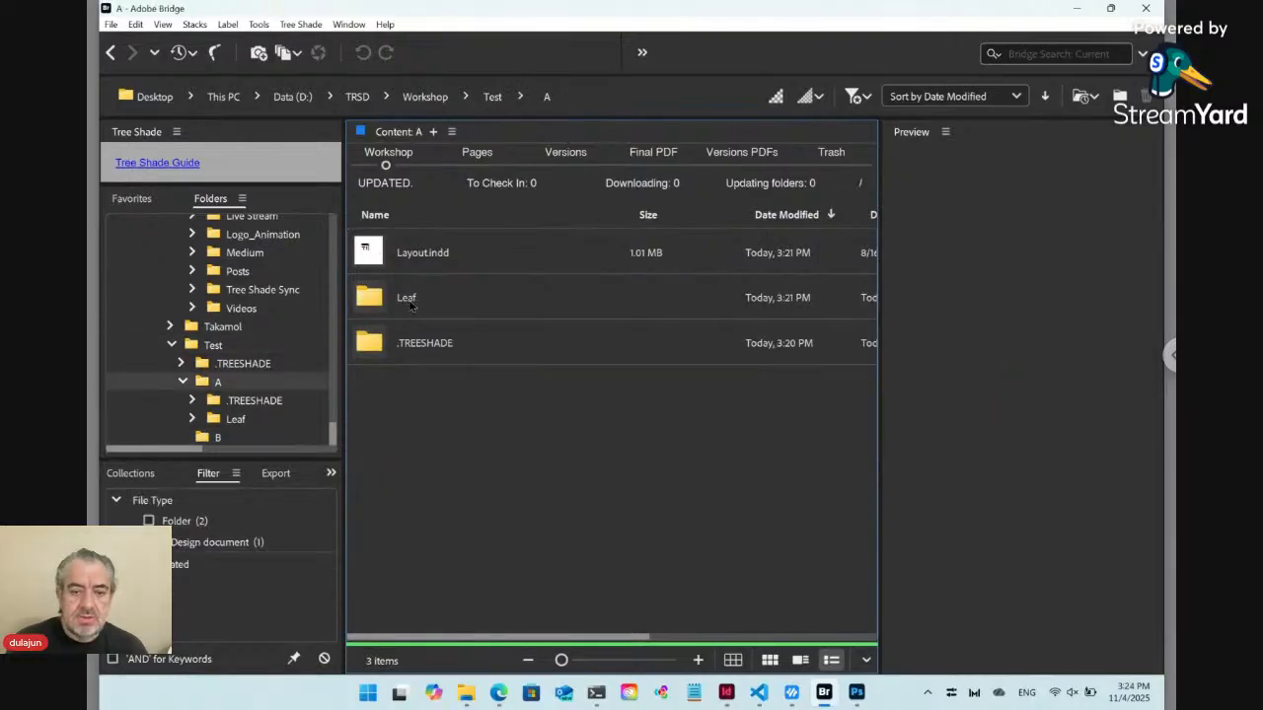
{"action": "left_click", "coordinate": [403, 307]}
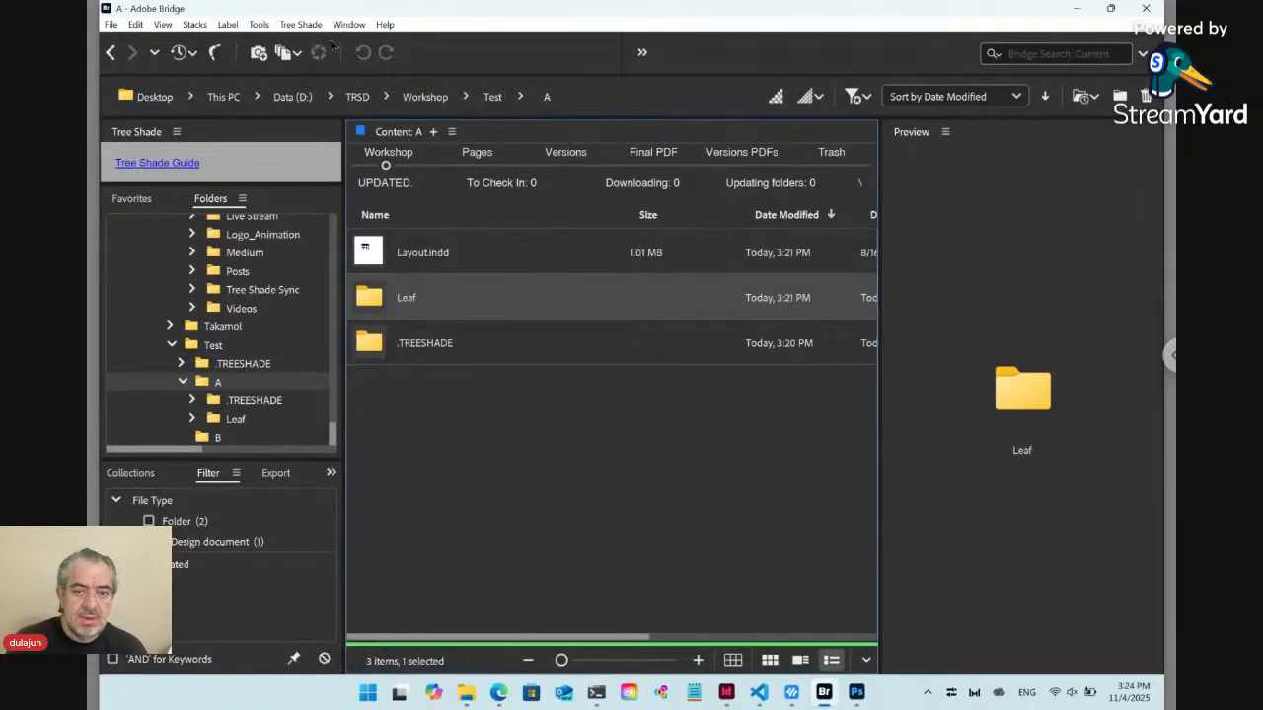
{"action": "left_click", "coordinate": [305, 28]}
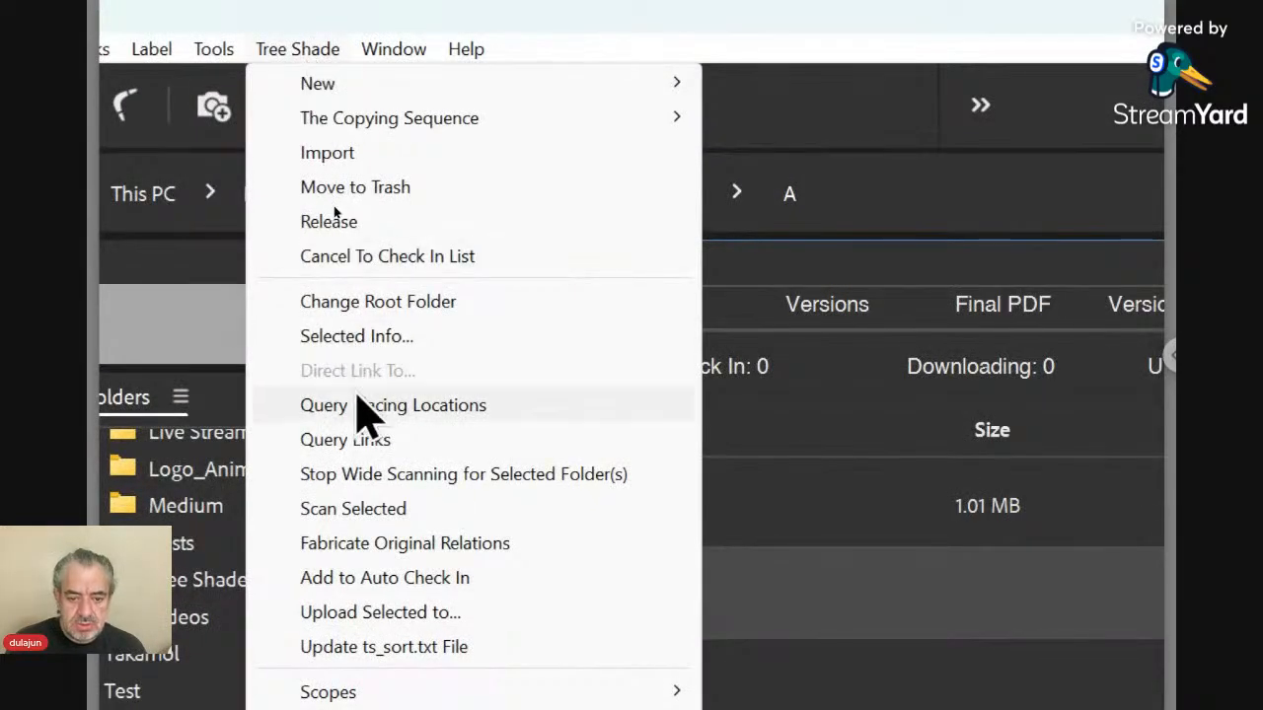
{"action": "left_click", "coordinate": [380, 508]}
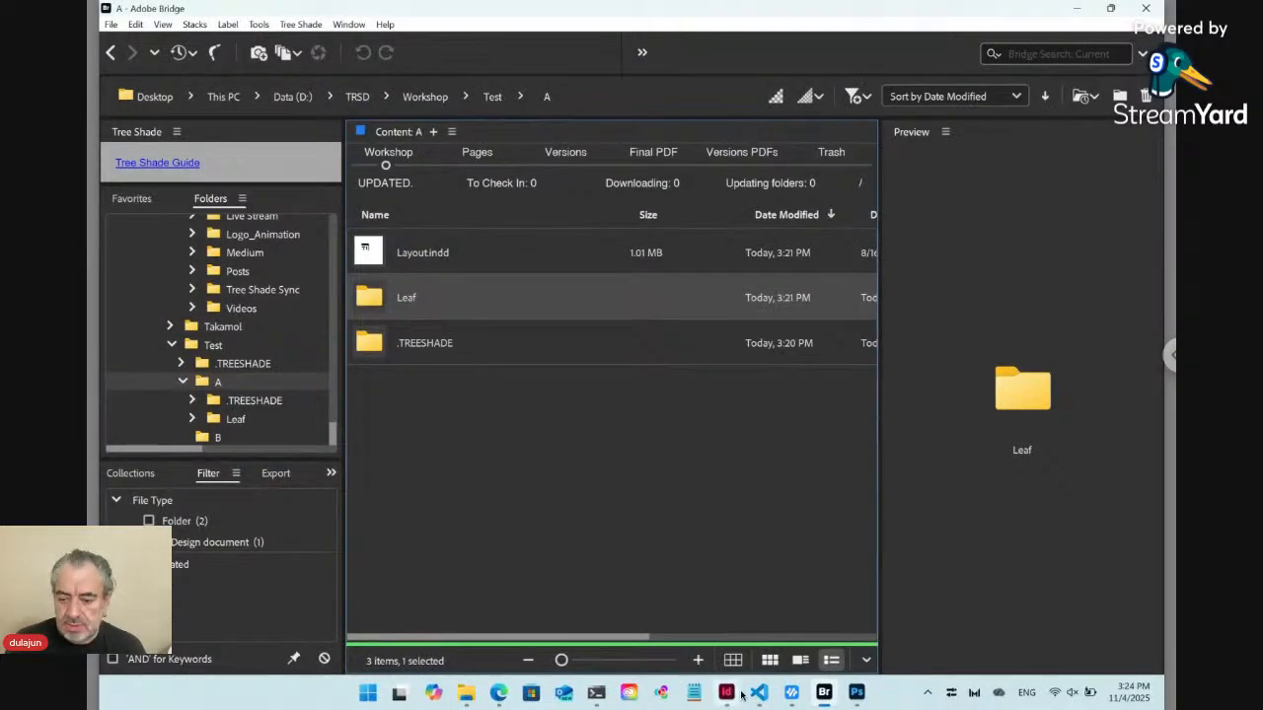
Check the title.png link status in InDesign, and move the Leaf folder from A into the Test folder in Bridge.
{"action": "left_click", "coordinate": [728, 695]}
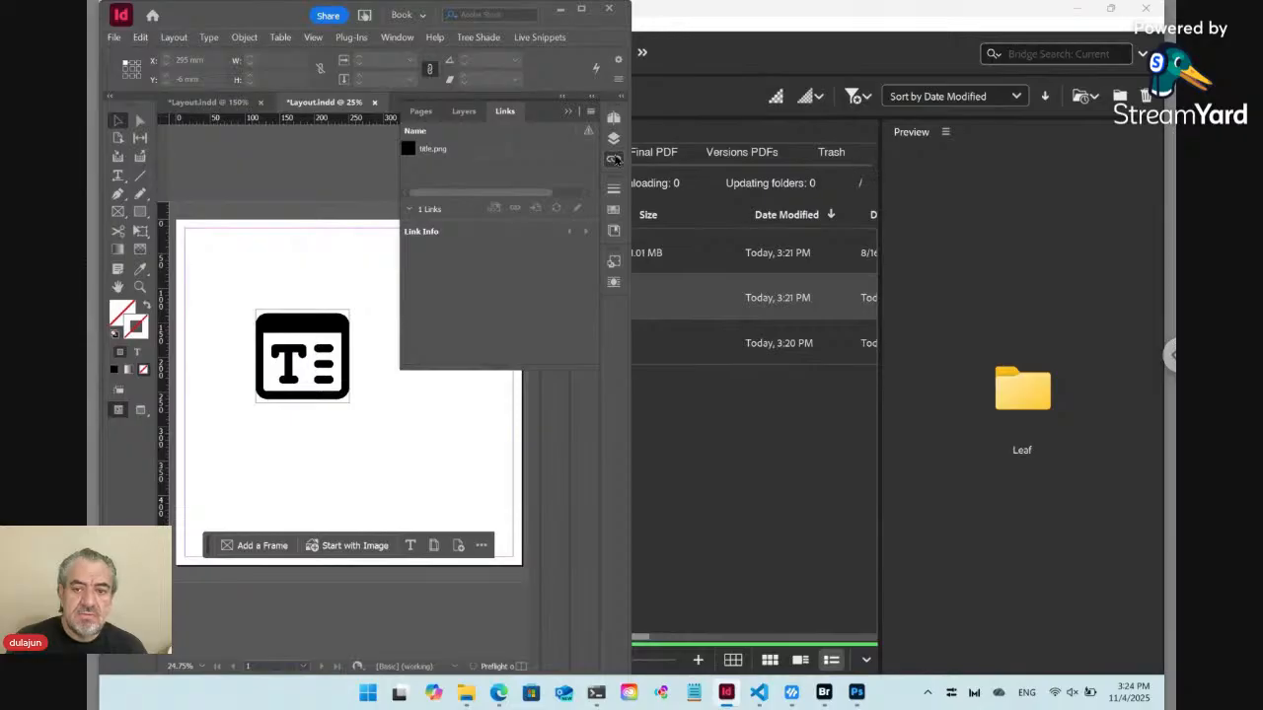
{"action": "left_click", "coordinate": [613, 159]}
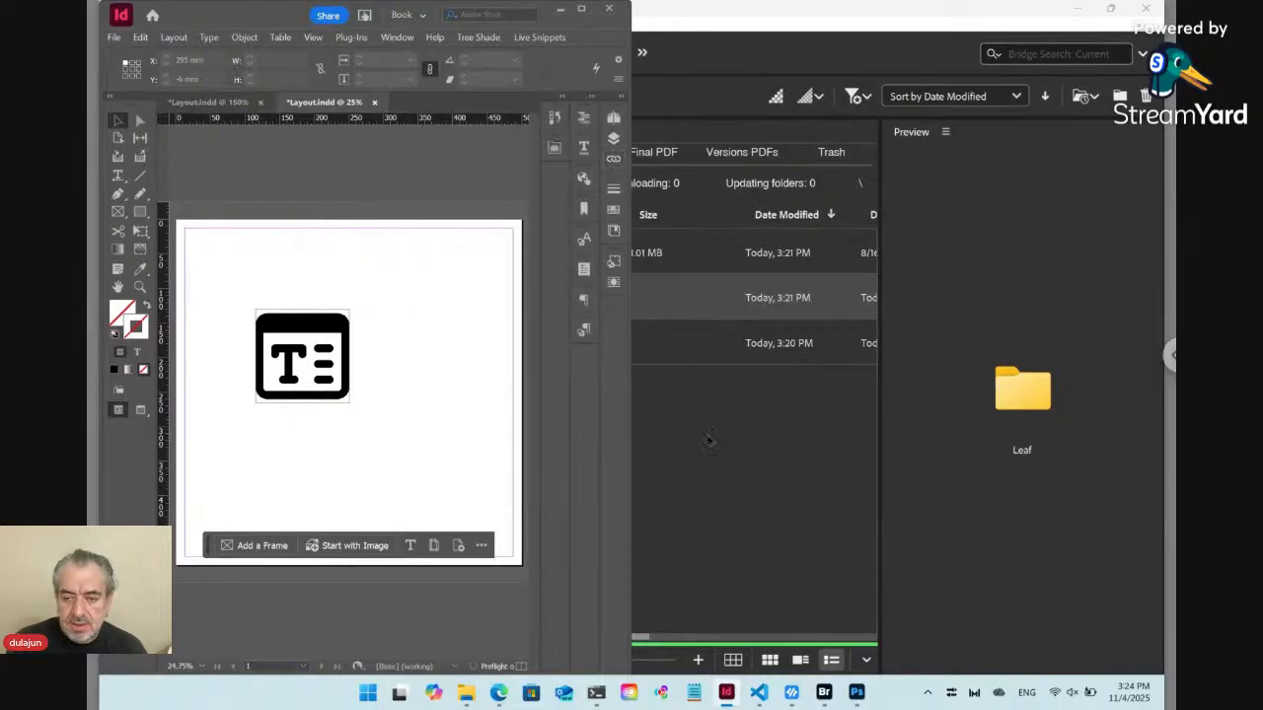
{"action": "left_click", "coordinate": [727, 462]}
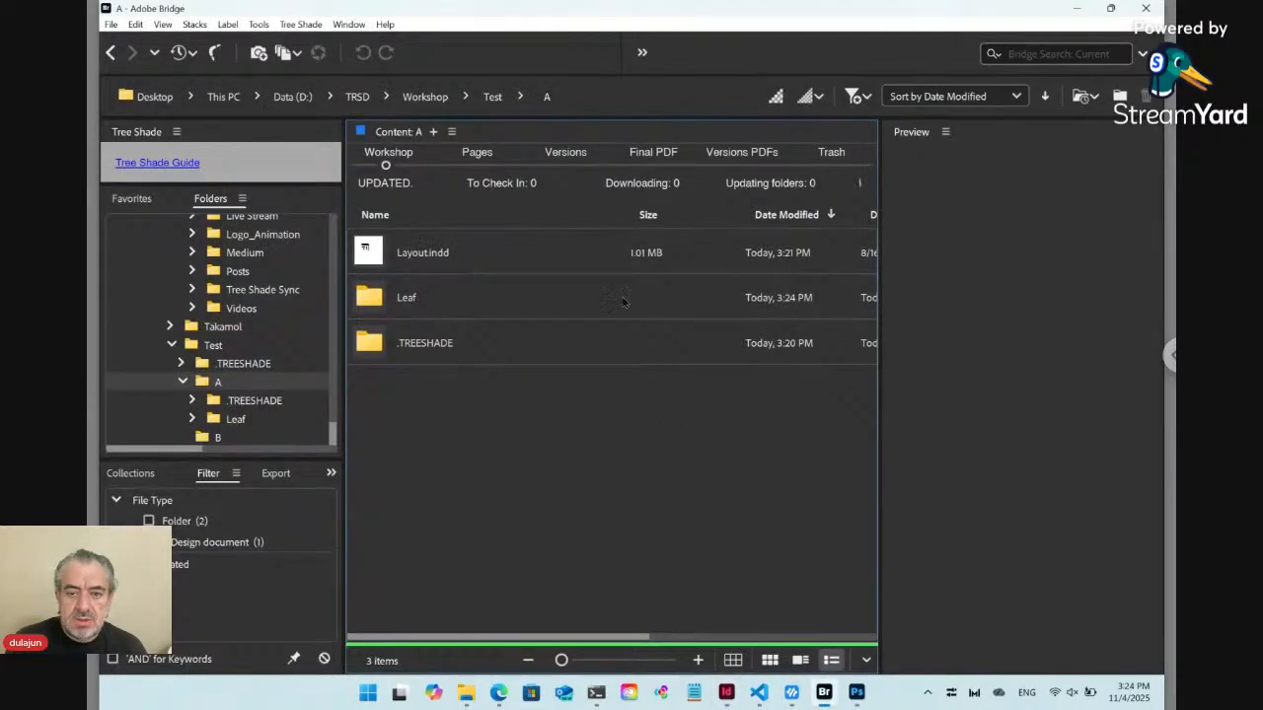
{"action": "left_click", "coordinate": [493, 99]}
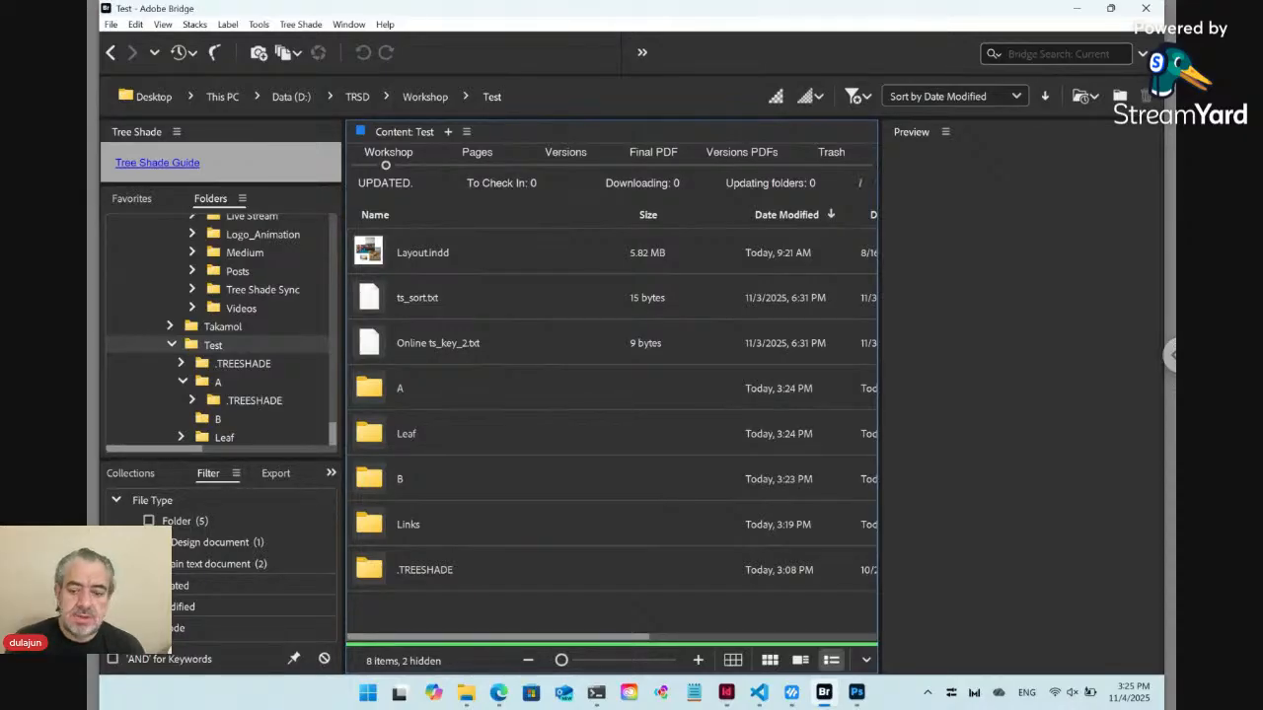
Switch to InDesign and review the Tree Shade options, including Dynamic Links and Leaf Folder On.
{"action": "mouse_move", "coordinate": [728, 693]}
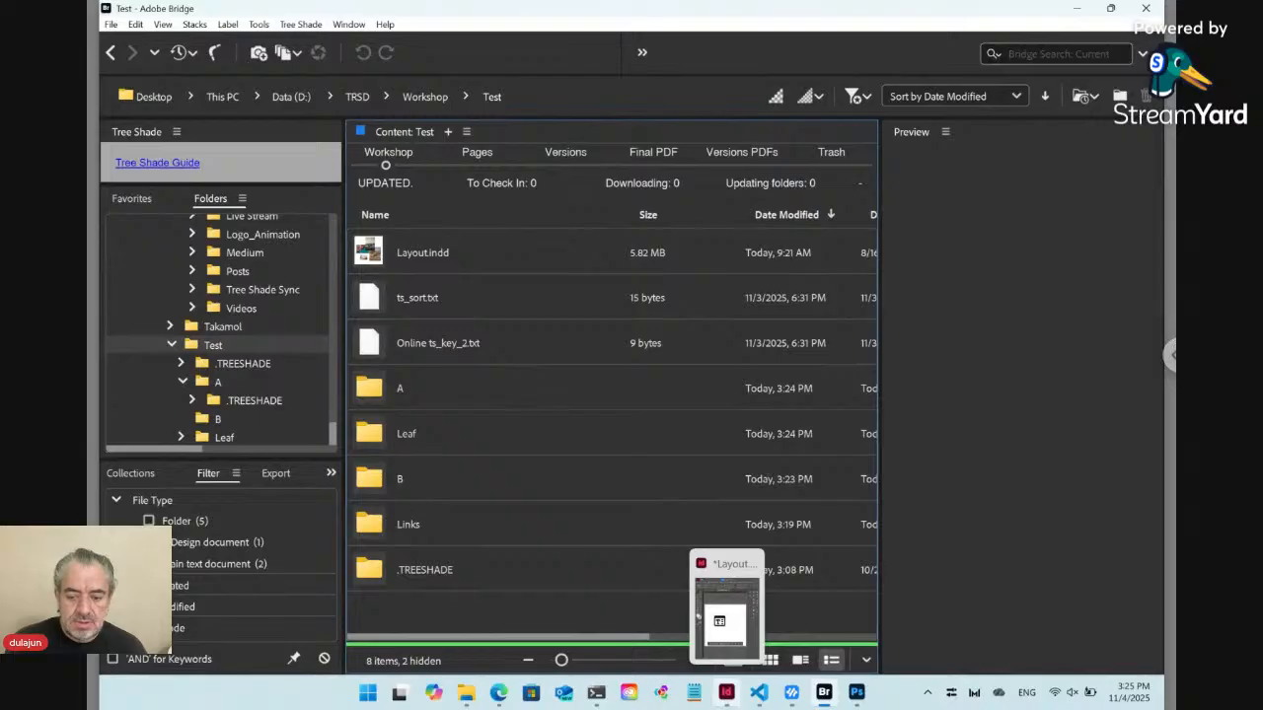
{"action": "left_click", "coordinate": [726, 612]}
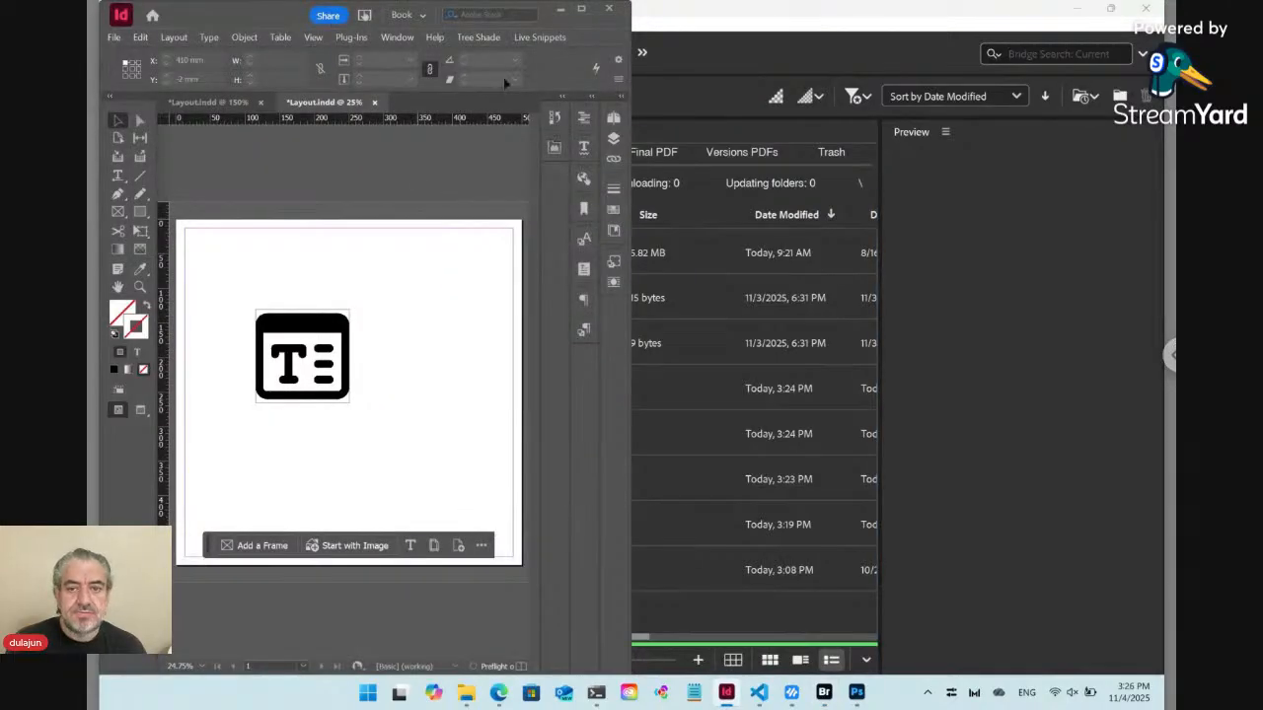
{"action": "left_click", "coordinate": [538, 37]}
{"action": "mouse_move", "coordinate": [493, 42]}
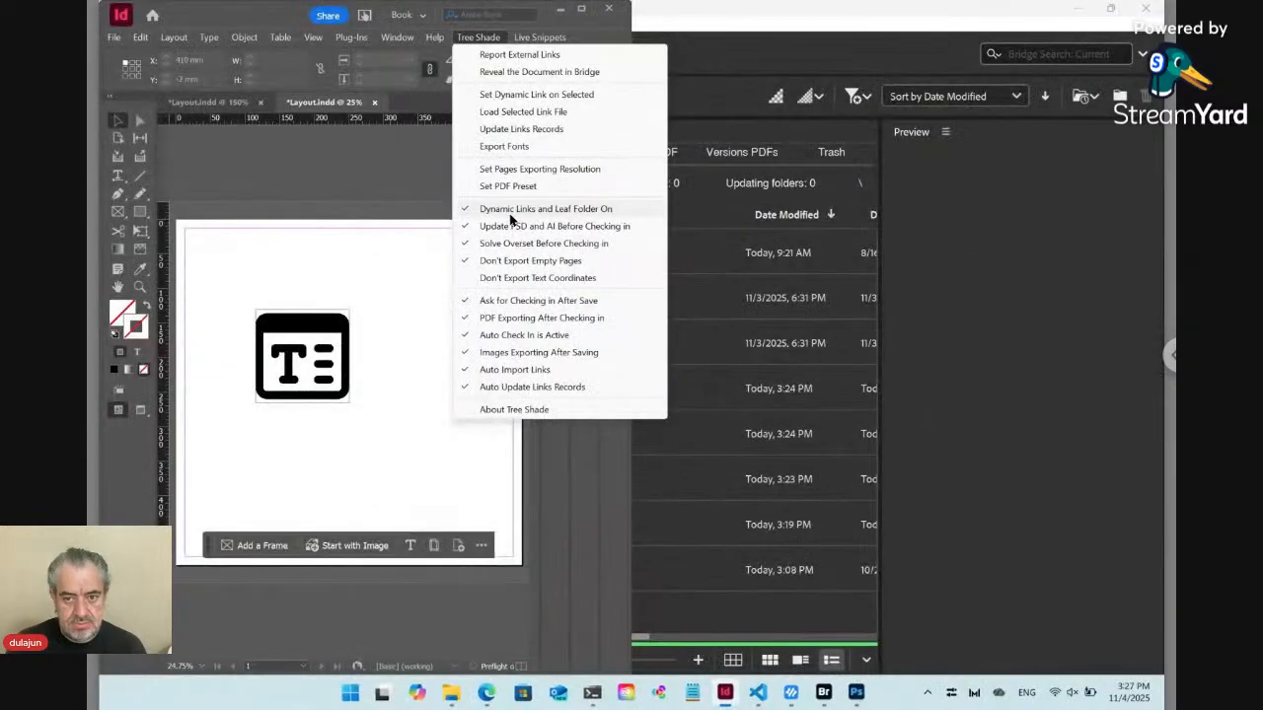
{"action": "left_click", "coordinate": [484, 36]}
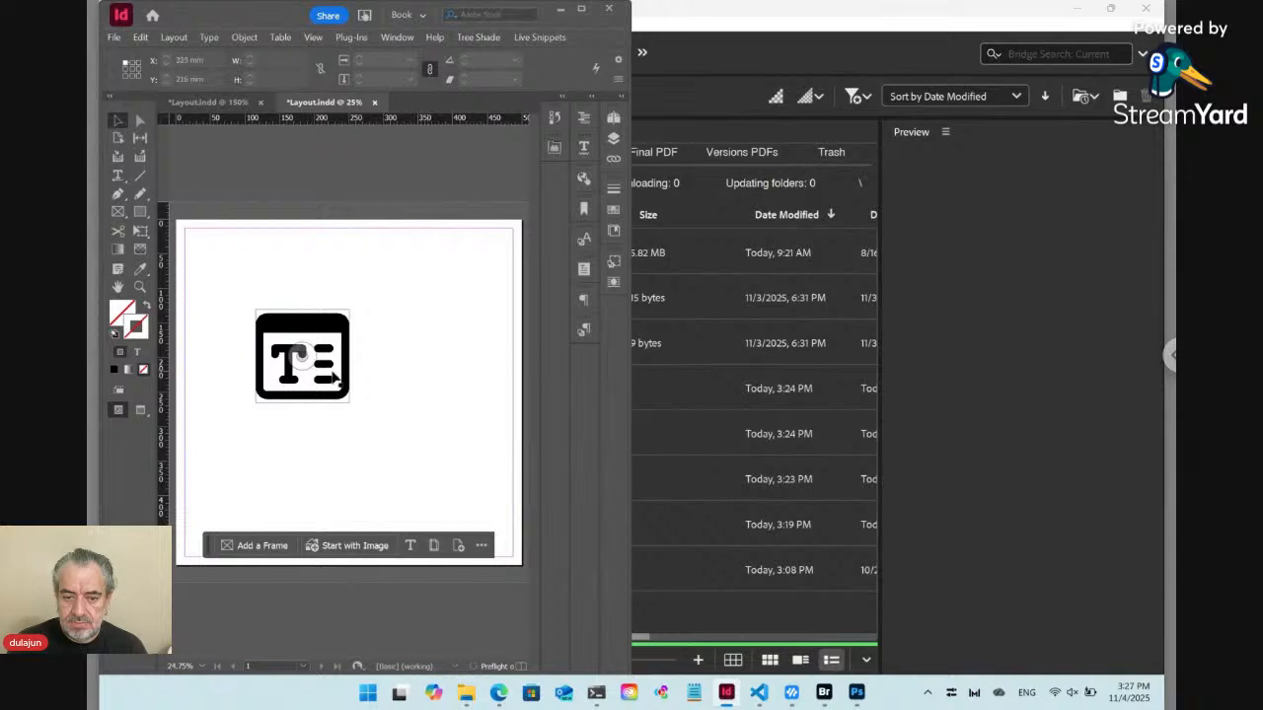
Move the title image to the page centre, and save and check in the layout.
{"action": "left_click_drag", "start_coordinate": [338, 379], "coordinate": [380, 411]}
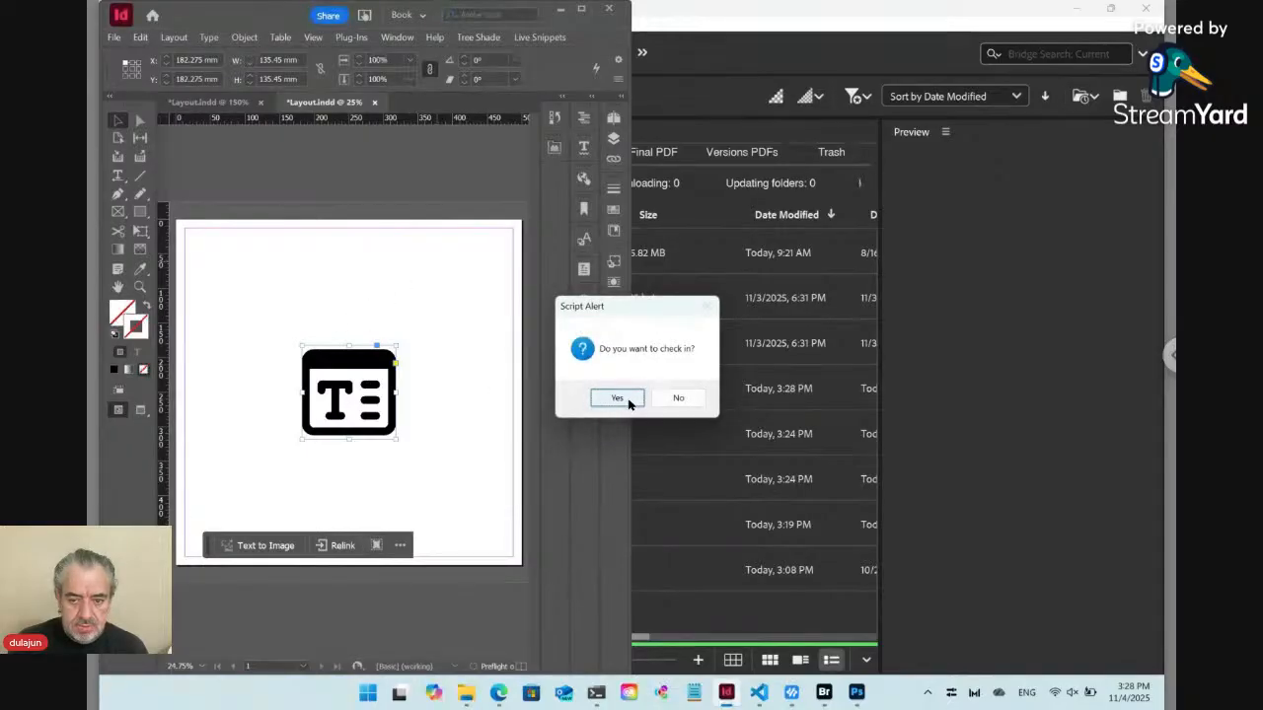
{"action": "left_click", "coordinate": [617, 398]}
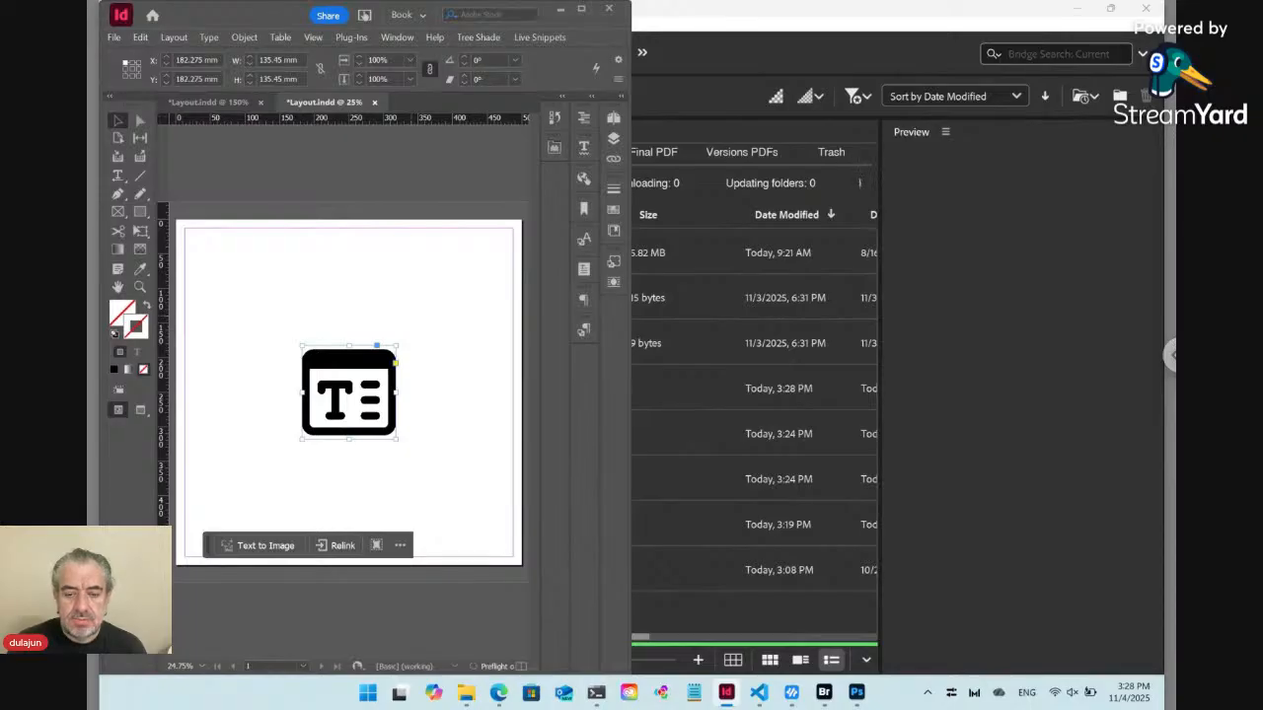
Switch to Bridge and examine folder B's checked-in version PDF and the 0001.jpg page image in ver01 Layout.
{"action": "key", "text": "alt+Tab"}
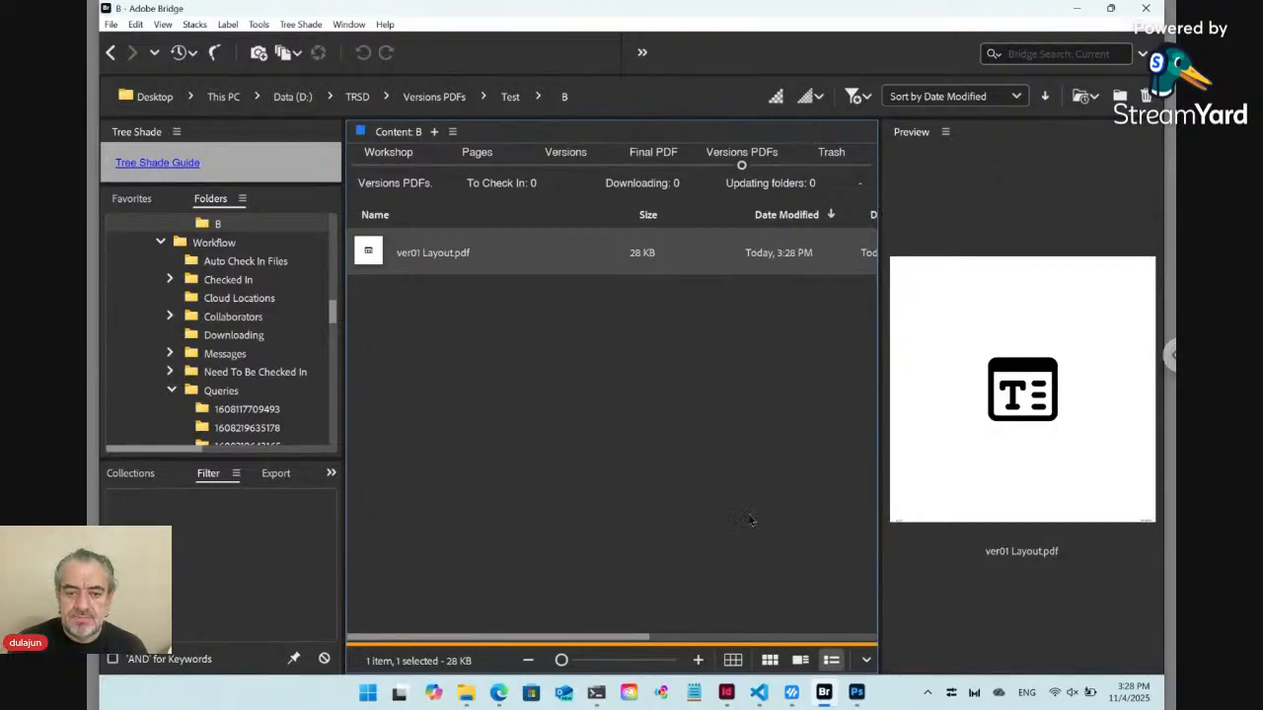
{"action": "left_click", "coordinate": [475, 164]}
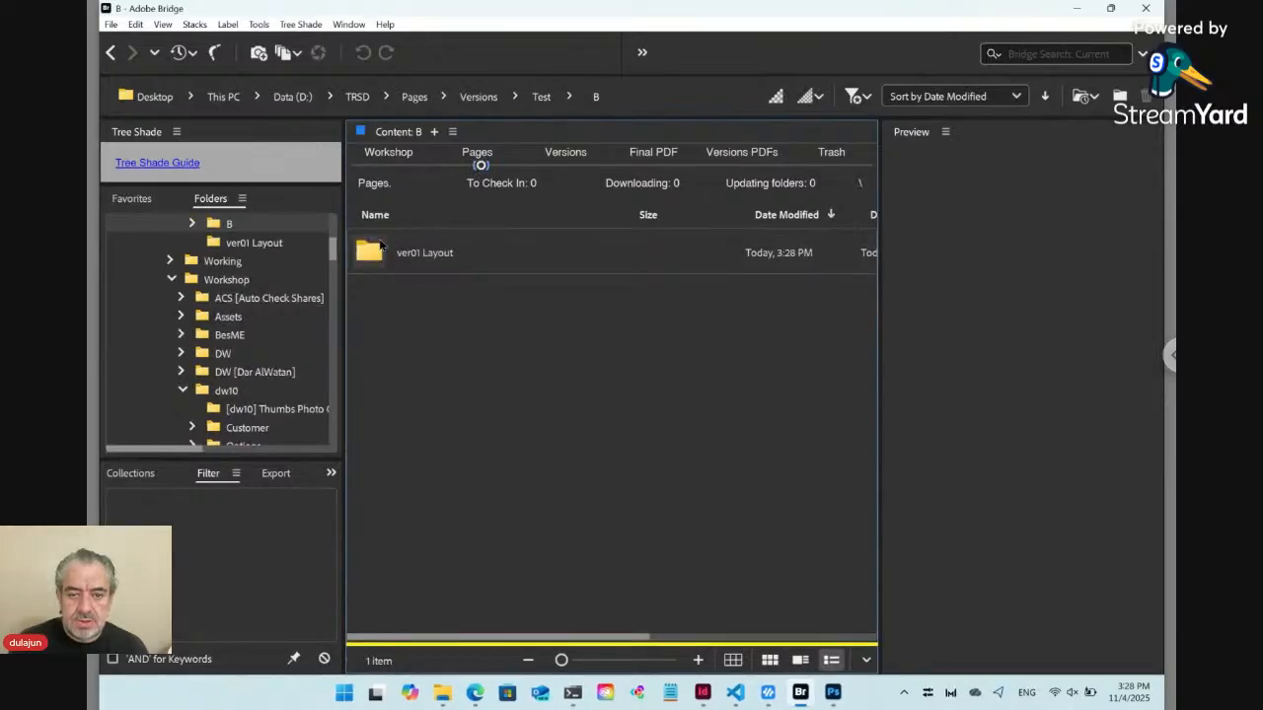
{"action": "double_click", "coordinate": [377, 249]}
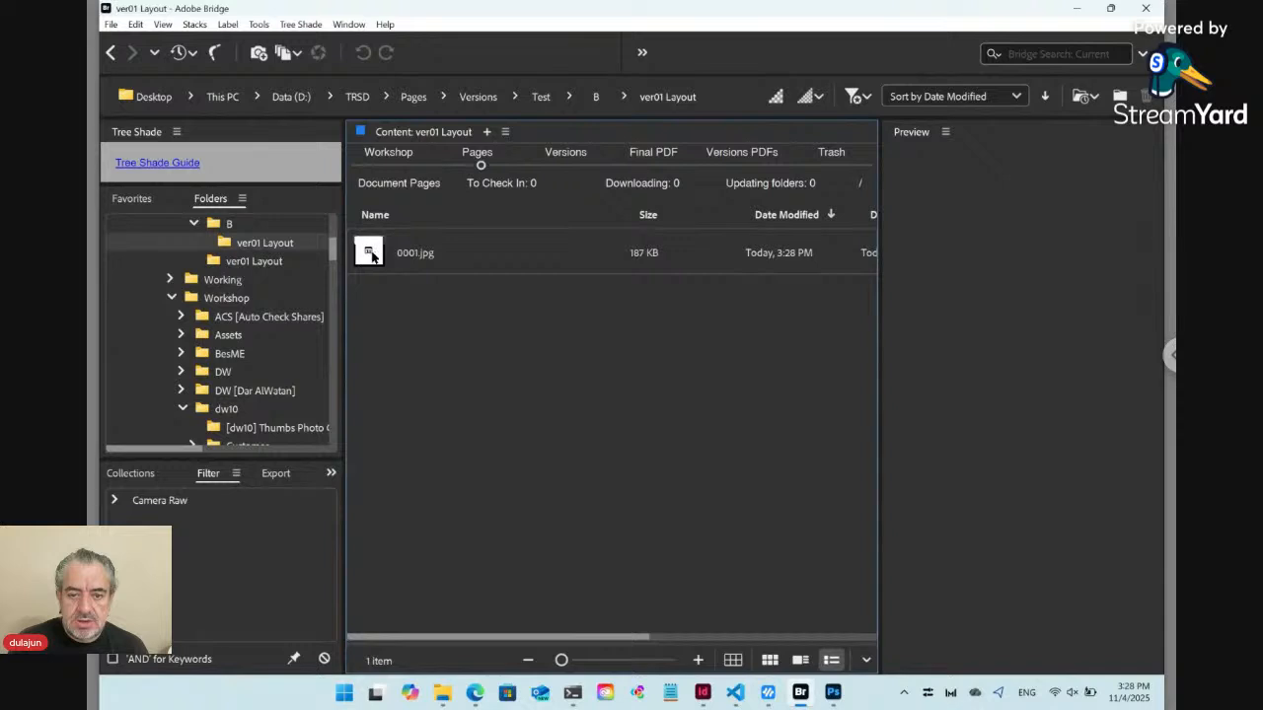
{"action": "left_click", "coordinate": [371, 254]}
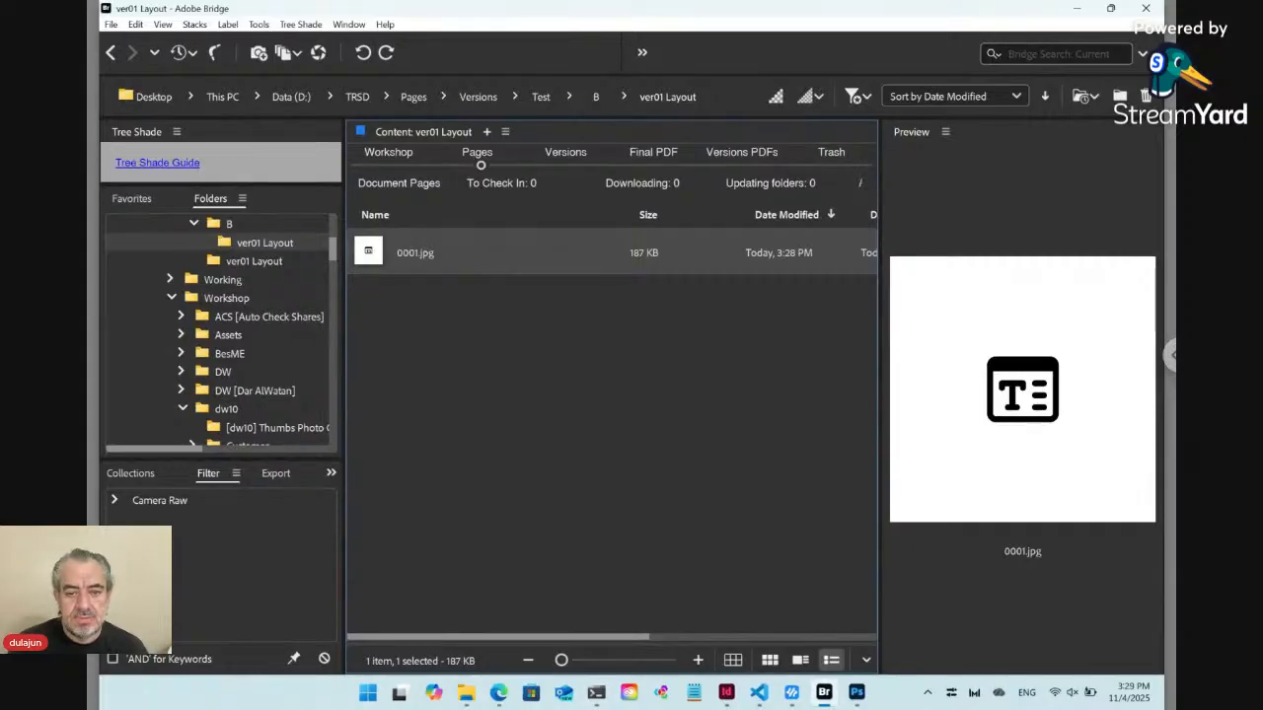
Create a folder named Mockup inside the Workshop version of folder B.
{"action": "left_click", "coordinate": [388, 165]}
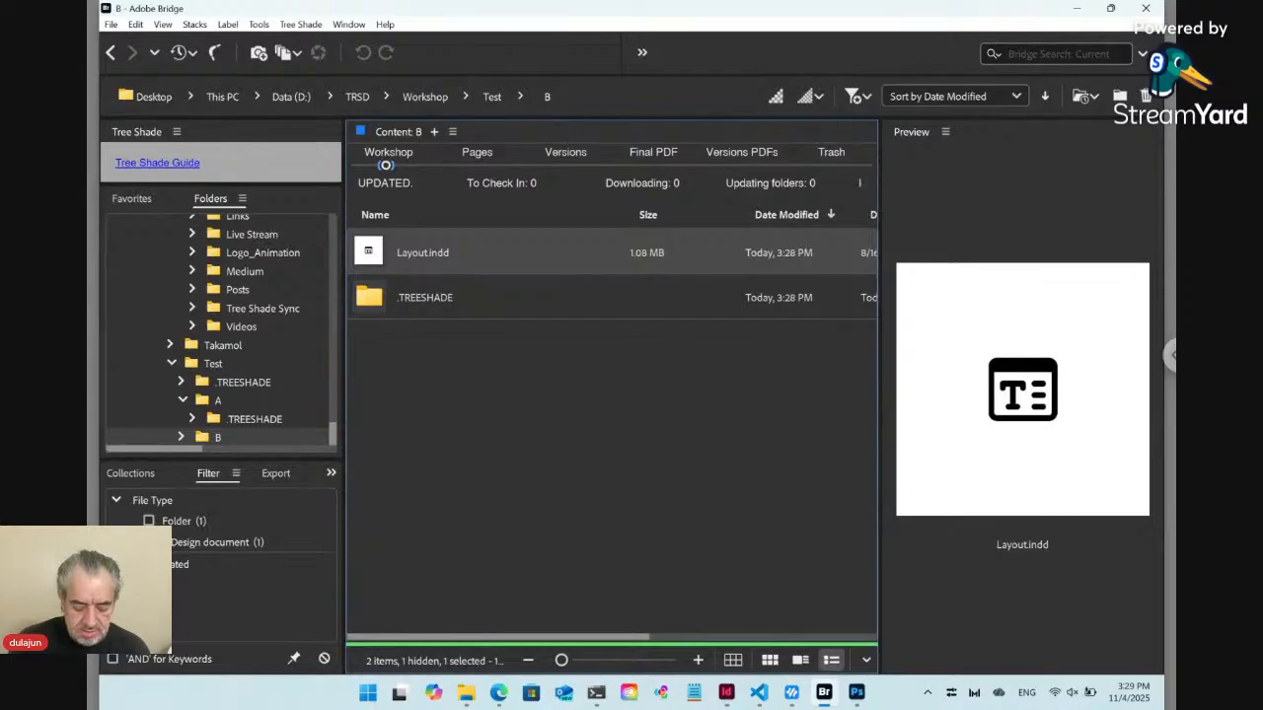
{"action": "key", "text": "ctrl+shift+n"}
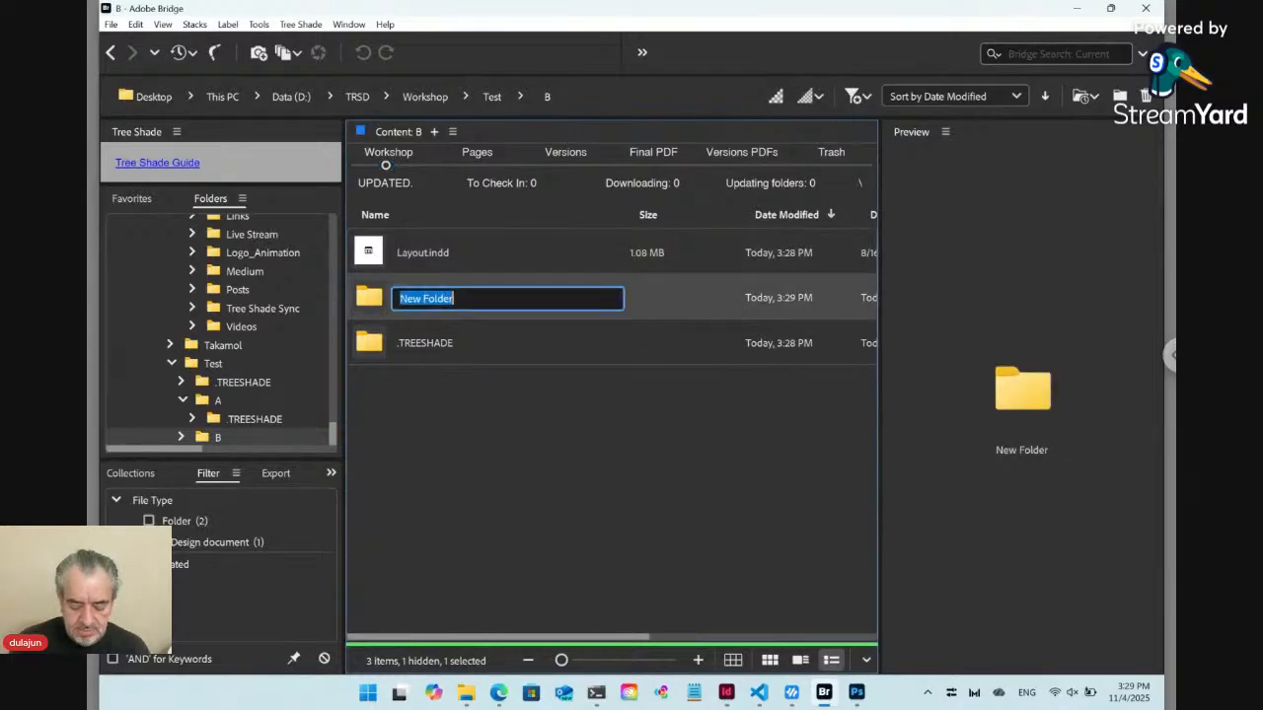
{"action": "type", "text": "Moc"}
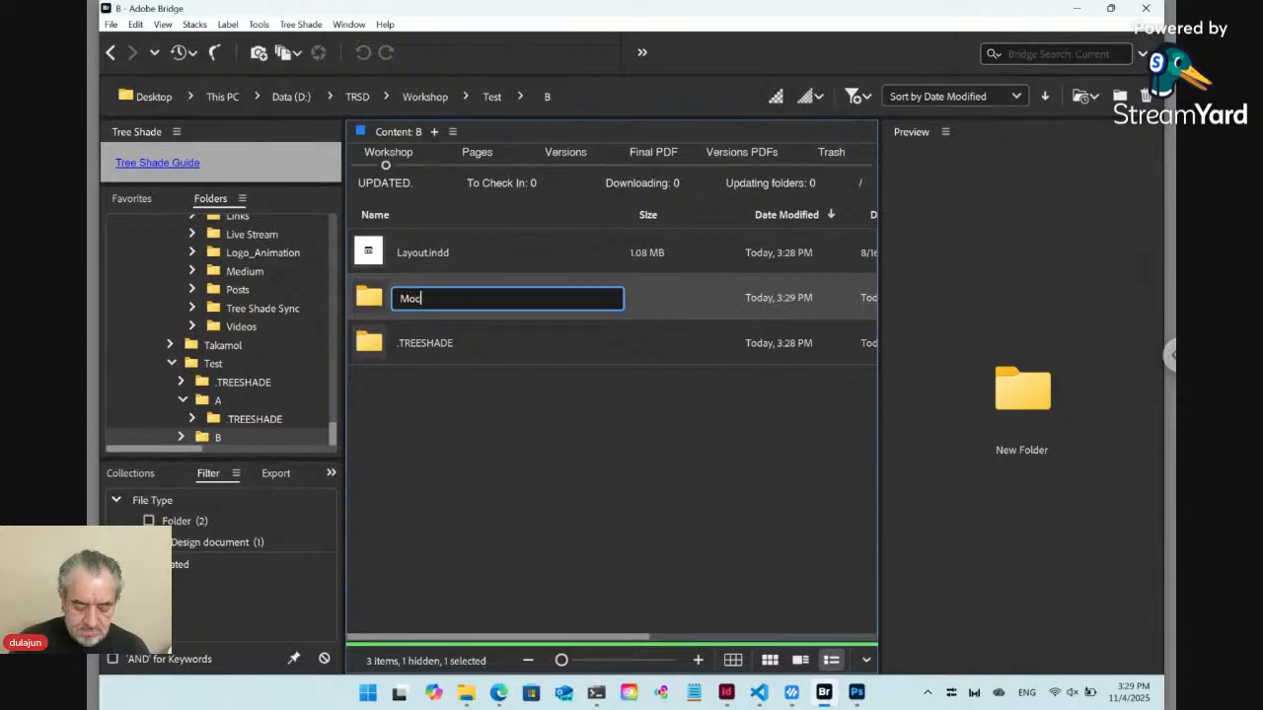
{"action": "type", "text": "ku"}
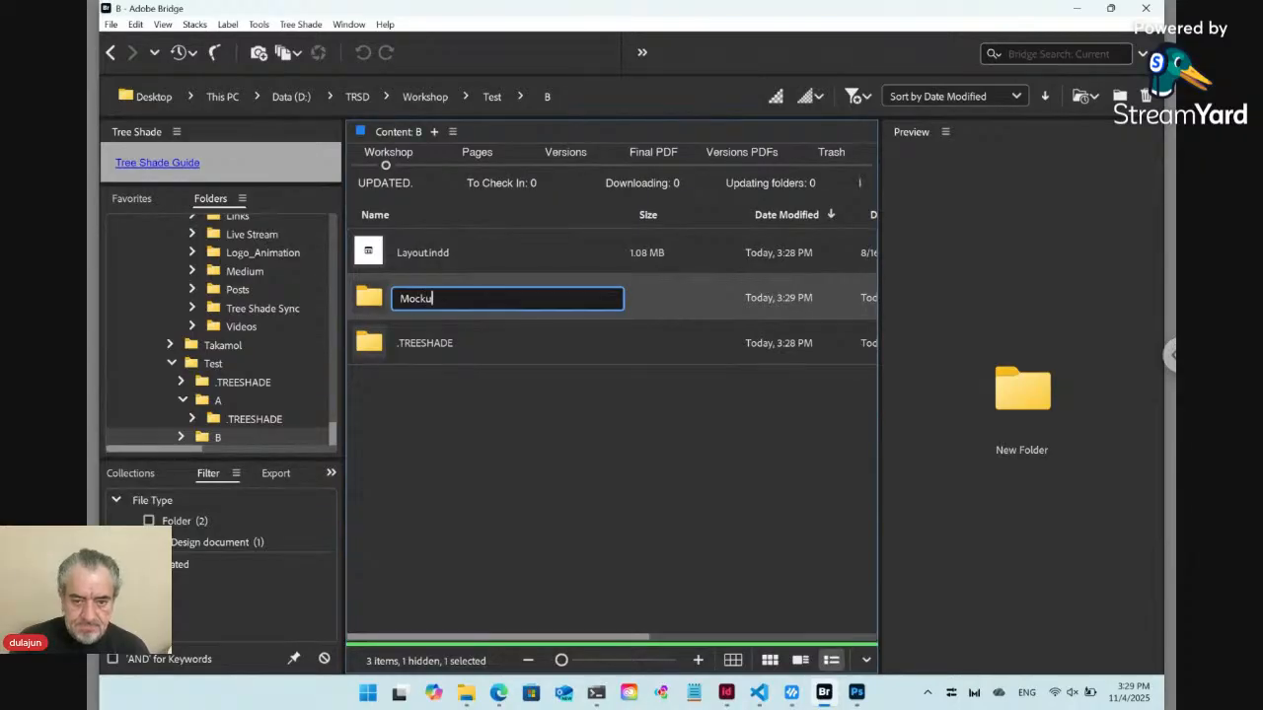
{"action": "type", "text": "p"}
{"action": "key", "text": "Return"}
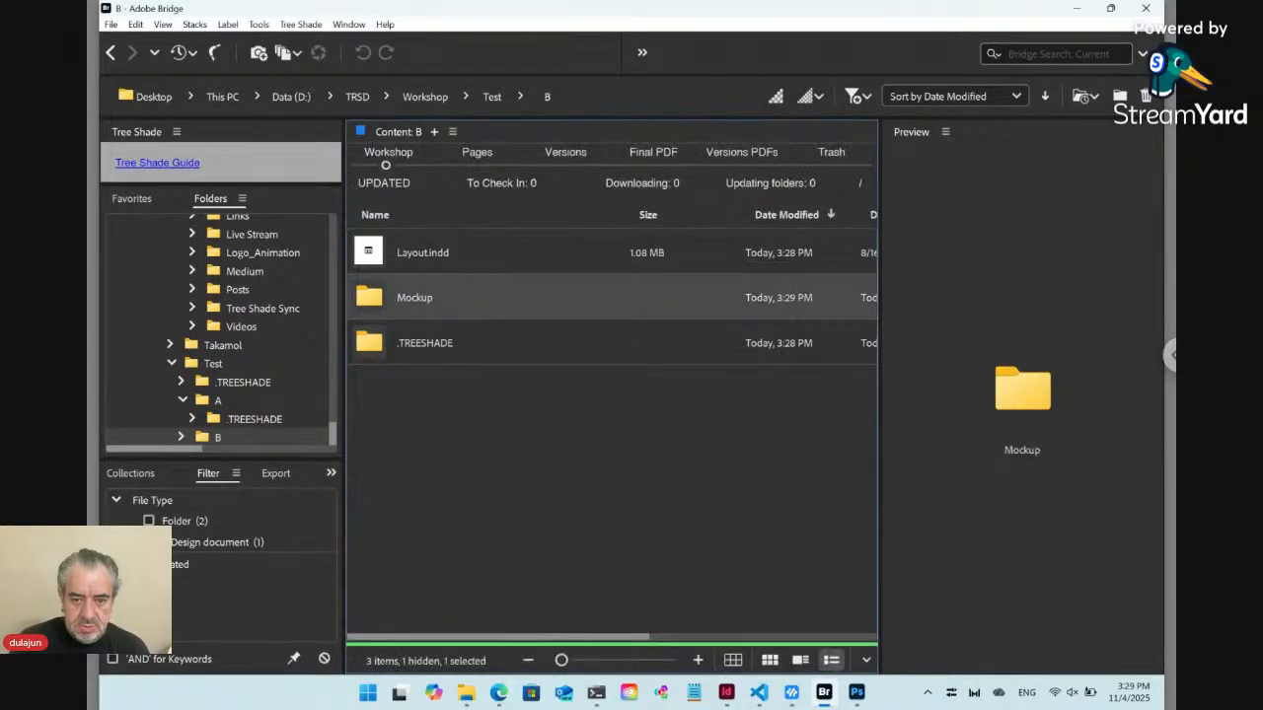
Paste the copied 0001.jpg page image into the Mockup folder, and add blank-storefront-sign-mockup.jpg from Downloads.
{"action": "key", "text": "Return"}
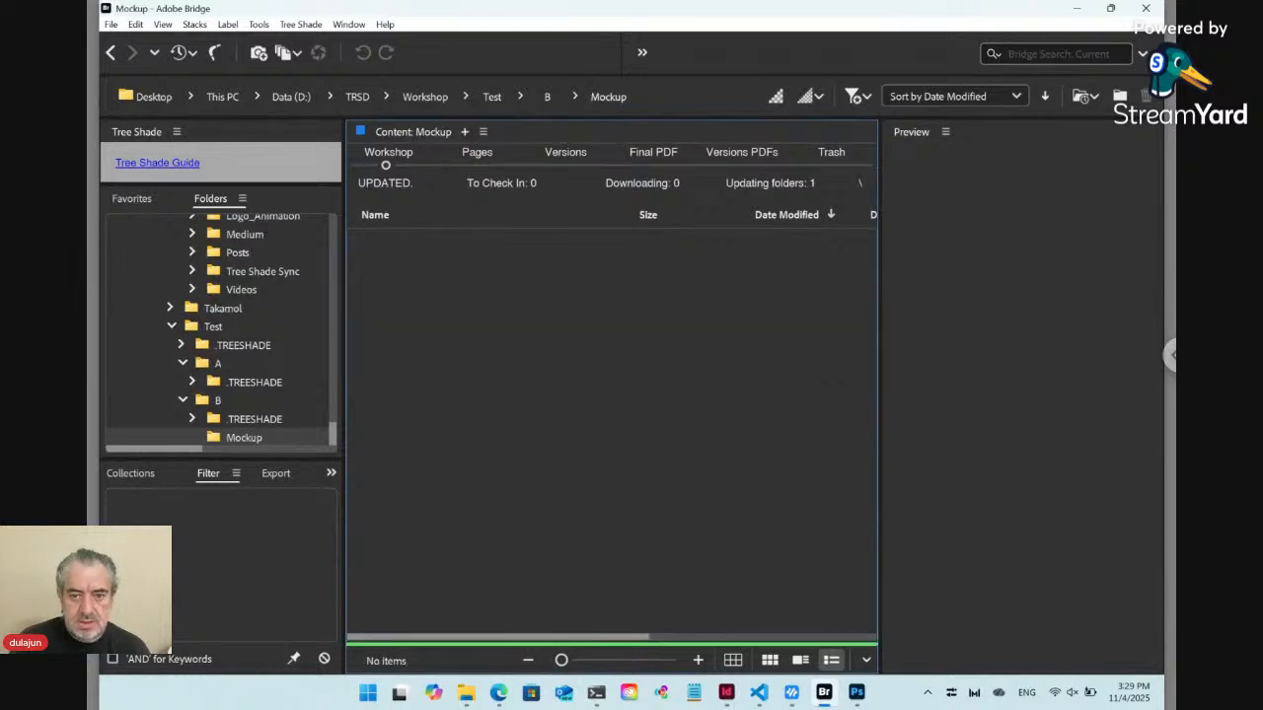
{"action": "key", "text": "ctrl+v"}
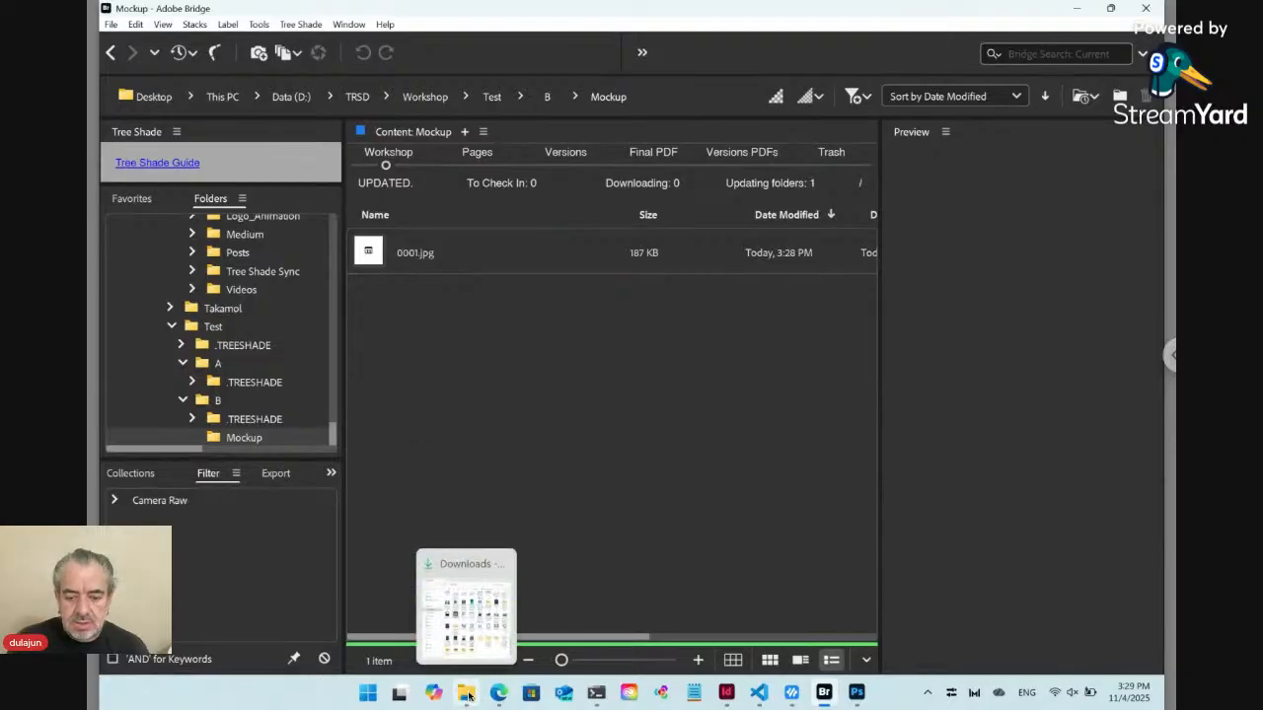
{"action": "left_click", "coordinate": [468, 696]}
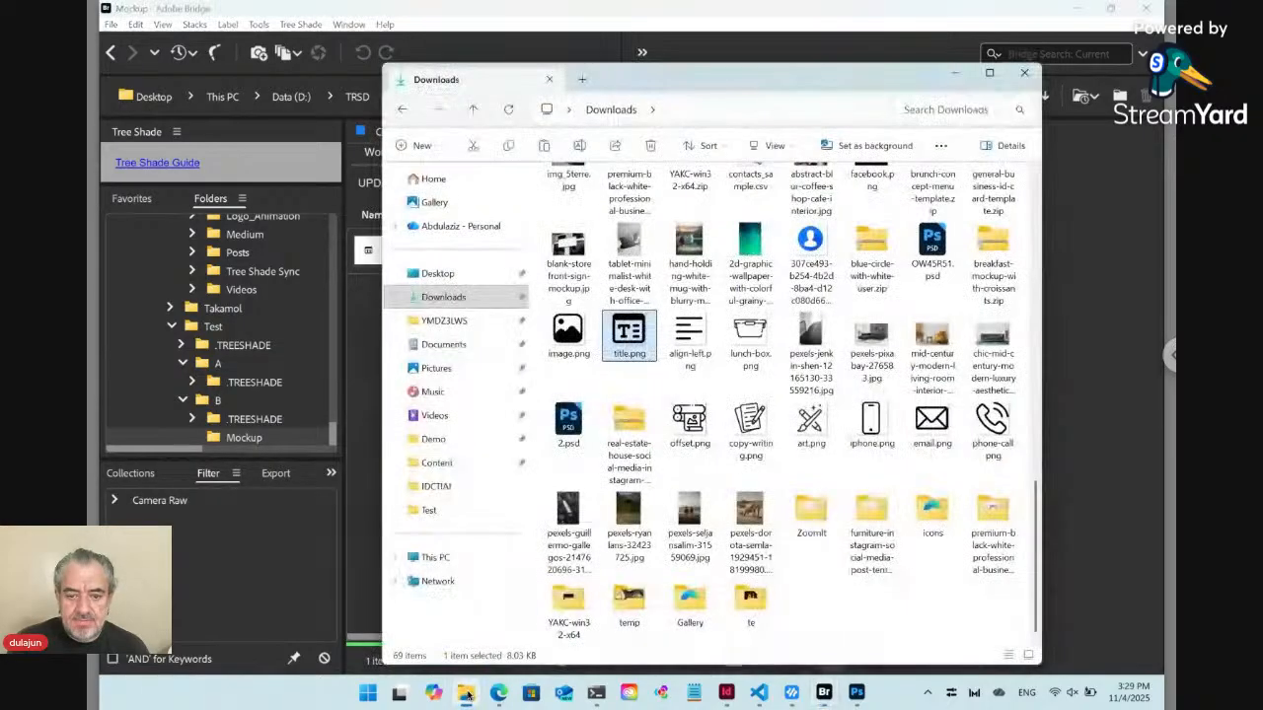
{"action": "left_click", "coordinate": [569, 253]}
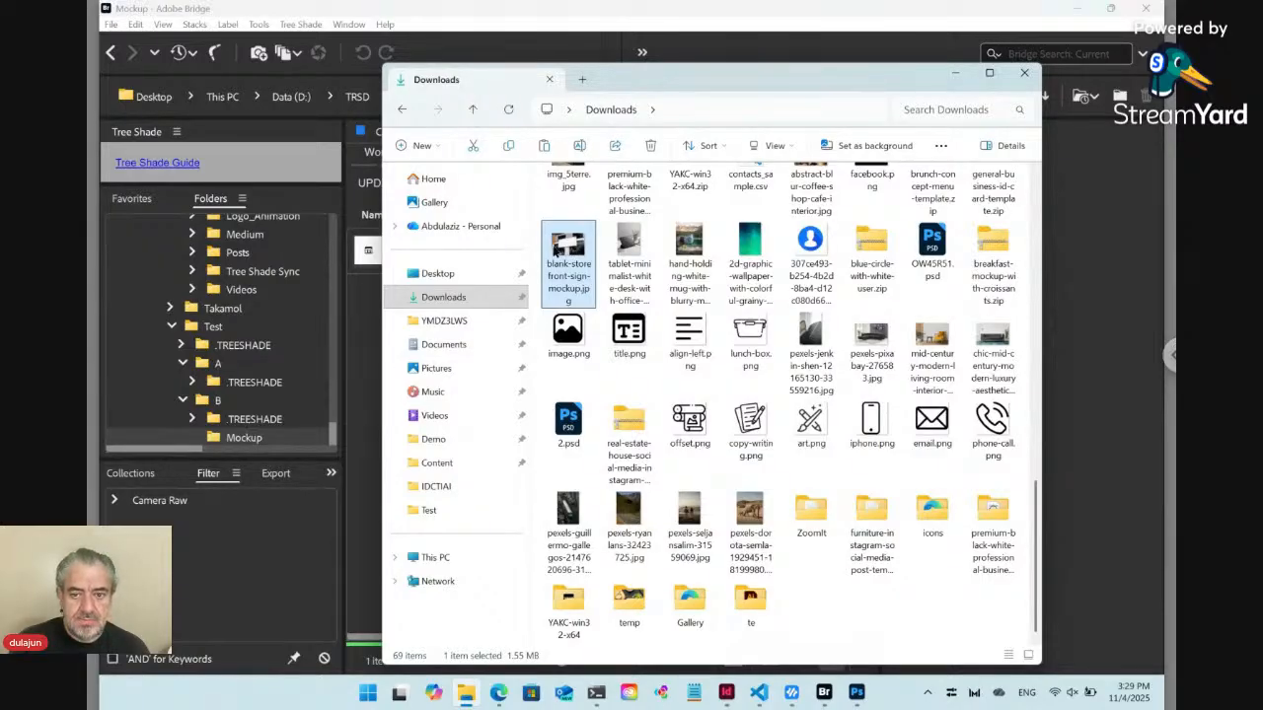
{"action": "left_click", "coordinate": [366, 357]}
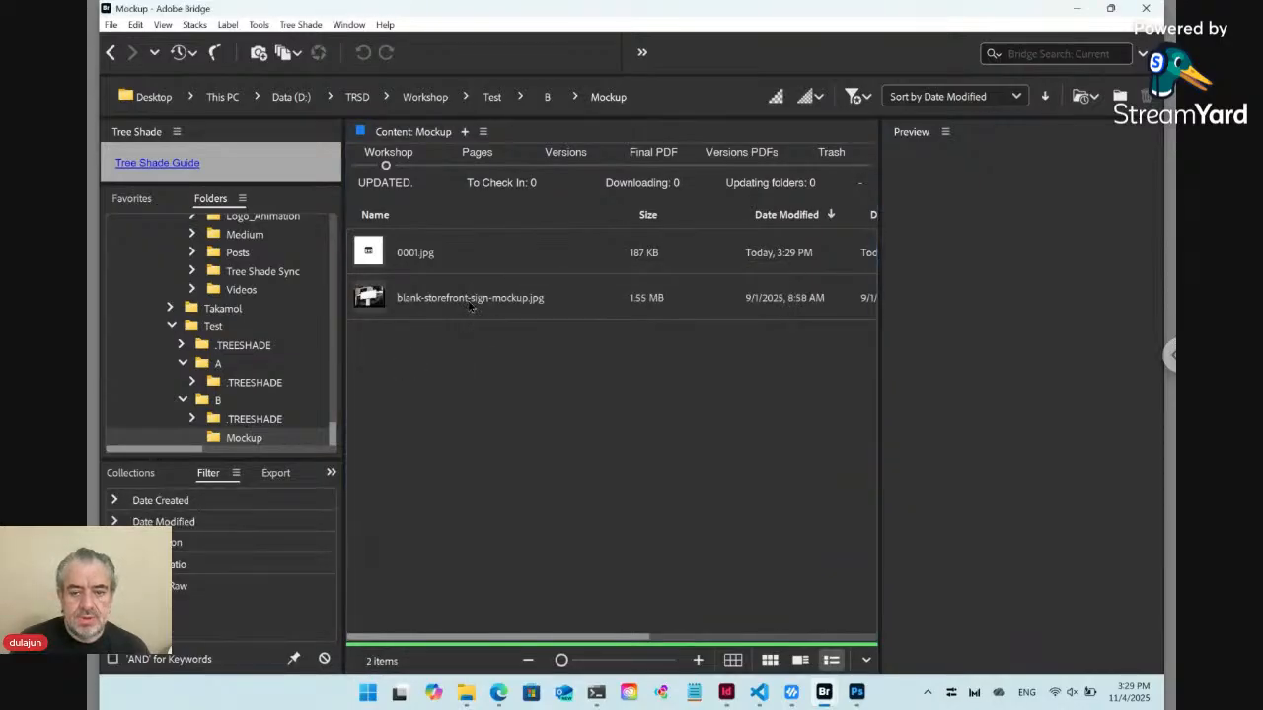
{"action": "left_click", "coordinate": [469, 304]}
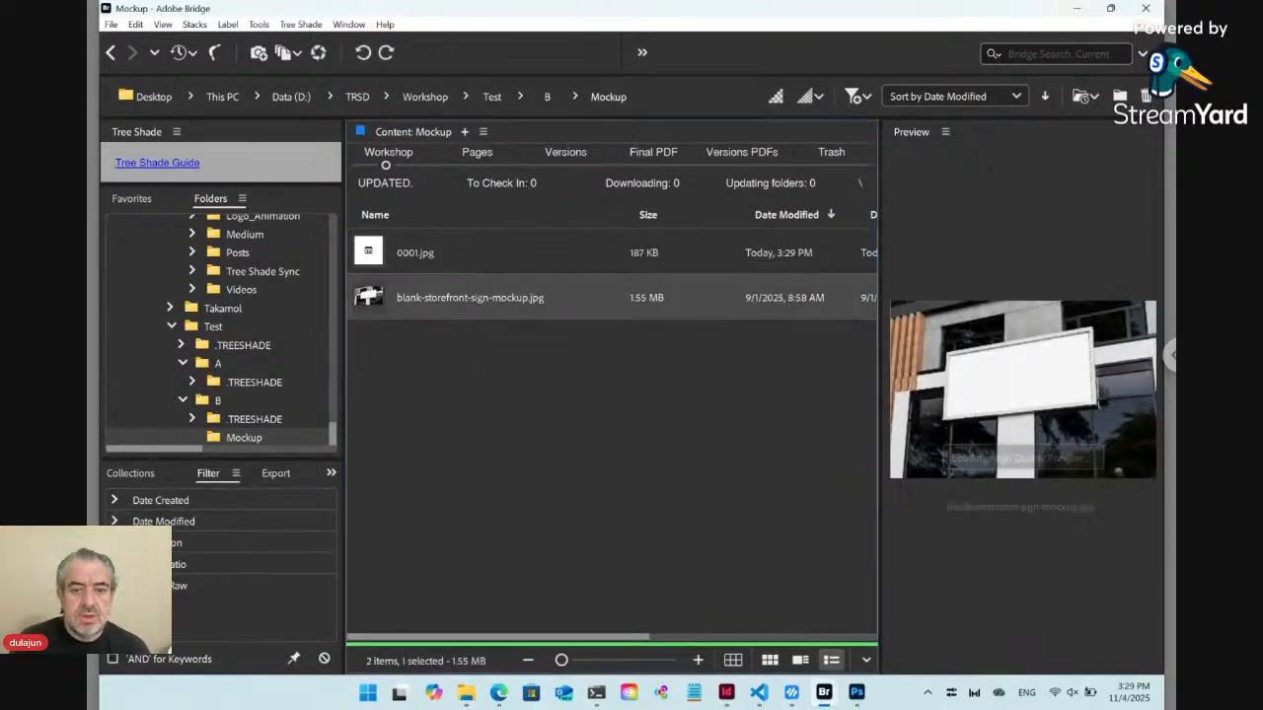
{"action": "left_click", "coordinate": [471, 298]}
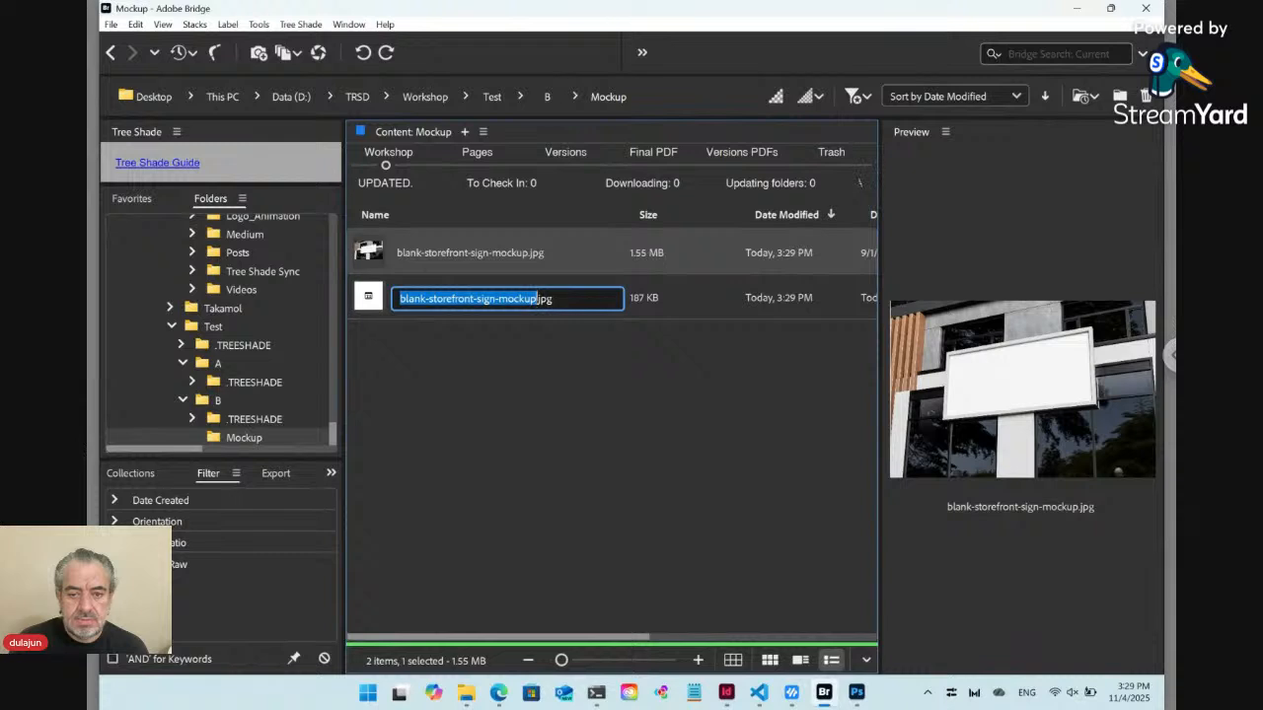
{"action": "type", "text": "0001"}
{"action": "key", "text": "Return"}
{"action": "left_click", "coordinate": [438, 255]}
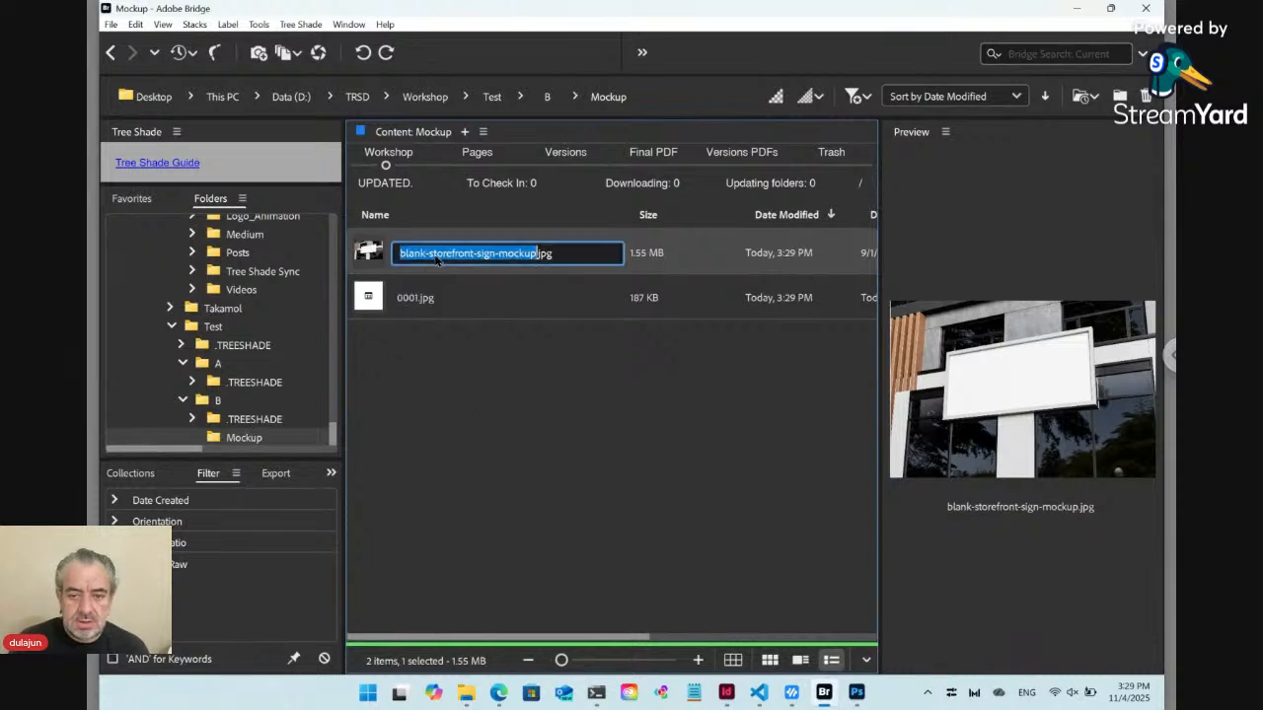
{"action": "left_click", "coordinate": [403, 255]}
{"action": "key", "text": "Escape"}
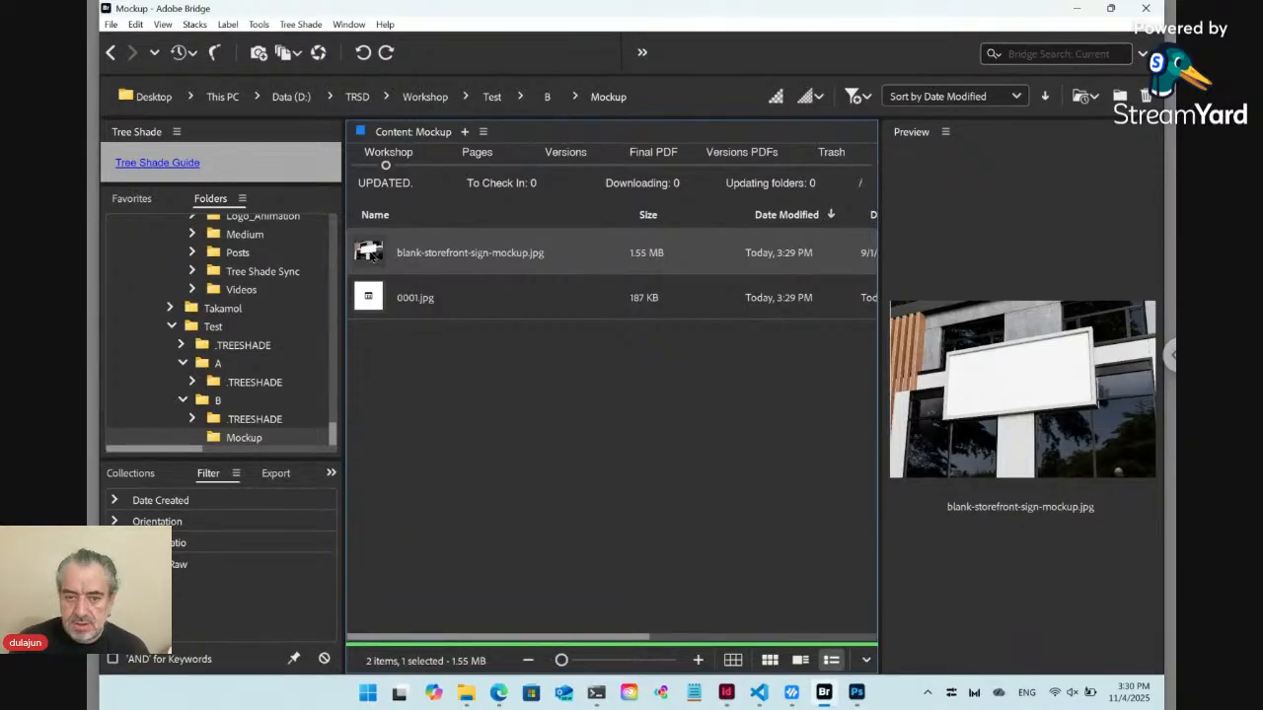
Open blank-storefront-sign-mockup.jpg from the Mockup folder in Photoshop.
{"action": "left_click_drag", "start_coordinate": [372, 256], "coordinate": [528, 281]}
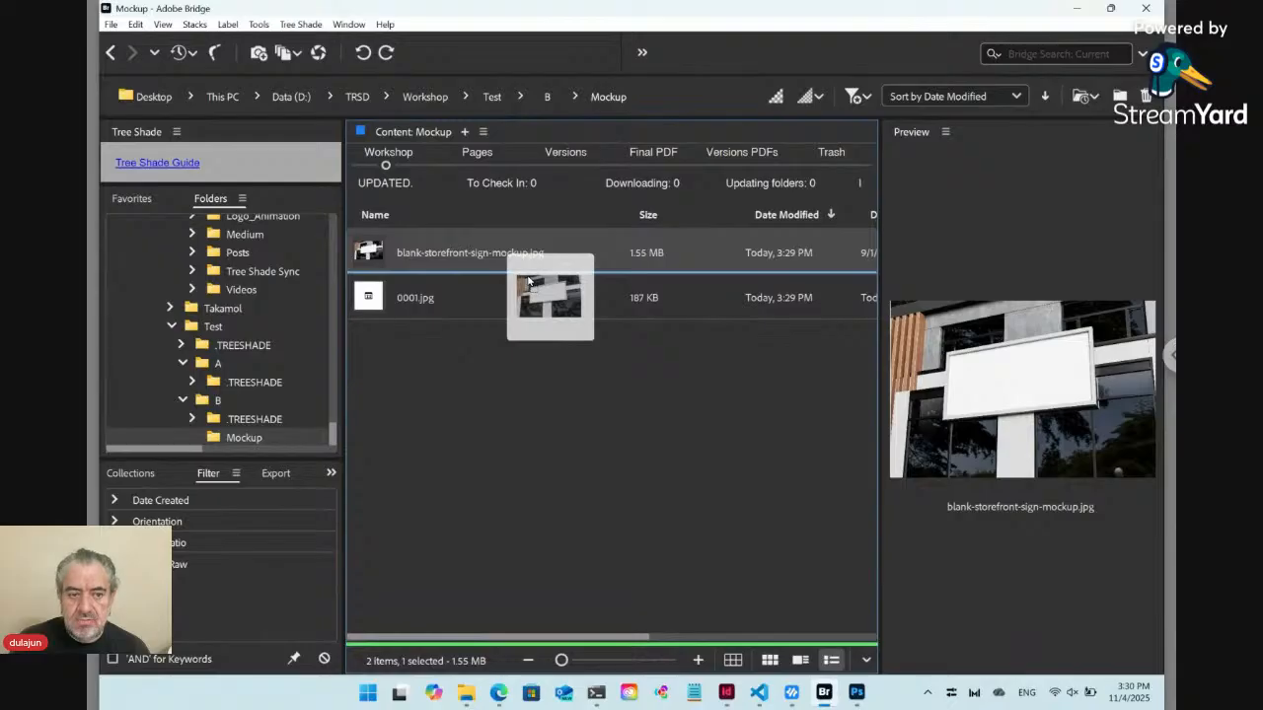
{"action": "key", "text": "alt+Tab"}
{"action": "key", "text": "alt+Tab"}
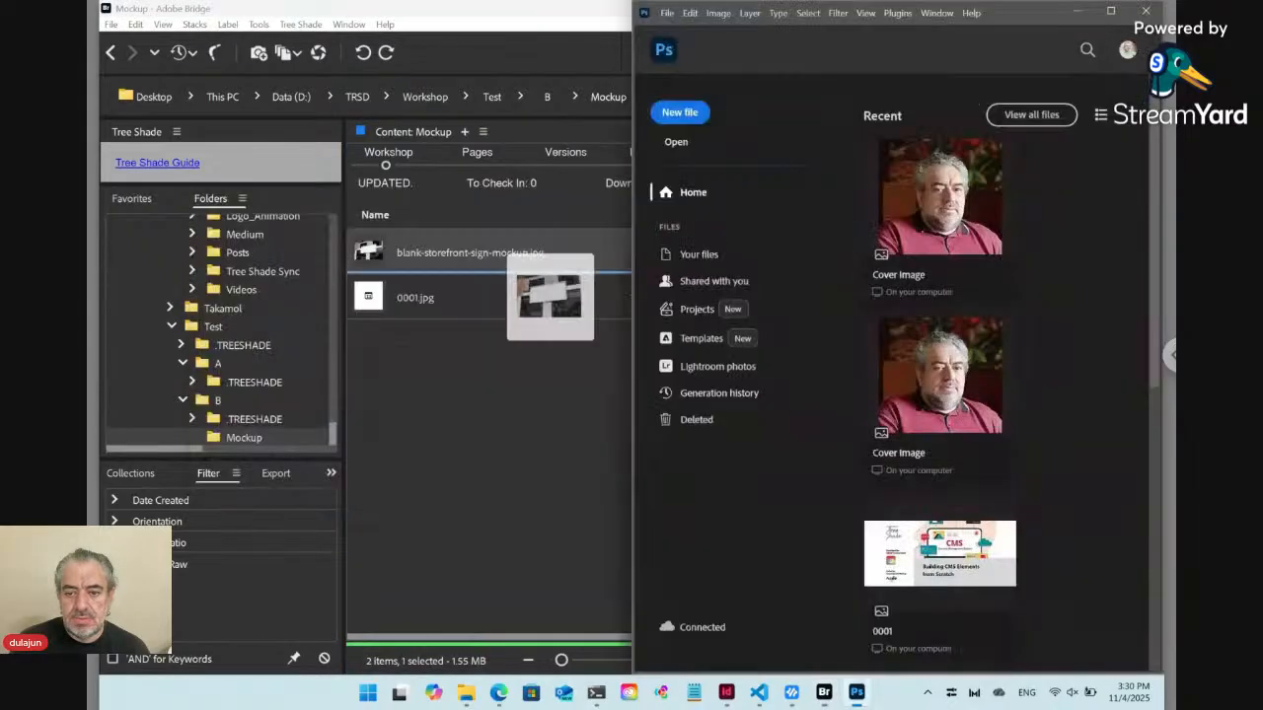
{"action": "left_click_drag", "start_coordinate": [528, 281], "coordinate": [807, 298]}
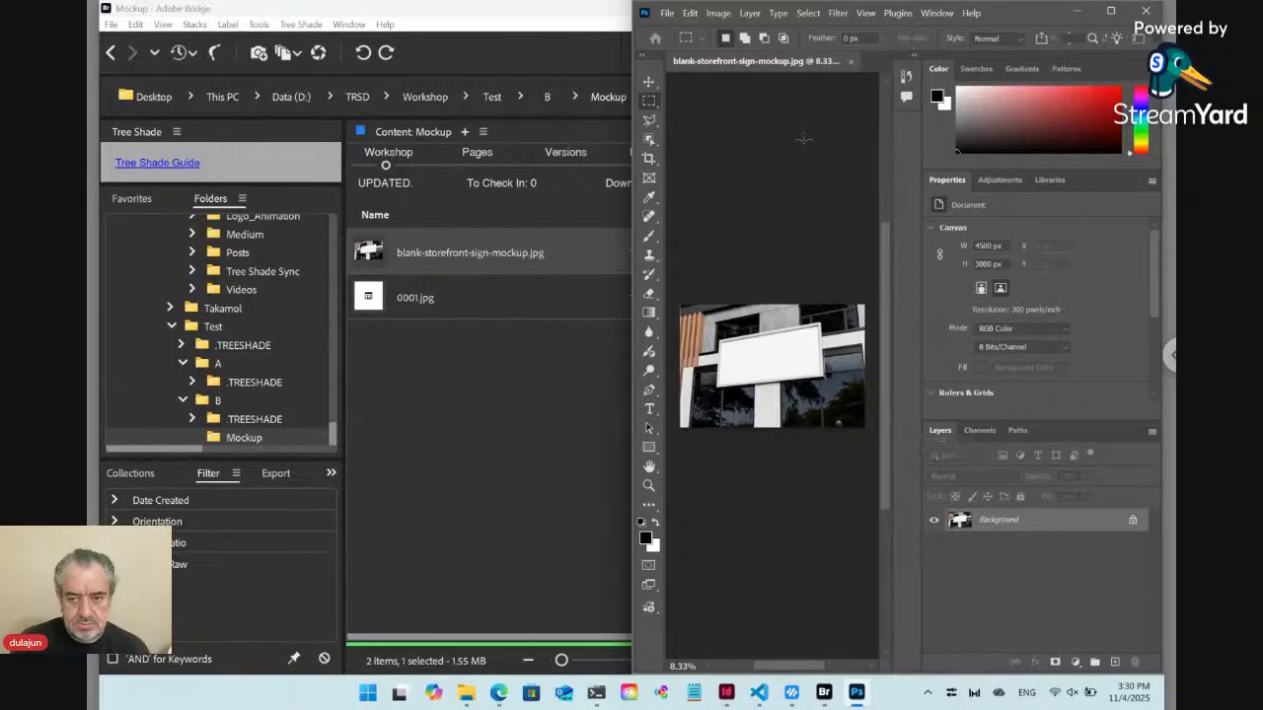
Save the storefront image in Photoshop format as blank-storefront-sign-mockup.psd in the Mockup folder, and close the document.
{"action": "key", "text": "ctrl+shift+s"}
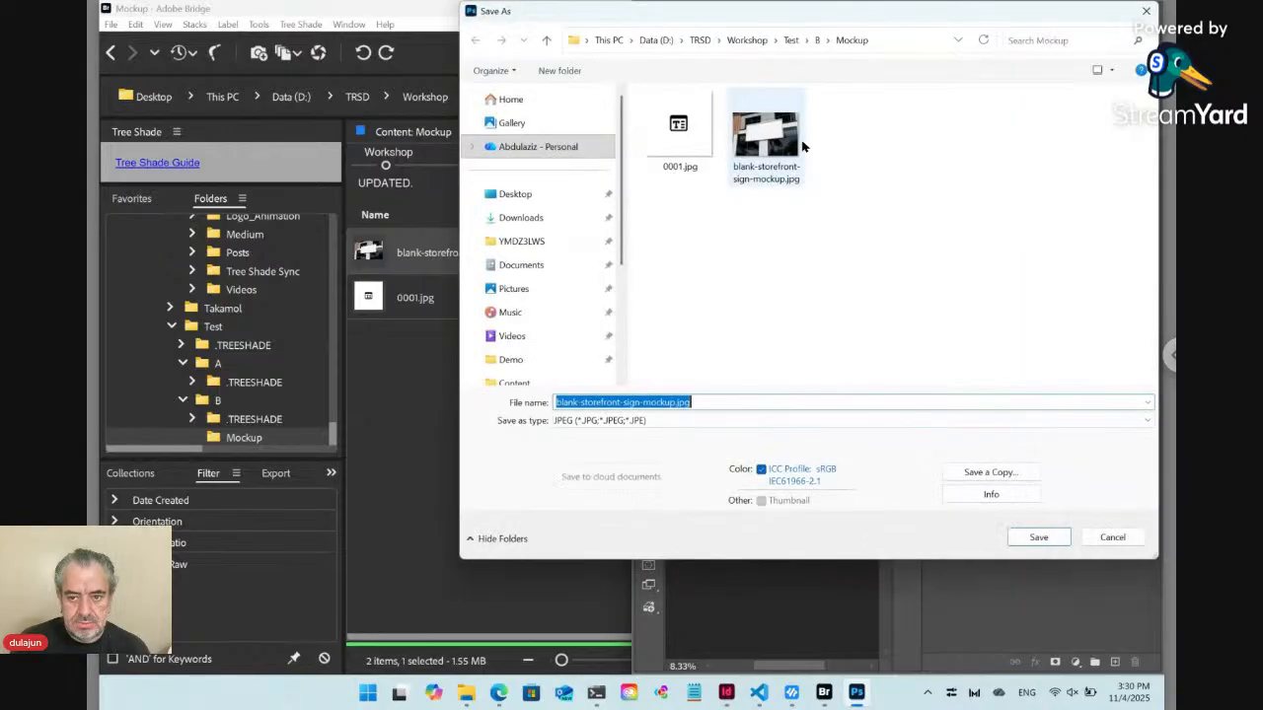
{"action": "left_click", "coordinate": [651, 421]}
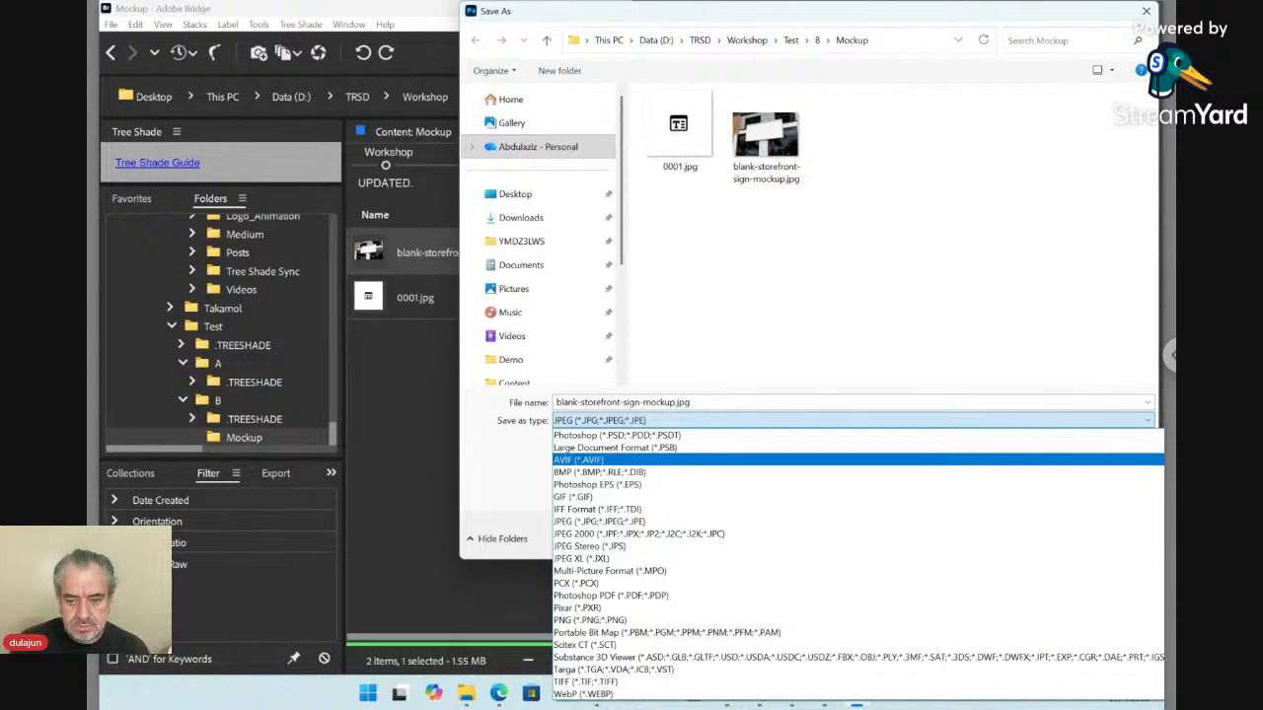
{"action": "left_click", "coordinate": [763, 435]}
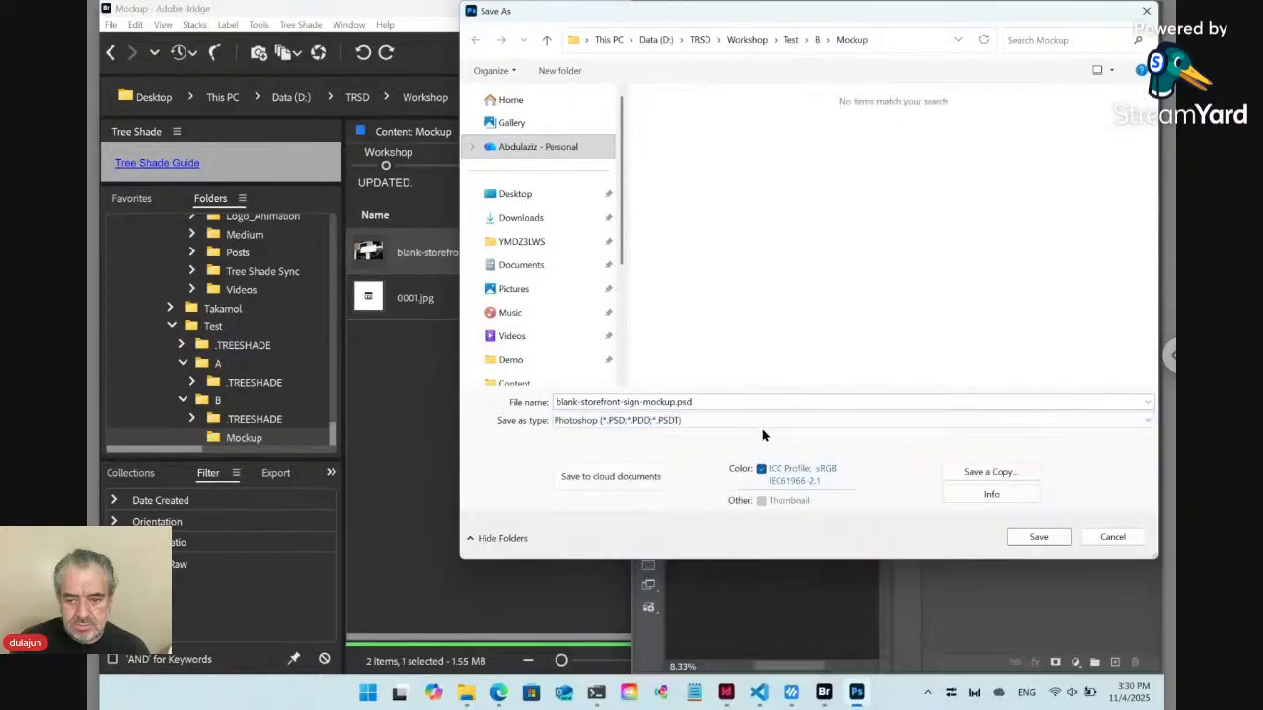
{"action": "left_click", "coordinate": [1039, 537]}
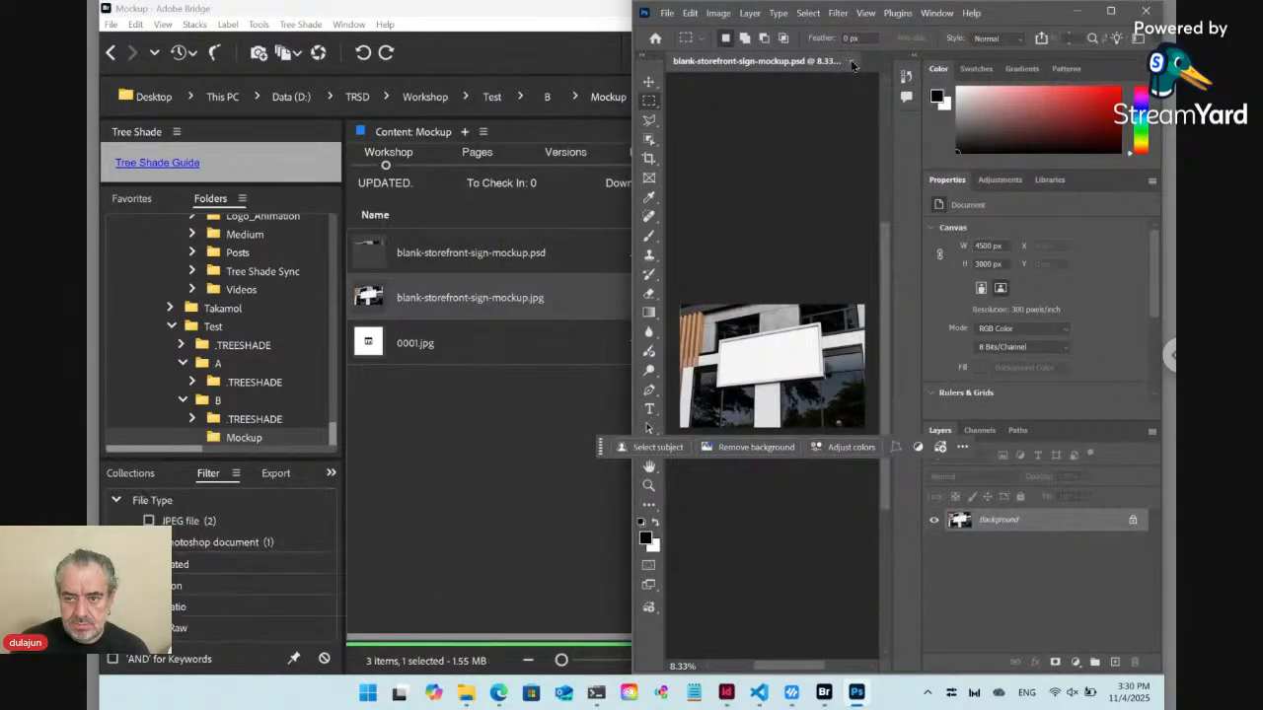
{"action": "left_click", "coordinate": [853, 61]}
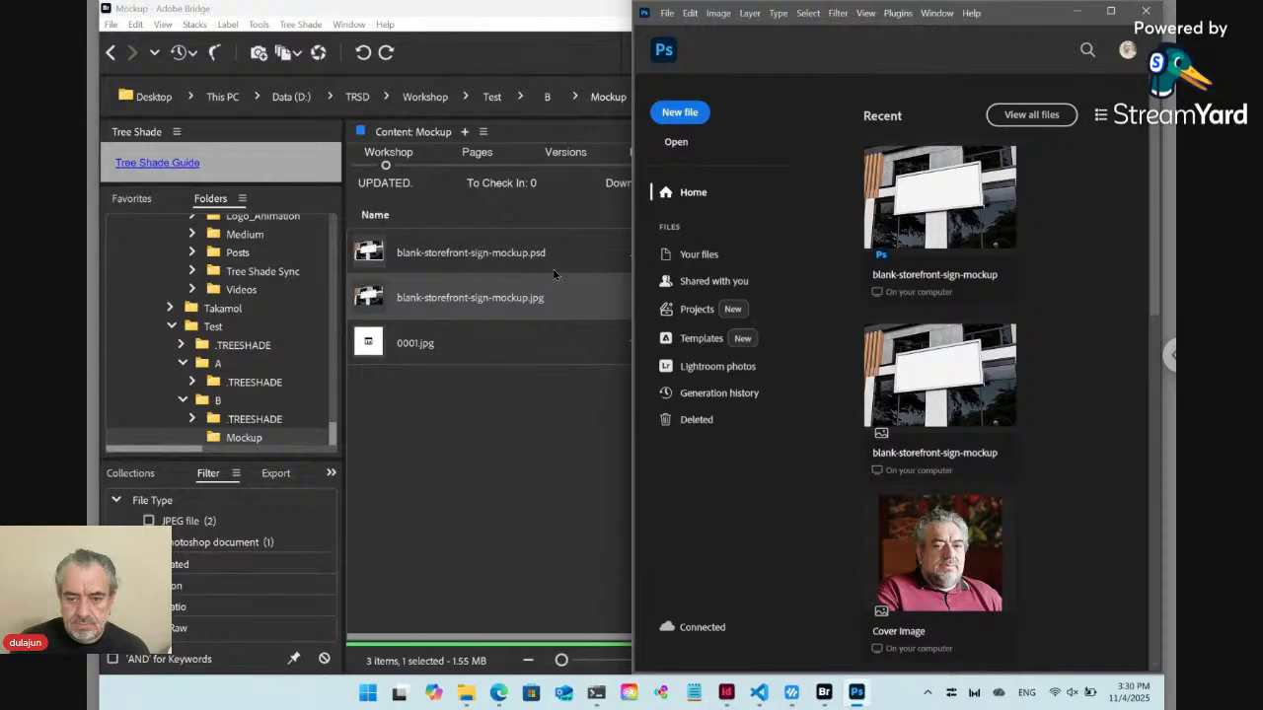
Switch to Bridge and move blank-storefront-sign-mockup.jpg to the Tree Shade trash.
{"action": "left_click", "coordinate": [507, 485]}
{"action": "left_click", "coordinate": [495, 300]}
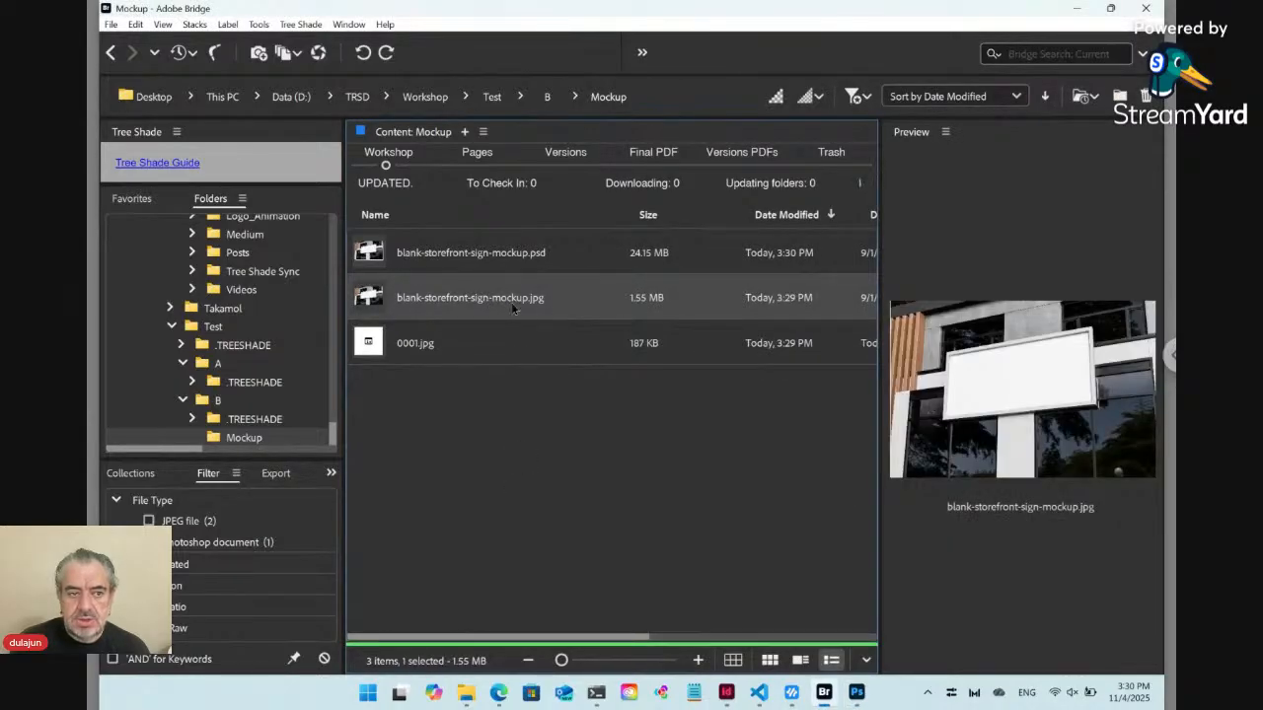
{"action": "left_click", "coordinate": [301, 24]}
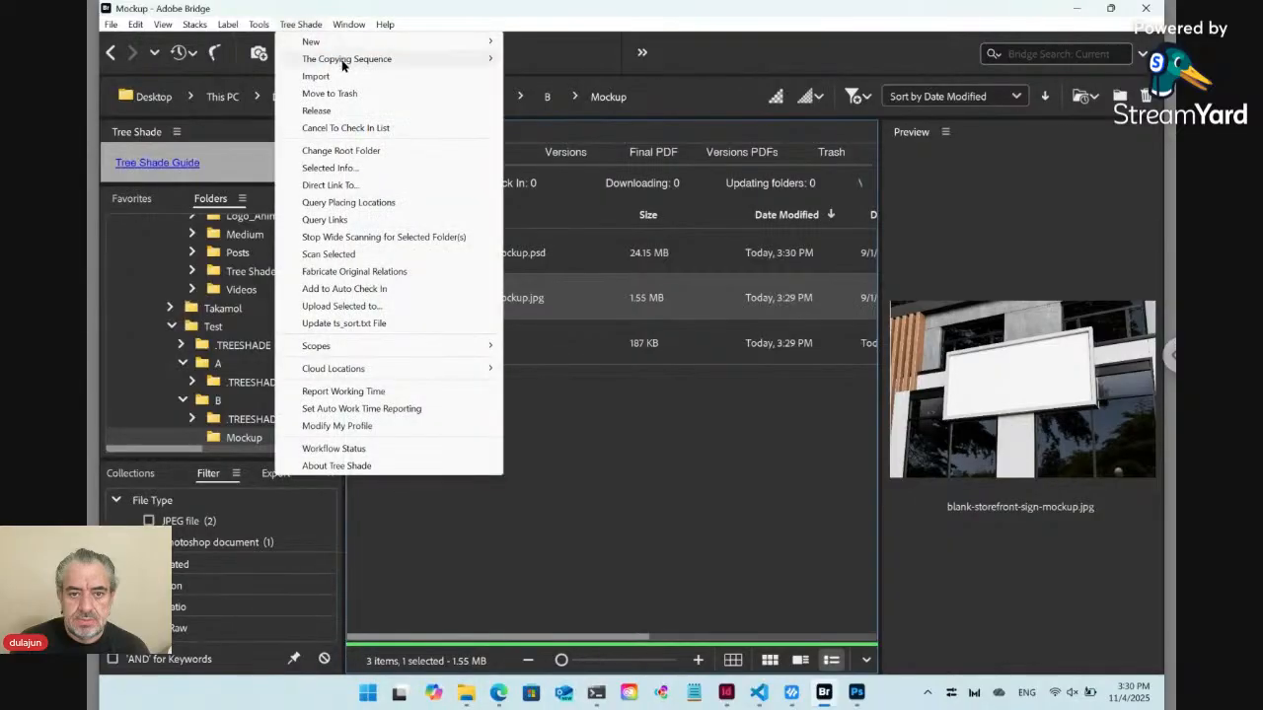
{"action": "left_click", "coordinate": [348, 96]}
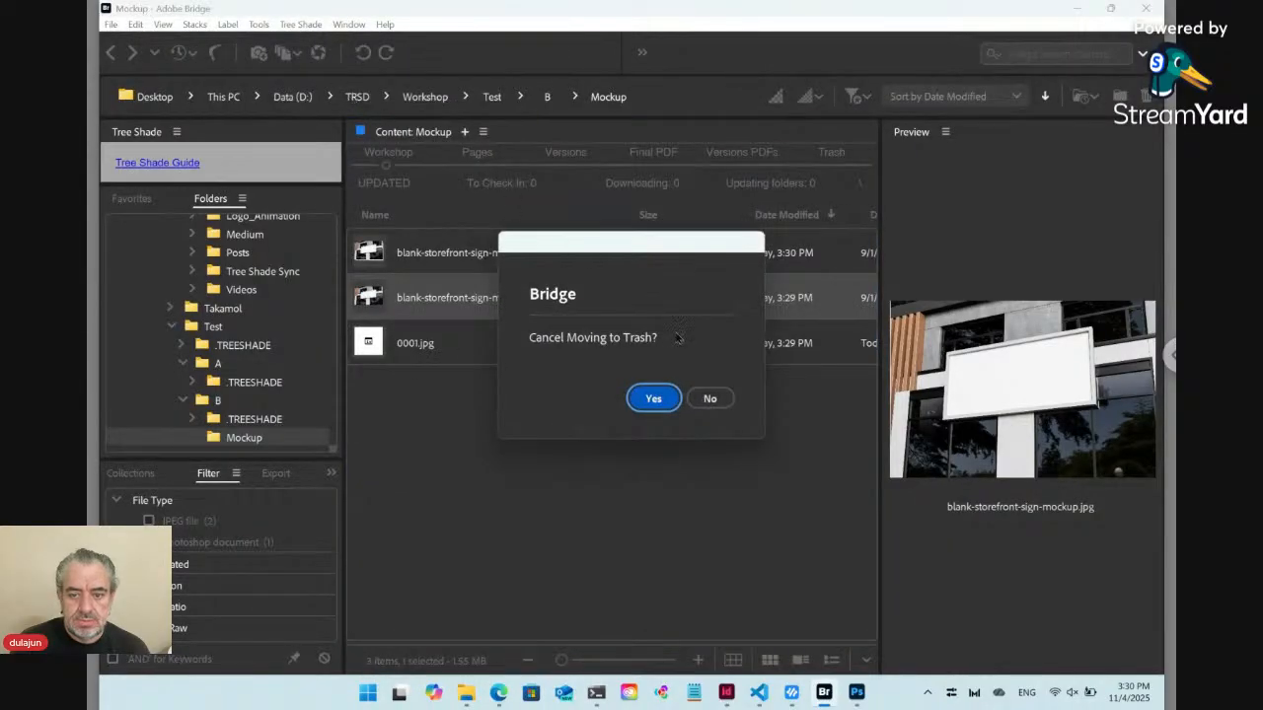
{"action": "left_click", "coordinate": [710, 398]}
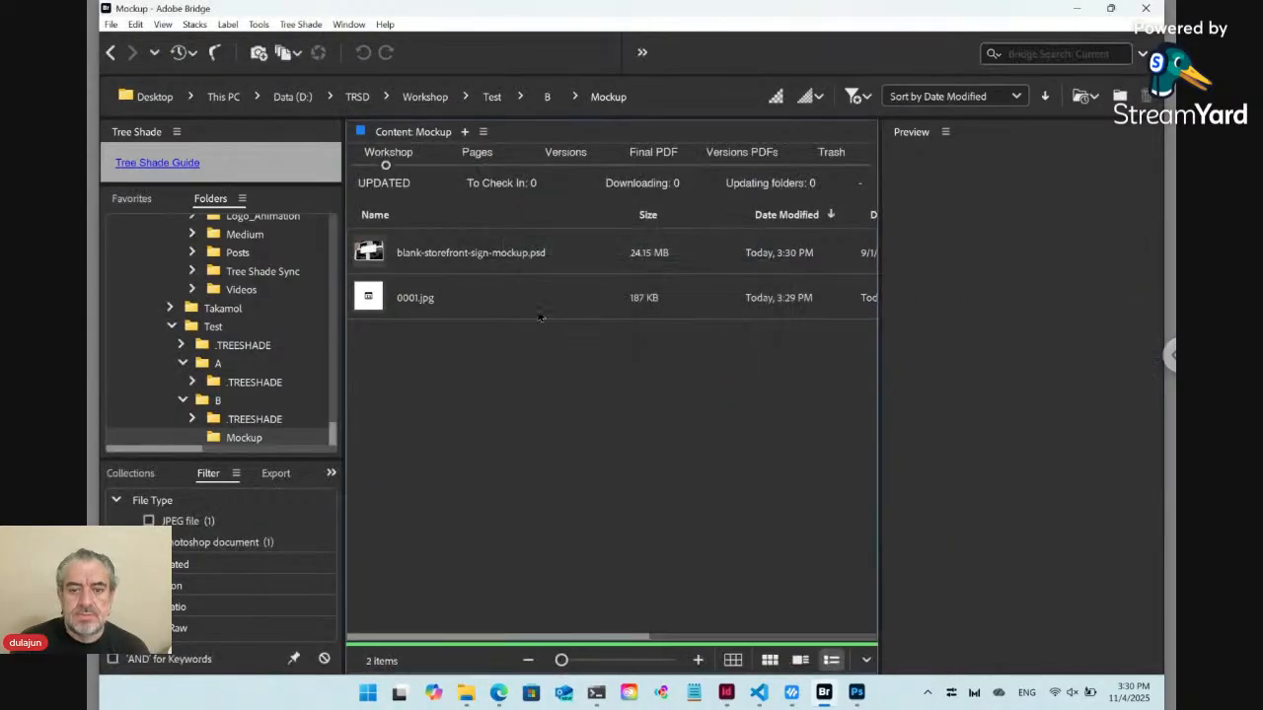
Rename the storefront mockup PSD as sign ts_update_png.psd.
{"action": "left_click", "coordinate": [445, 258]}
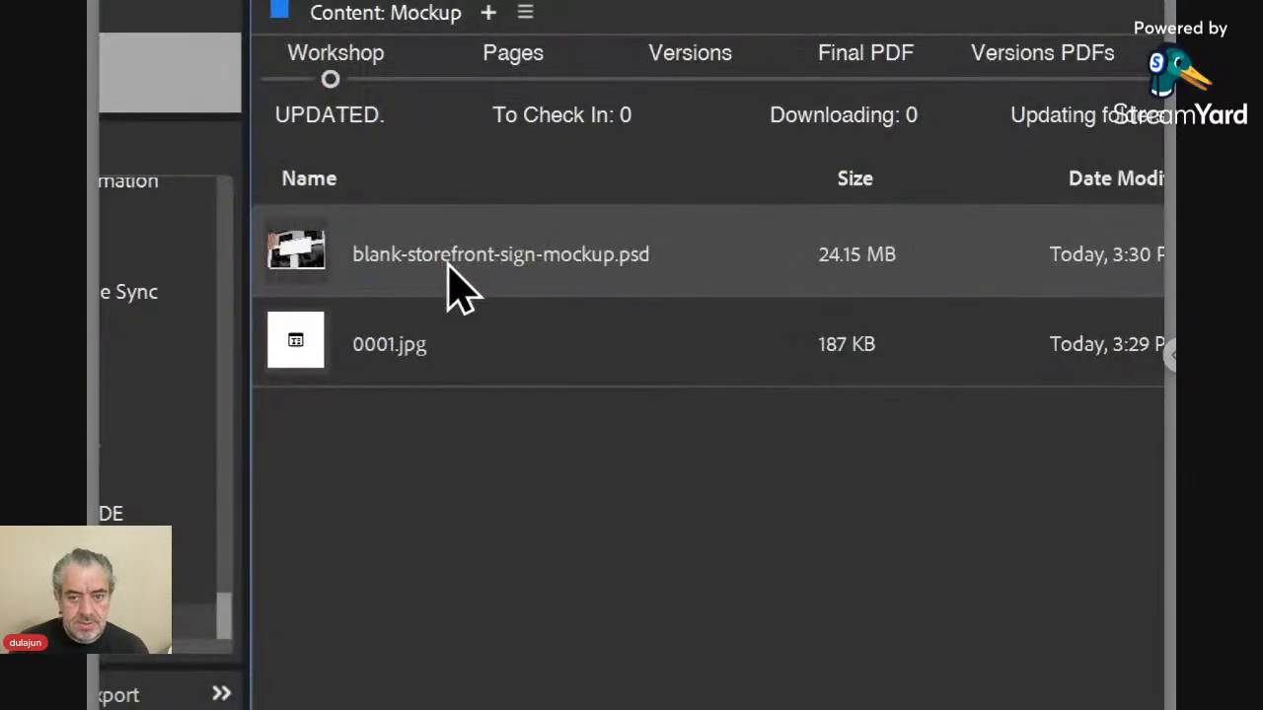
{"action": "left_click", "coordinate": [444, 255]}
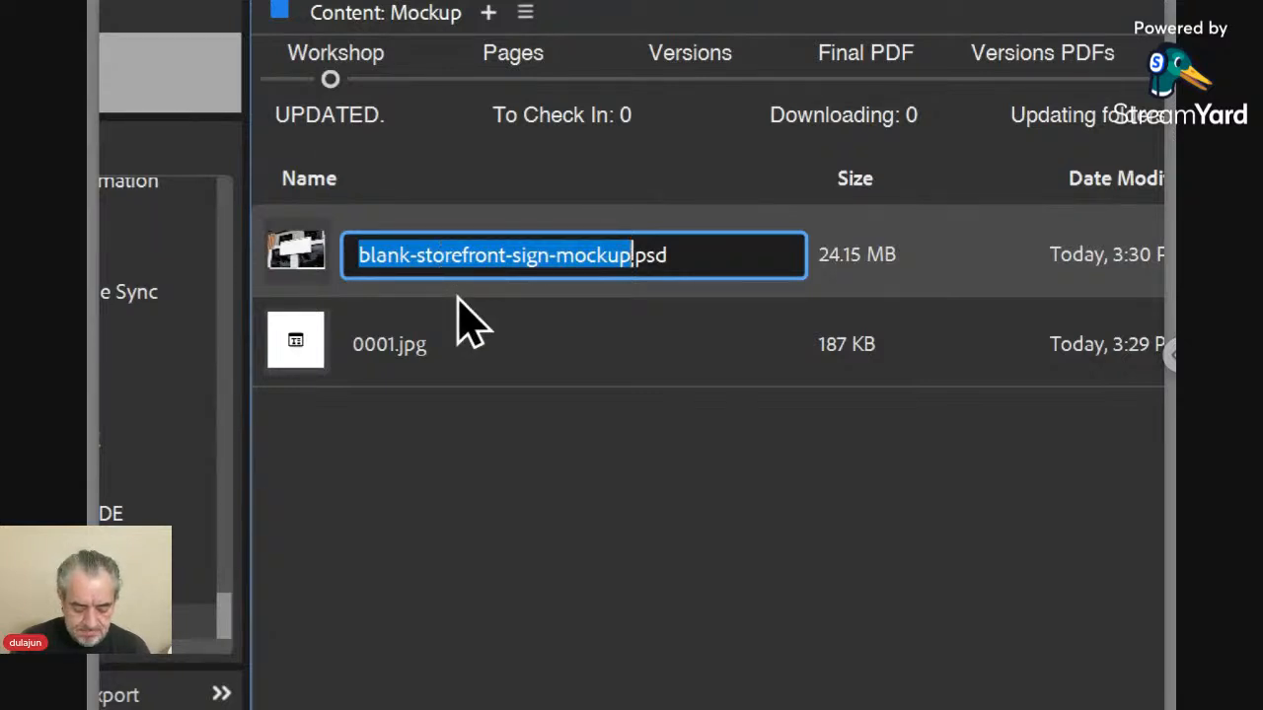
{"action": "type", "text": "sign "}
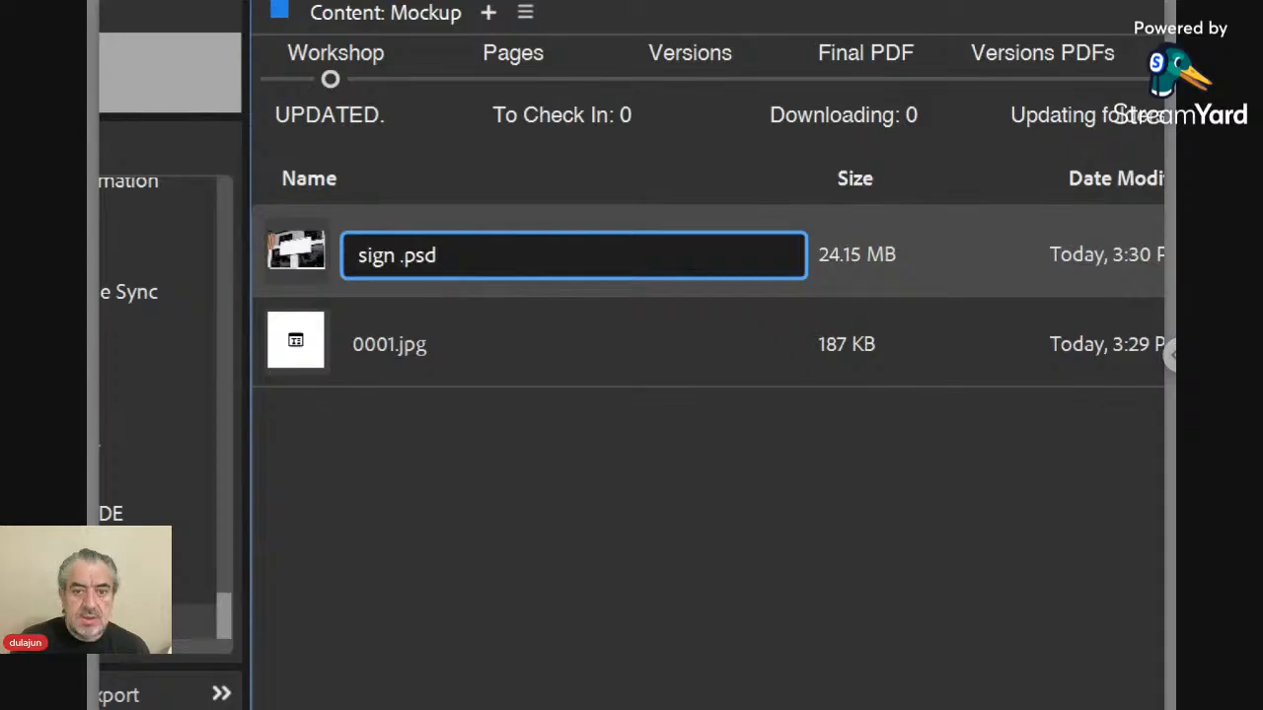
{"action": "type", "text": "ts"}
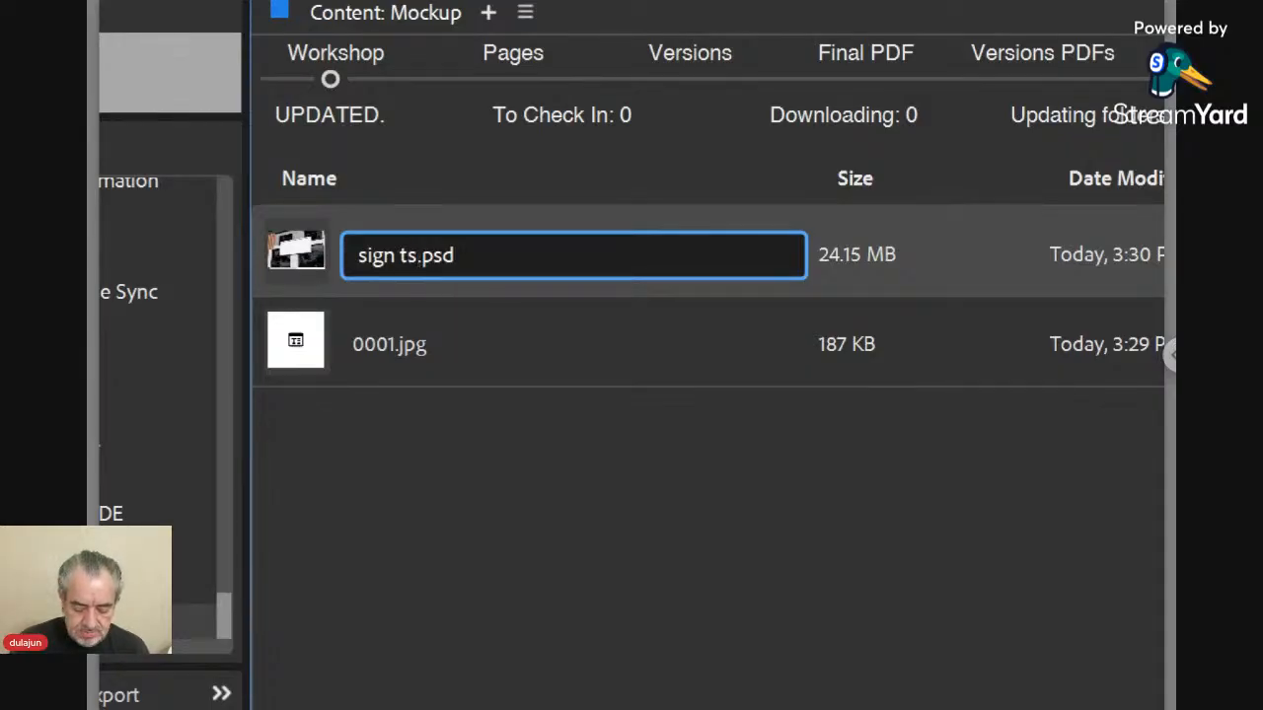
{"action": "type", "text": "_"}
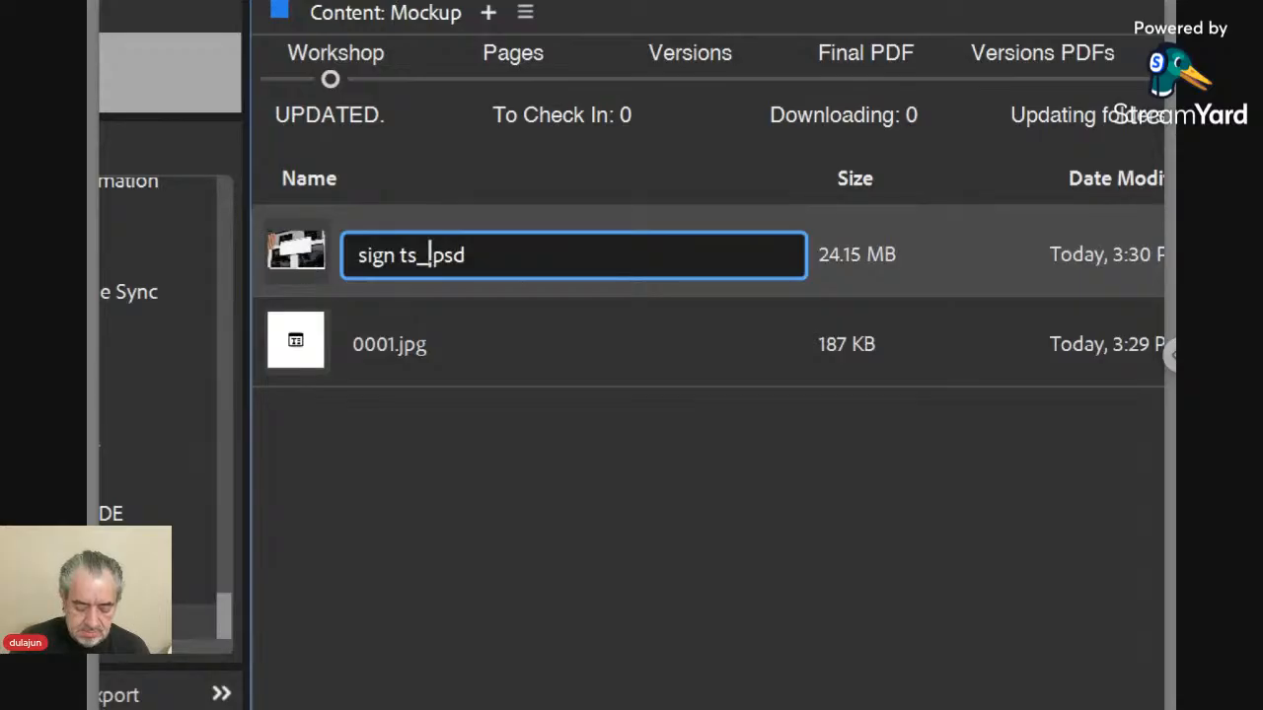
{"action": "type", "text": "update"}
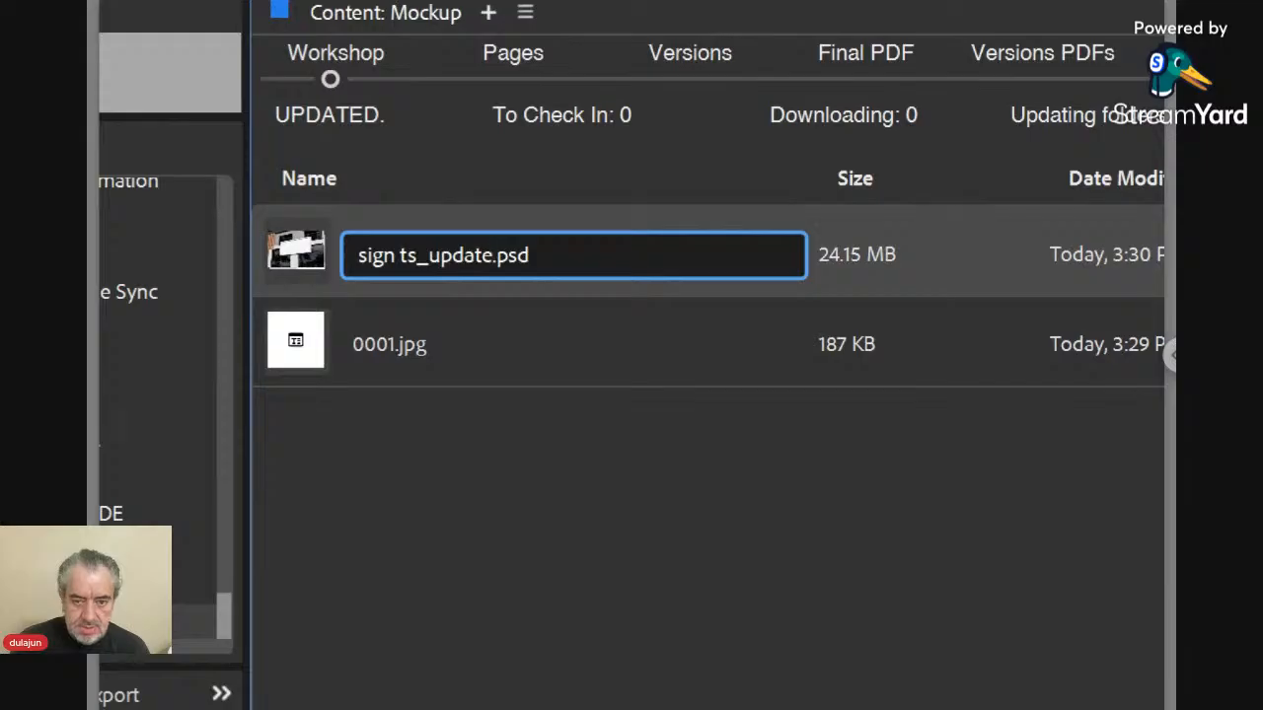
{"action": "type", "text": "_"}
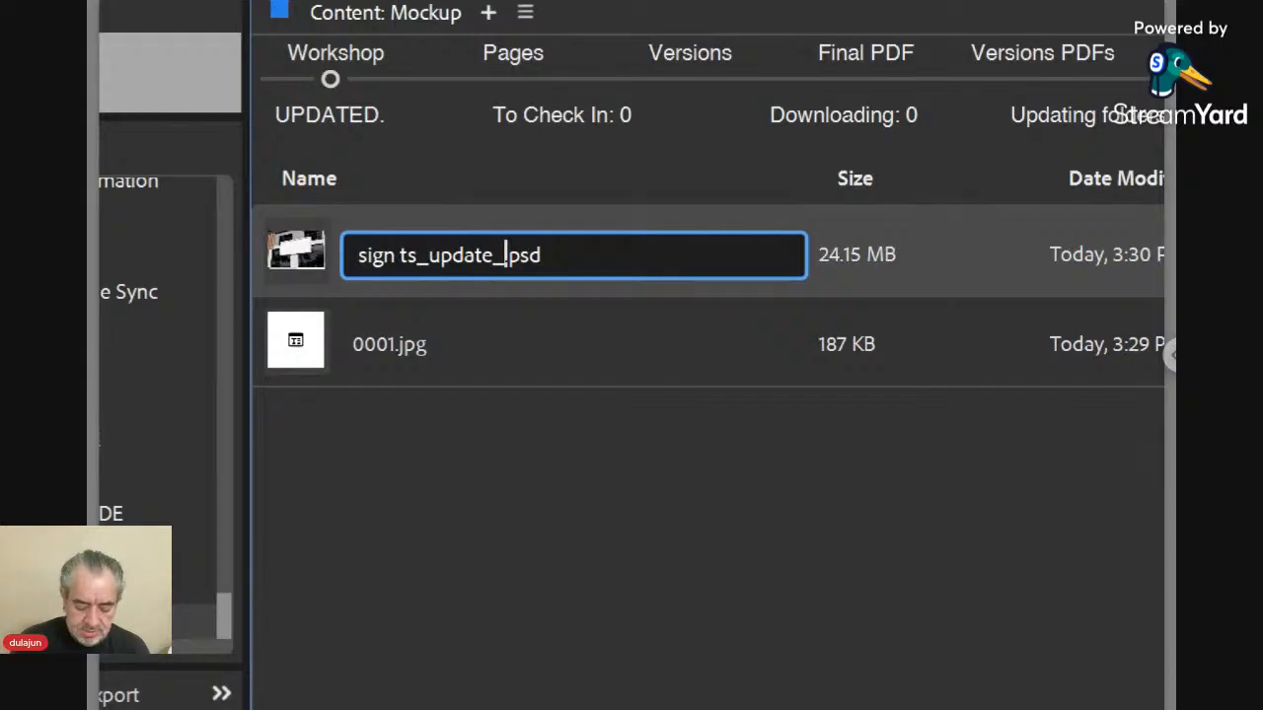
{"action": "type", "text": "png"}
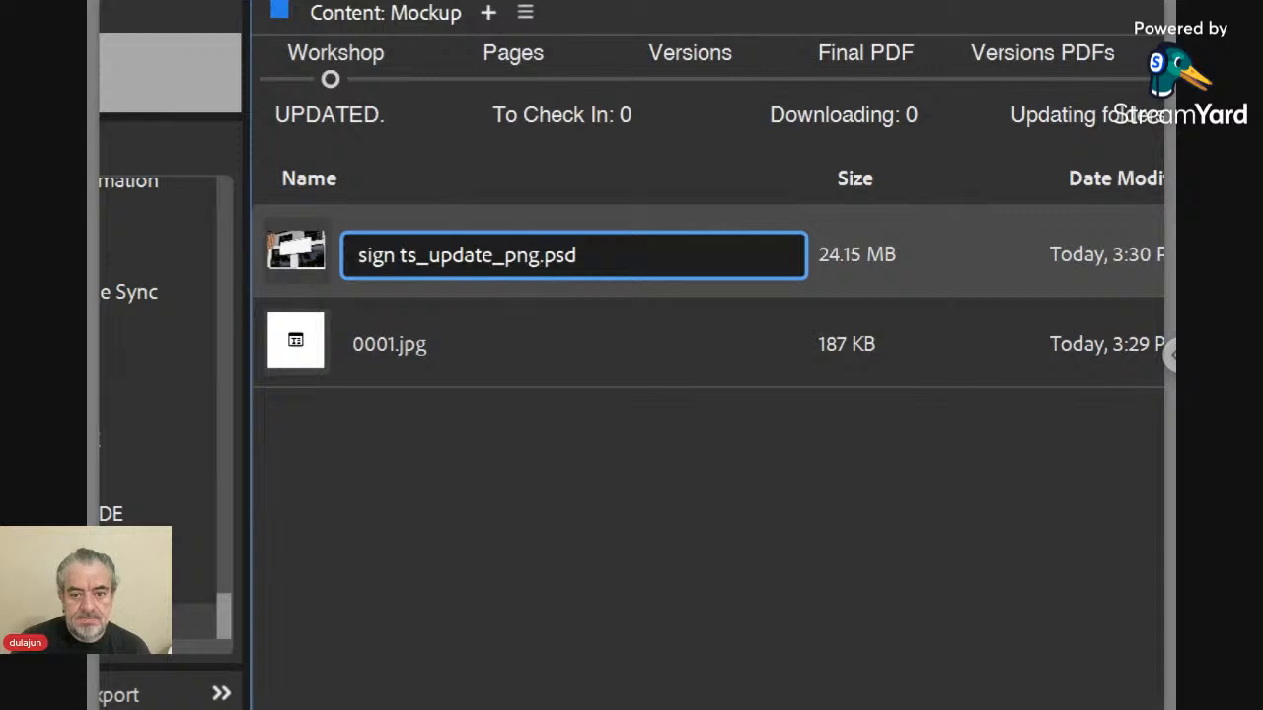
{"action": "key", "text": "Return"}
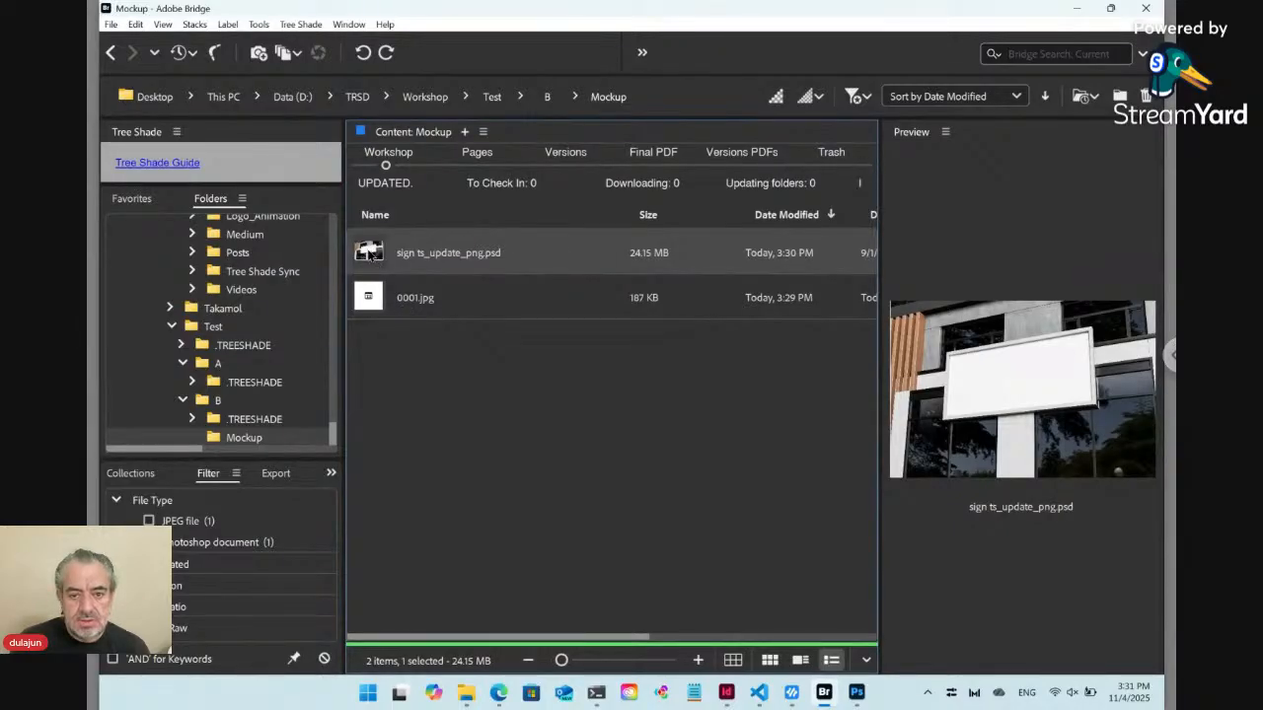
Open sign ts_update_png.psd from the Mockup folder in Photoshop and maximize the Photoshop window.
{"action": "left_click_drag", "start_coordinate": [369, 253], "coordinate": [774, 406]}
{"action": "key", "text": "alt+Tab"}
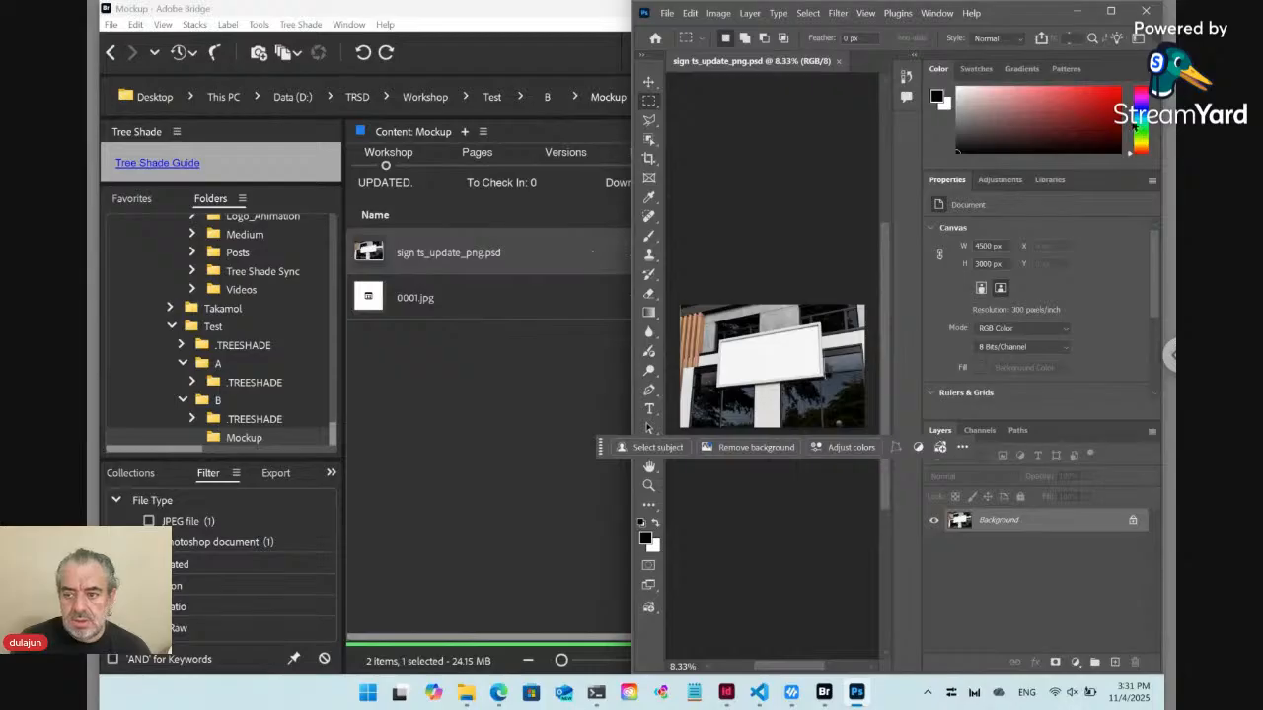
{"action": "left_click", "coordinate": [1111, 11]}
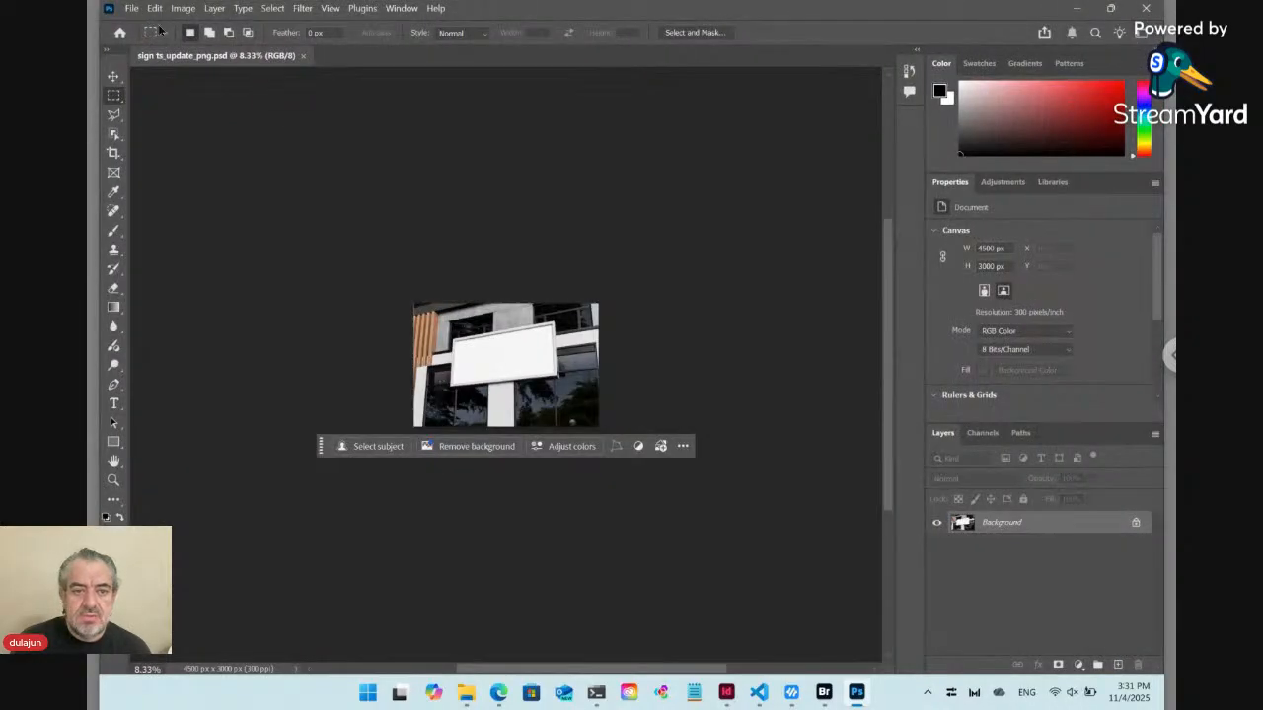
Place 0001.jpg from the Mockup folder as a linked image in the storefront mockup.
{"action": "left_click", "coordinate": [131, 8]}
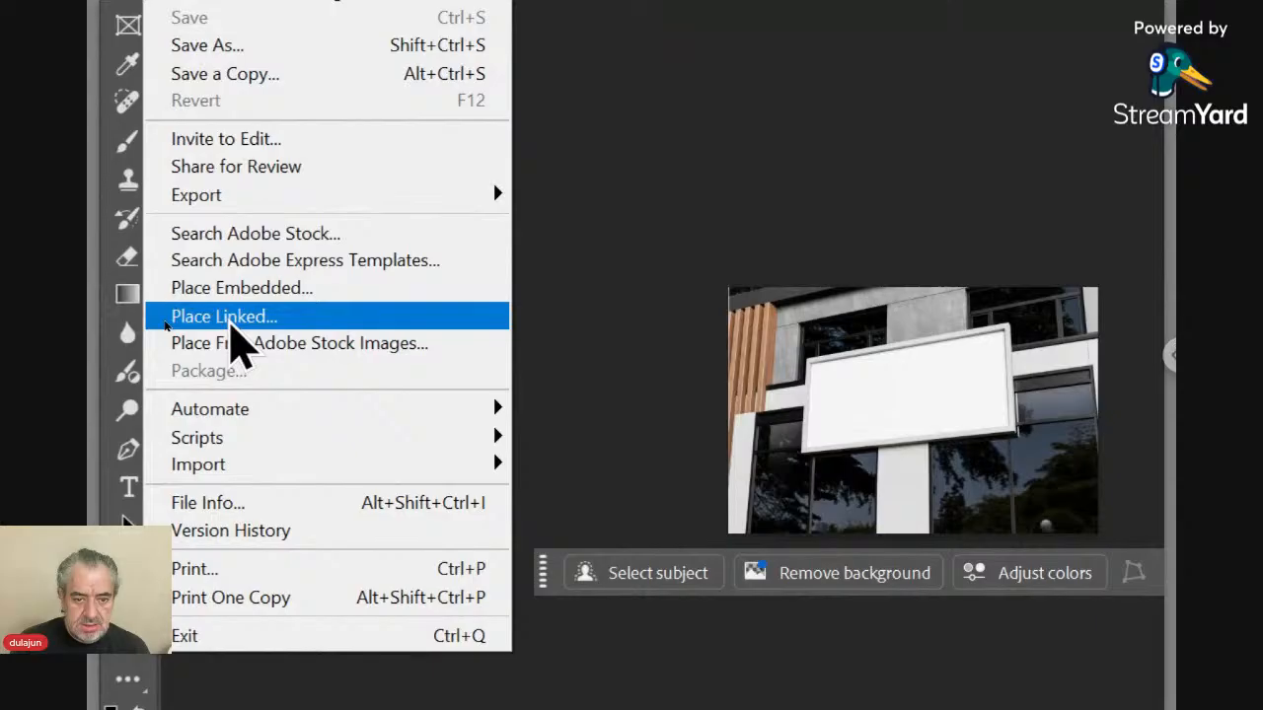
{"action": "left_click", "coordinate": [231, 318]}
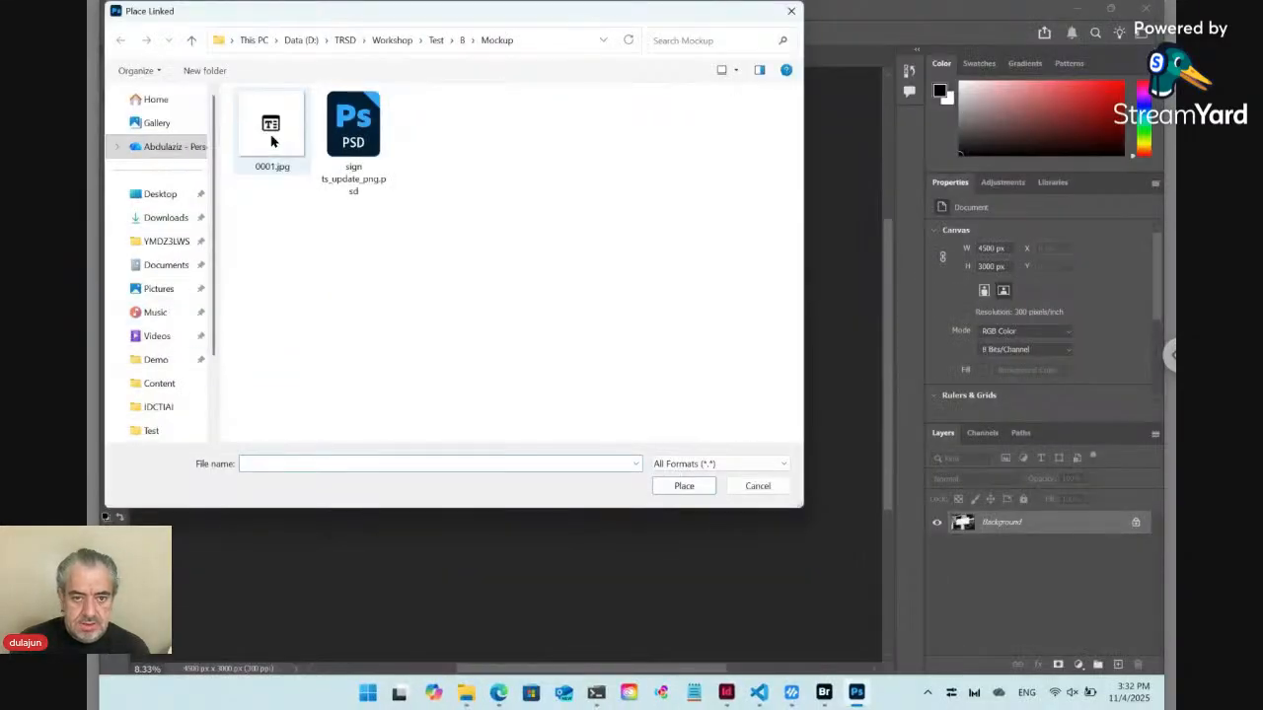
{"action": "left_click", "coordinate": [270, 138]}
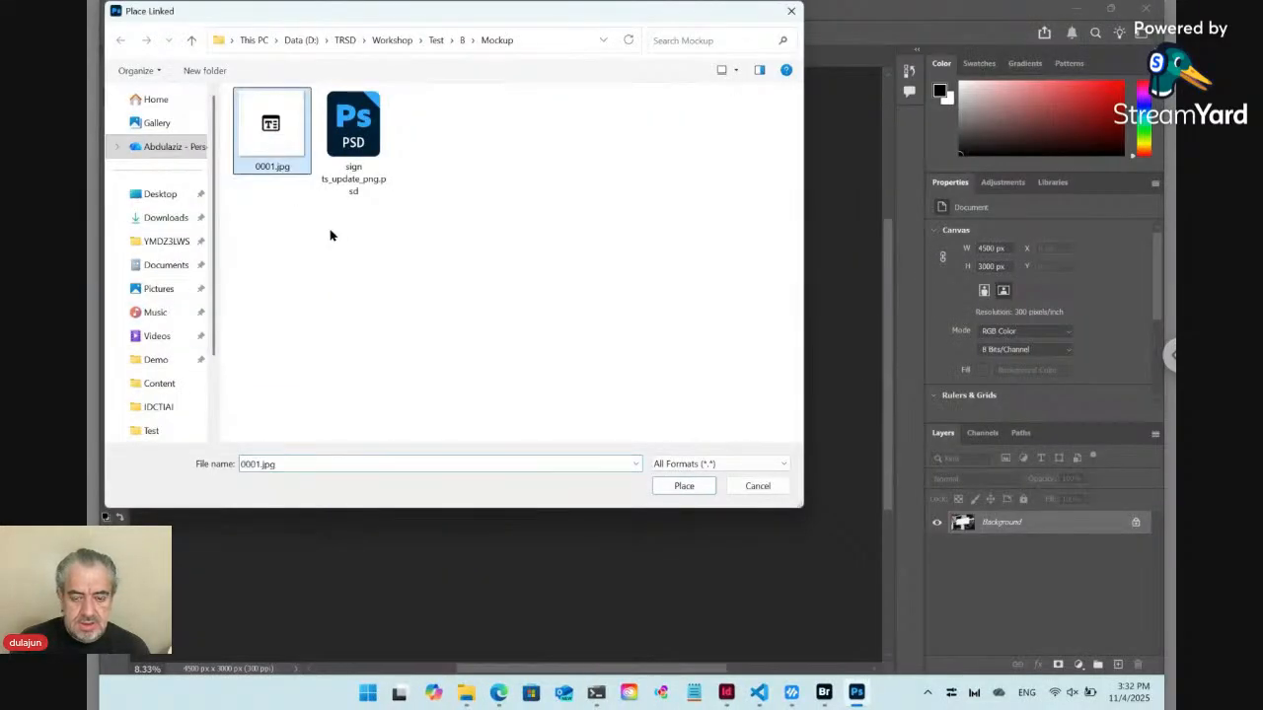
{"action": "left_click", "coordinate": [707, 483]}
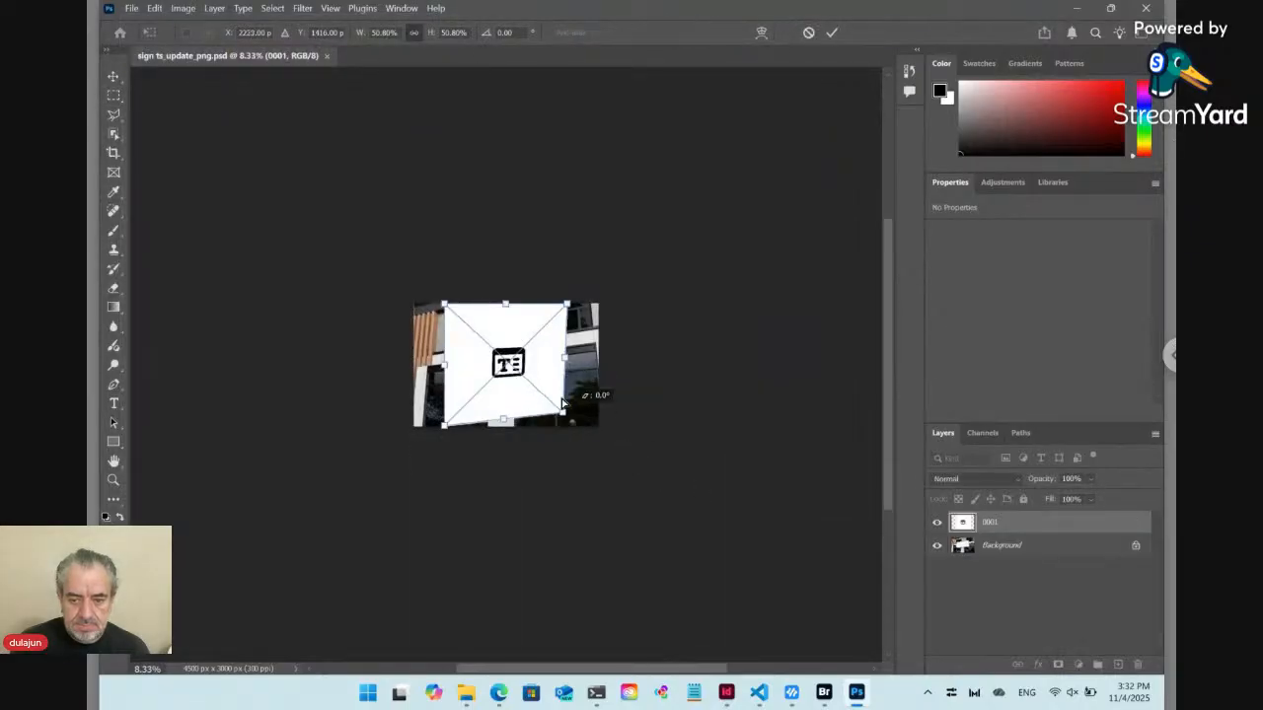
Distort the corners of the placed 0001 image to match the blank storefront sign's perspective and commit the transform.
{"action": "left_click_drag", "start_coordinate": [563, 404], "coordinate": [566, 367]}
{"action": "left_click_drag", "start_coordinate": [444, 425], "coordinate": [447, 392]}
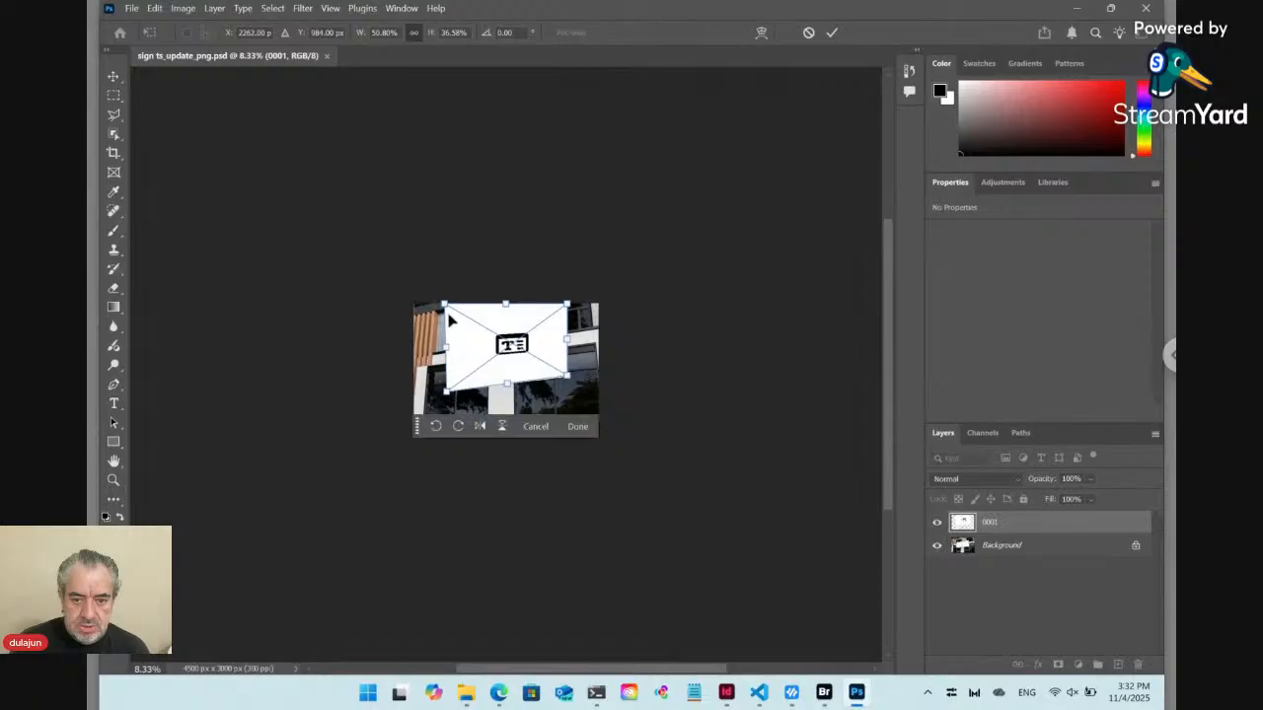
{"action": "mouse_move", "coordinate": [450, 319]}
{"action": "left_mouse_down"}
{"action": "mouse_move", "coordinate": [464, 365]}
{"action": "mouse_move", "coordinate": [451, 343]}
{"action": "left_mouse_up"}
{"action": "left_click_drag", "start_coordinate": [566, 307], "coordinate": [552, 327]}
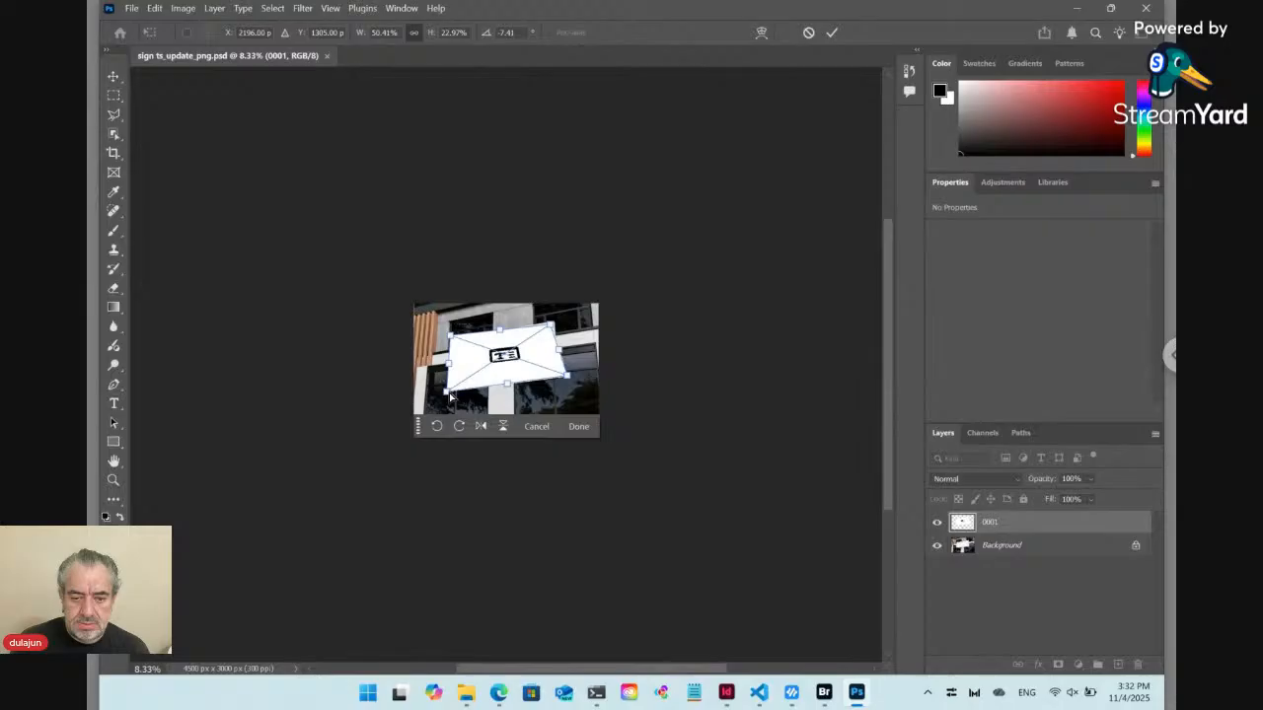
{"action": "left_click_drag", "start_coordinate": [448, 393], "coordinate": [455, 343]}
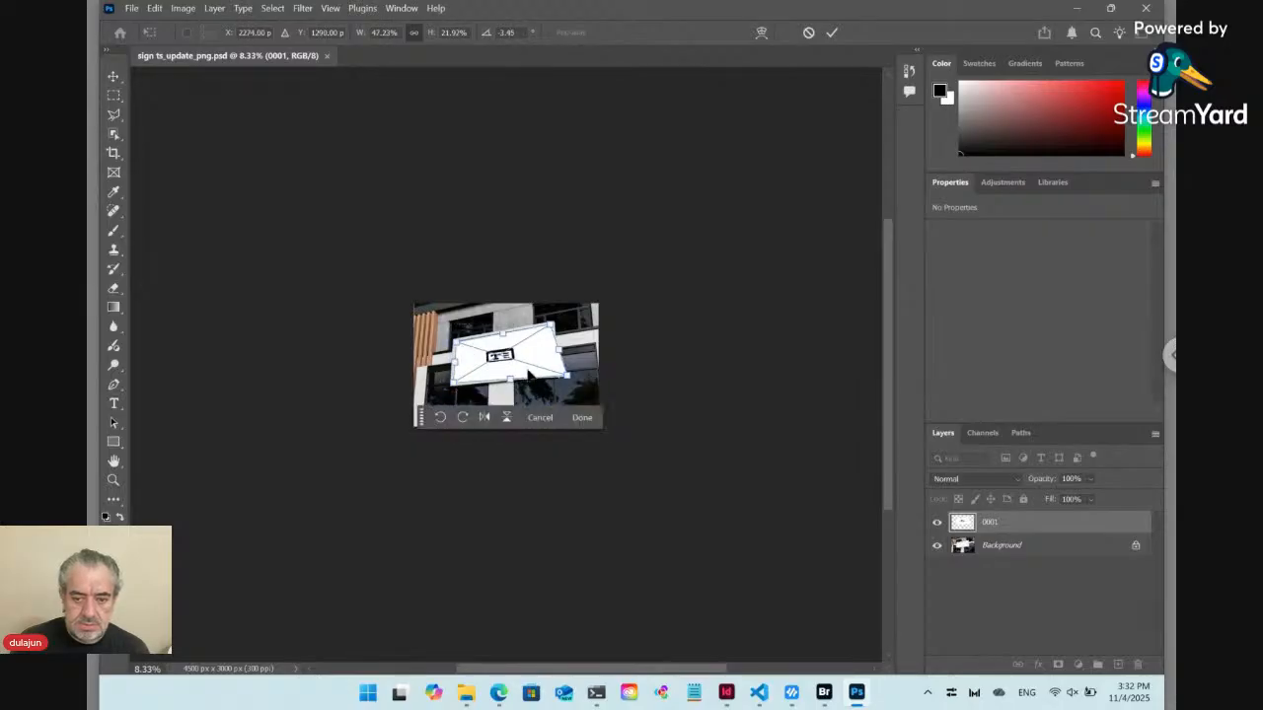
{"action": "left_click_drag", "start_coordinate": [564, 378], "coordinate": [551, 380]}
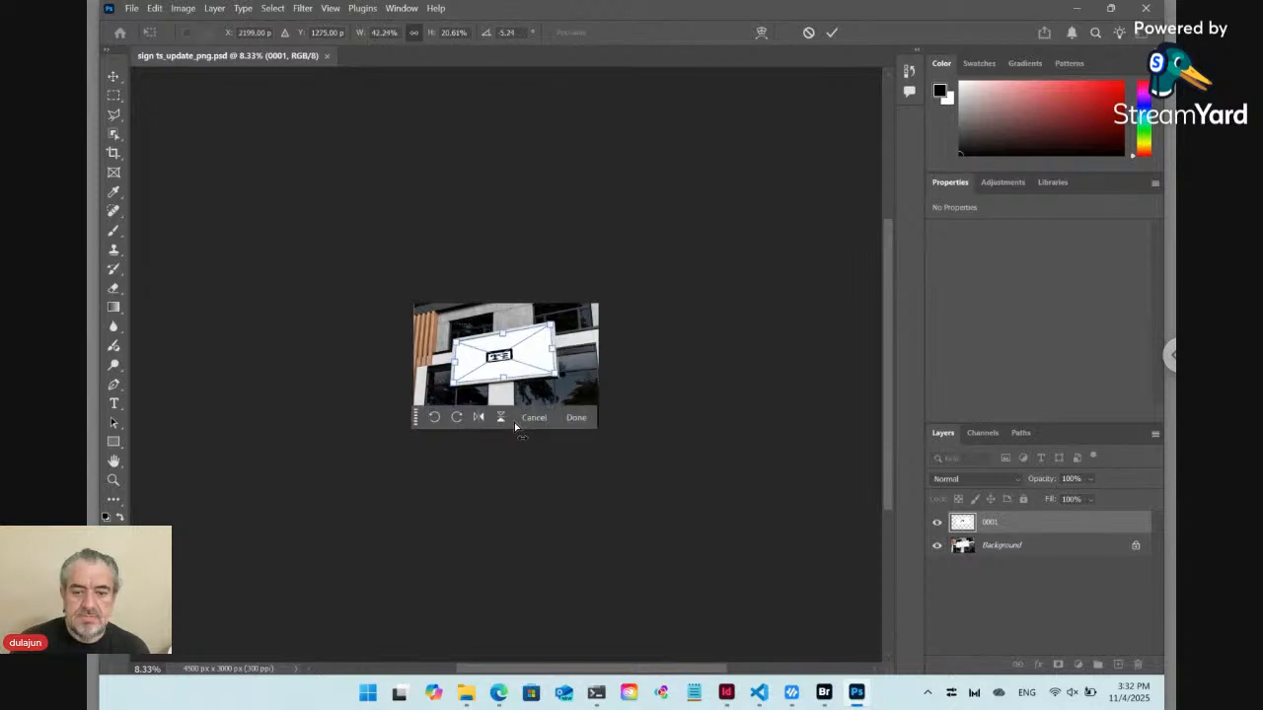
{"action": "key", "text": "Return"}
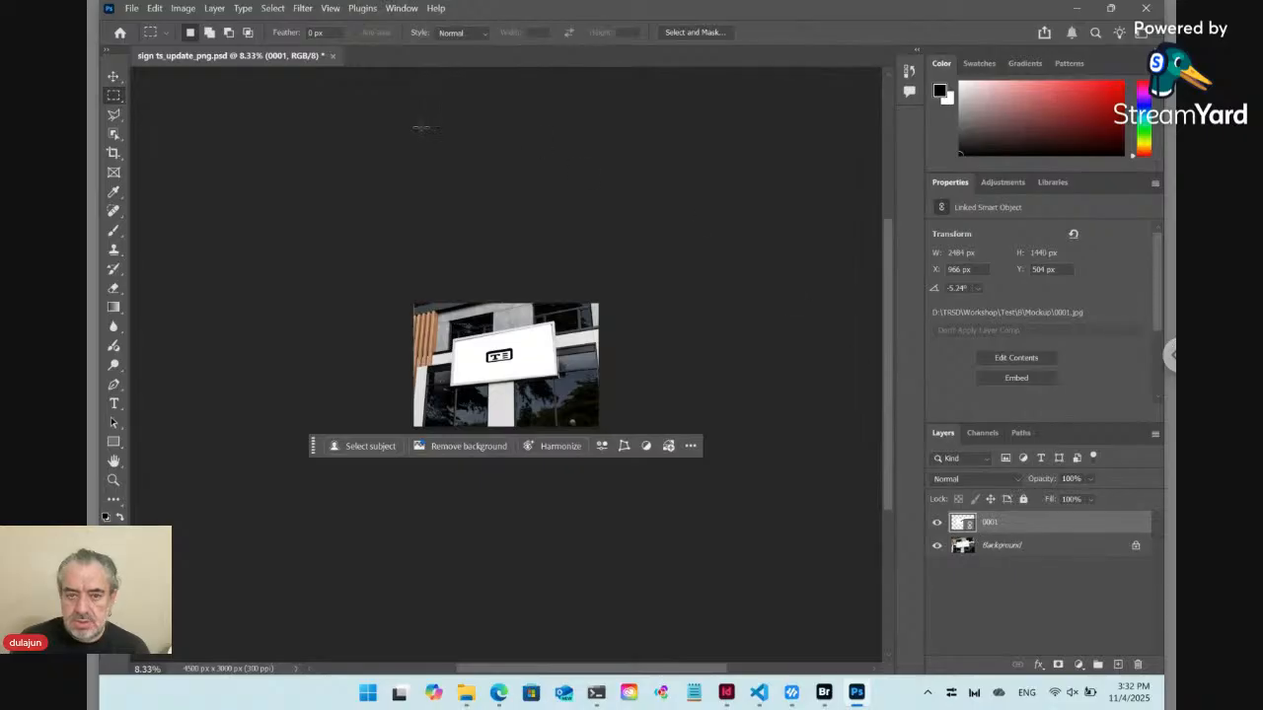
Save the mockup PSD with Maximize Compatibility on and close the document.
{"action": "key", "text": "ctrl+s"}
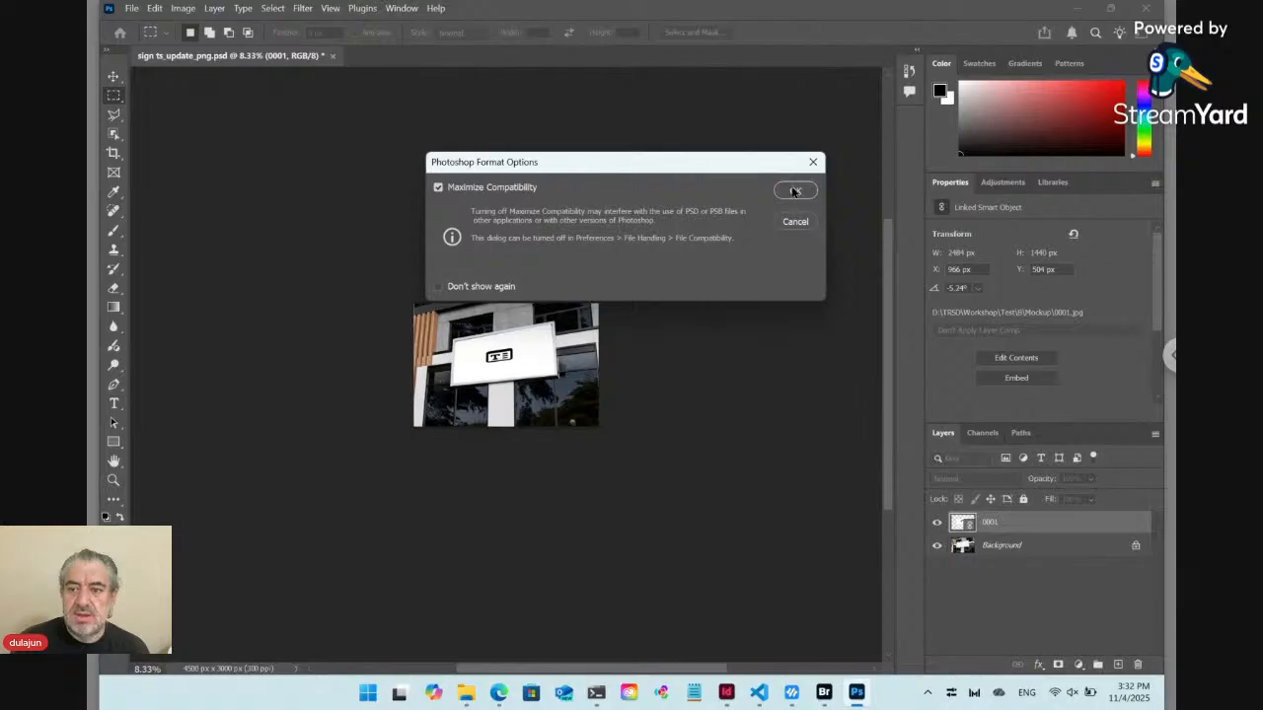
{"action": "left_click", "coordinate": [795, 192]}
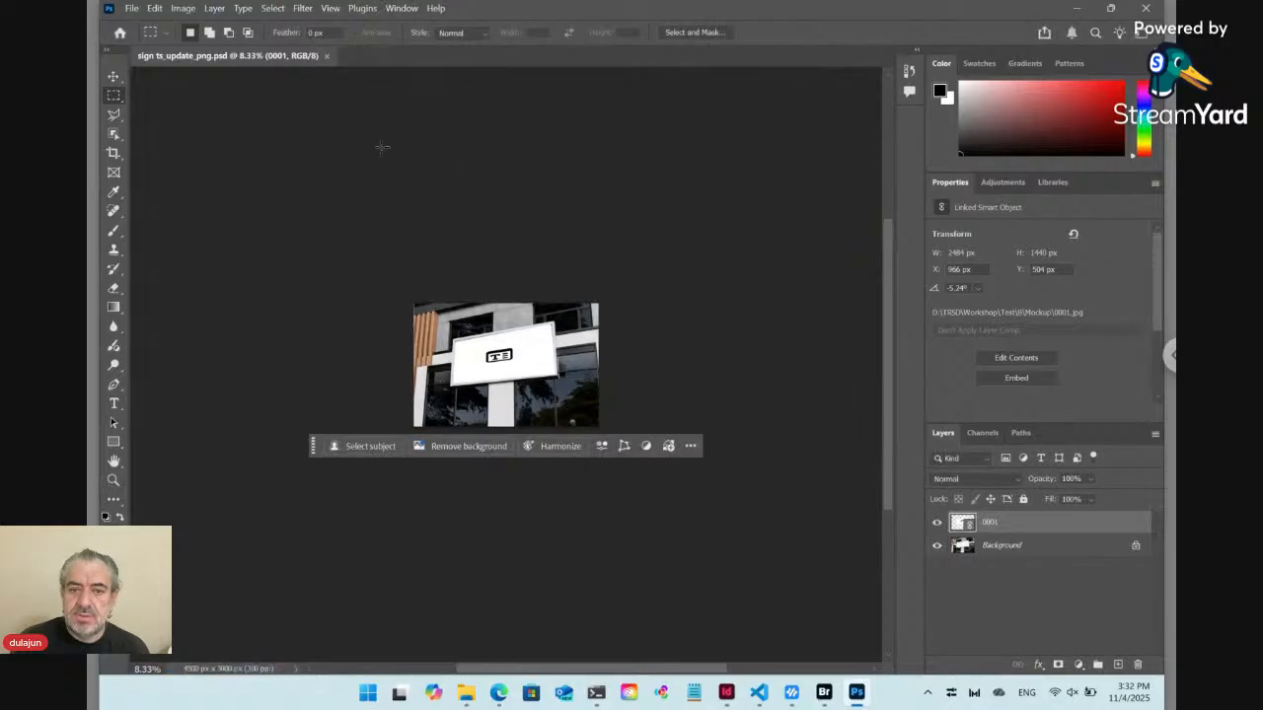
{"action": "left_click", "coordinate": [326, 56]}
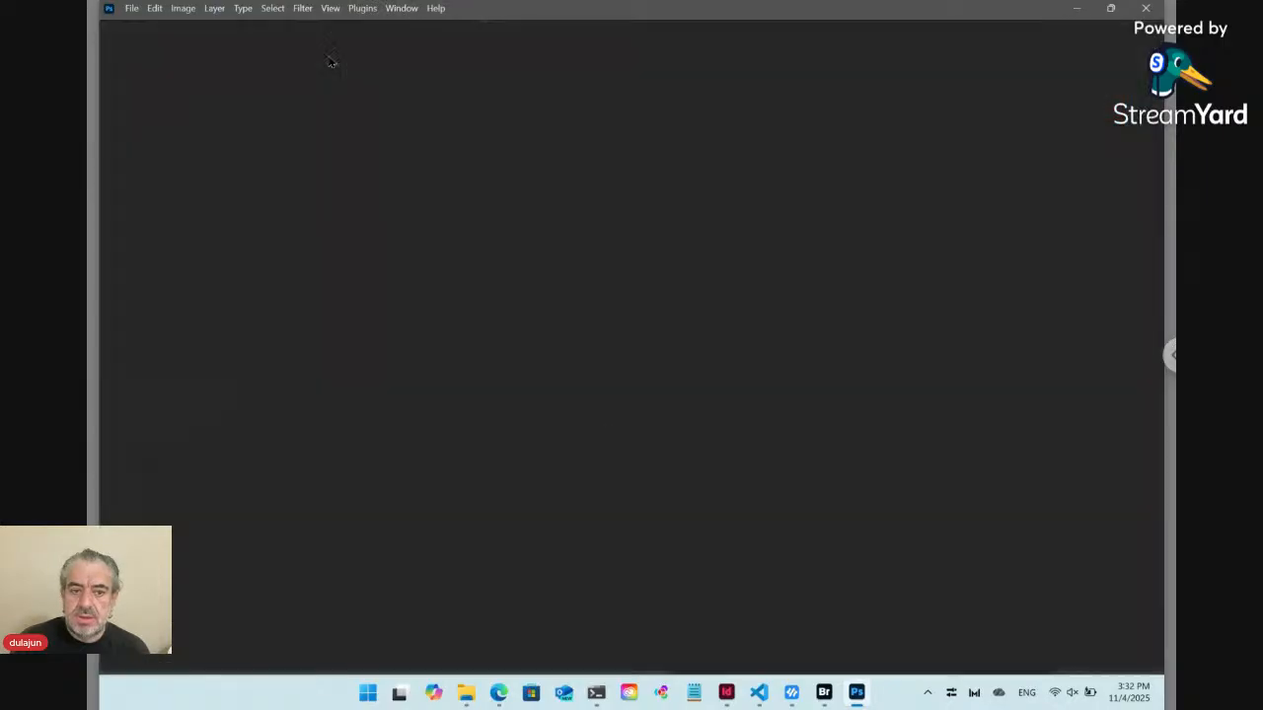
Switch to Bridge and move 0001.jpg from the Mockup folder to the Tree Shade trash.
{"action": "left_click", "coordinate": [824, 692]}
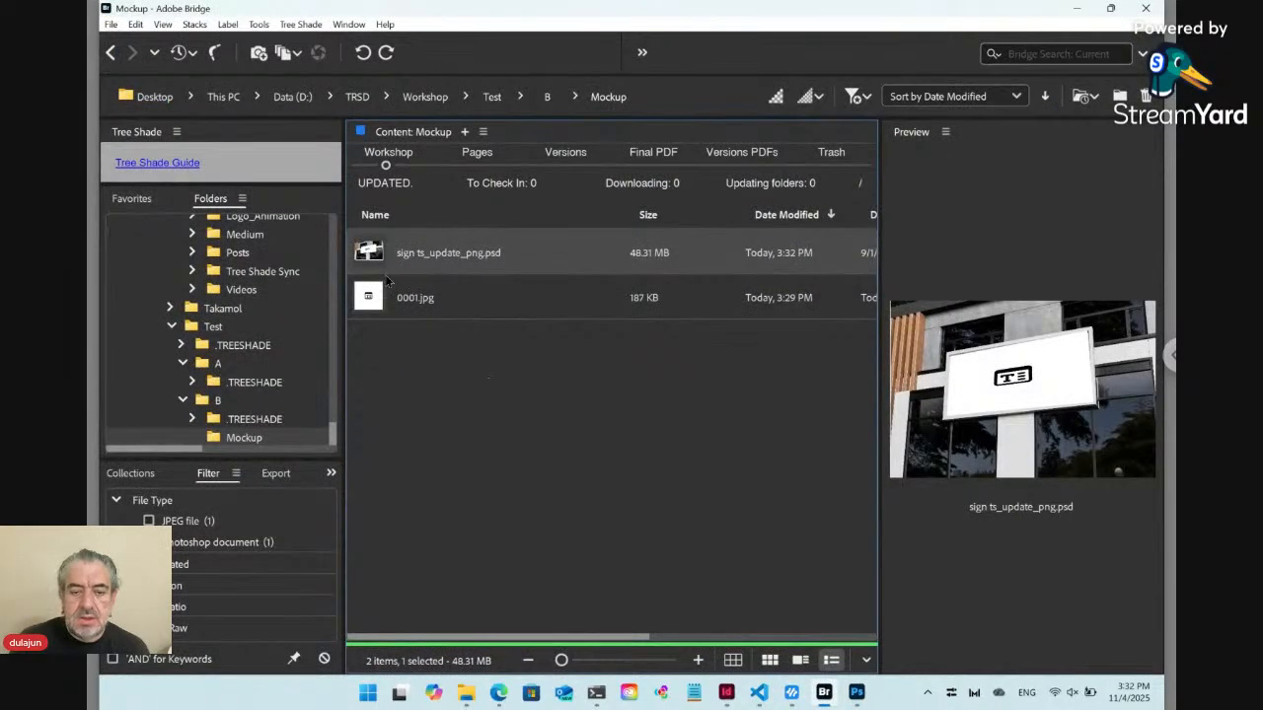
{"action": "left_click", "coordinate": [393, 308]}
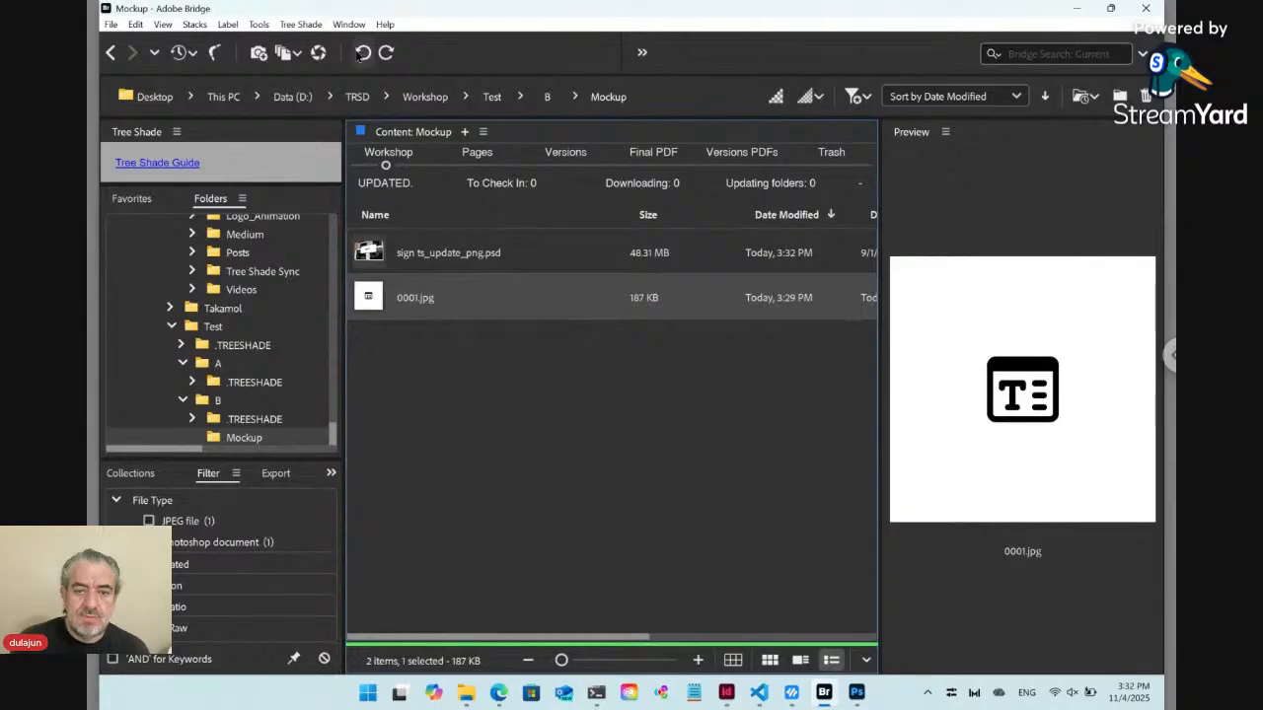
{"action": "left_click", "coordinate": [304, 25]}
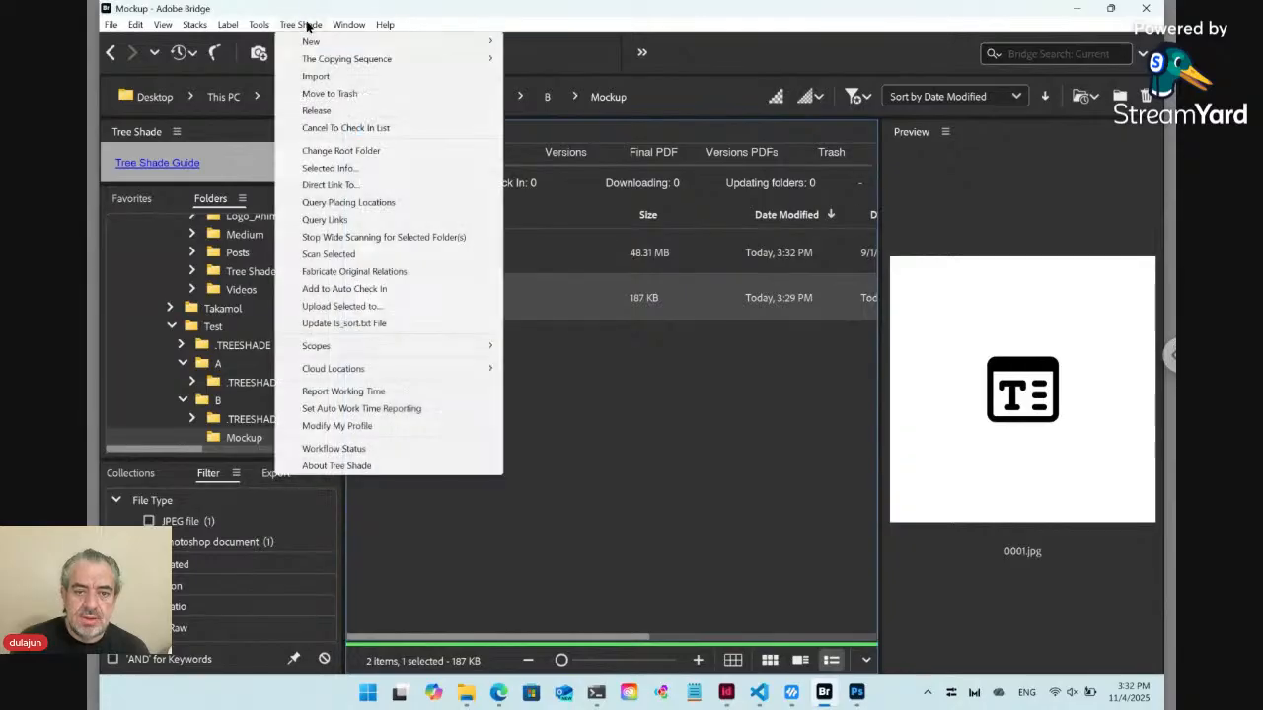
{"action": "left_click", "coordinate": [347, 94]}
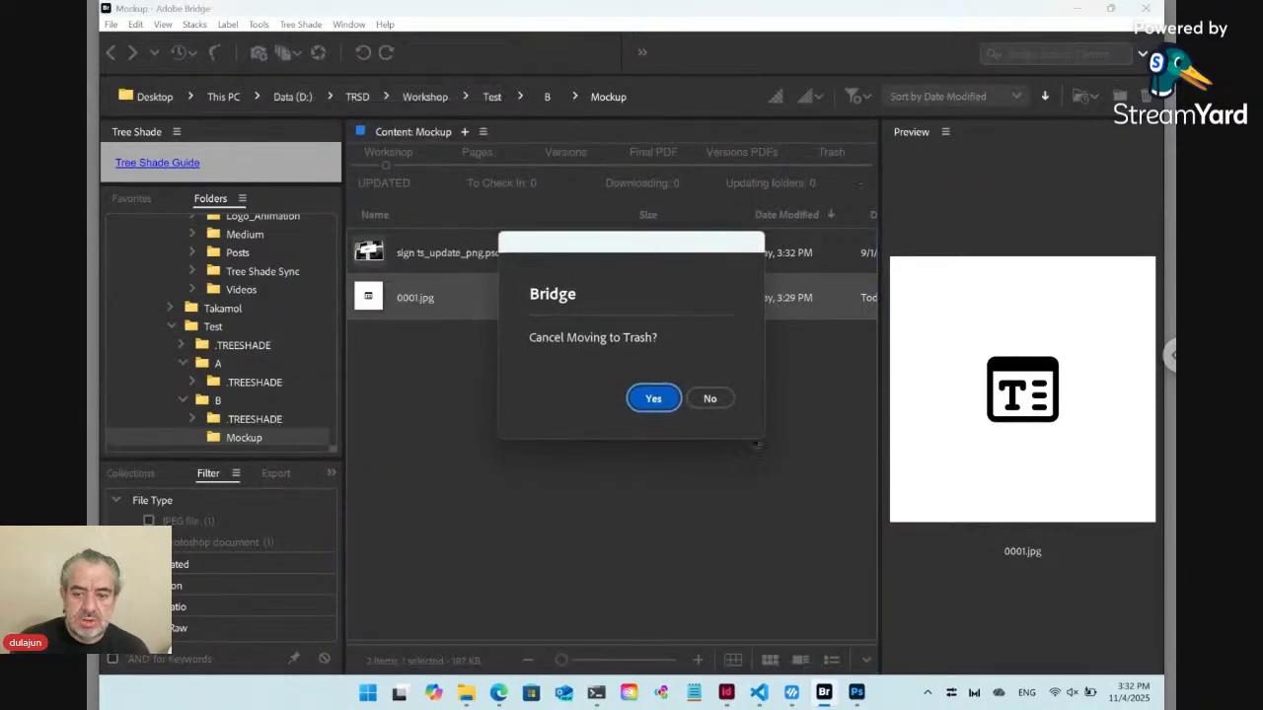
{"action": "left_click", "coordinate": [727, 403]}
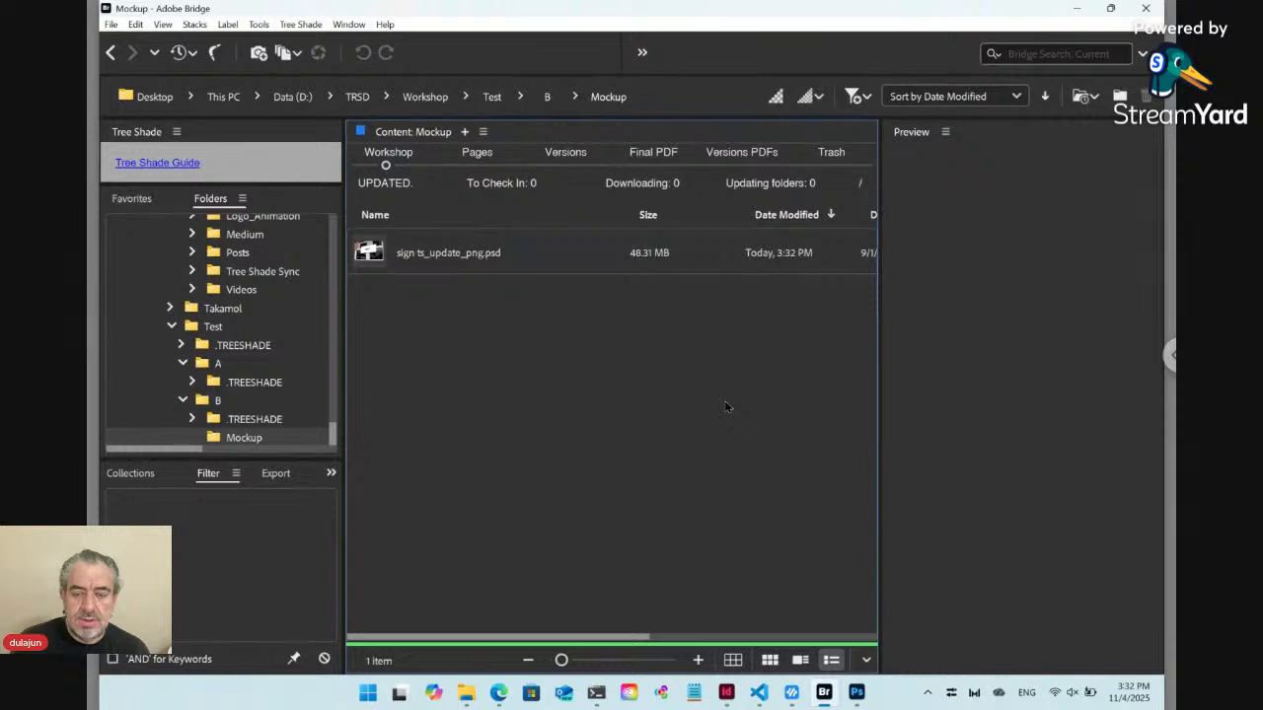
Place sign ts_update_png.psd from Bridge on the pasteboard beside the page of the InDesign layout, about 324 by 216 mm.
{"action": "left_click", "coordinate": [468, 262]}
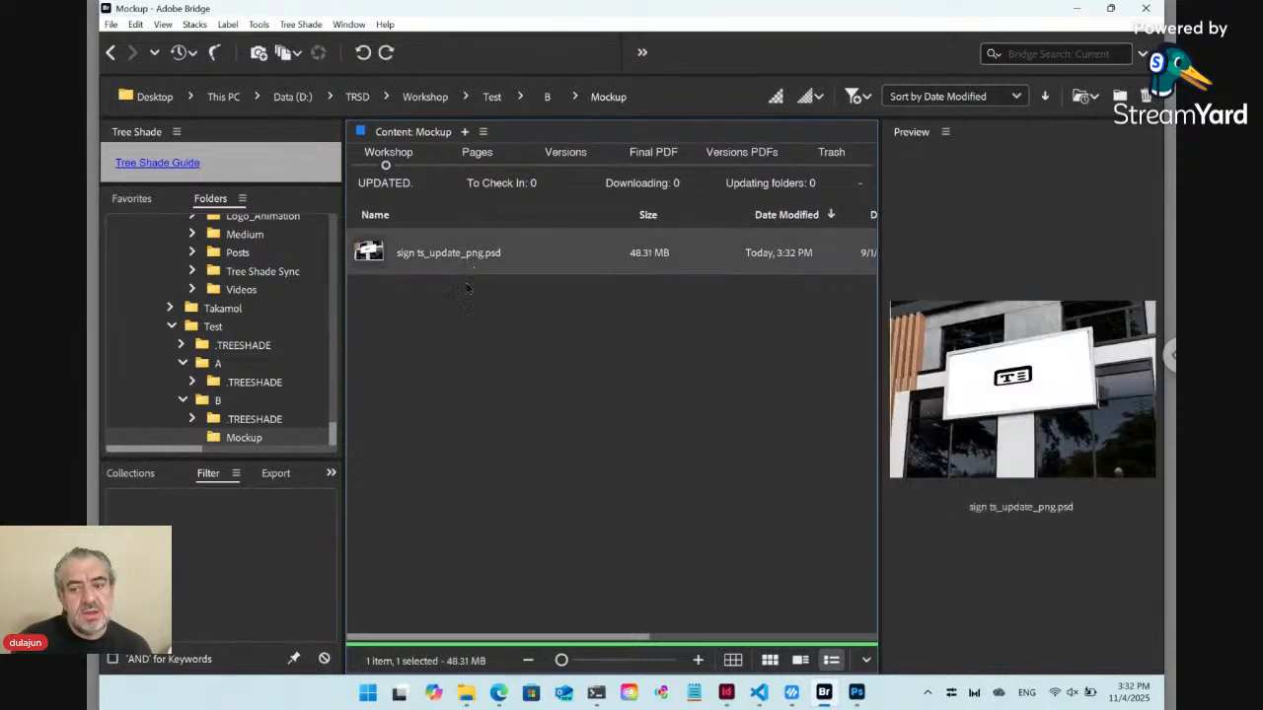
{"action": "left_click", "coordinate": [735, 682]}
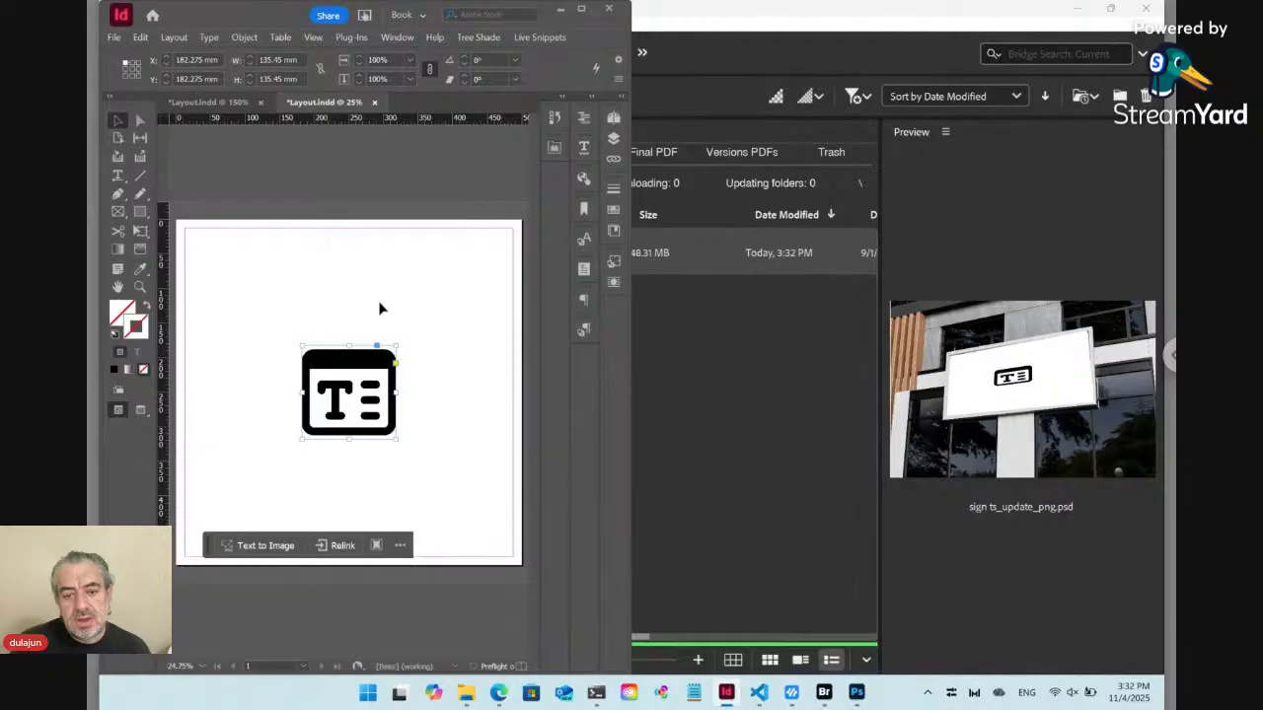
{"action": "key", "text": "ctrl+minus"}
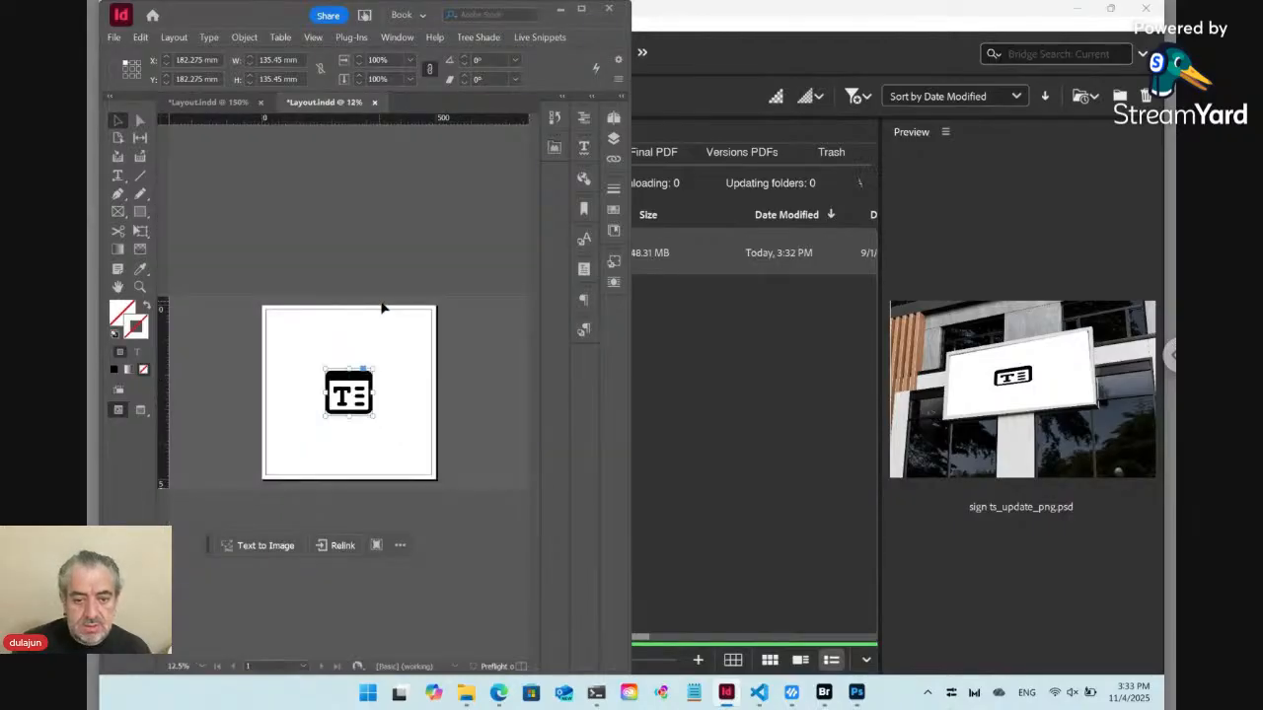
{"action": "left_click", "coordinate": [409, 340]}
{"action": "left_click_drag", "start_coordinate": [466, 364], "coordinate": [381, 340]}
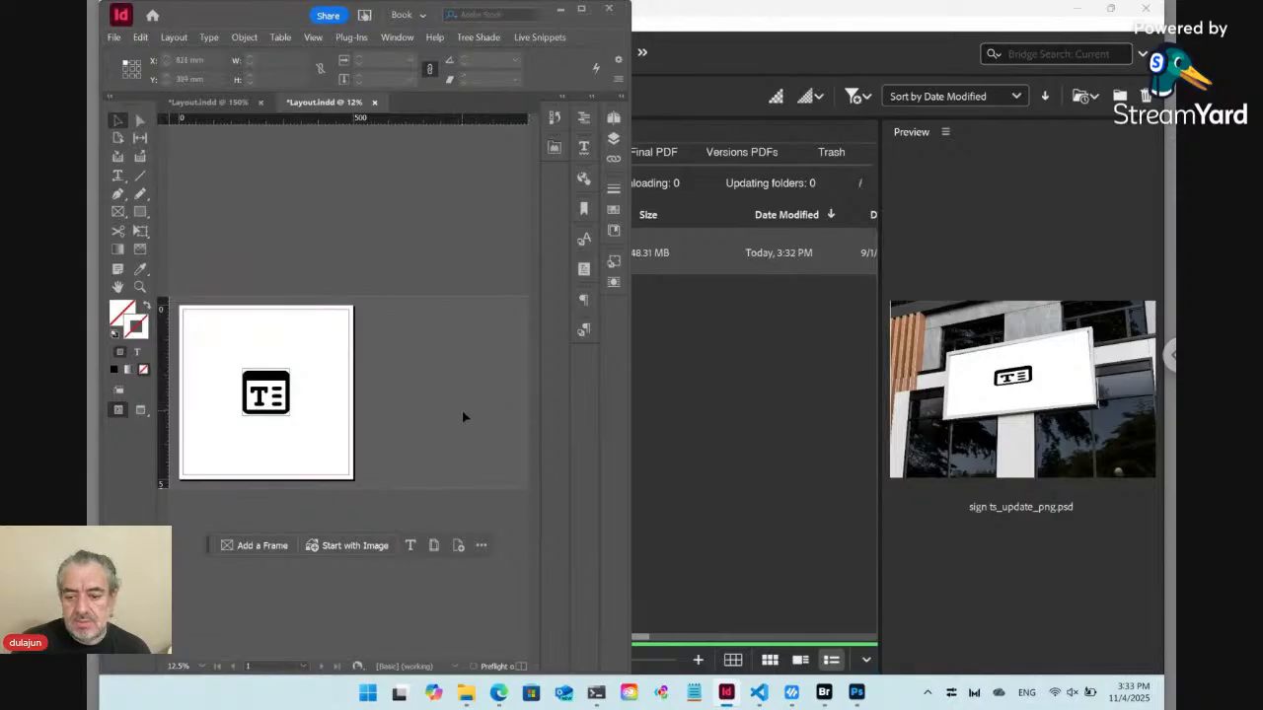
{"action": "left_click", "coordinate": [832, 698]}
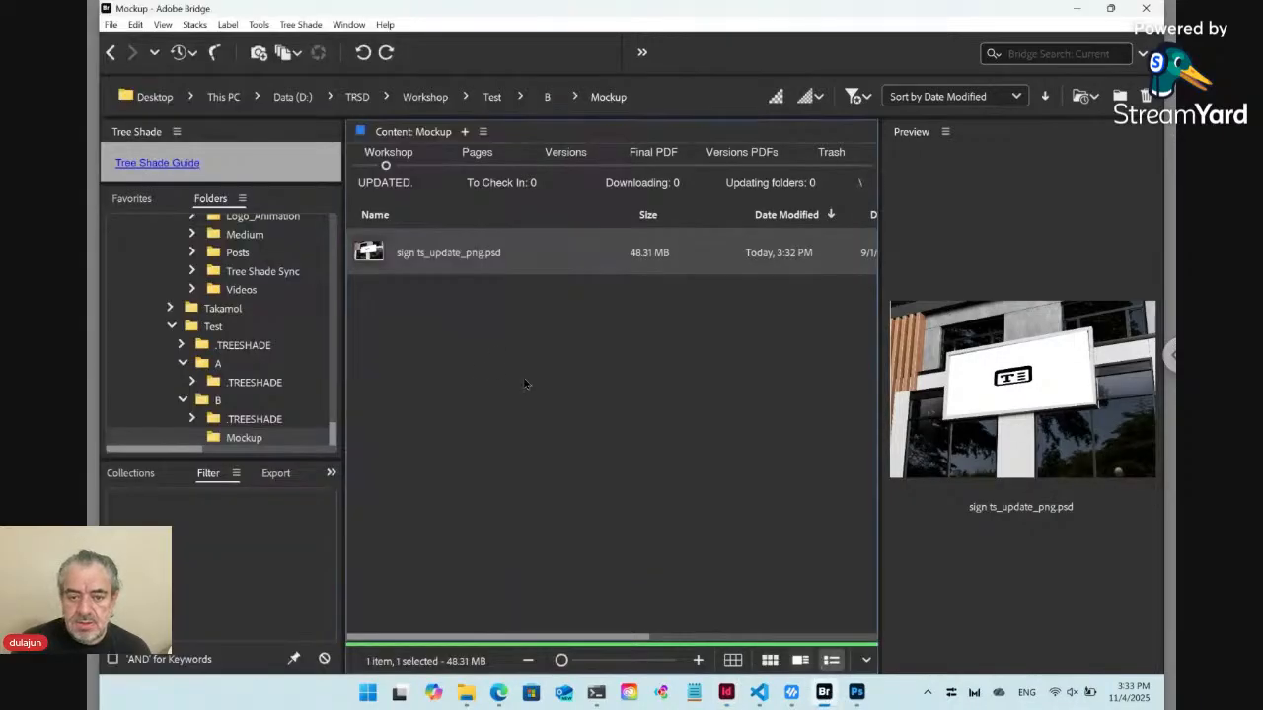
{"action": "left_click_drag", "start_coordinate": [373, 252], "coordinate": [454, 294]}
{"action": "key", "text": "alt+Tab"}
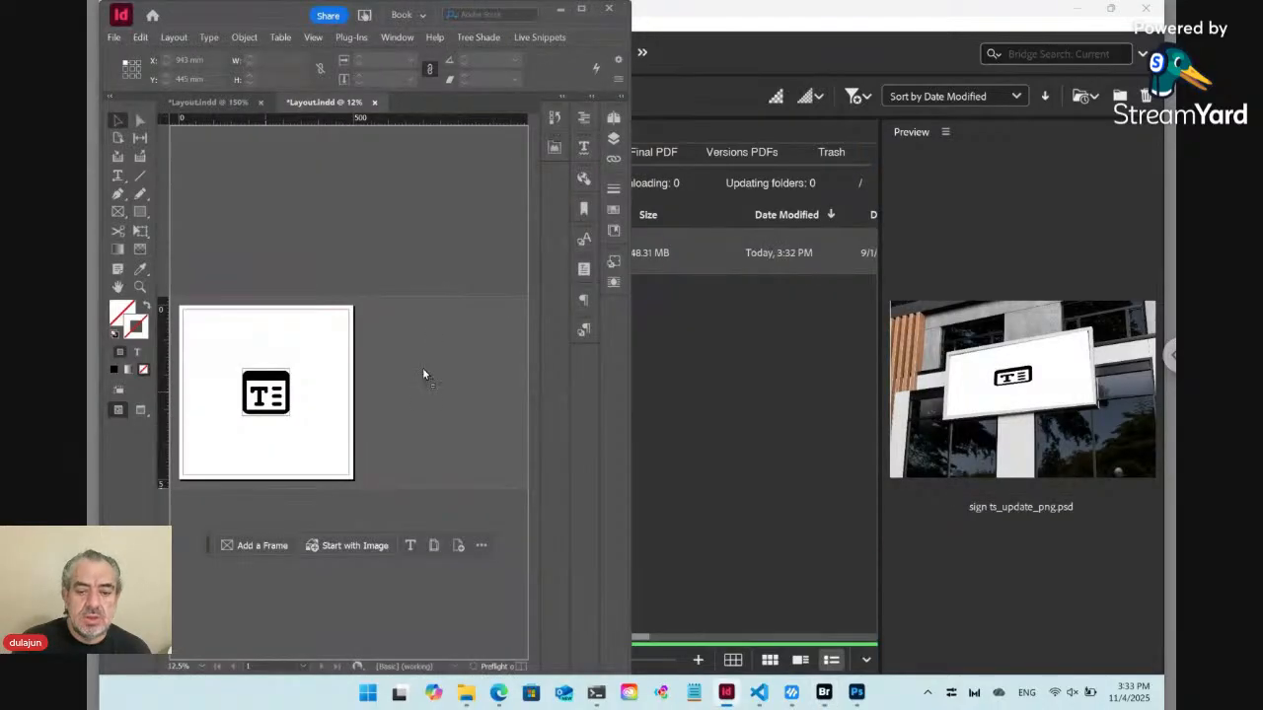
{"action": "left_click_drag", "start_coordinate": [423, 369], "coordinate": [514, 435]}
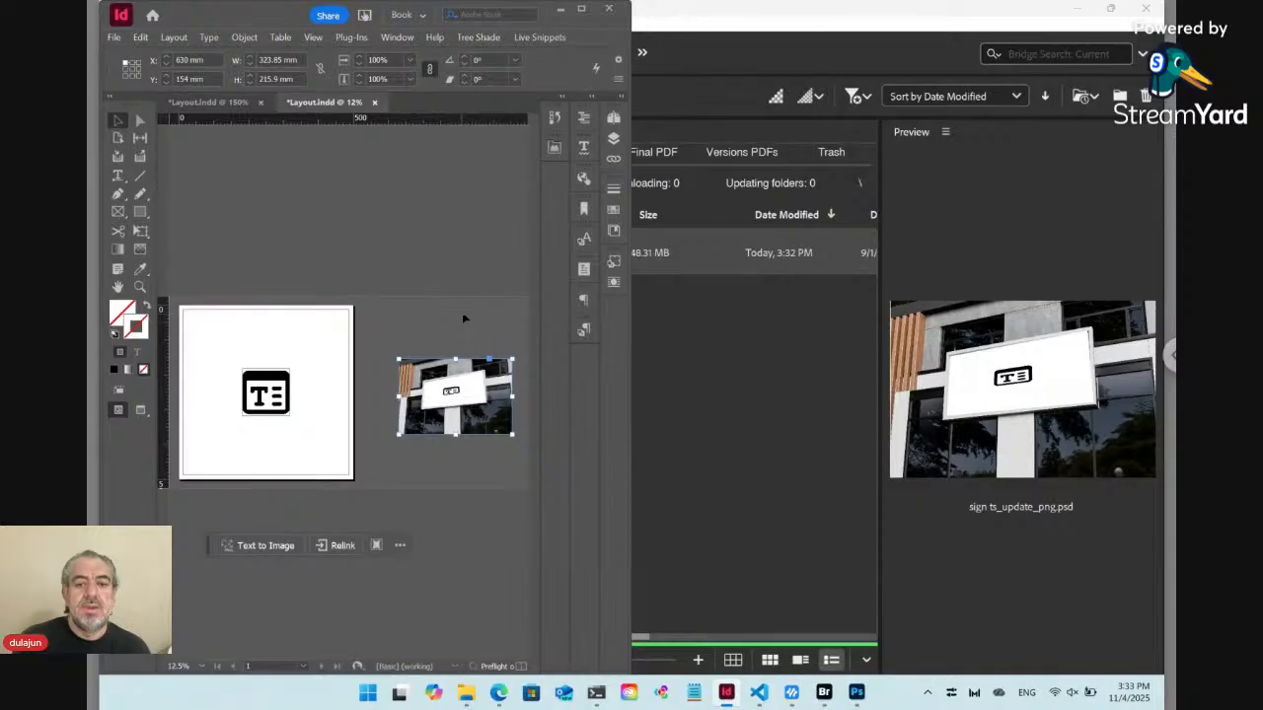
{"action": "left_click", "coordinate": [462, 312]}
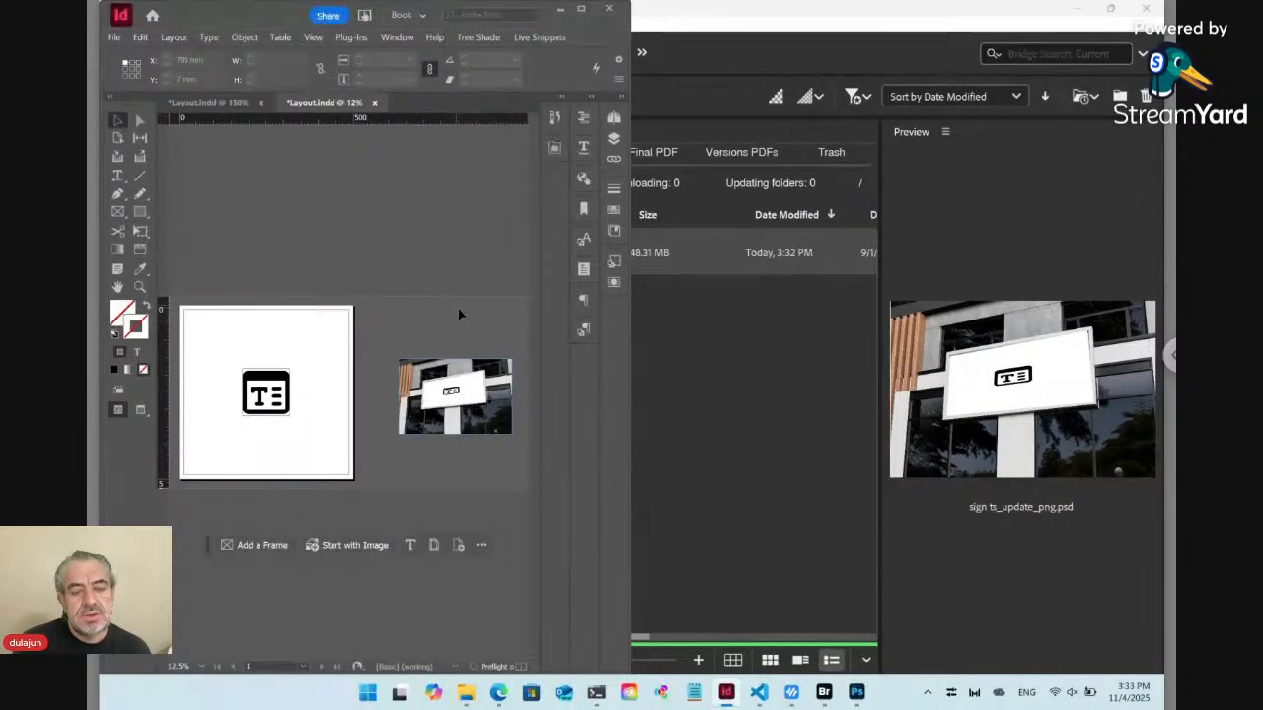
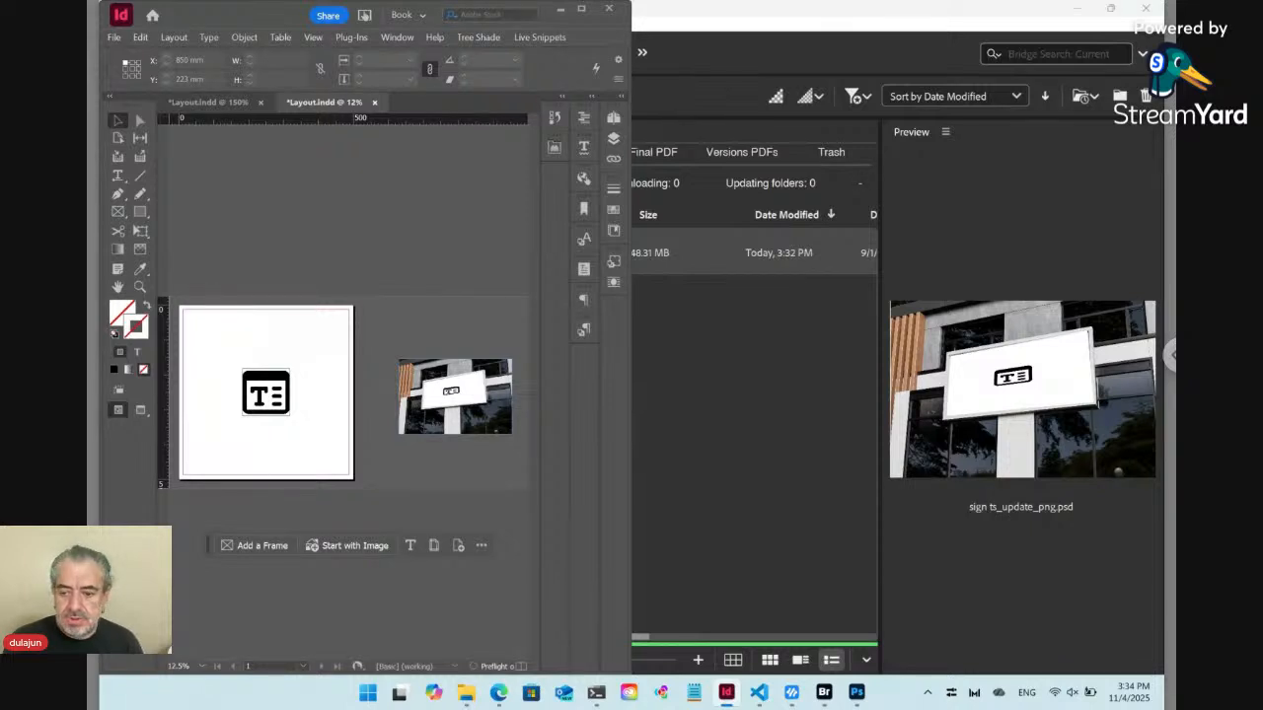
Delete the title icon from the InDesign page and place email.png from Downloads there, about 242 mm square.
{"action": "left_click", "coordinate": [274, 409]}
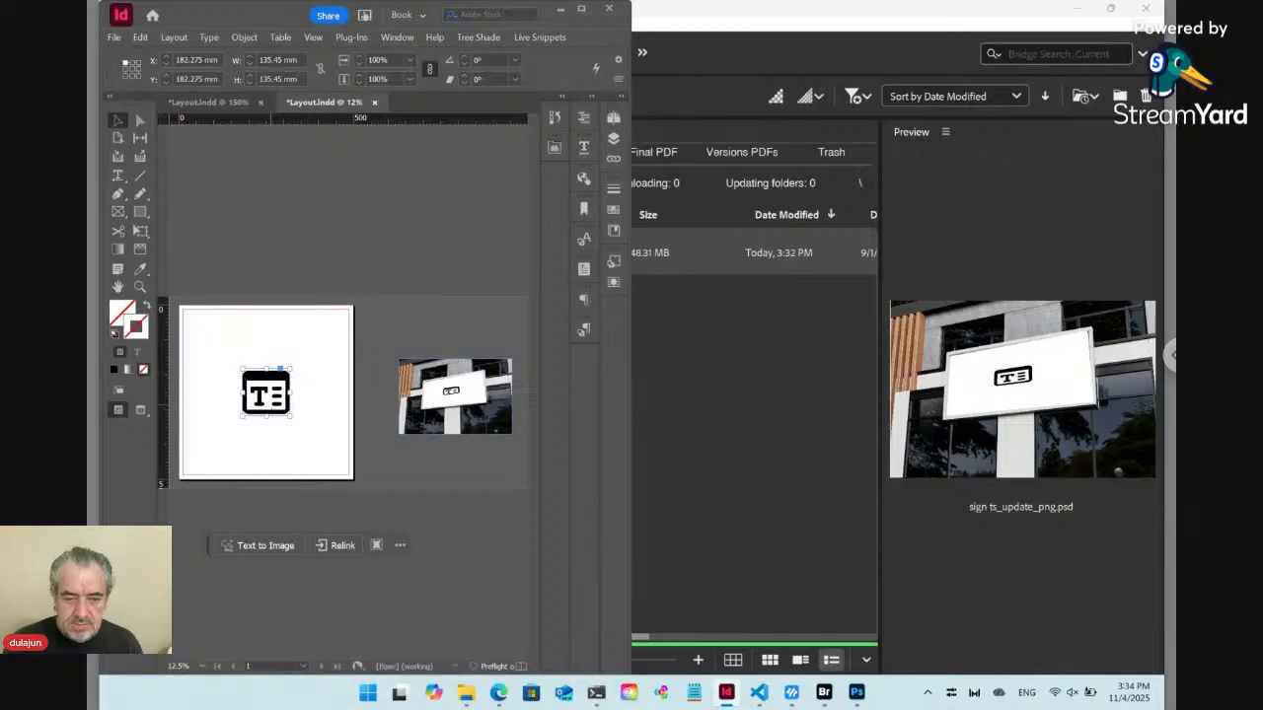
{"action": "key", "text": "Delete"}
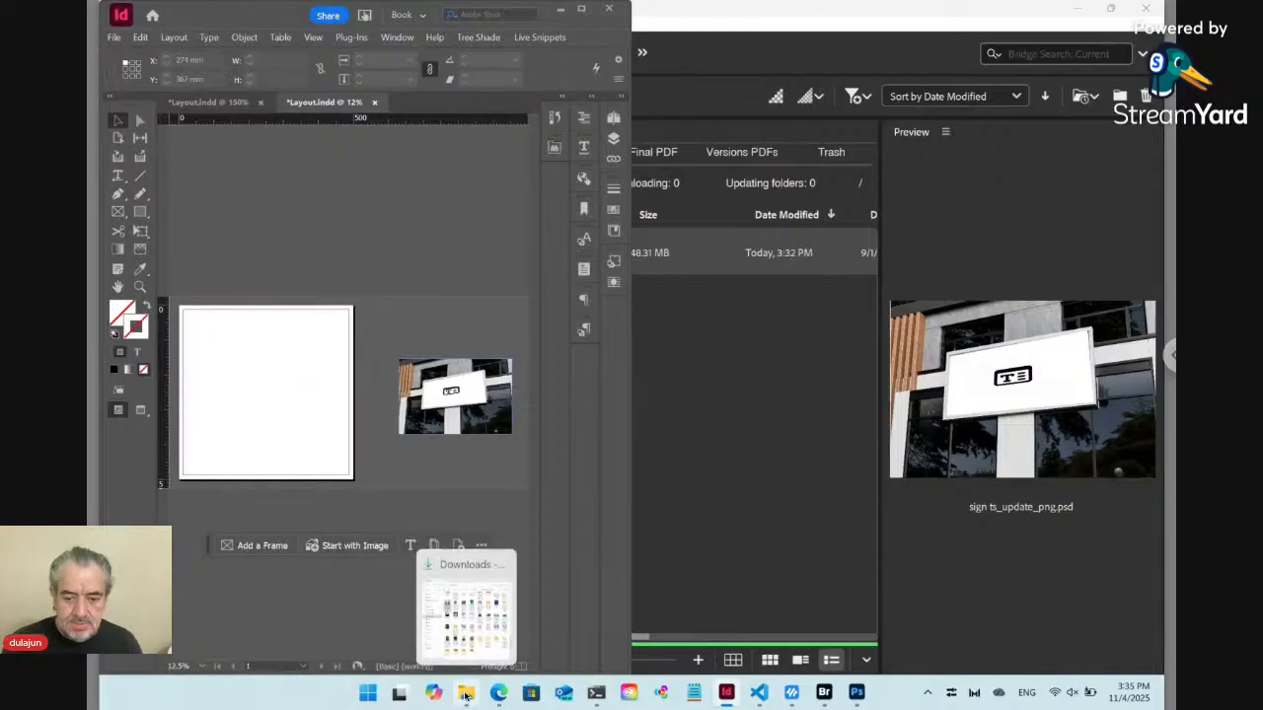
{"action": "left_click", "coordinate": [462, 694]}
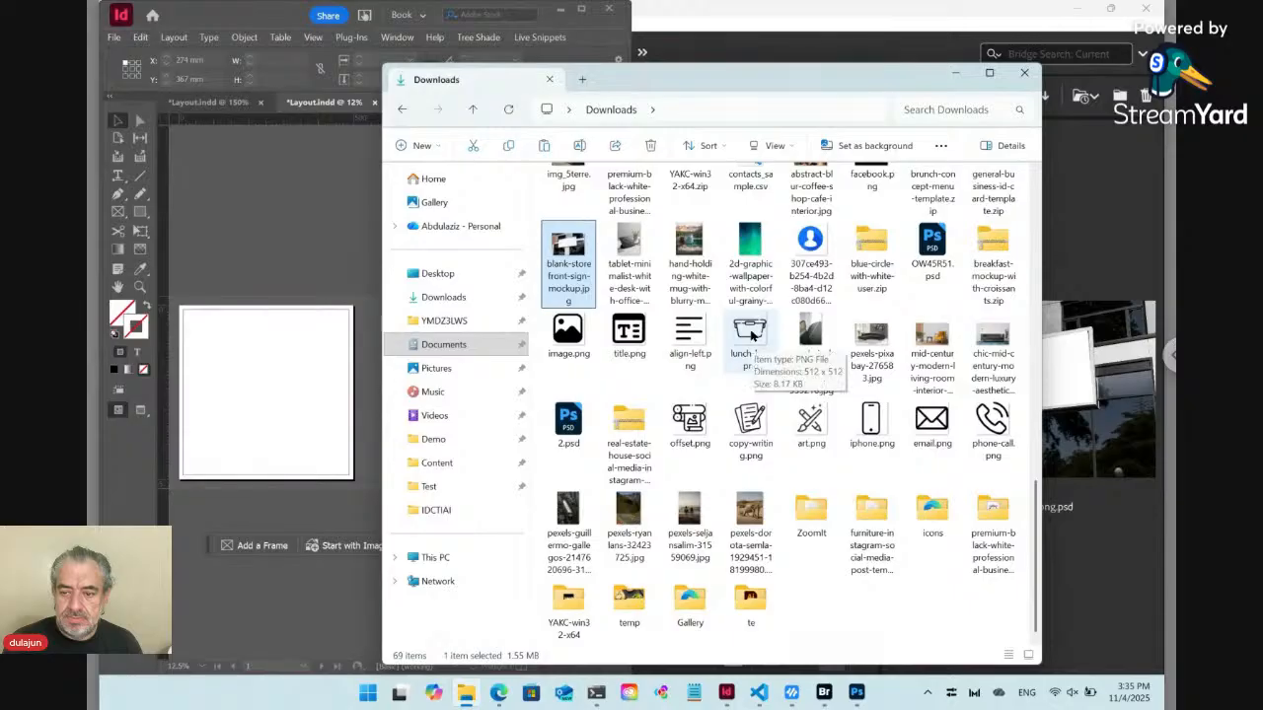
{"action": "left_click", "coordinate": [908, 421]}
{"action": "left_click_drag", "start_coordinate": [908, 422], "coordinate": [284, 415]}
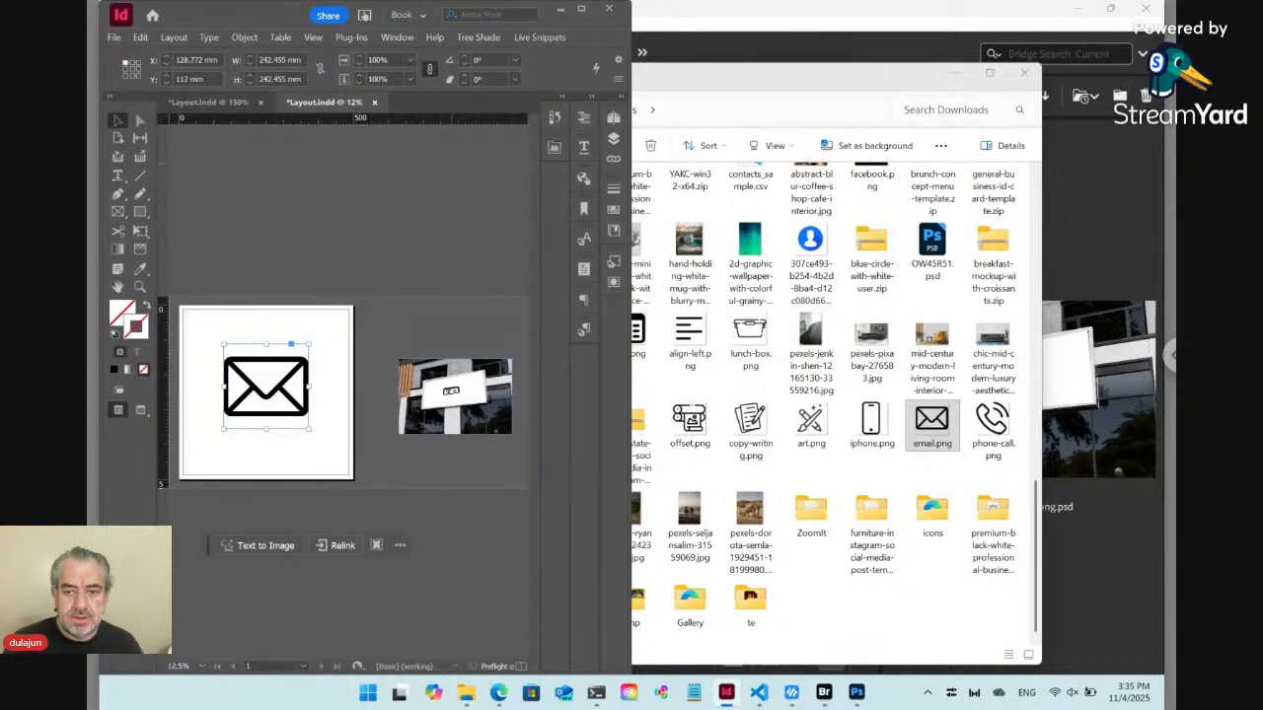
Switch to Bridge and open the Links folder inside folder B to check the placed image's file.
{"action": "left_click", "coordinate": [1139, 569]}
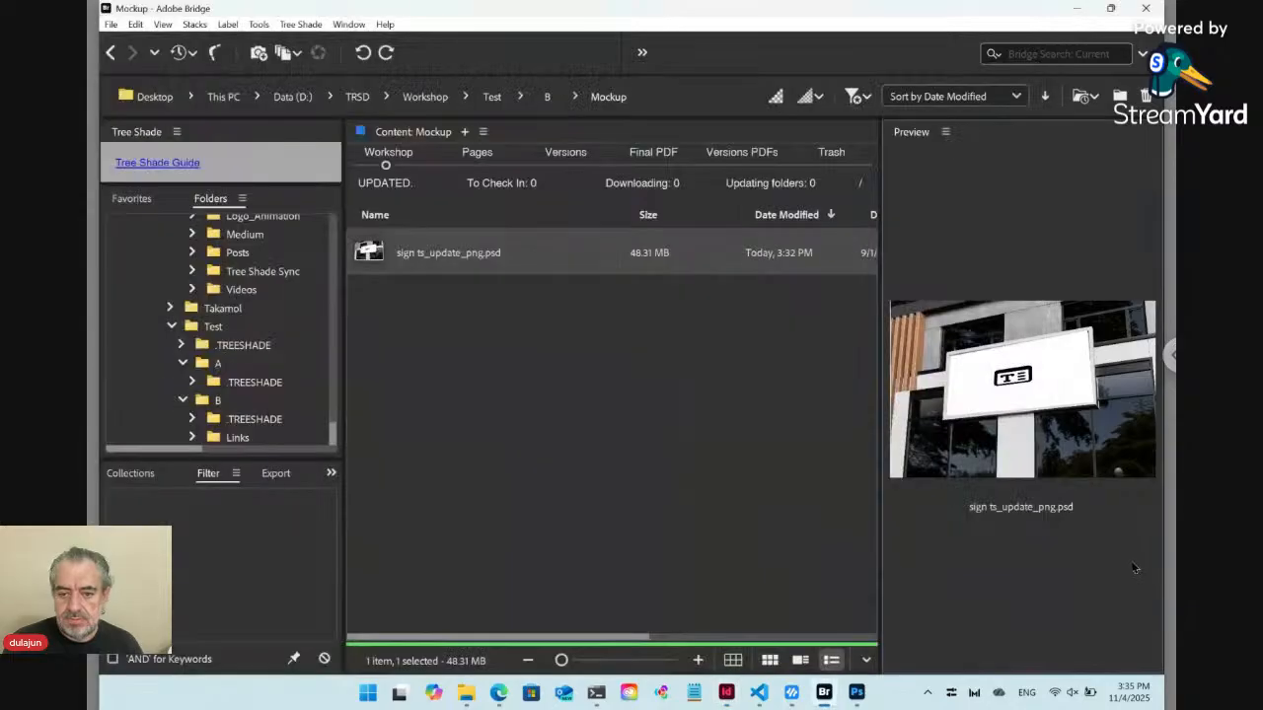
{"action": "left_click", "coordinate": [546, 97]}
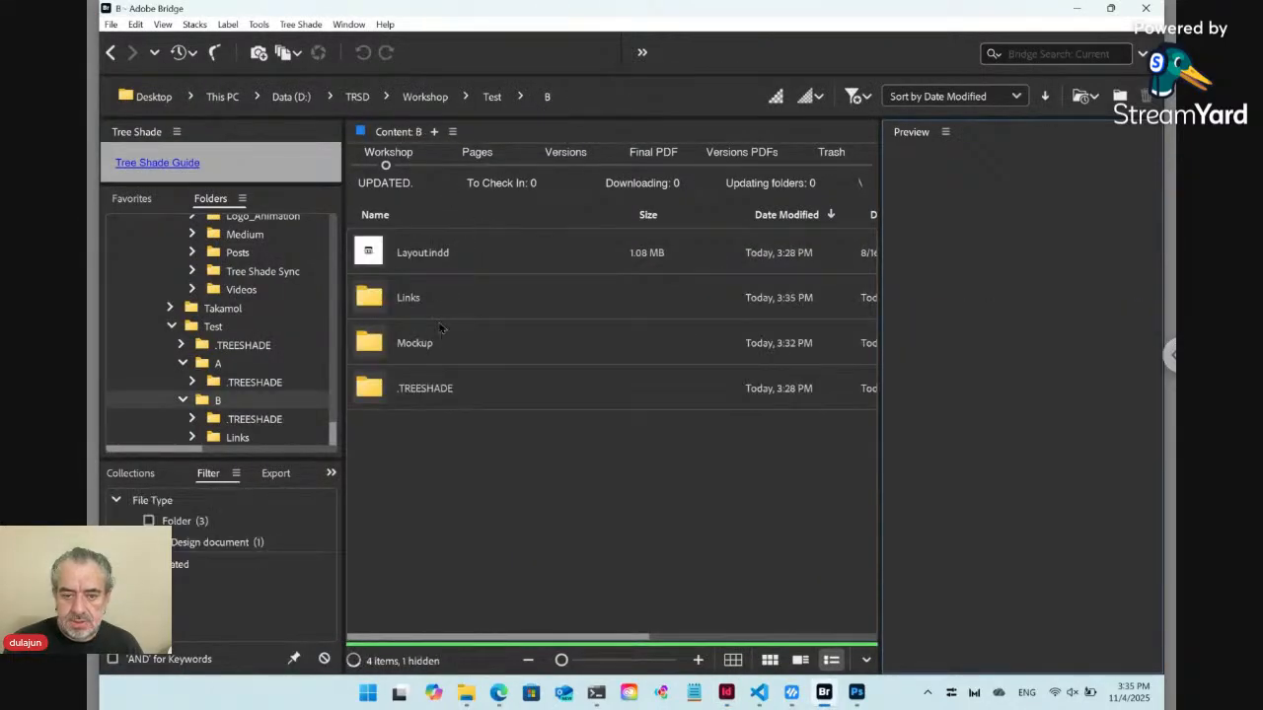
{"action": "double_click", "coordinate": [374, 299]}
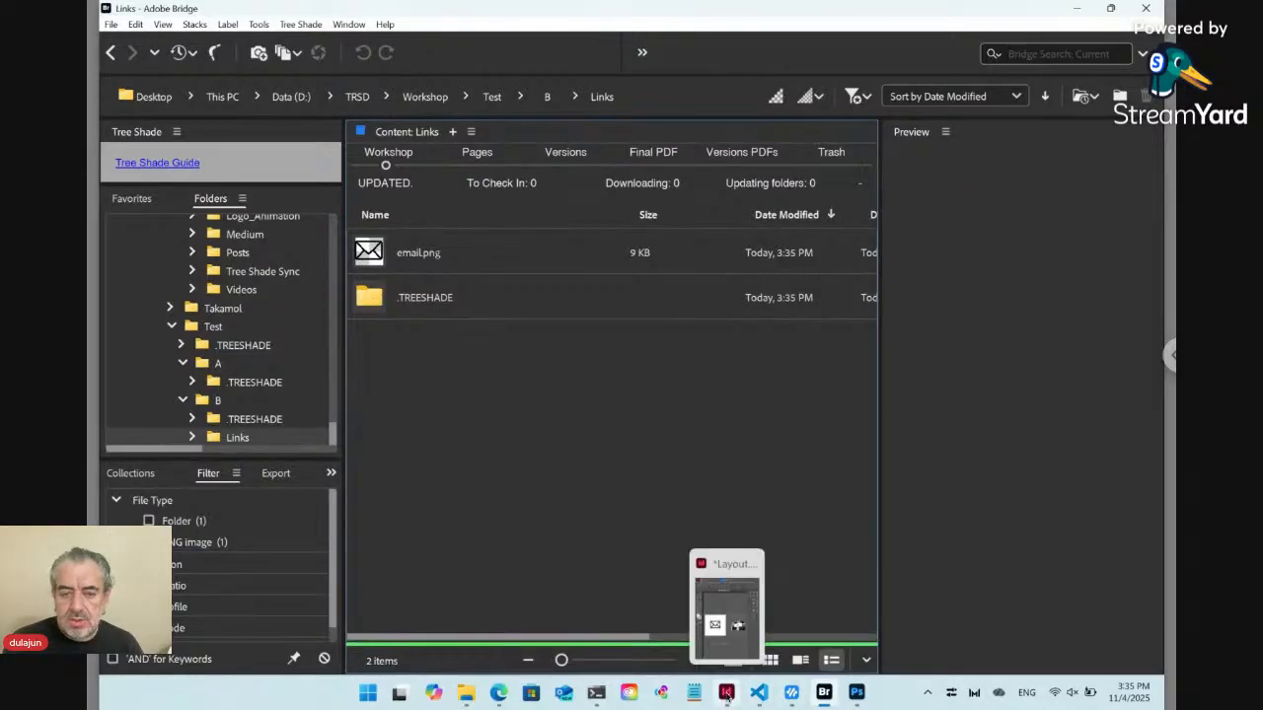
Switch to InDesign, save the layout with the envelope icon and check it in.
{"action": "left_click", "coordinate": [725, 694]}
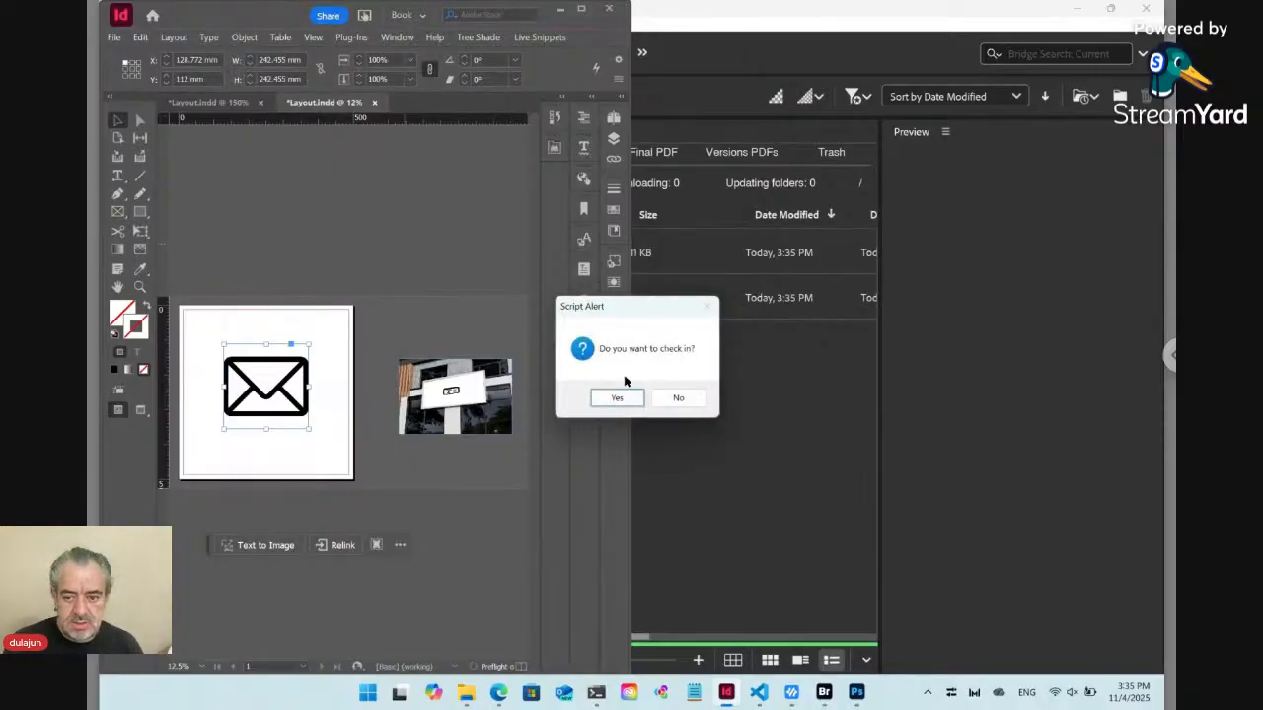
{"action": "left_click", "coordinate": [633, 403]}
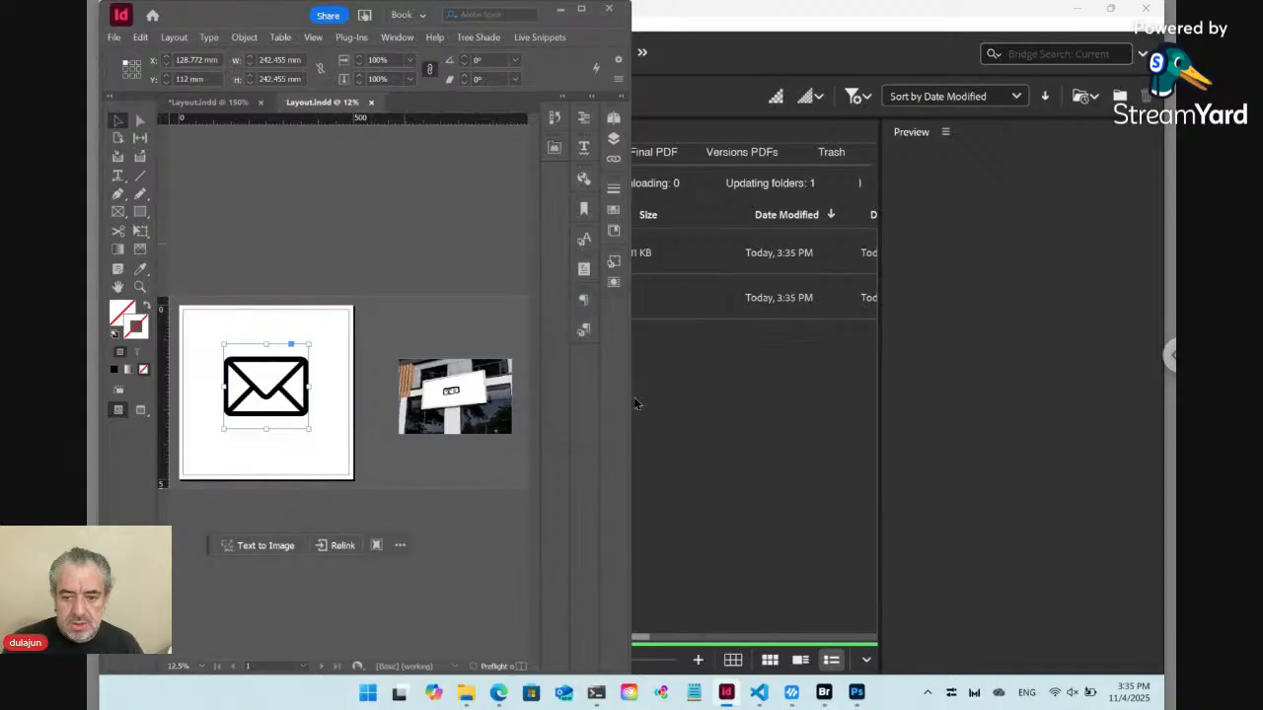
Examine Photoshop, the InDesign layout and the Links folder in Bridge for the automatic mockup update after the check-in.
{"action": "mouse_move", "coordinate": [831, 697]}
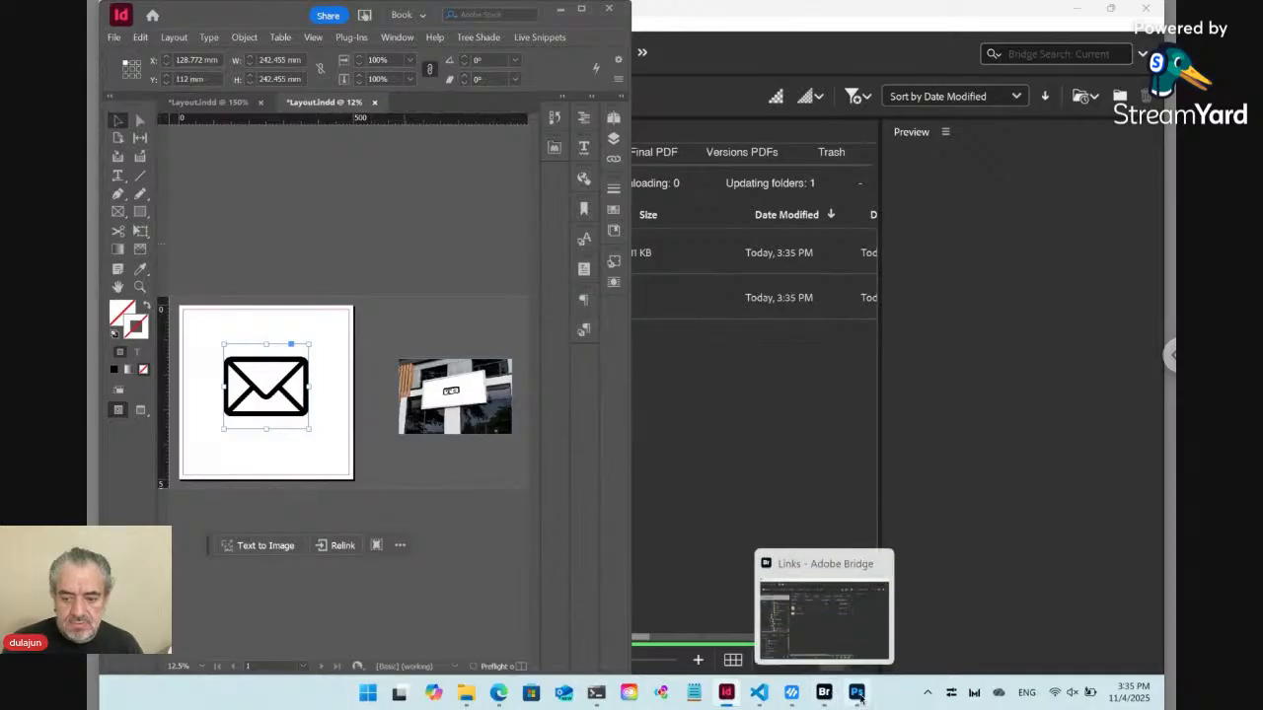
{"action": "left_click", "coordinate": [856, 692]}
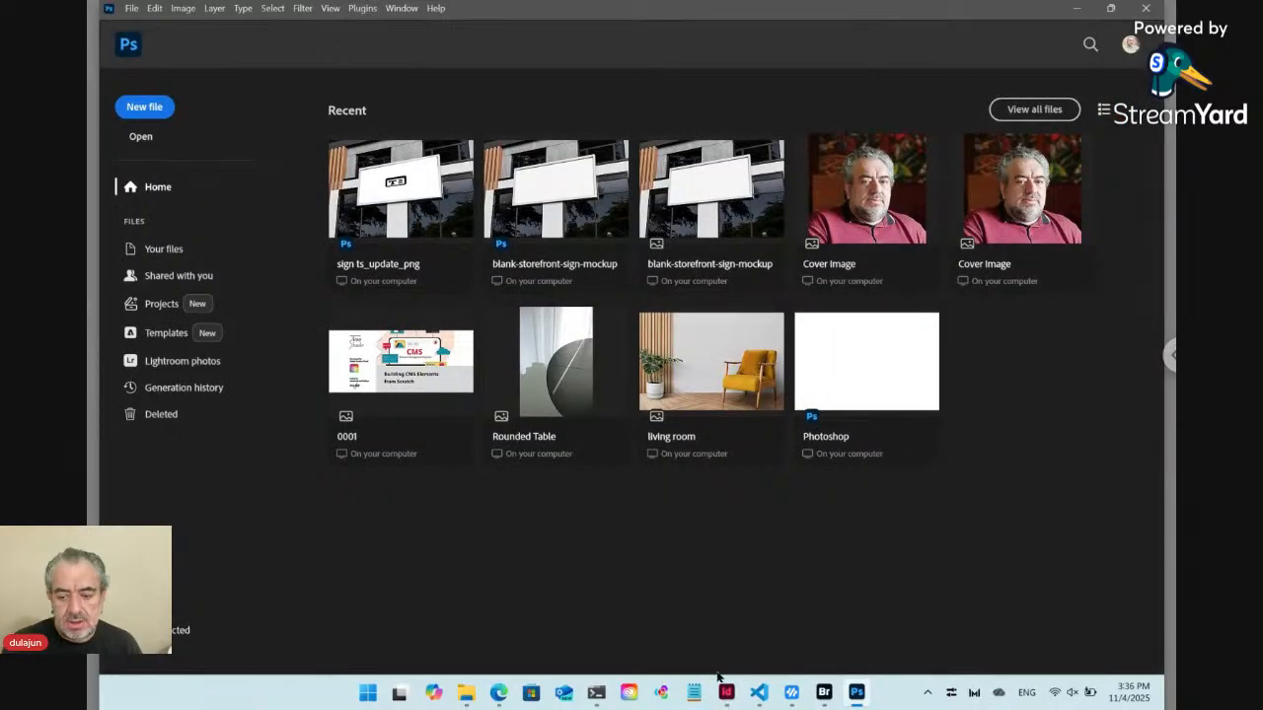
{"action": "mouse_move", "coordinate": [726, 696]}
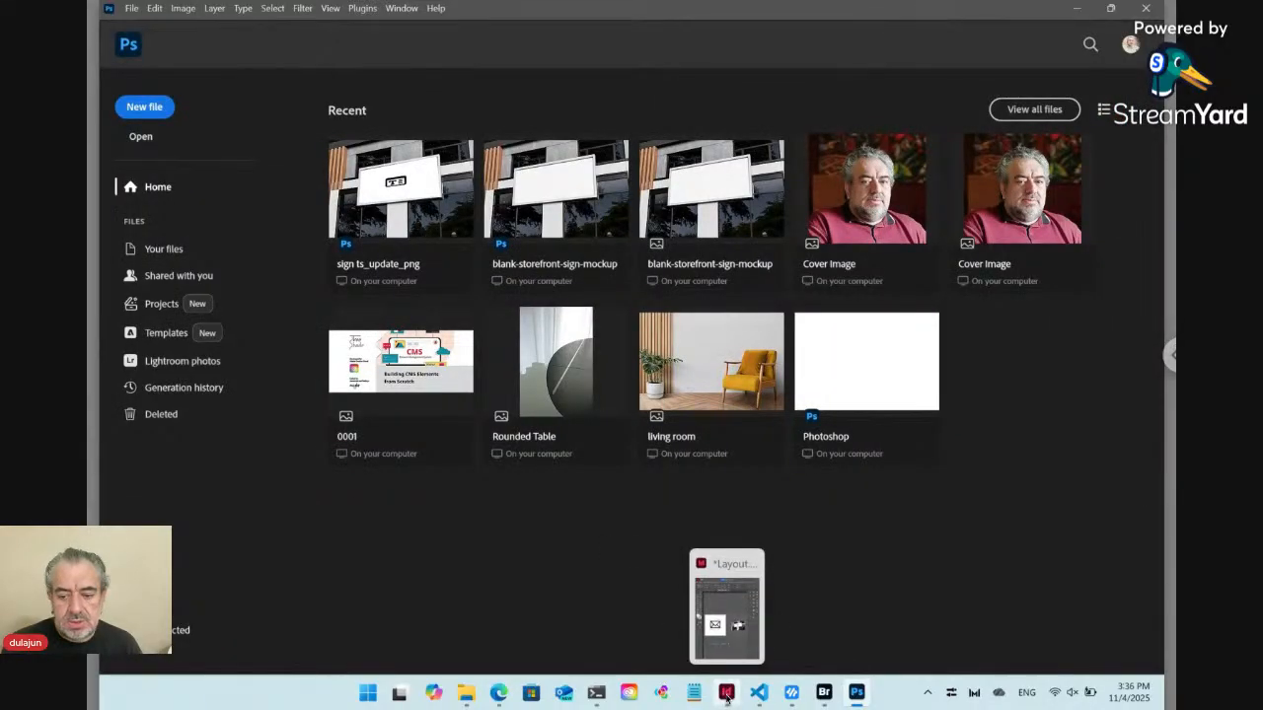
{"action": "left_click", "coordinate": [727, 695]}
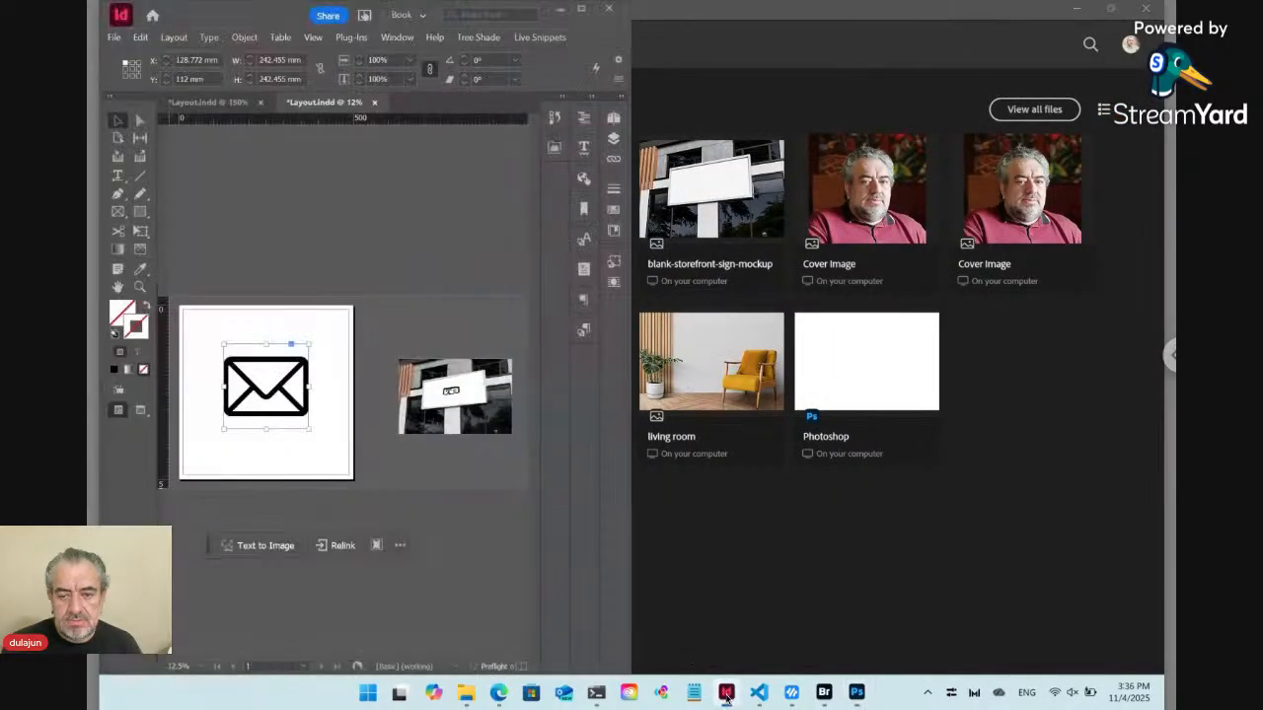
{"action": "left_click", "coordinate": [824, 693]}
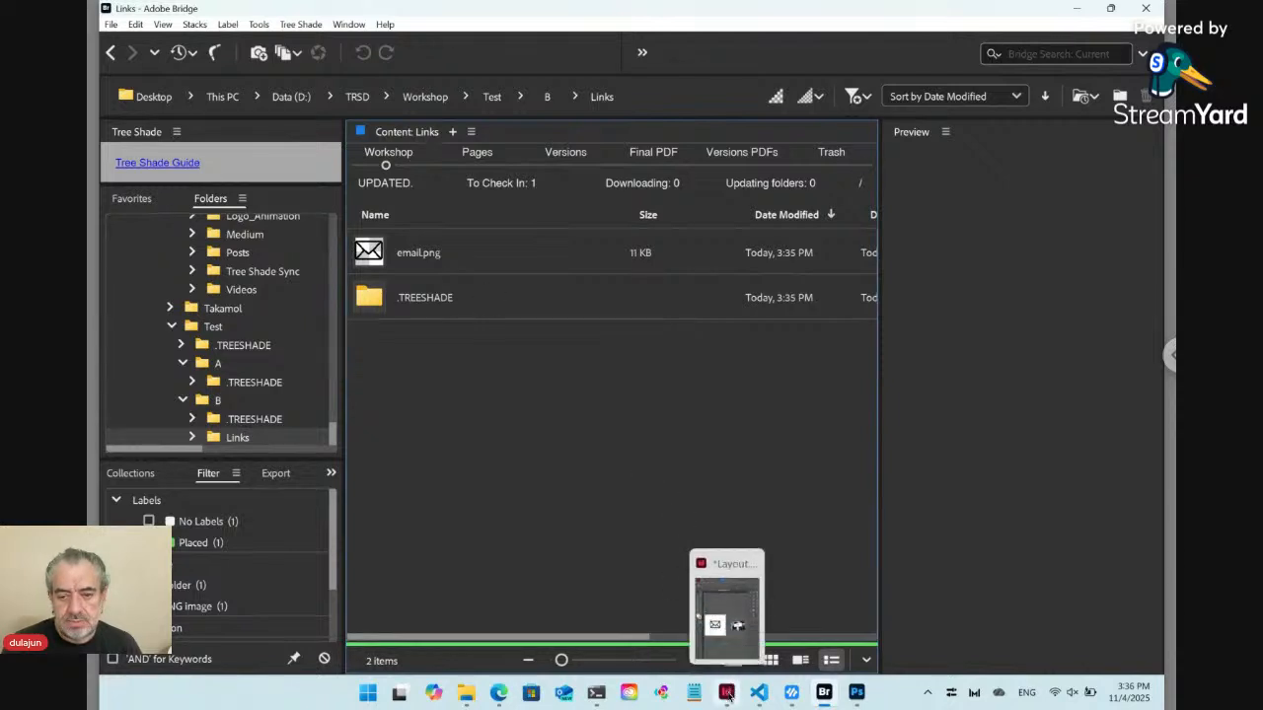
{"action": "left_click", "coordinate": [728, 695]}
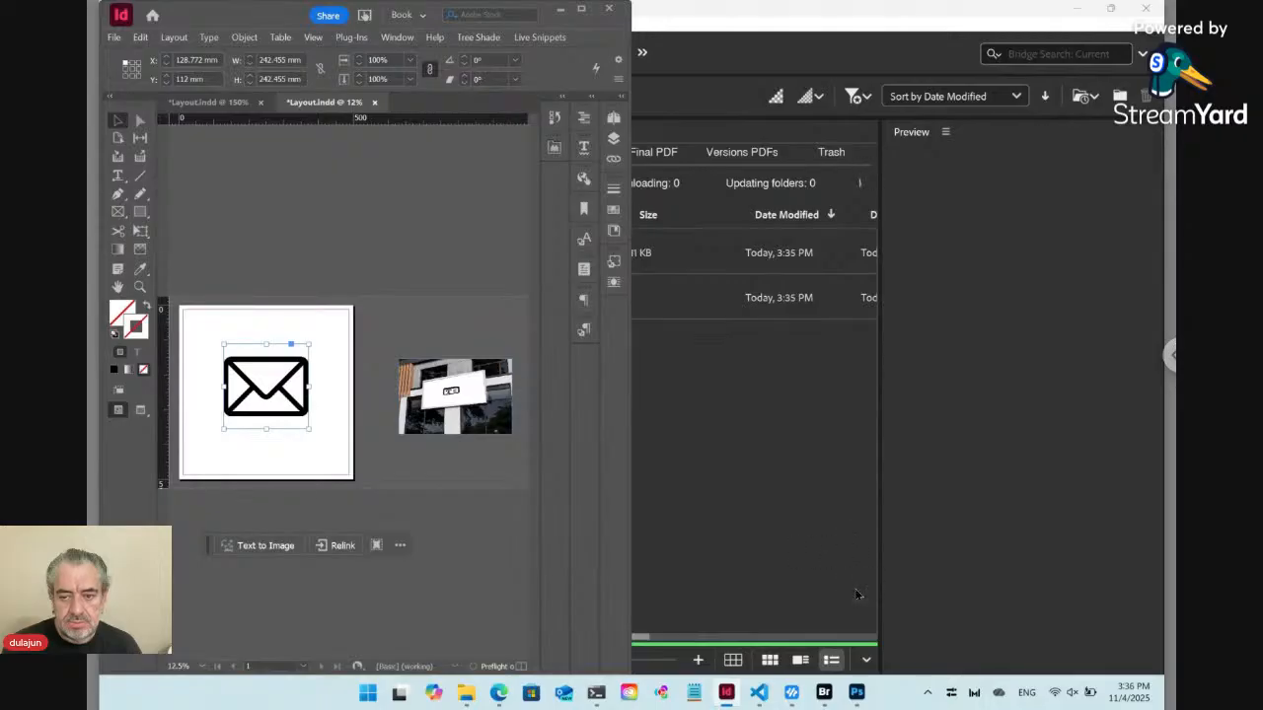
{"action": "mouse_move", "coordinate": [858, 695]}
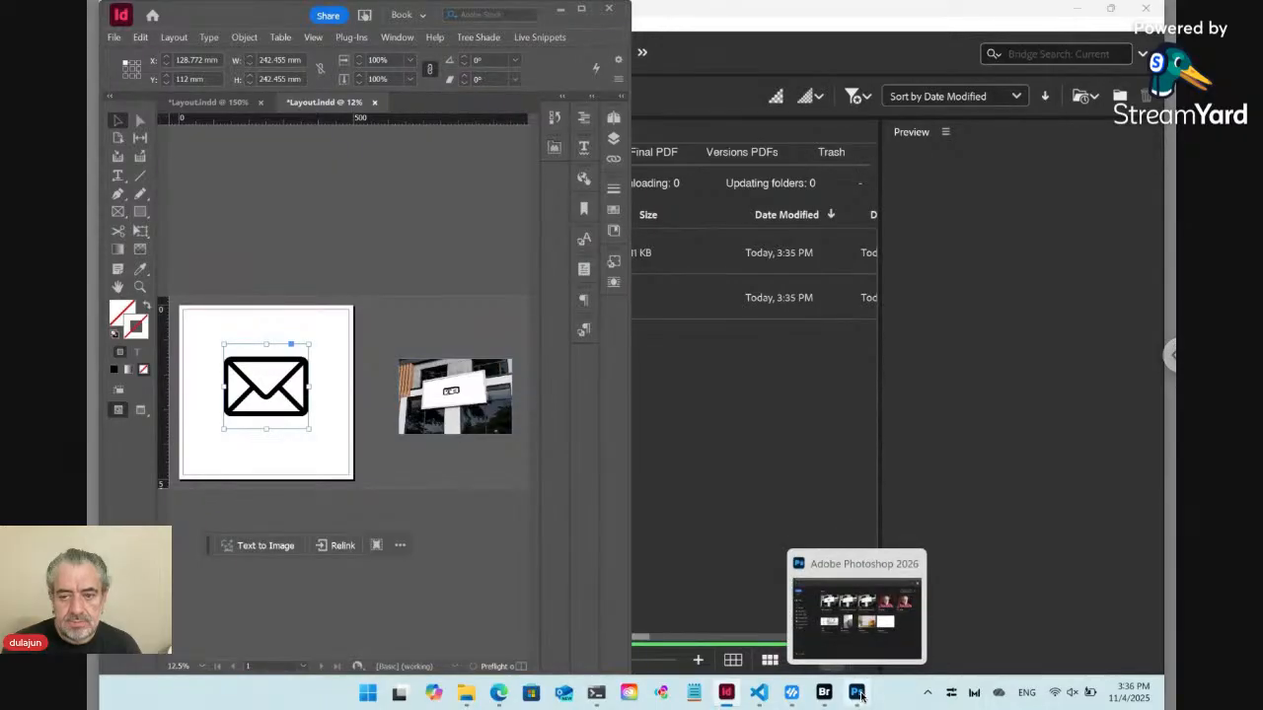
{"action": "left_click", "coordinate": [857, 693]}
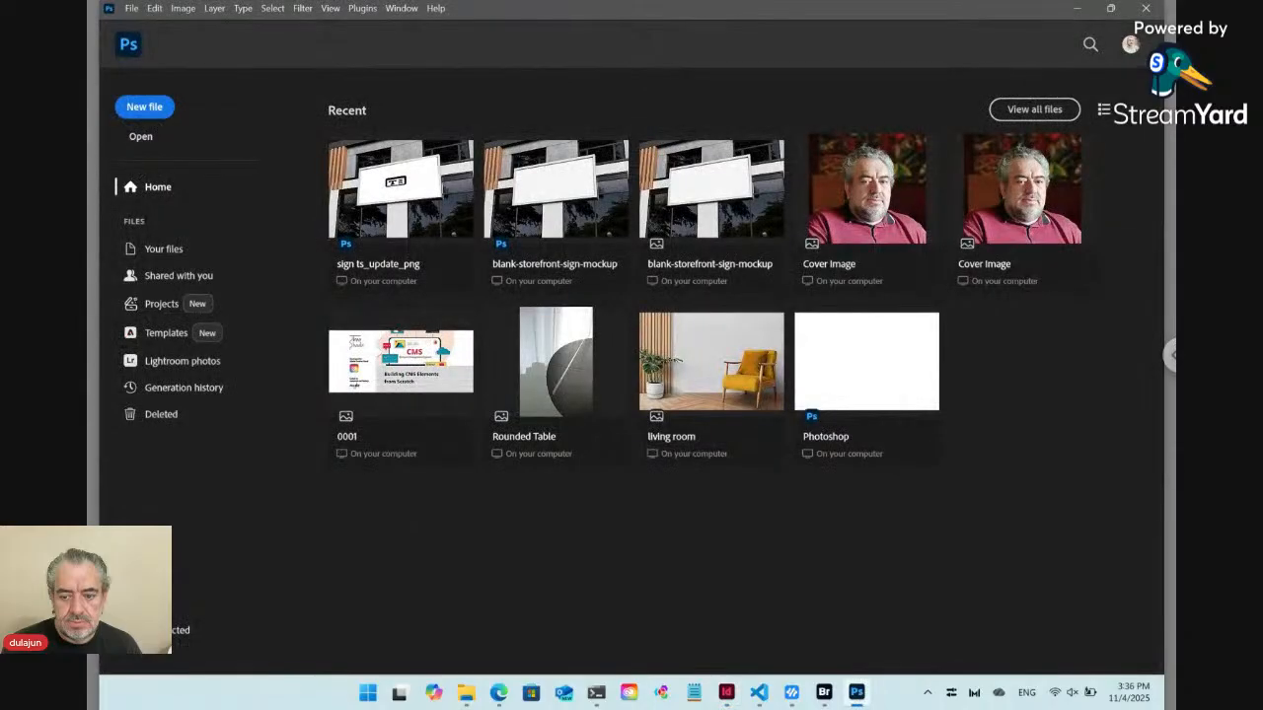
{"action": "left_click", "coordinate": [824, 693]}
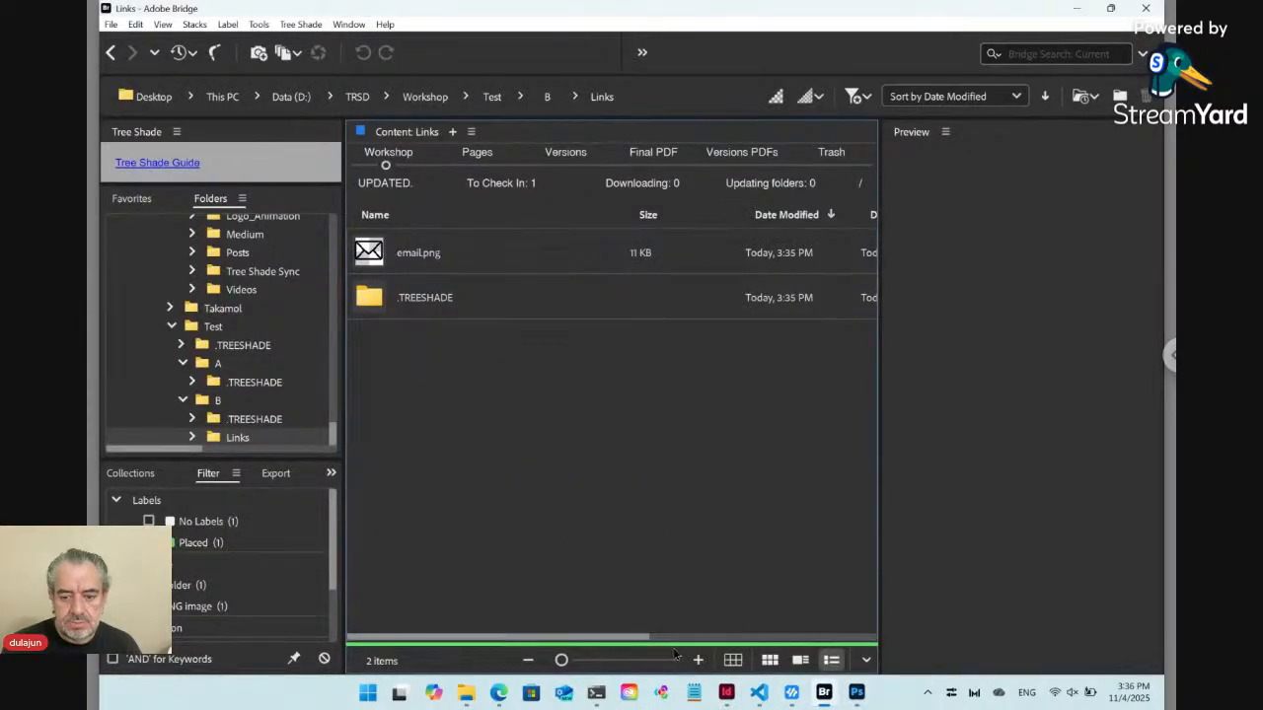
Switch to InDesign and save Layout.indd again, declining the check-in.
{"action": "left_click", "coordinate": [726, 693]}
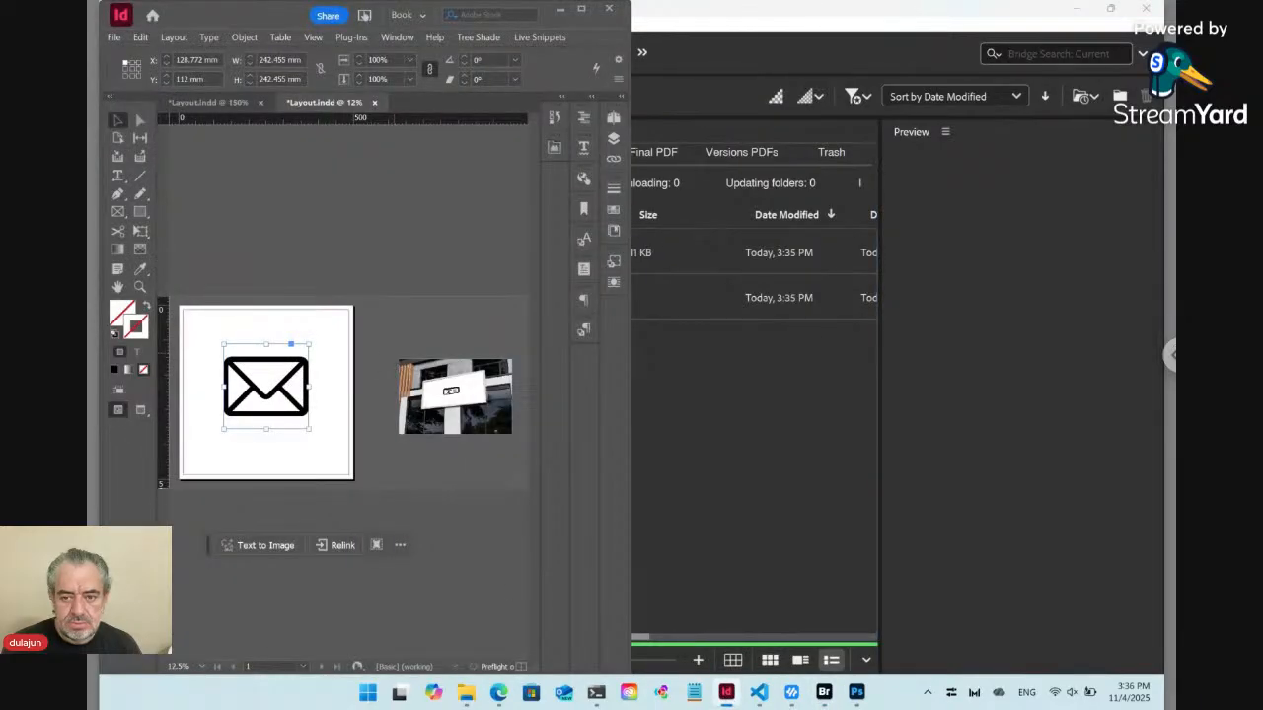
{"action": "key", "text": "ctrl+s"}
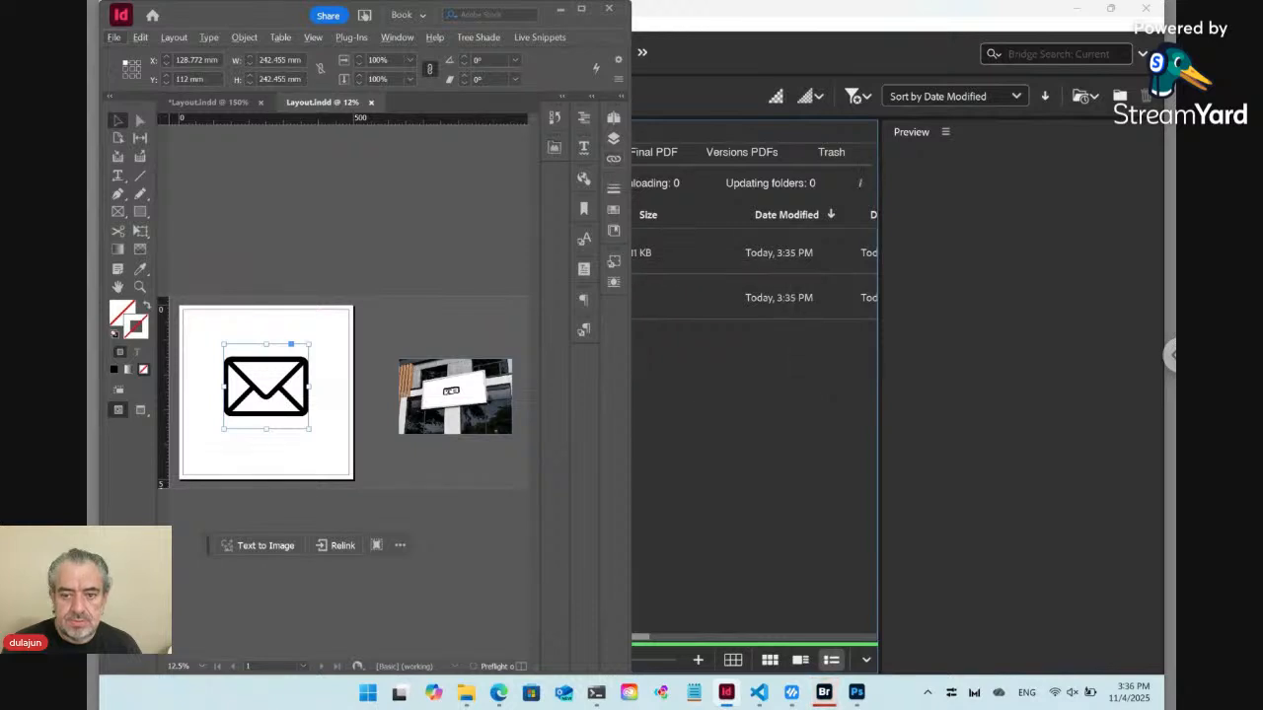
{"action": "left_click", "coordinate": [689, 402]}
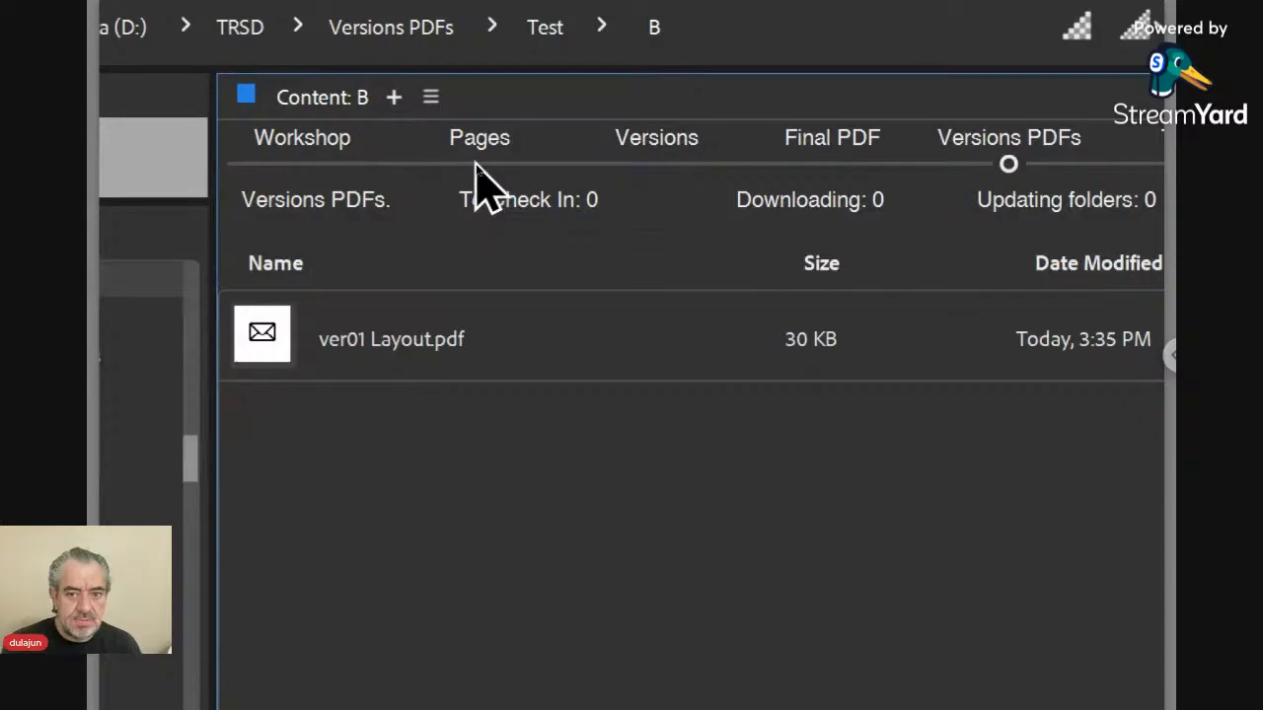
Open the ver01 Layout pages folder of folder B in Bridge and inspect the exported 0001.jpg page image.
{"action": "left_click", "coordinate": [477, 163]}
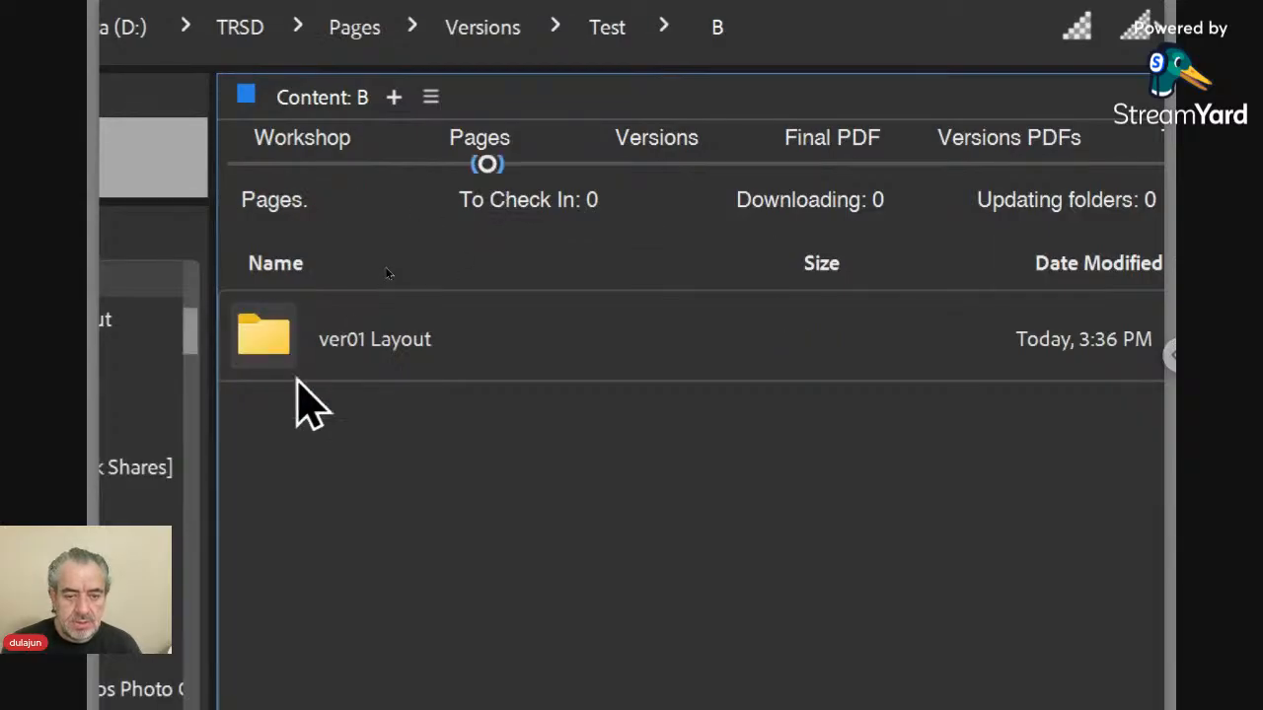
{"action": "double_click", "coordinate": [293, 357]}
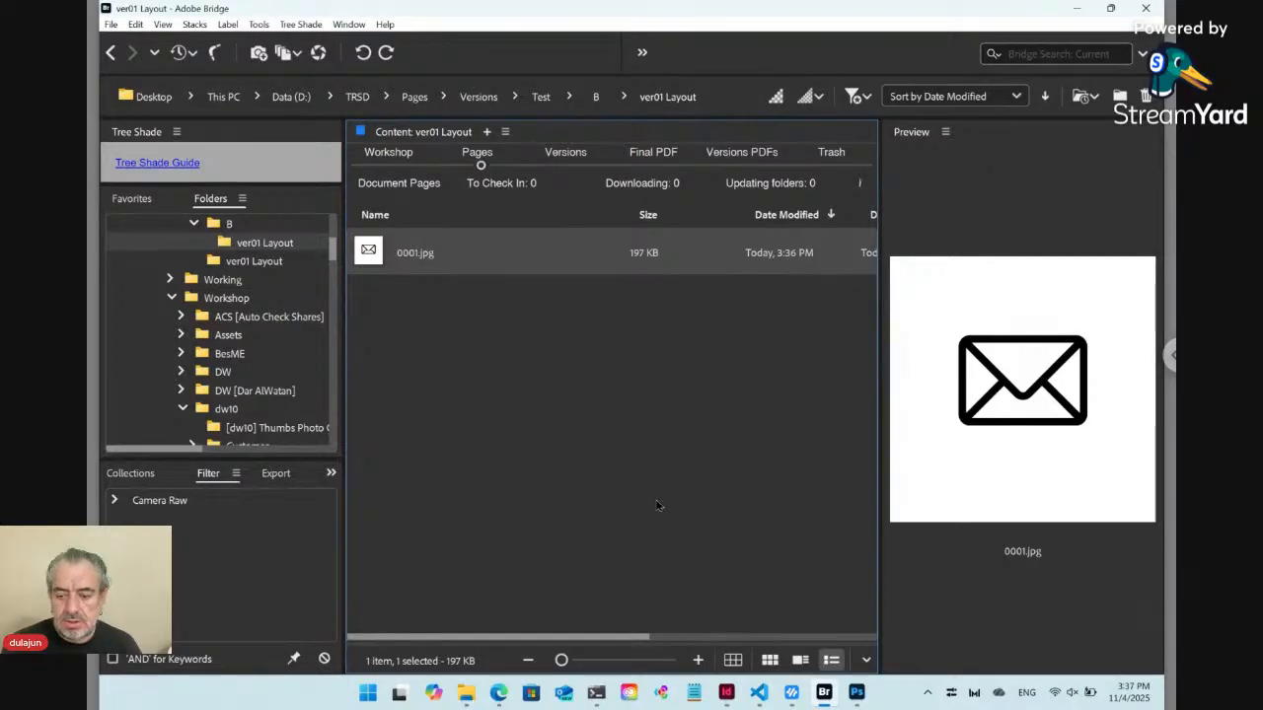
{"action": "mouse_move", "coordinate": [861, 693]}
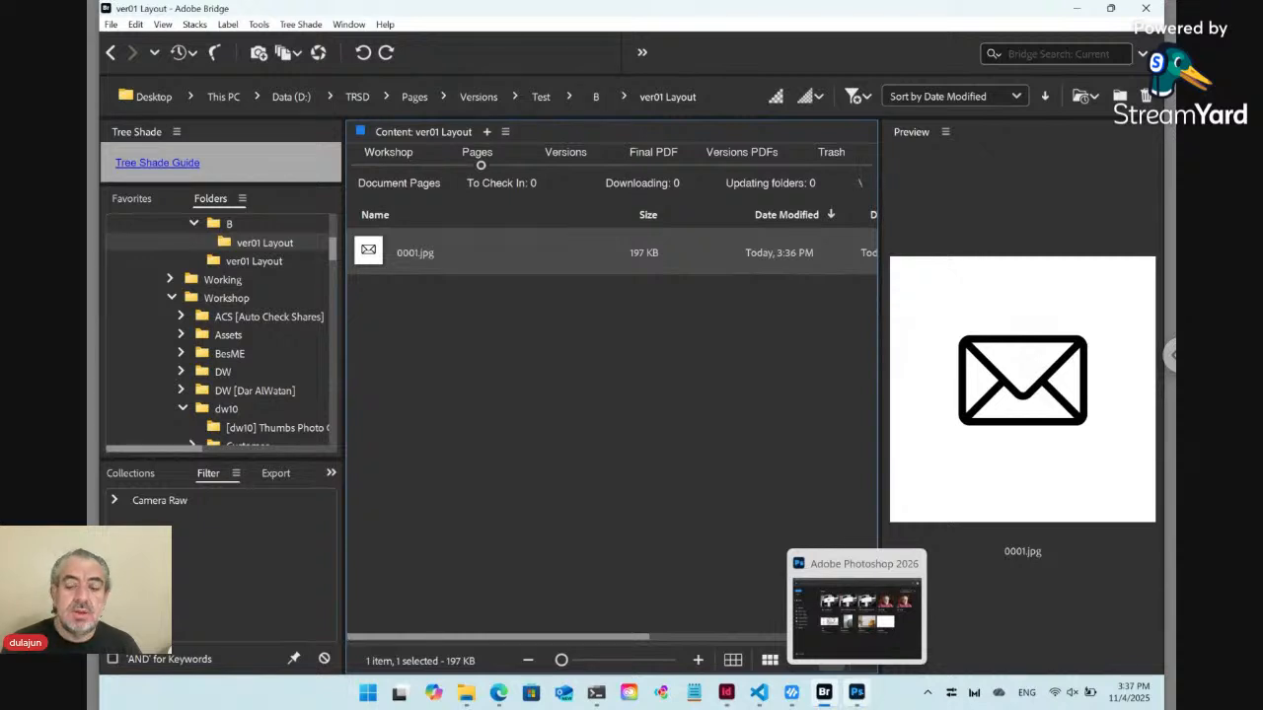
Open the Mockup folder in folder B's Workshop and rename the sign file as sign ts_lyr_png.psd.
{"action": "left_click", "coordinate": [387, 166]}
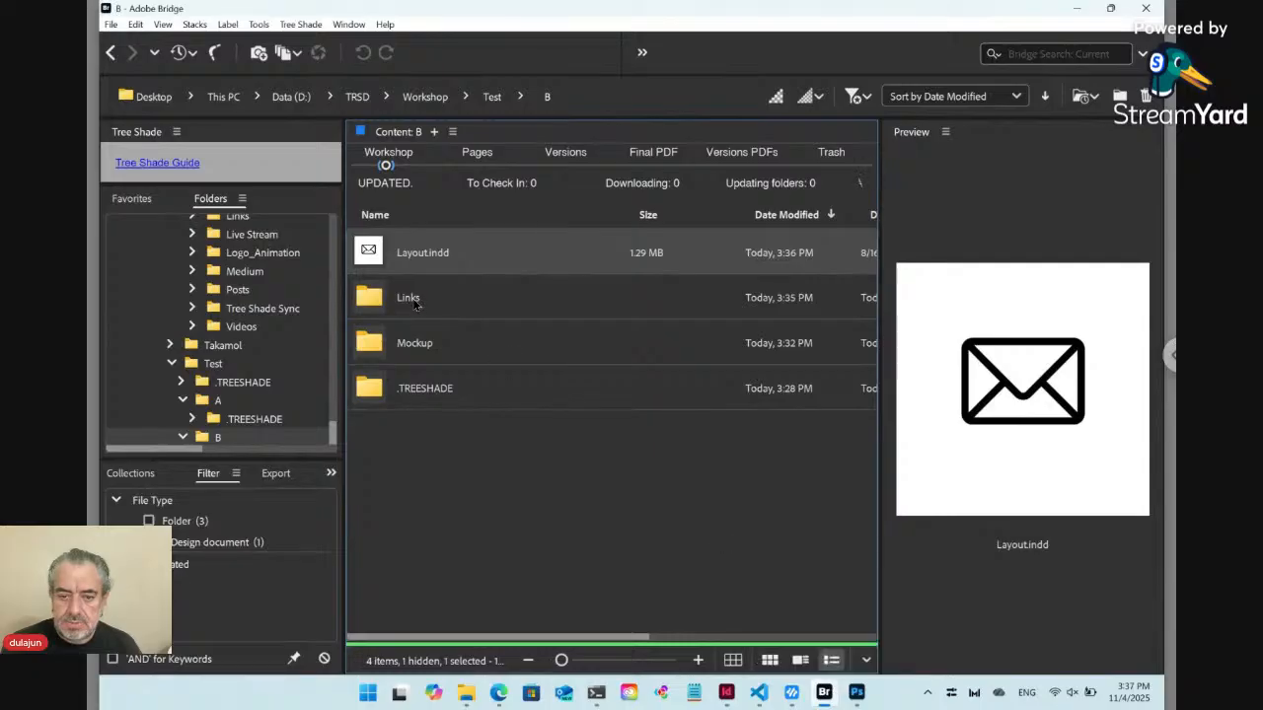
{"action": "double_click", "coordinate": [416, 343]}
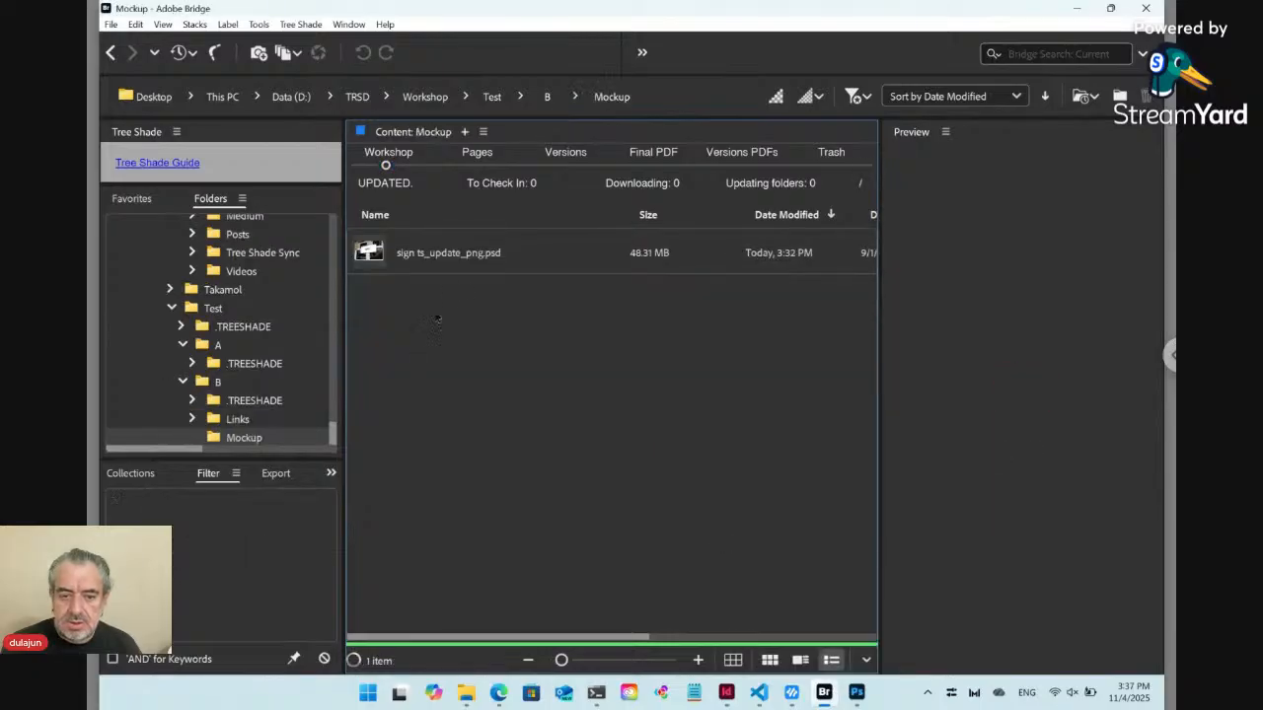
{"action": "left_click", "coordinate": [460, 257]}
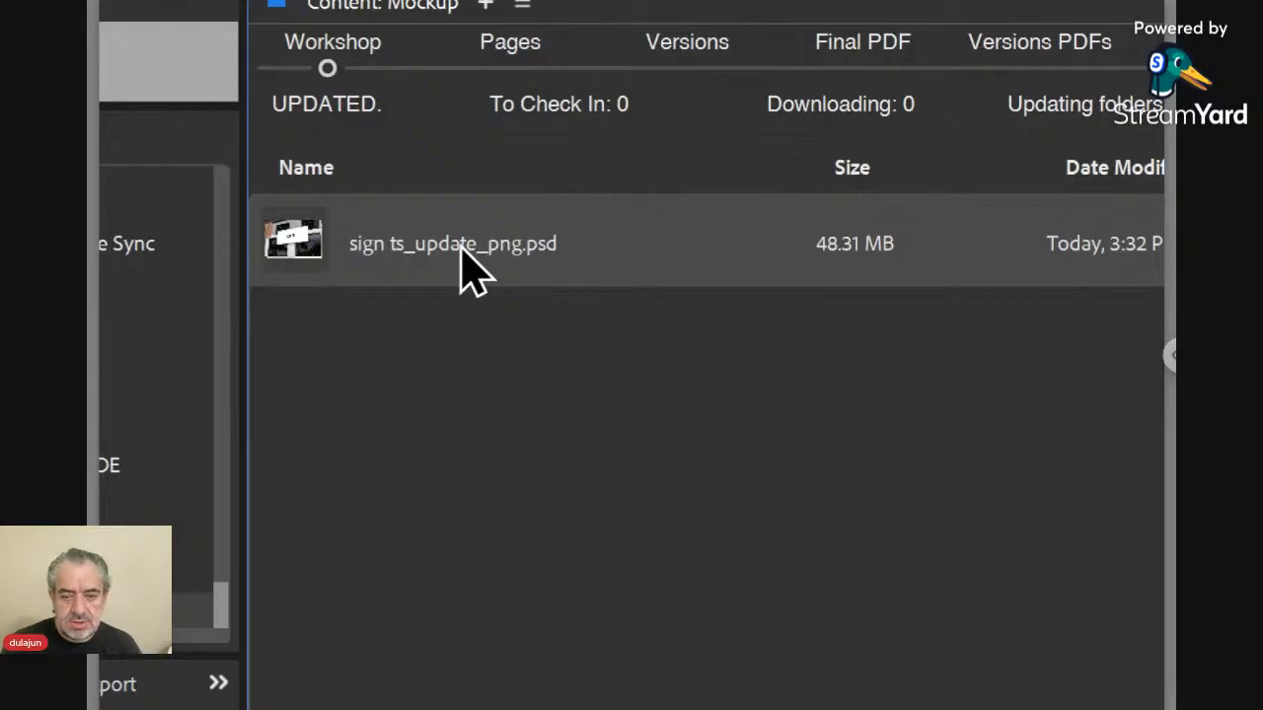
{"action": "left_click", "coordinate": [461, 246]}
{"action": "left_click", "coordinate": [457, 240]}
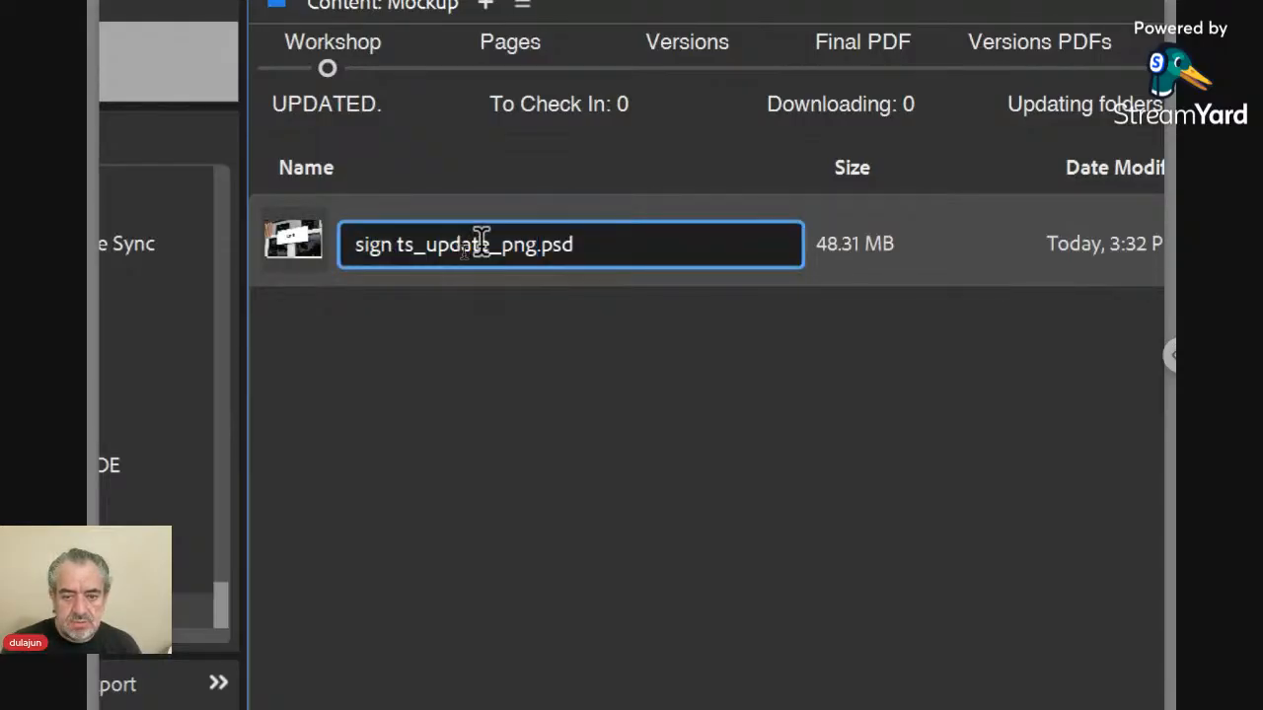
{"action": "left_click_drag", "start_coordinate": [490, 242], "coordinate": [424, 242]}
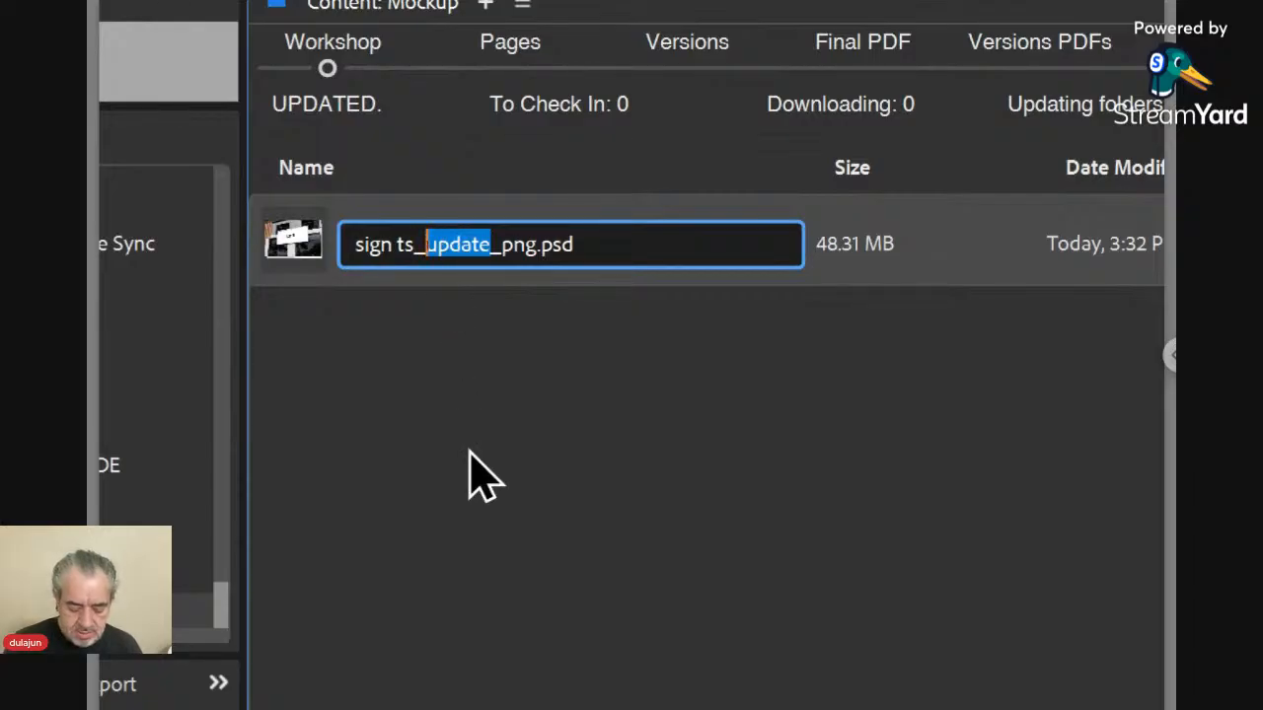
{"action": "type", "text": "lyr"}
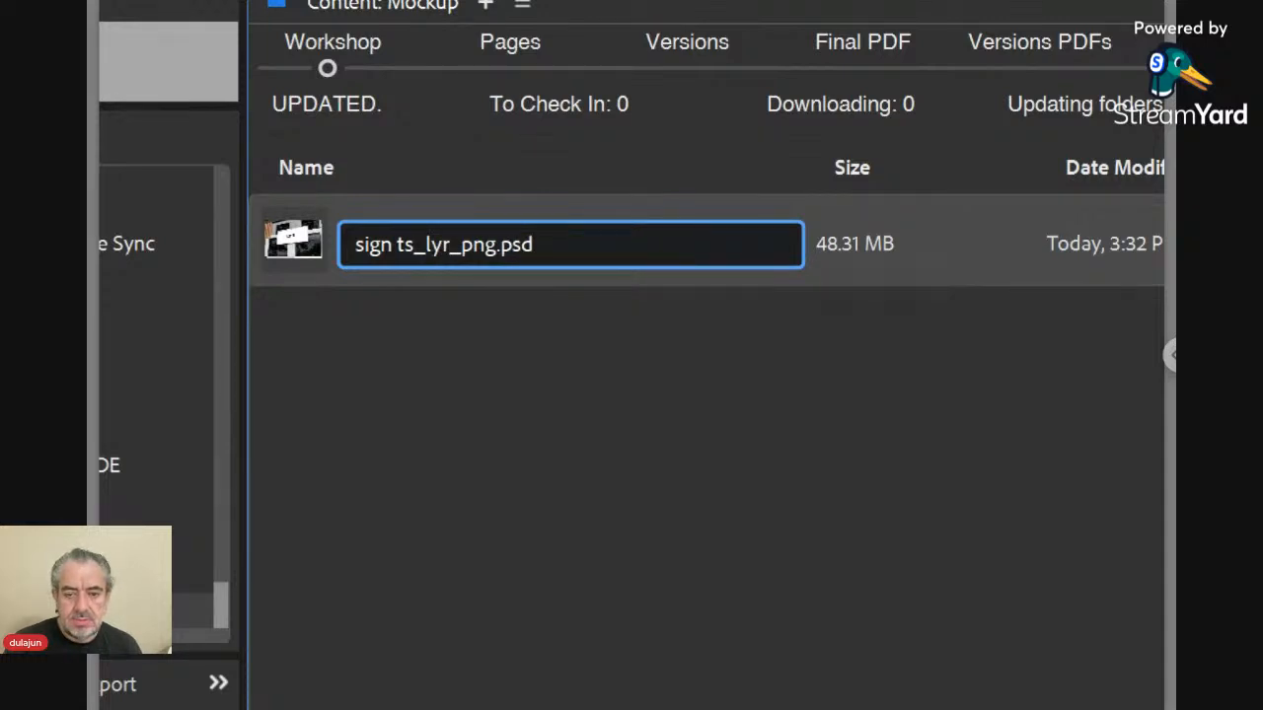
{"action": "key", "text": "Return"}
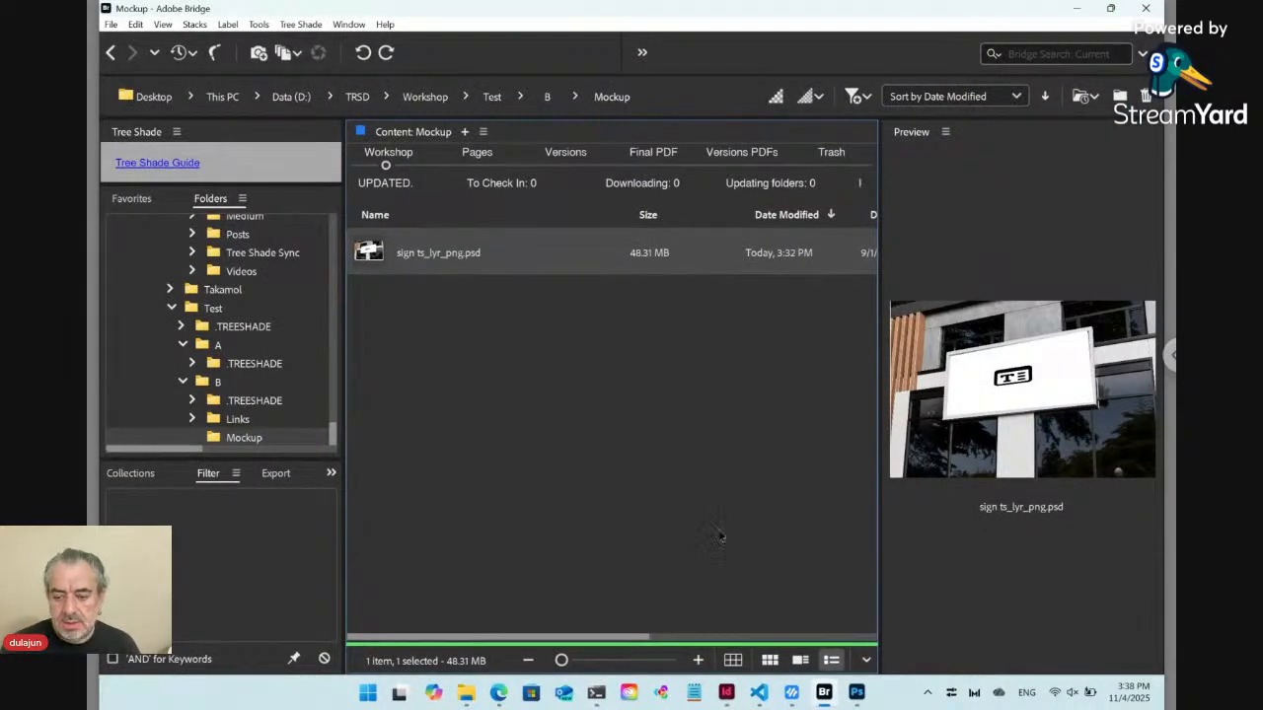
Switch to InDesign and check the layout's linked files for the renamed mockup.
{"action": "left_click", "coordinate": [726, 692]}
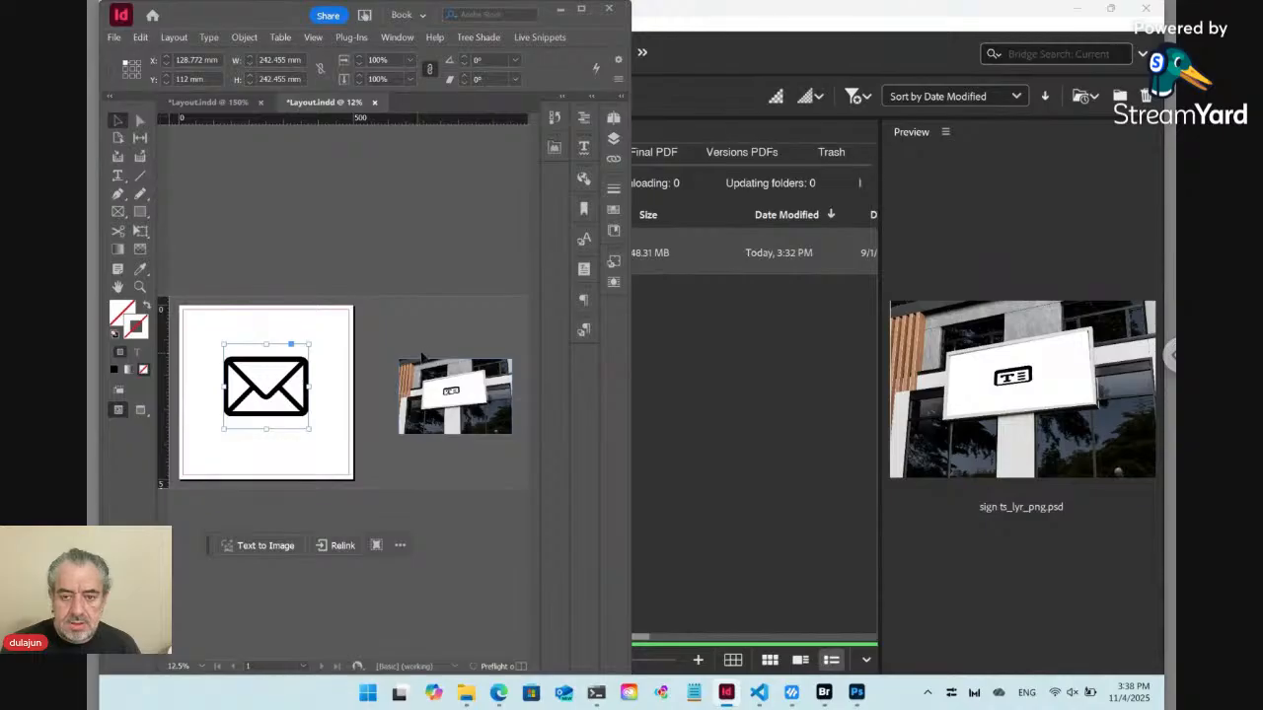
{"action": "left_click", "coordinate": [614, 159]}
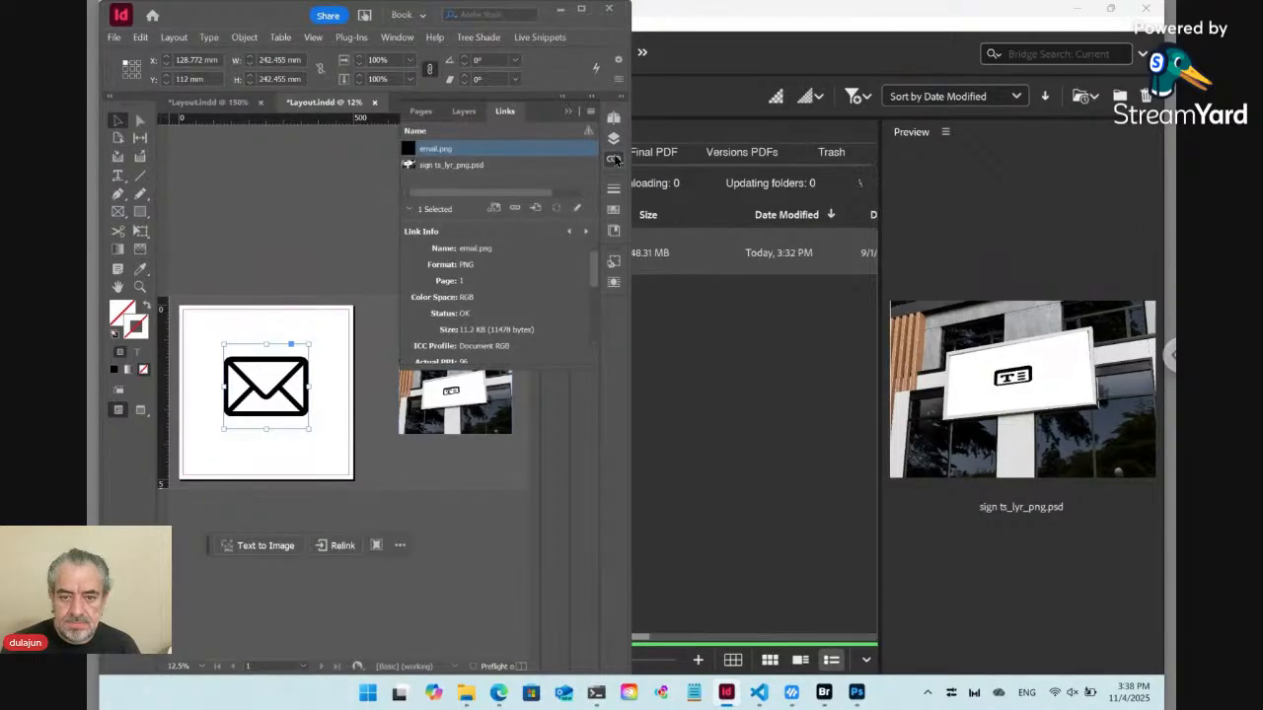
{"action": "left_click", "coordinate": [614, 160]}
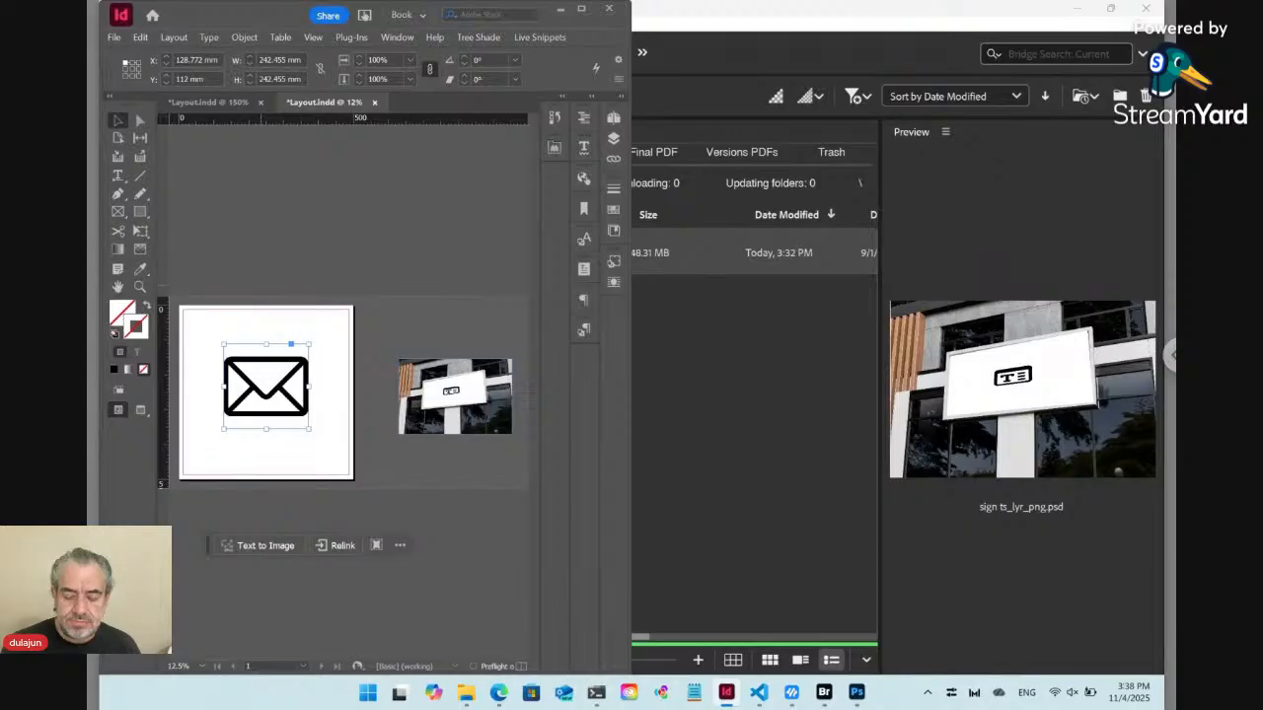
Replace the envelope on the InDesign page with email.png, iphone.png and phone-call.png from Downloads, side by side across about 429 by 346 mm.
{"action": "key", "text": "Delete"}
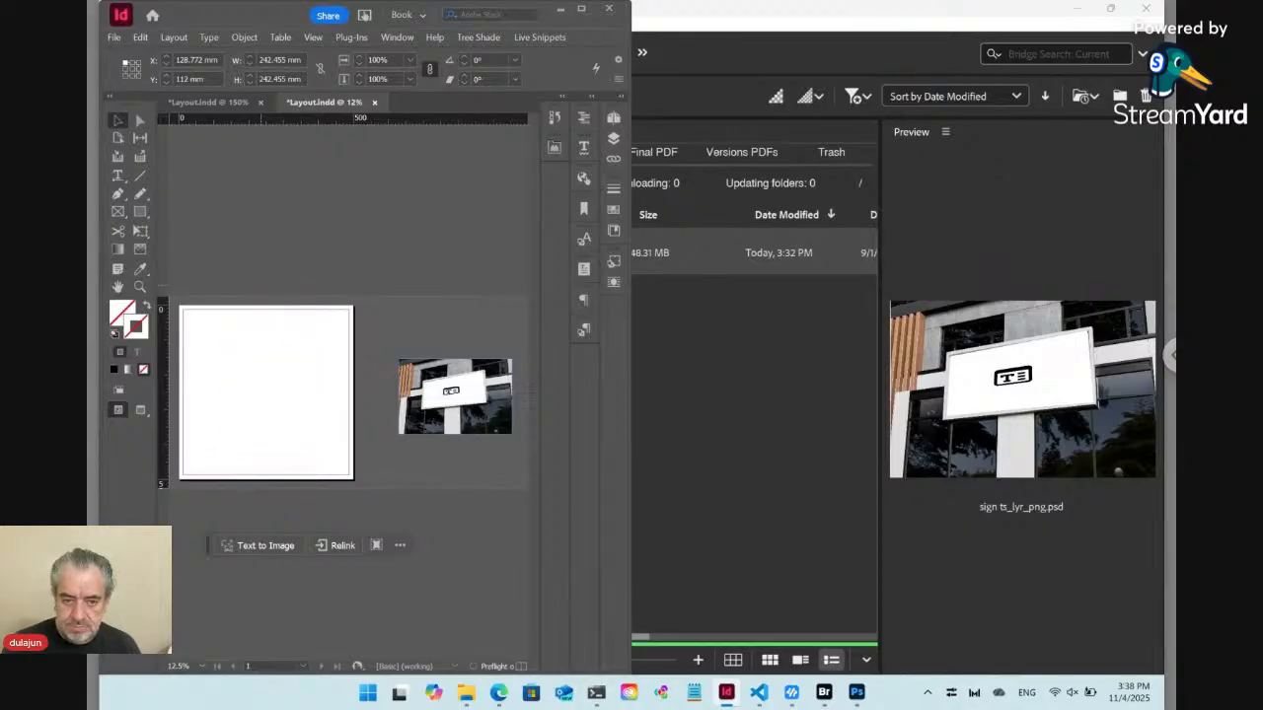
{"action": "left_click", "coordinate": [466, 693]}
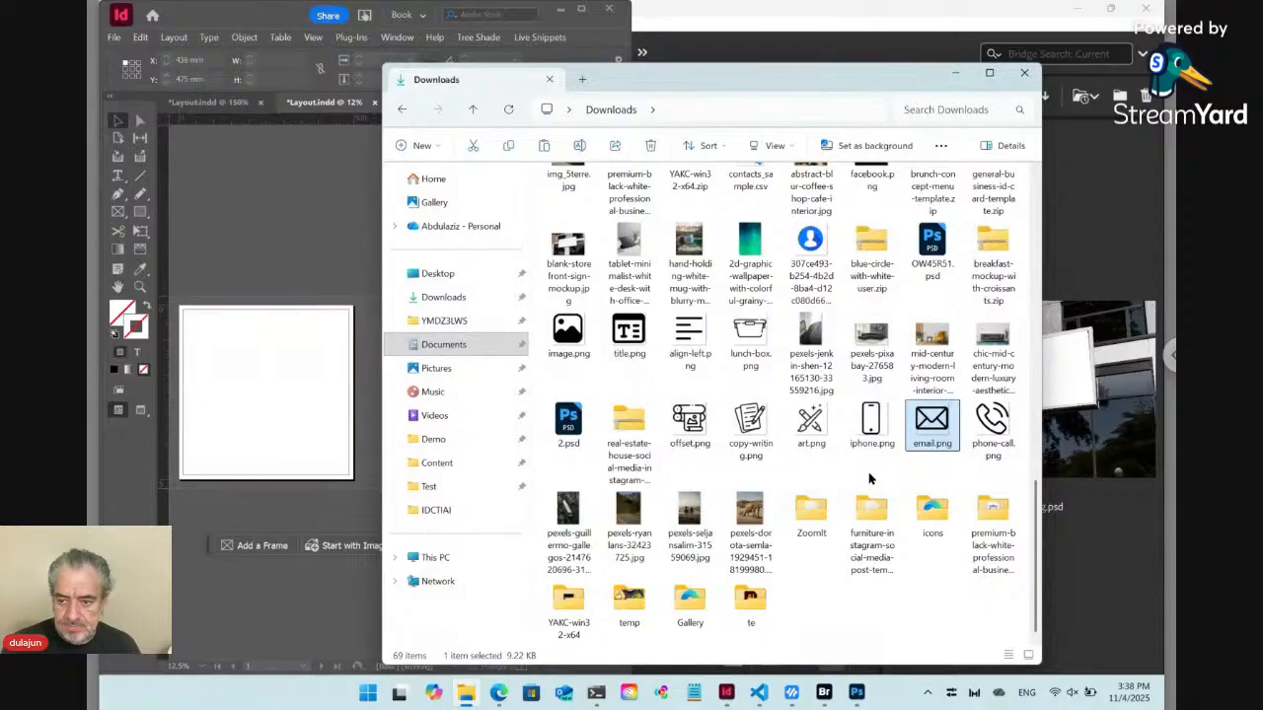
{"action": "left_click_drag", "start_coordinate": [864, 475], "coordinate": [986, 422]}
{"action": "left_click_drag", "start_coordinate": [868, 425], "coordinate": [329, 456]}
{"action": "key", "text": "alt+Tab"}
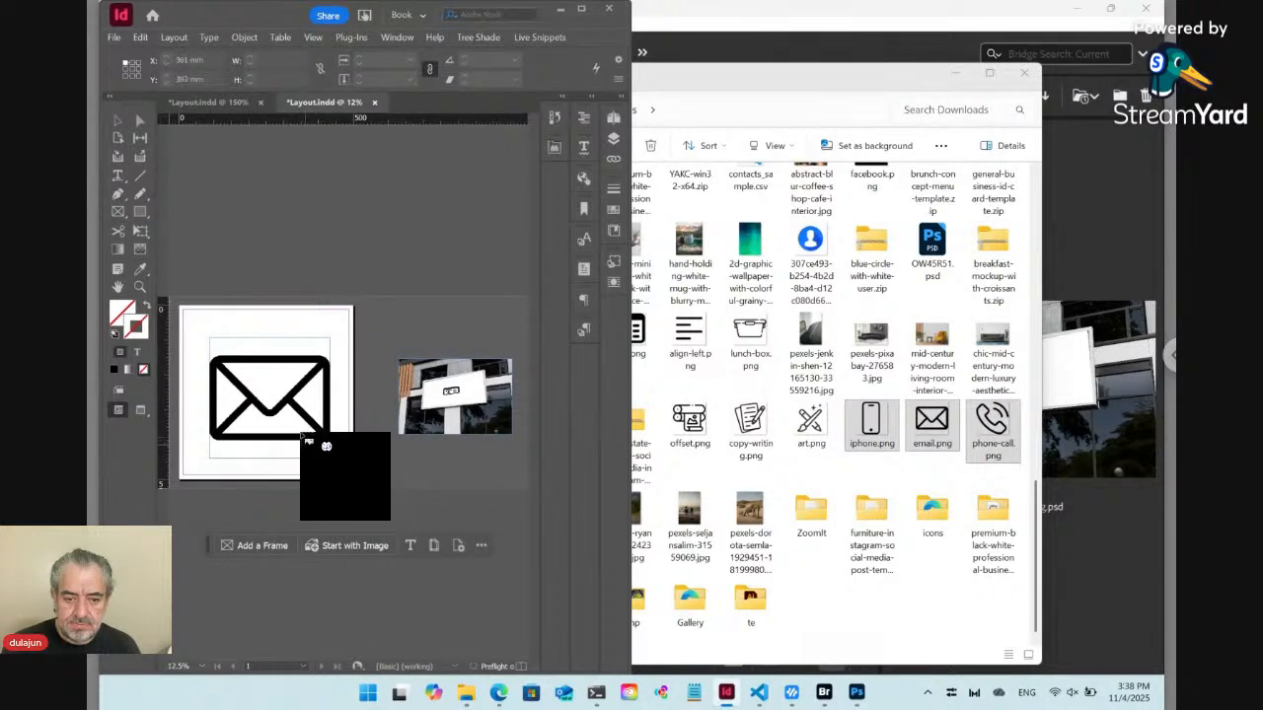
{"action": "key", "text": "ctrl+z"}
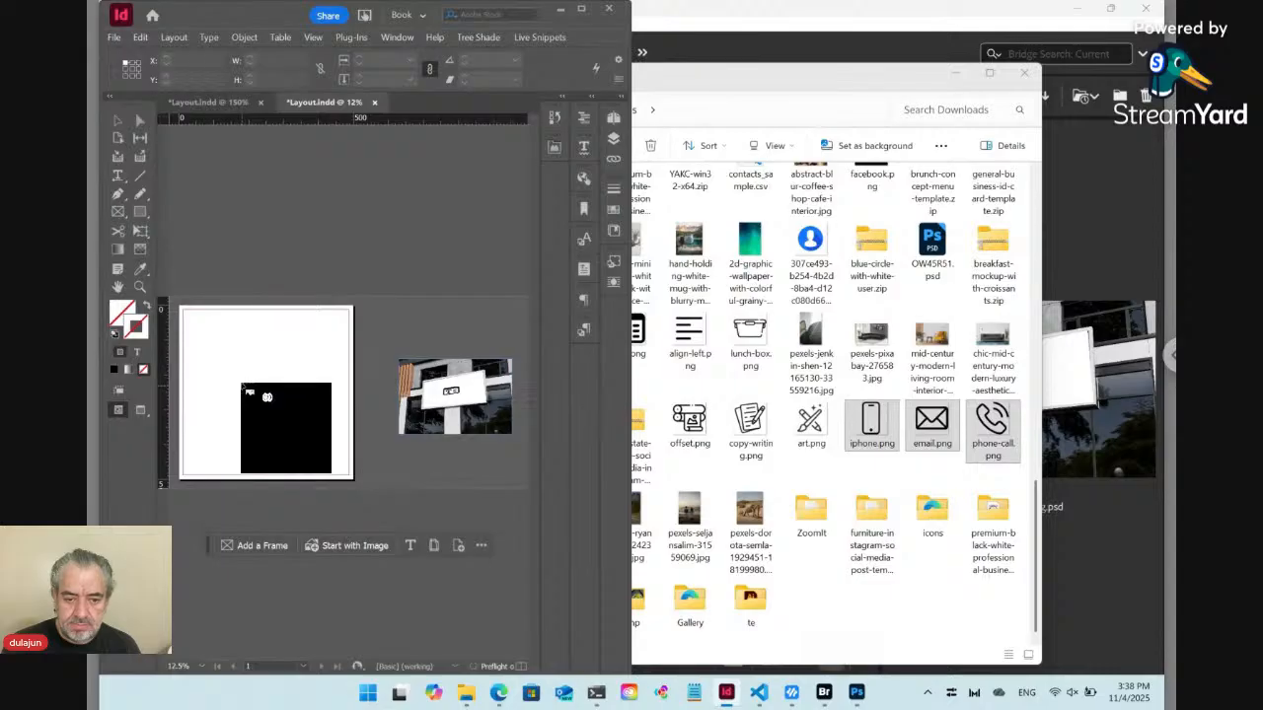
{"action": "left_click_drag", "start_coordinate": [189, 340], "coordinate": [335, 459]}
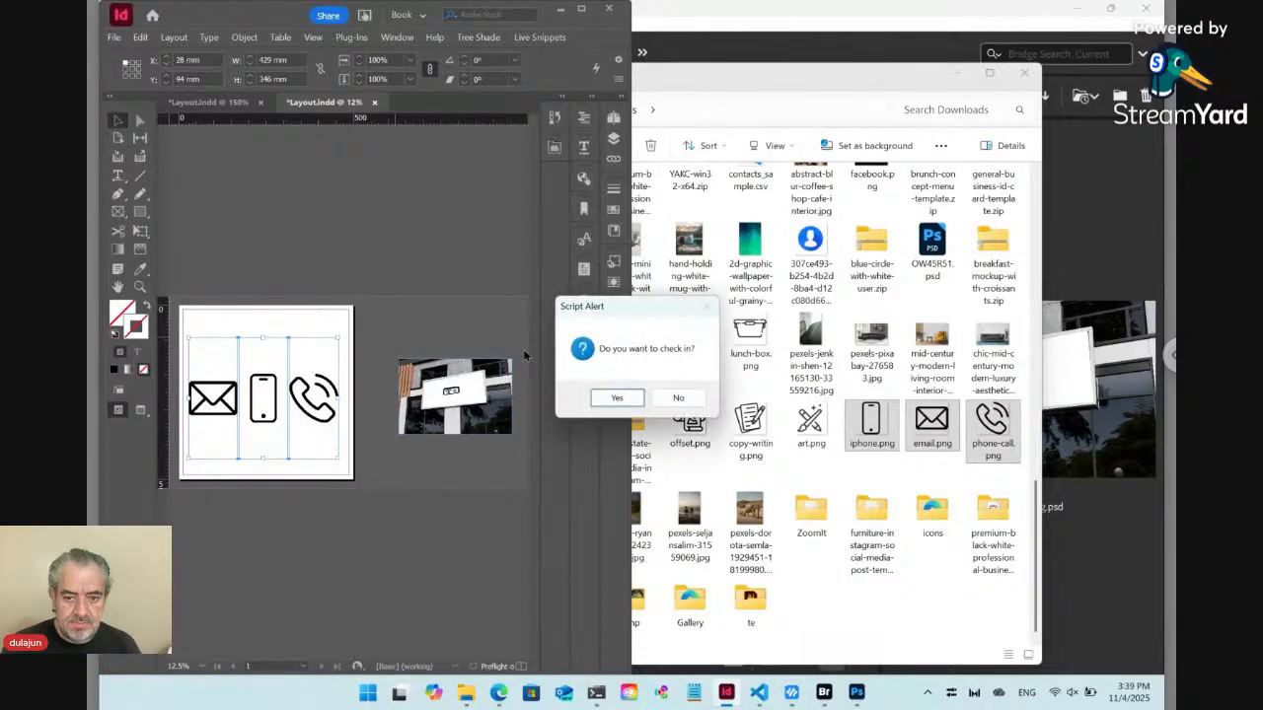
Check in the saved layout, switch to Photoshop and close sign ts_lyr_png.psd.
{"action": "left_click", "coordinate": [618, 399]}
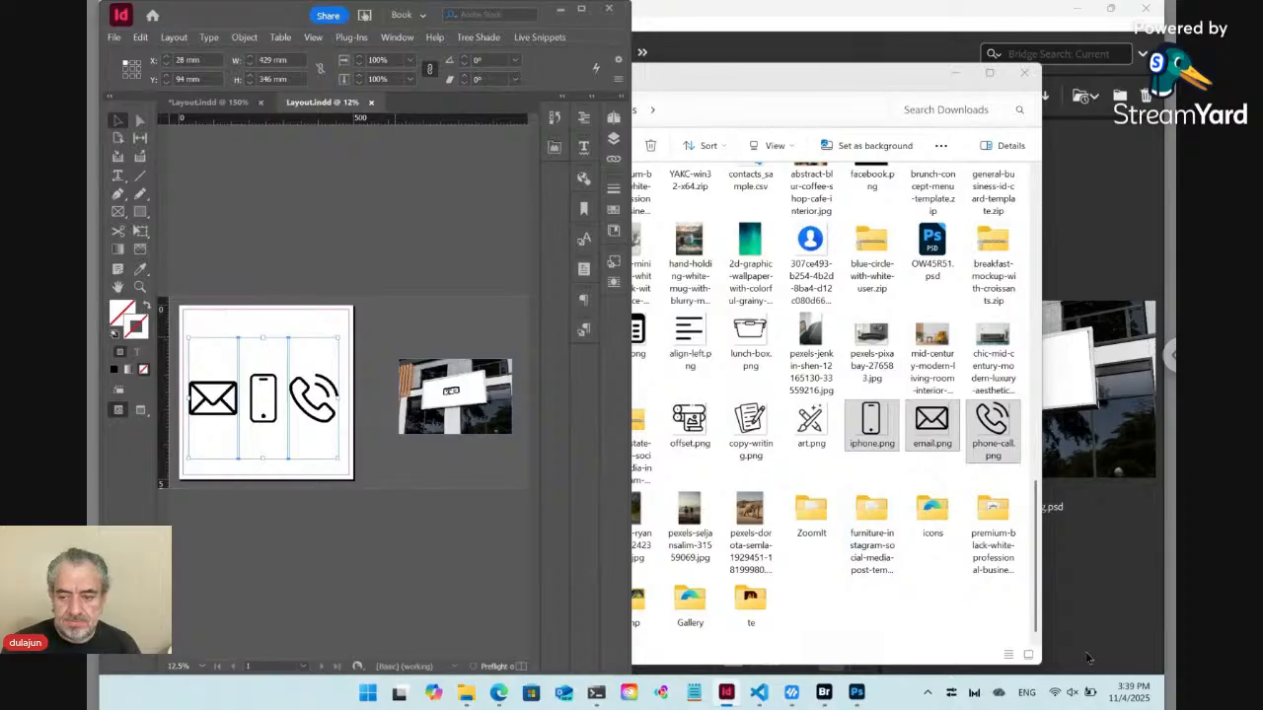
{"action": "mouse_move", "coordinate": [858, 697]}
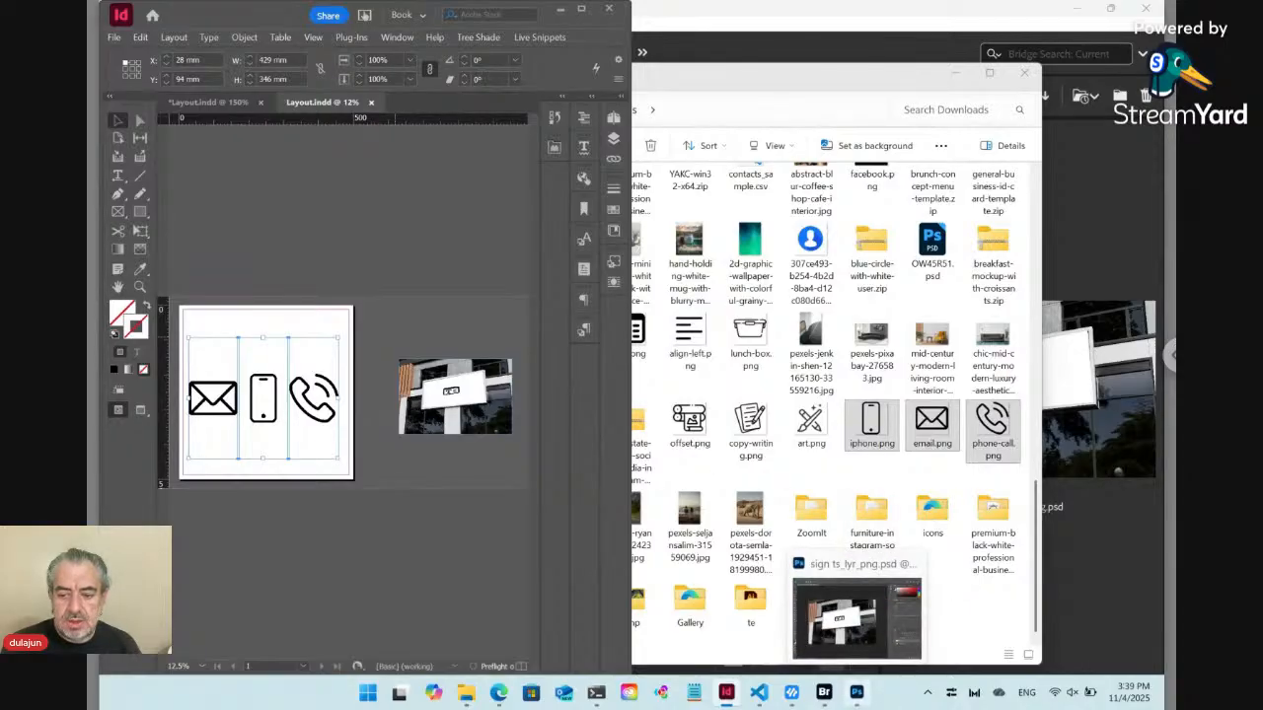
{"action": "left_click", "coordinate": [857, 696]}
{"action": "key", "text": "ctrl+w"}
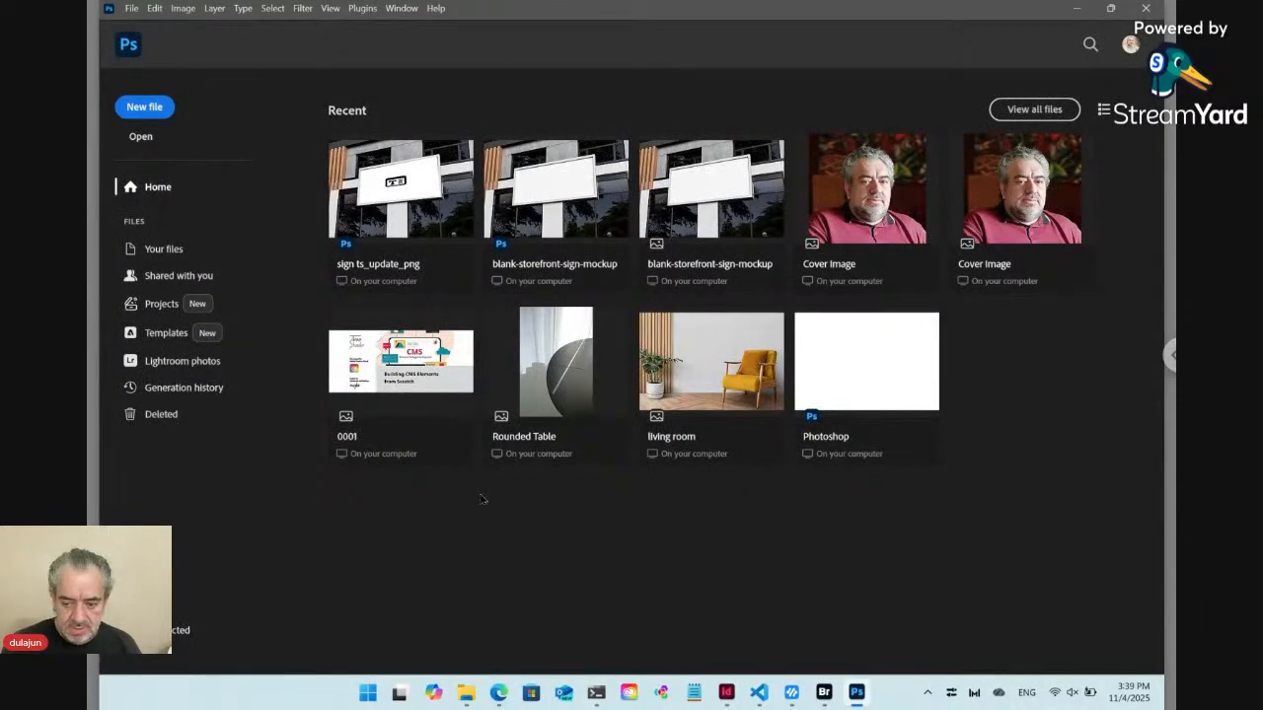
Switch to Bridge and examine folder B's outputs for the checked-in layout: its version PDF and the page image in ver01 Layout.
{"action": "mouse_move", "coordinate": [824, 696]}
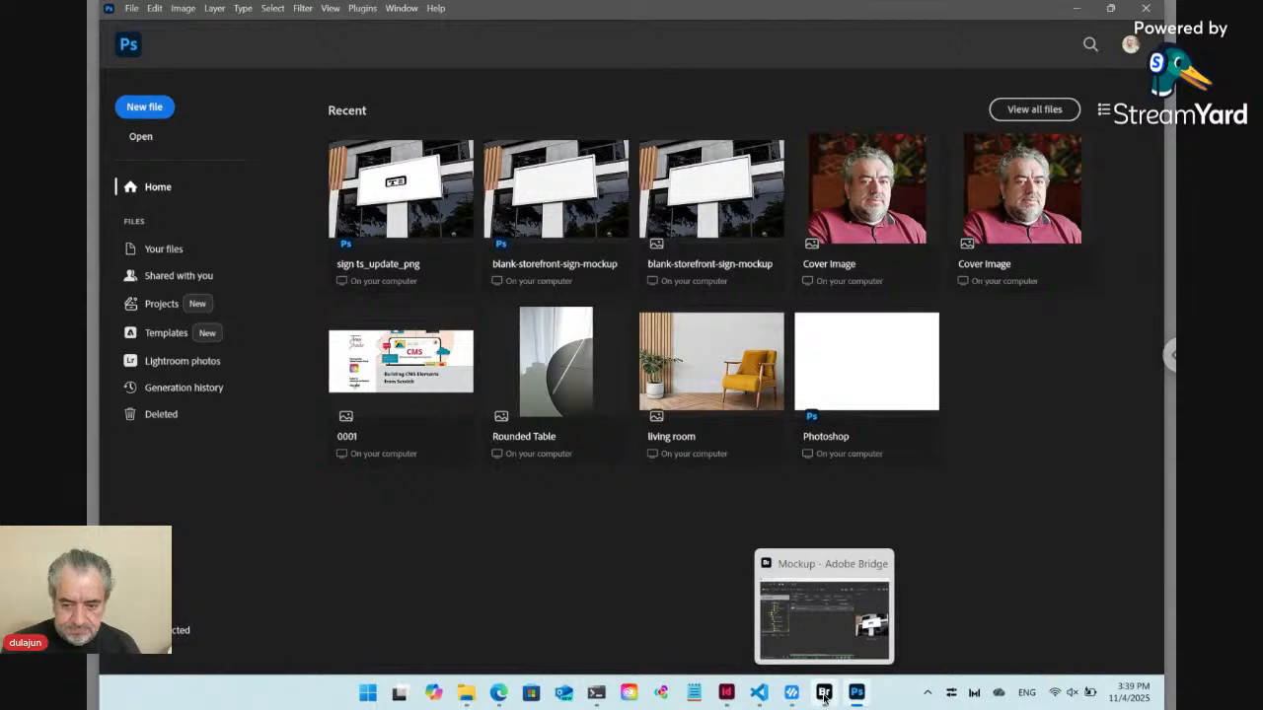
{"action": "left_click", "coordinate": [824, 695]}
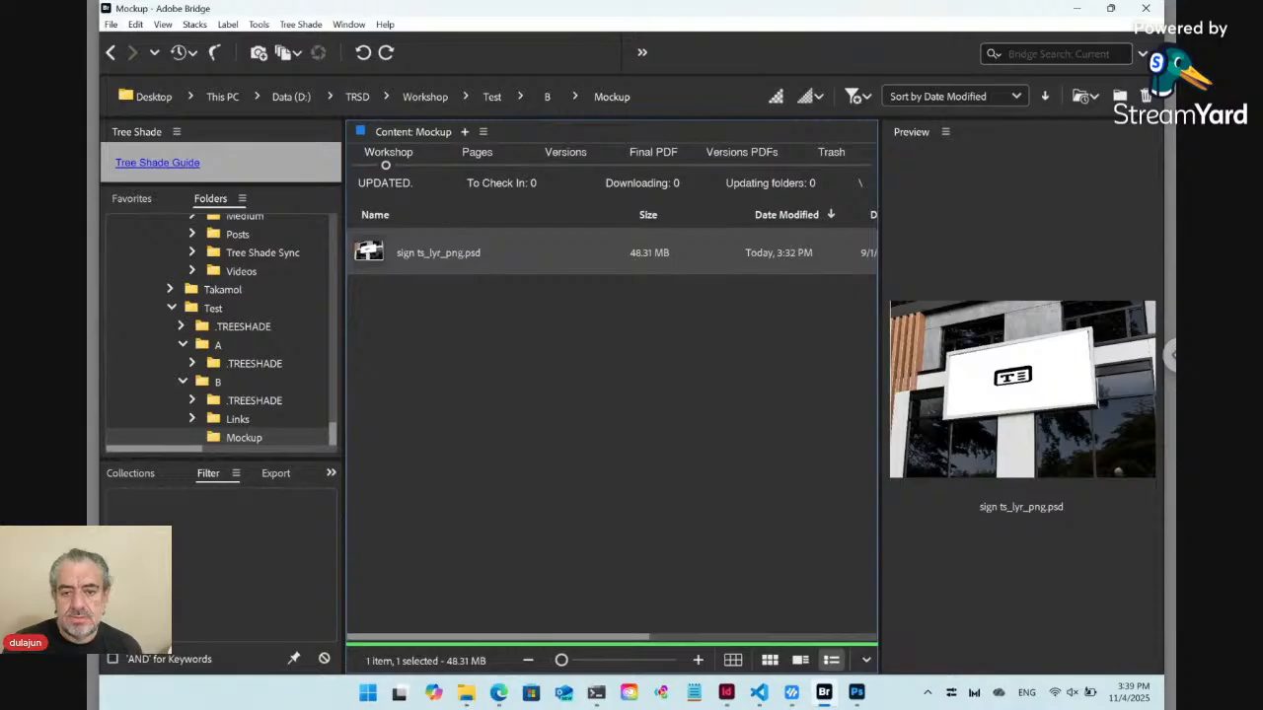
{"action": "left_click", "coordinate": [548, 97]}
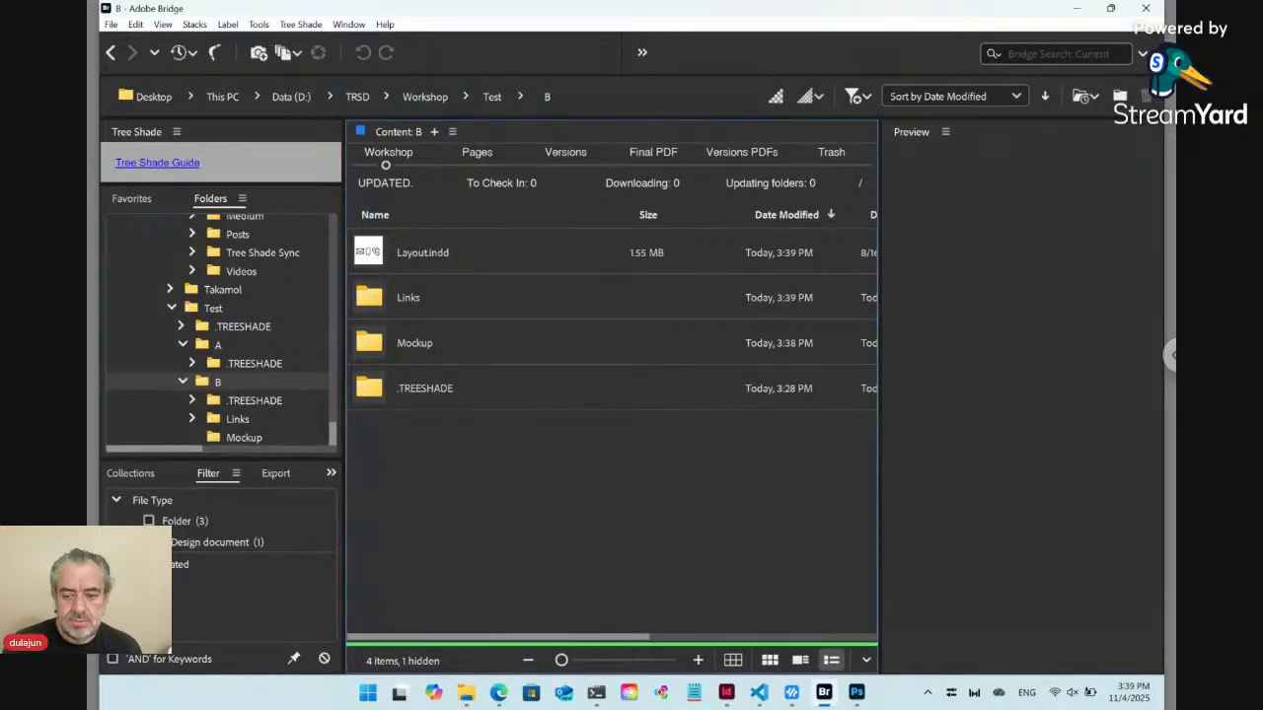
{"action": "left_click", "coordinate": [742, 158]}
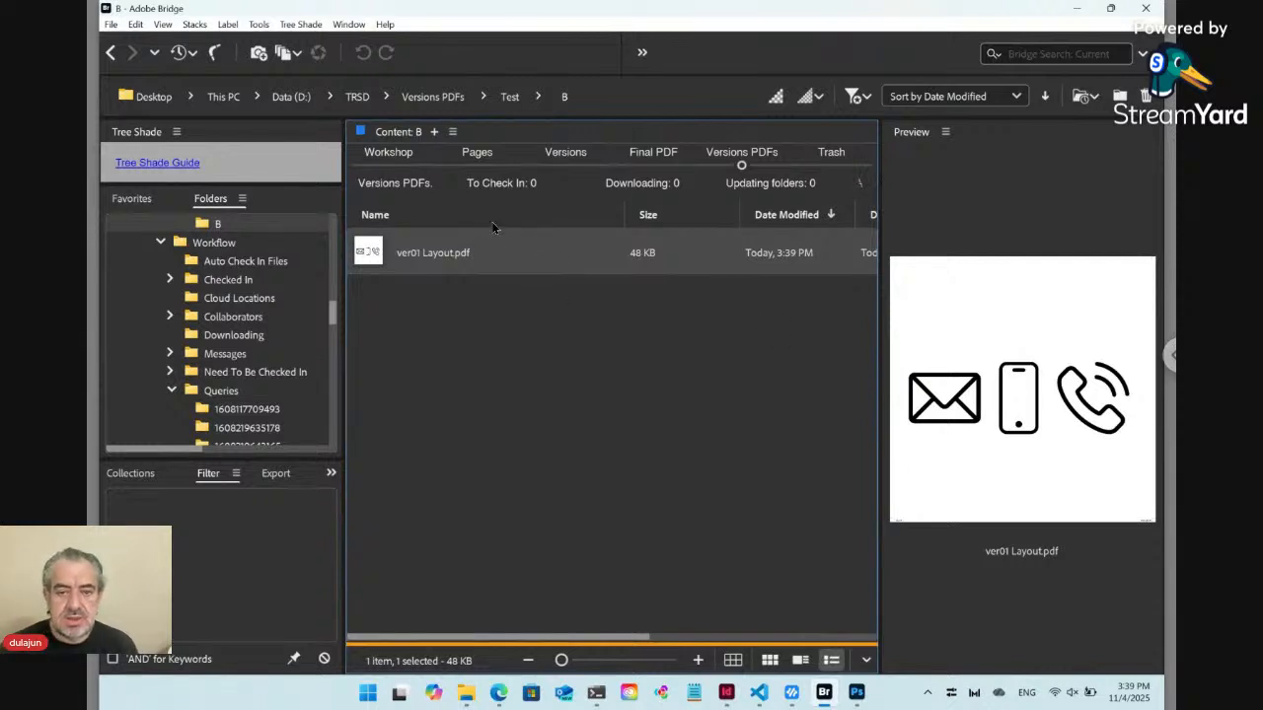
{"action": "left_click", "coordinate": [475, 162]}
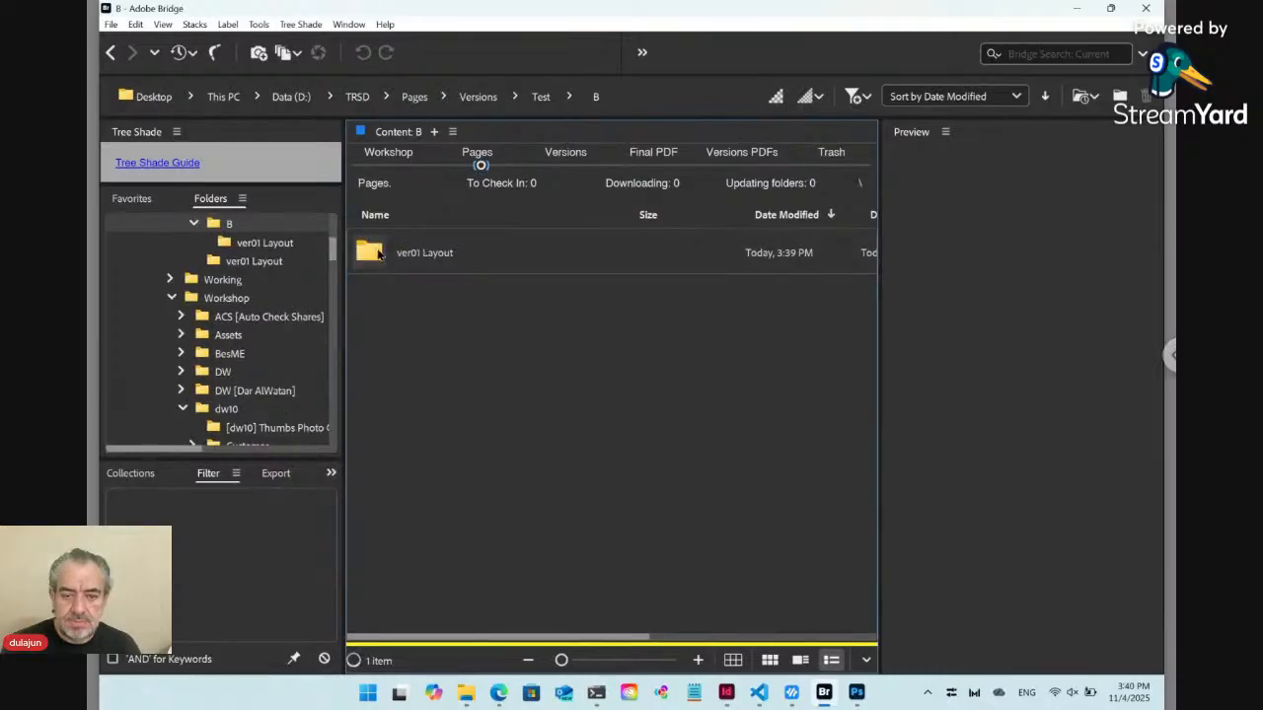
{"action": "double_click", "coordinate": [378, 254]}
{"action": "left_click", "coordinate": [378, 255]}
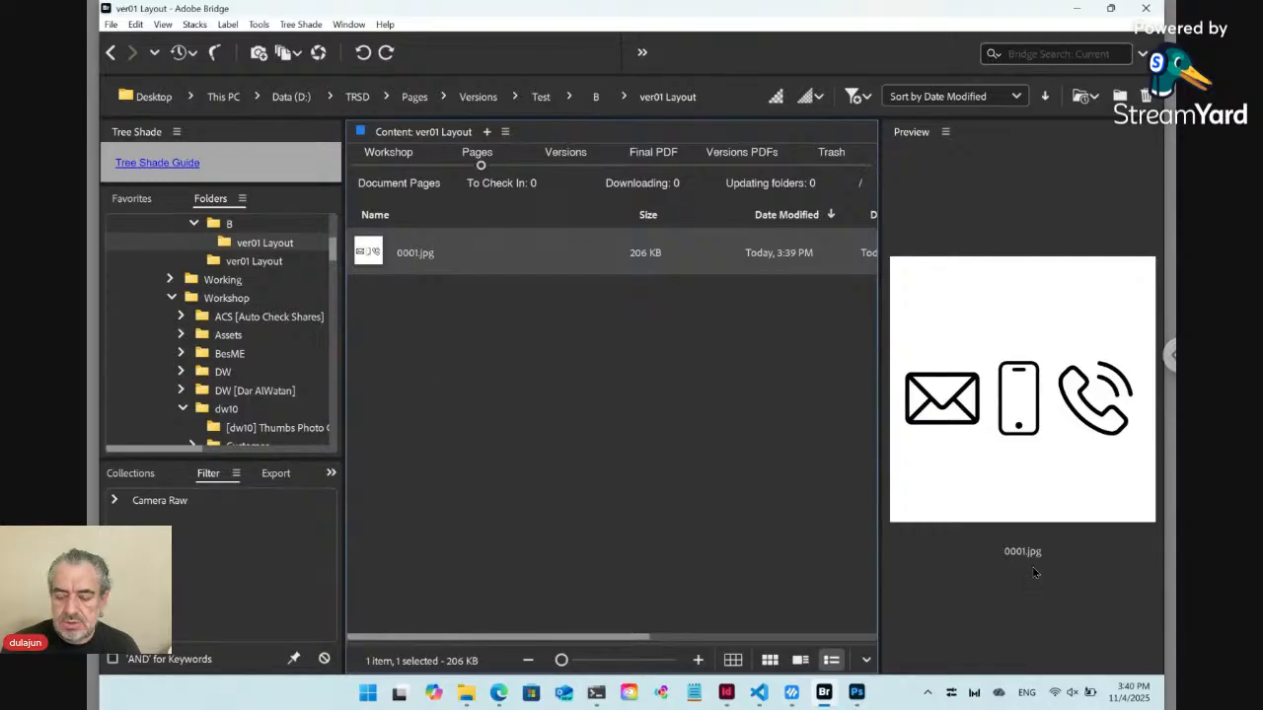
Return to the Mockup folder in folder B's Workshop and preview sign ts_lyr_png.psd.
{"action": "left_click", "coordinate": [382, 163]}
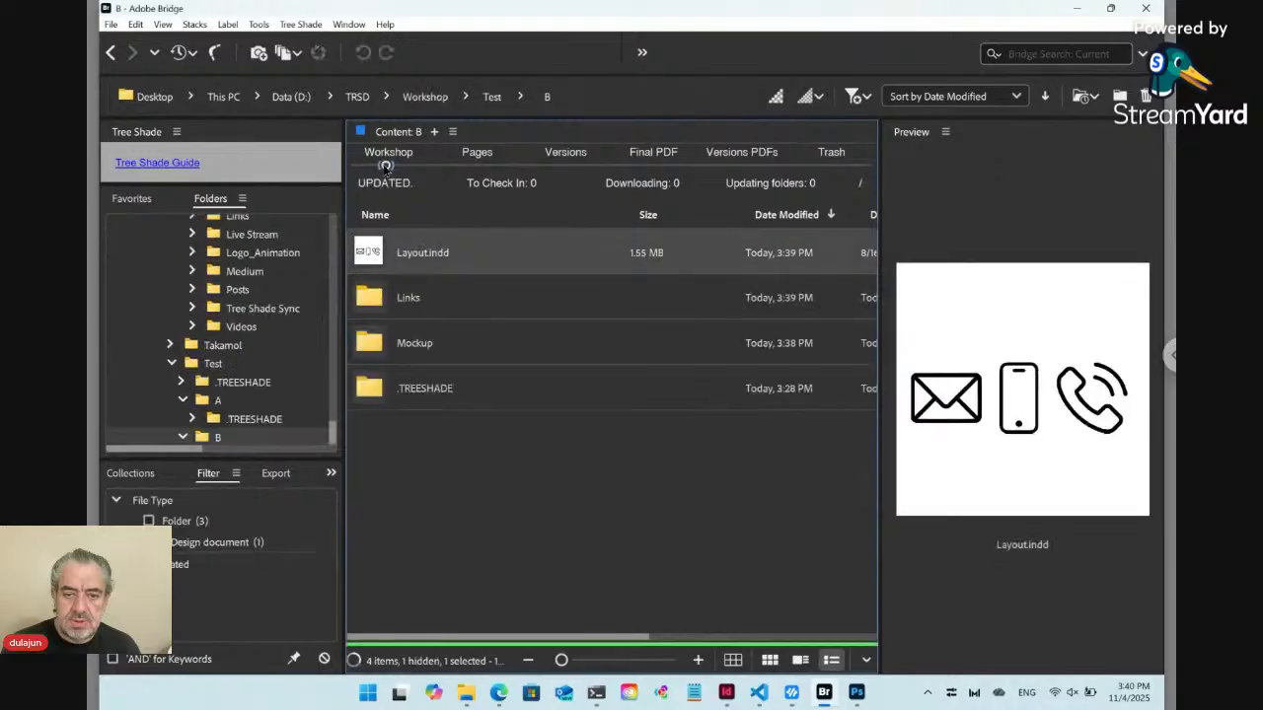
{"action": "double_click", "coordinate": [381, 347]}
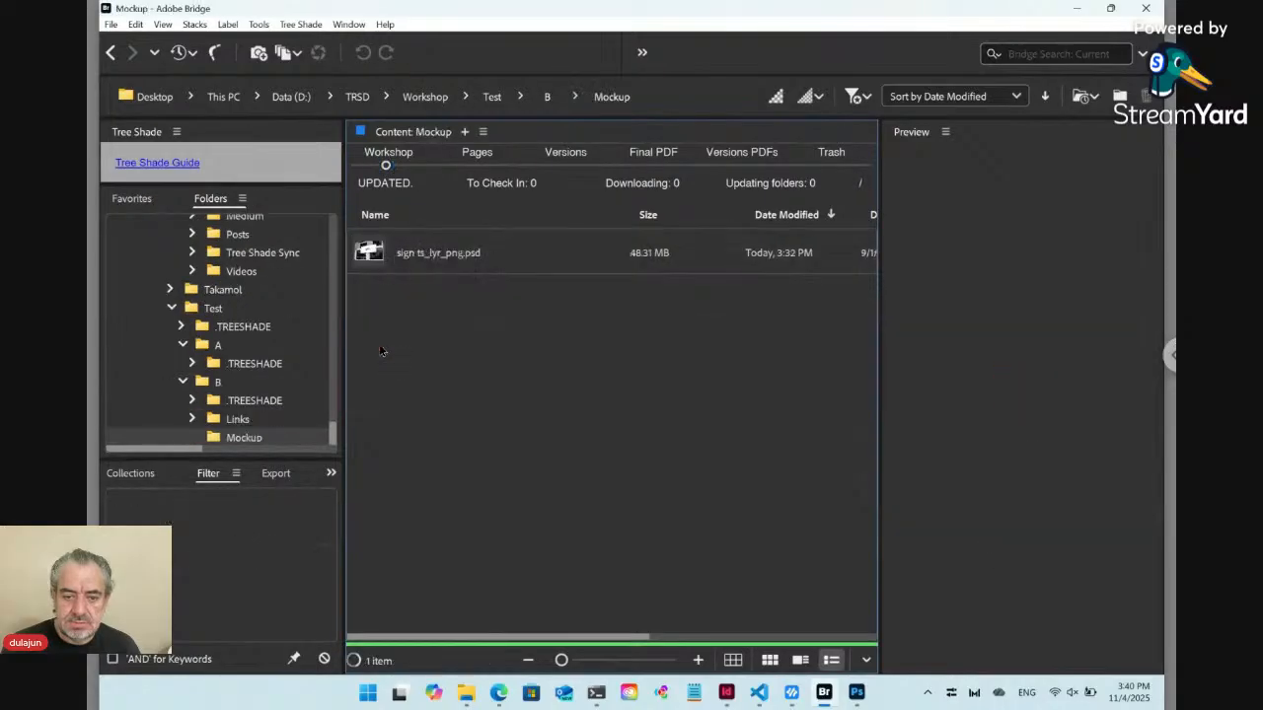
{"action": "left_click", "coordinate": [423, 261]}
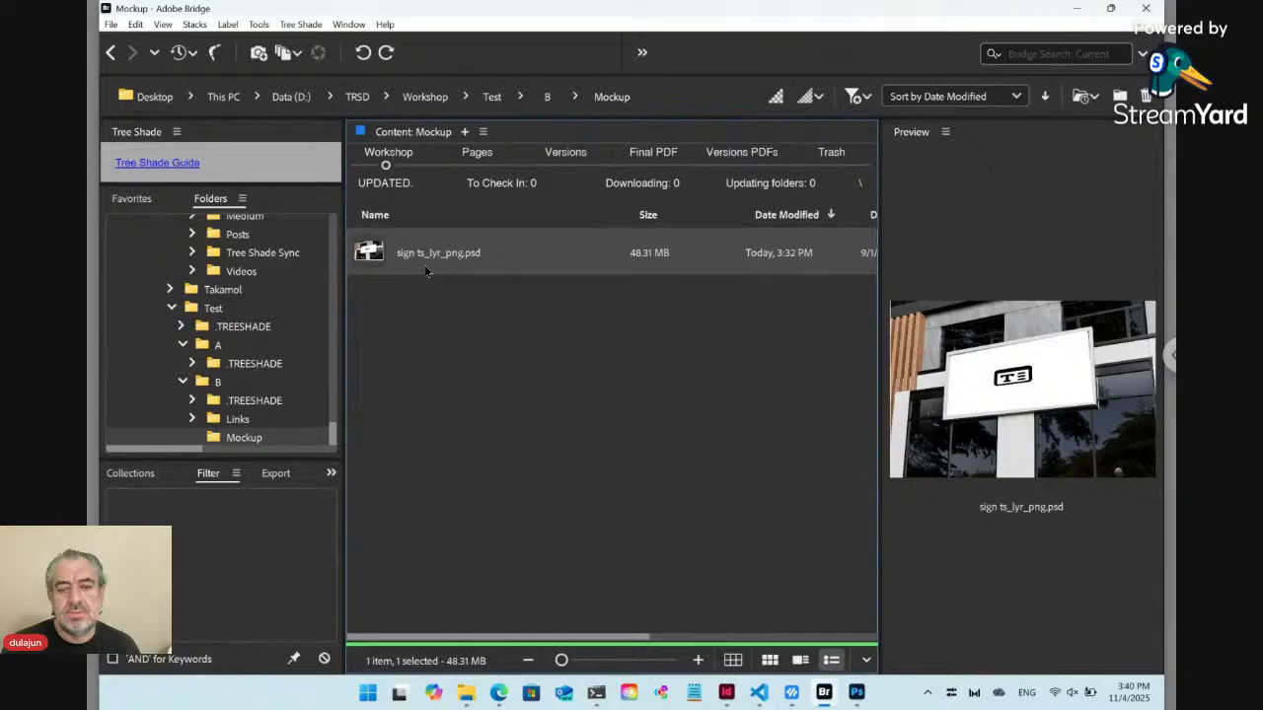